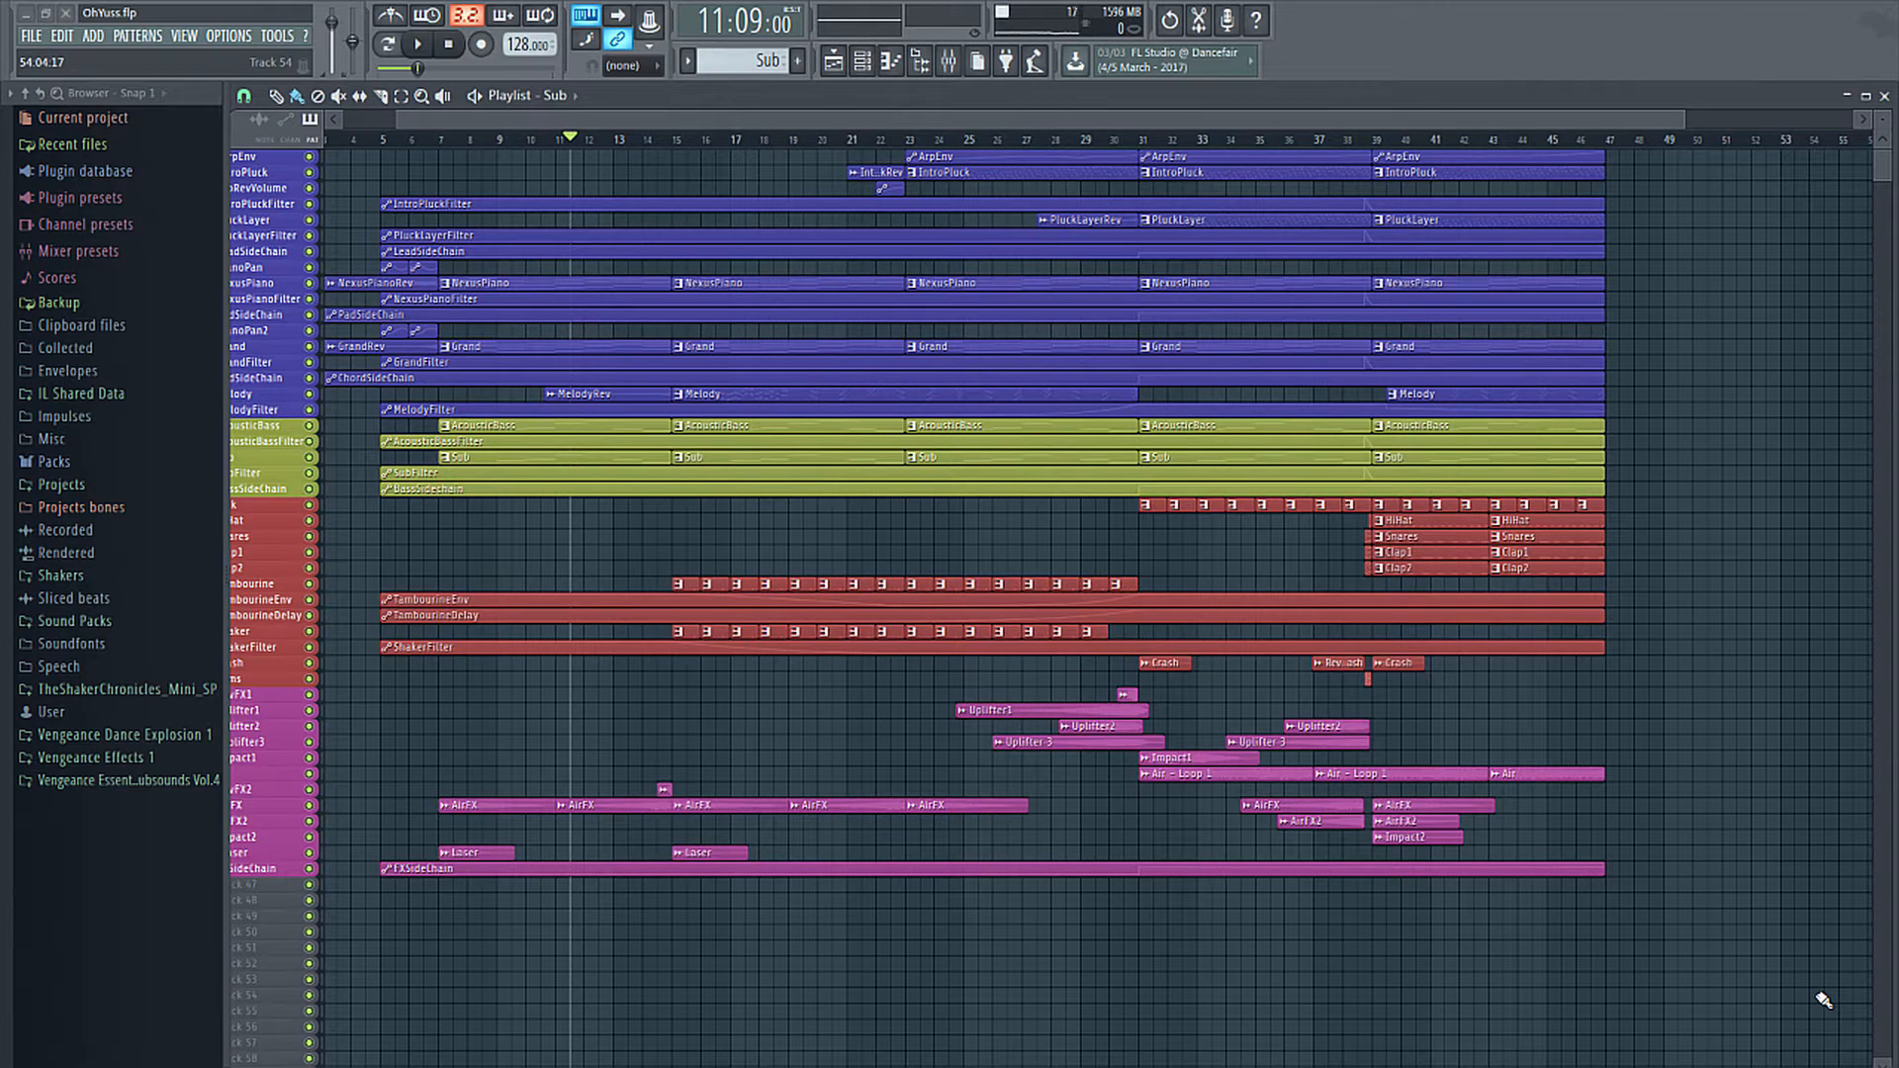
Load Maximus into the first effect slot of the Master mixer track and close its window.
{"action": "left_click", "coordinate": [951, 65]}
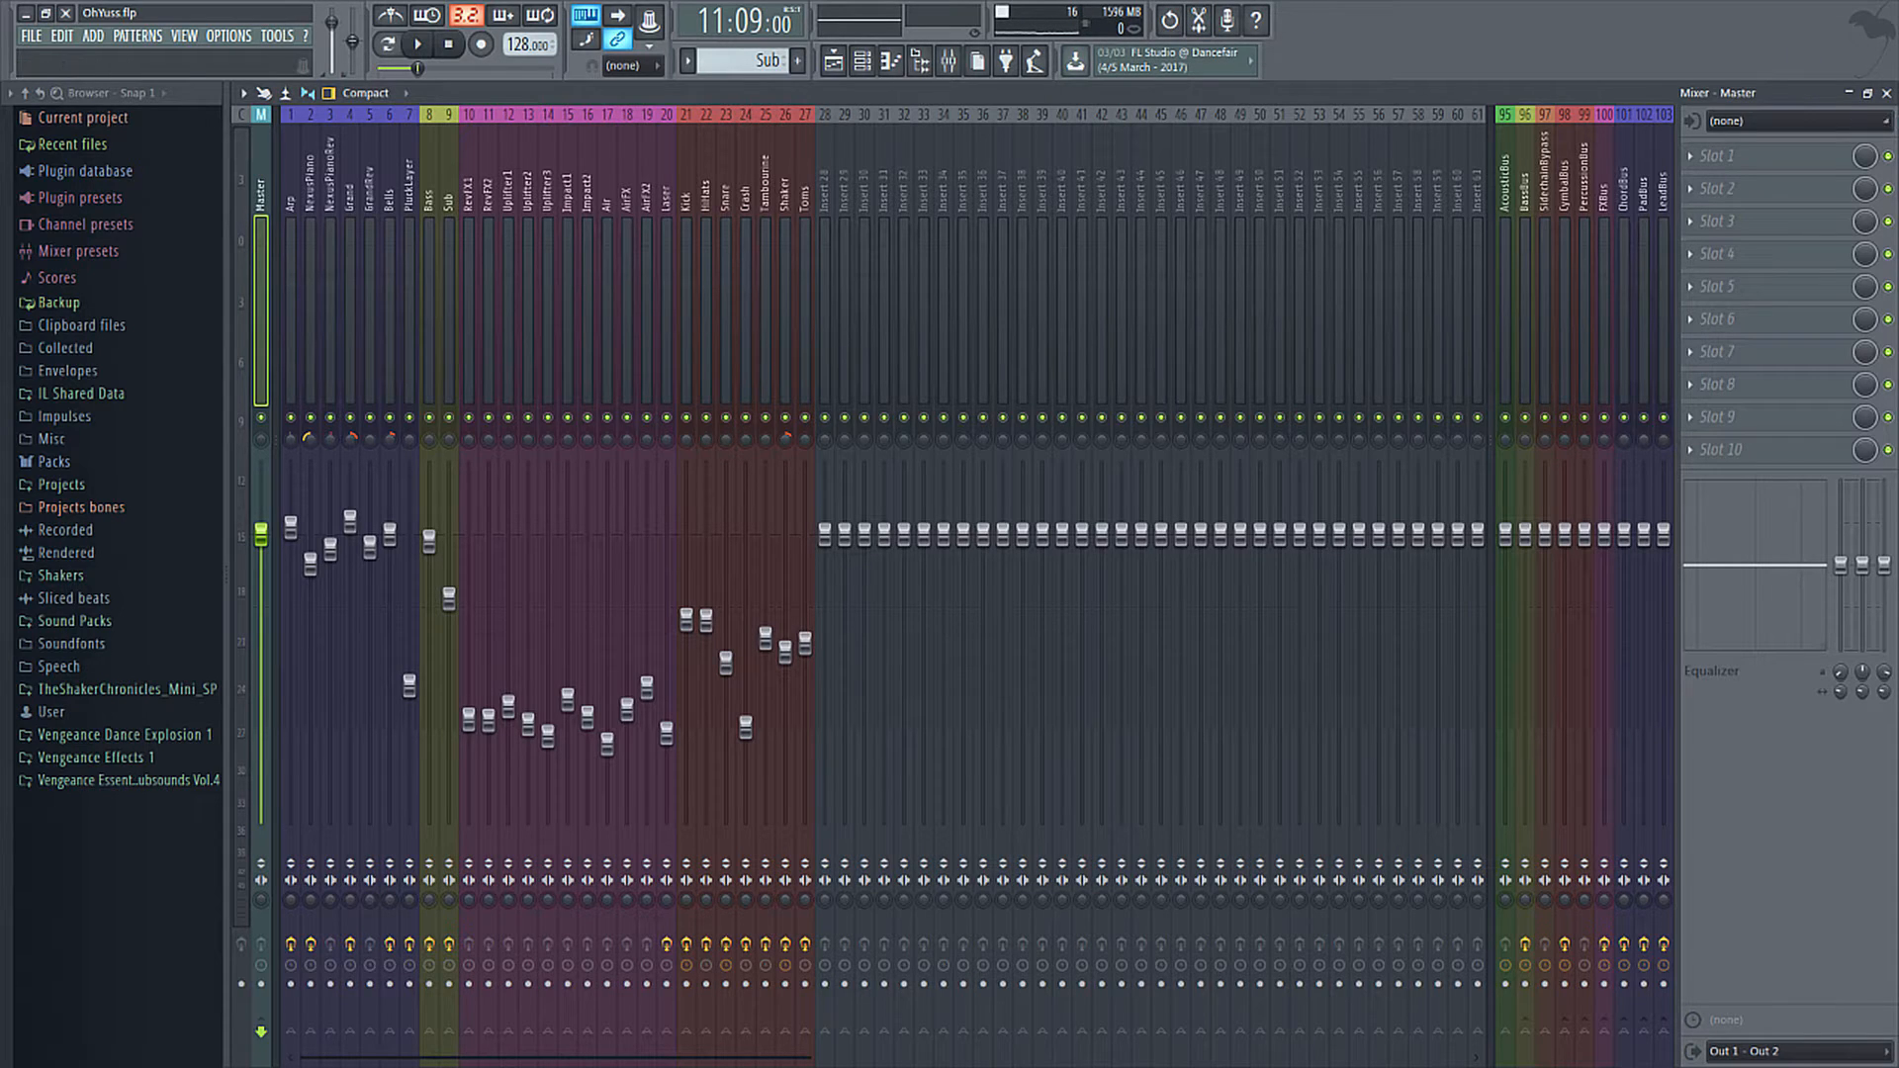
{"action": "left_click", "coordinate": [1888, 93]}
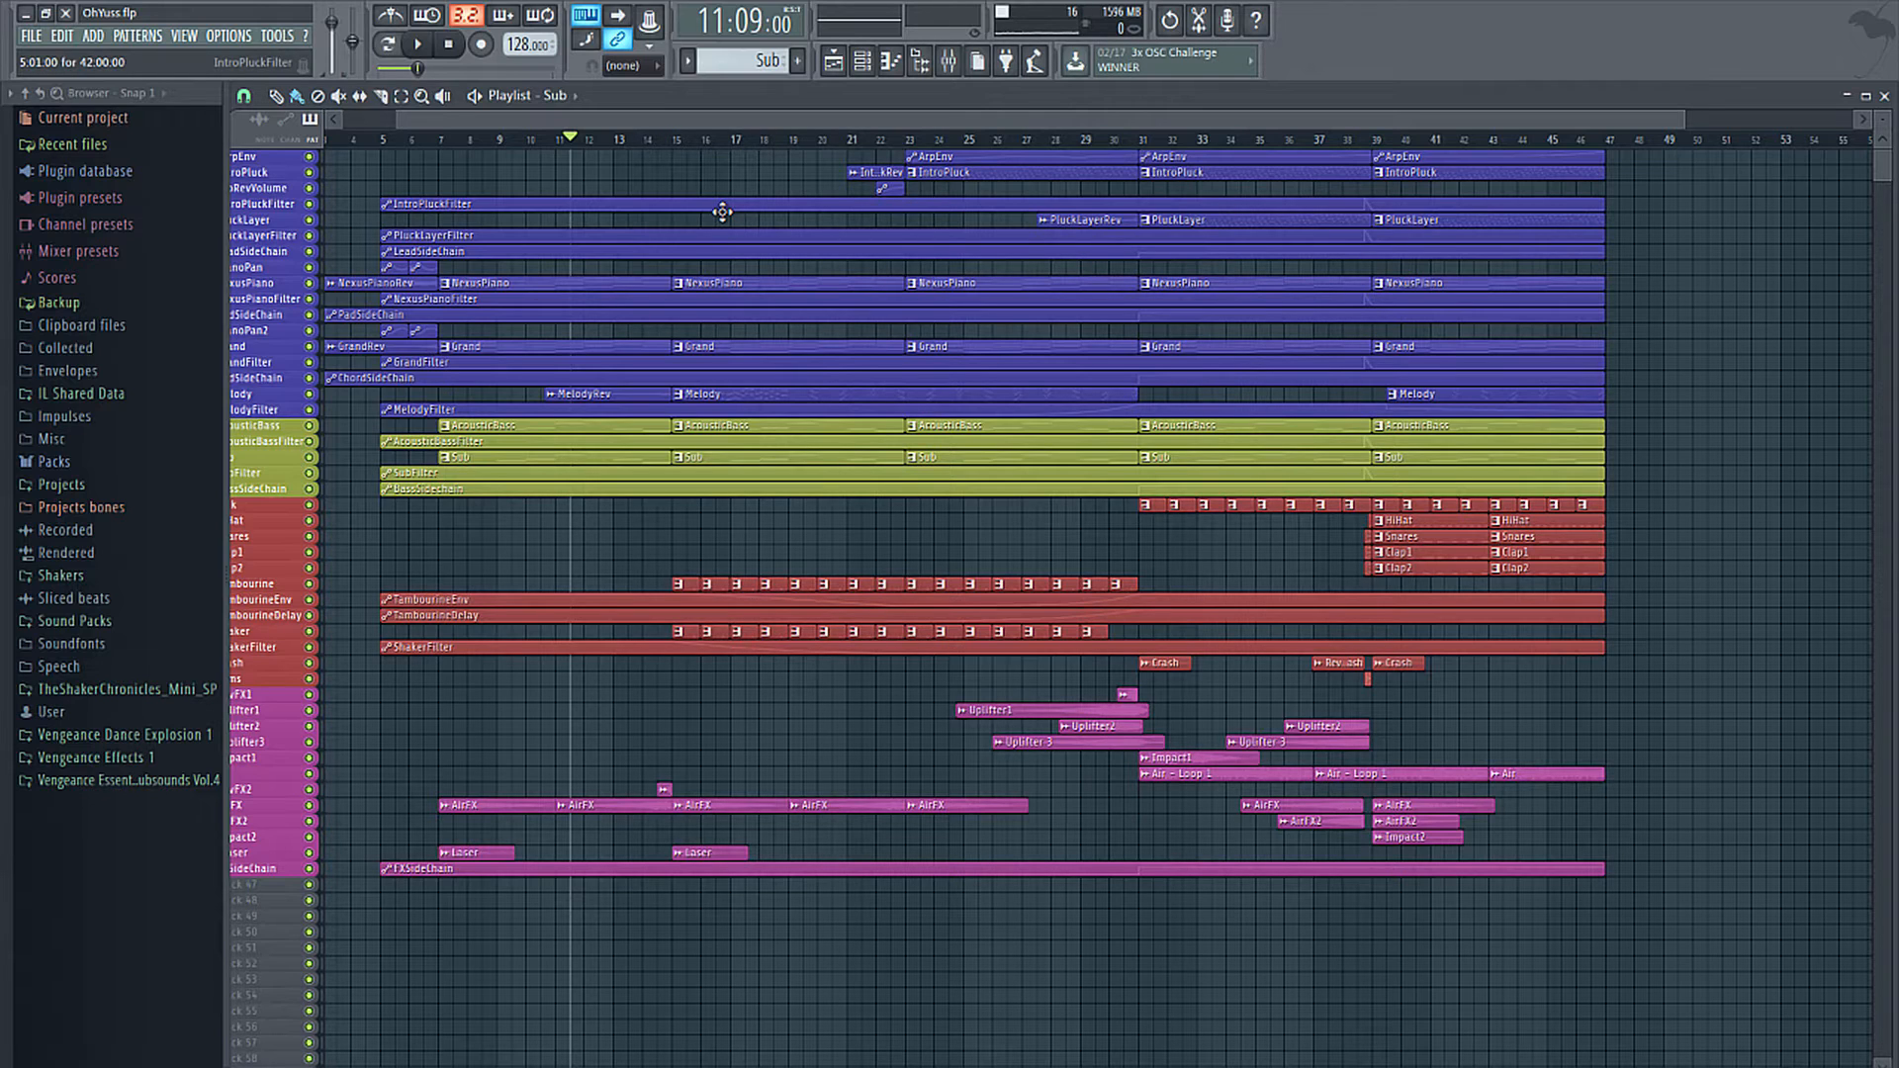
{"action": "left_click", "coordinate": [949, 62]}
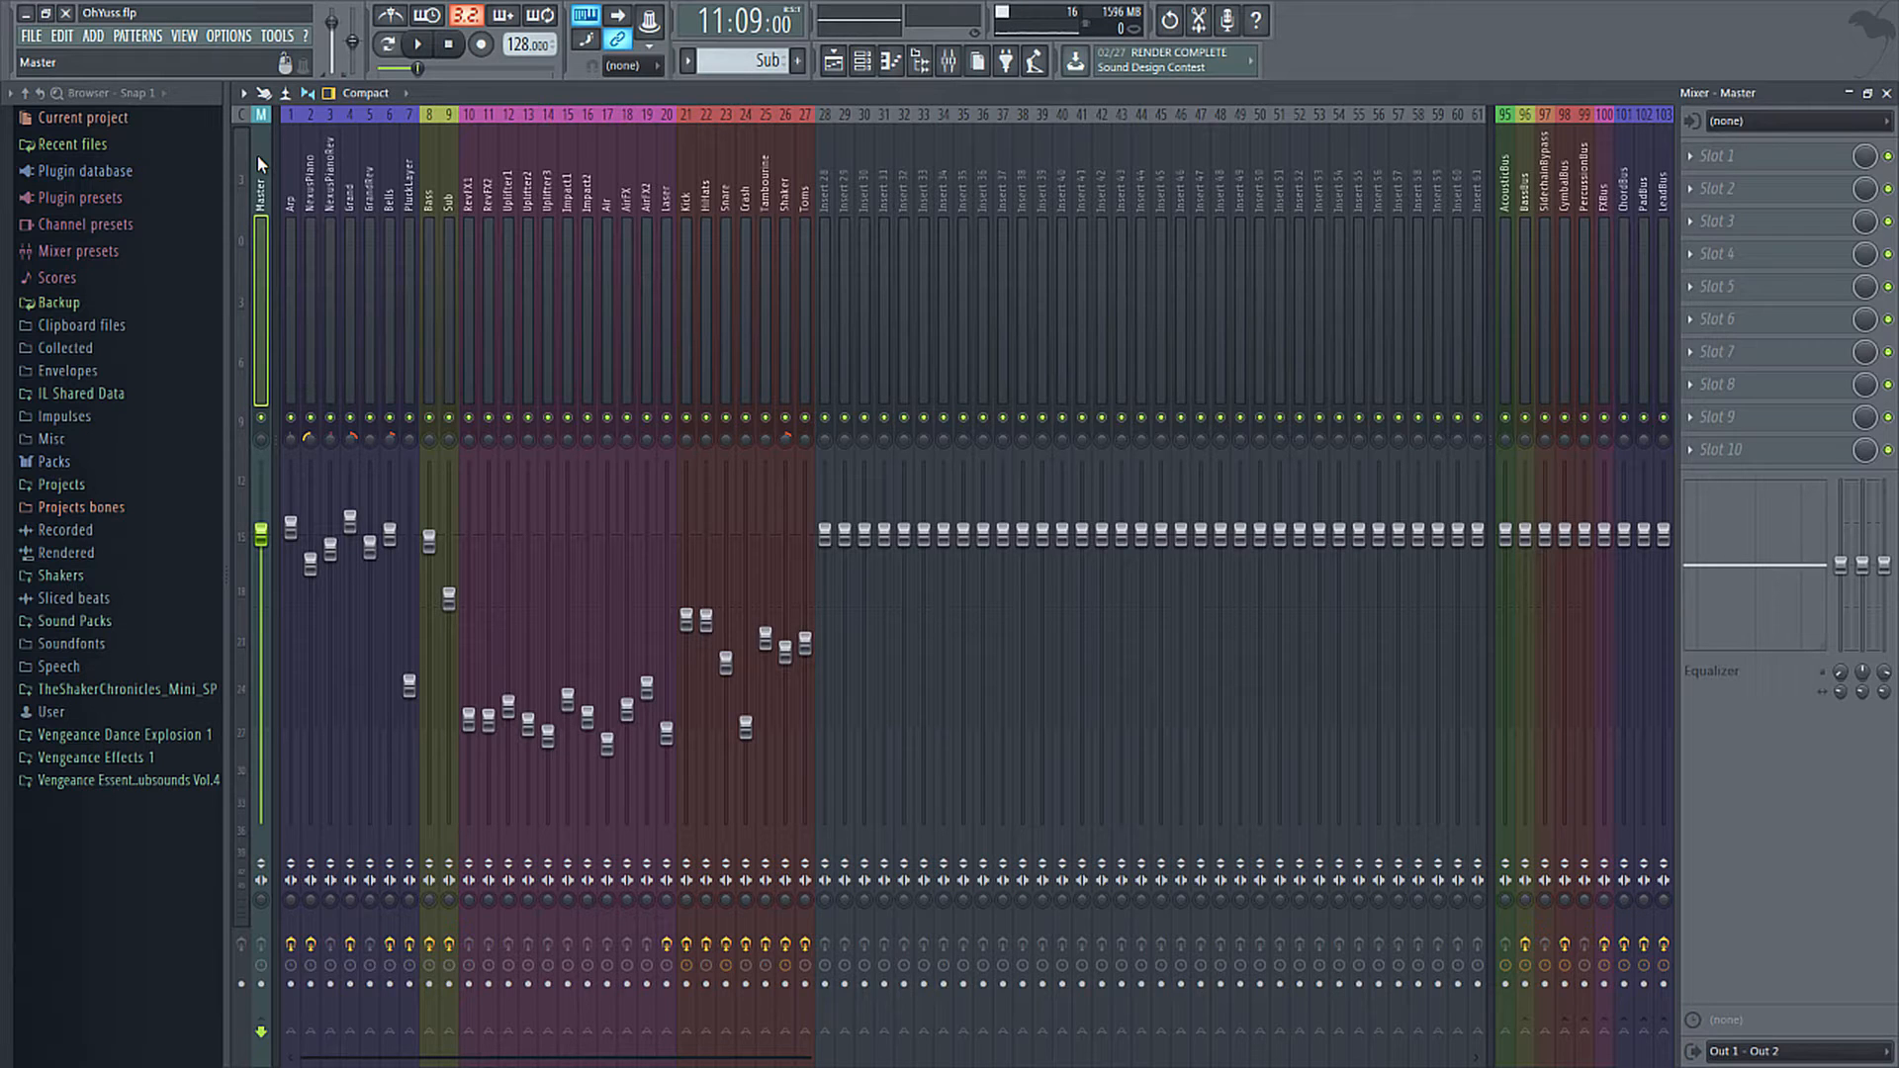
{"action": "left_click", "coordinate": [1717, 156]}
{"action": "left_click", "coordinate": [1609, 508]}
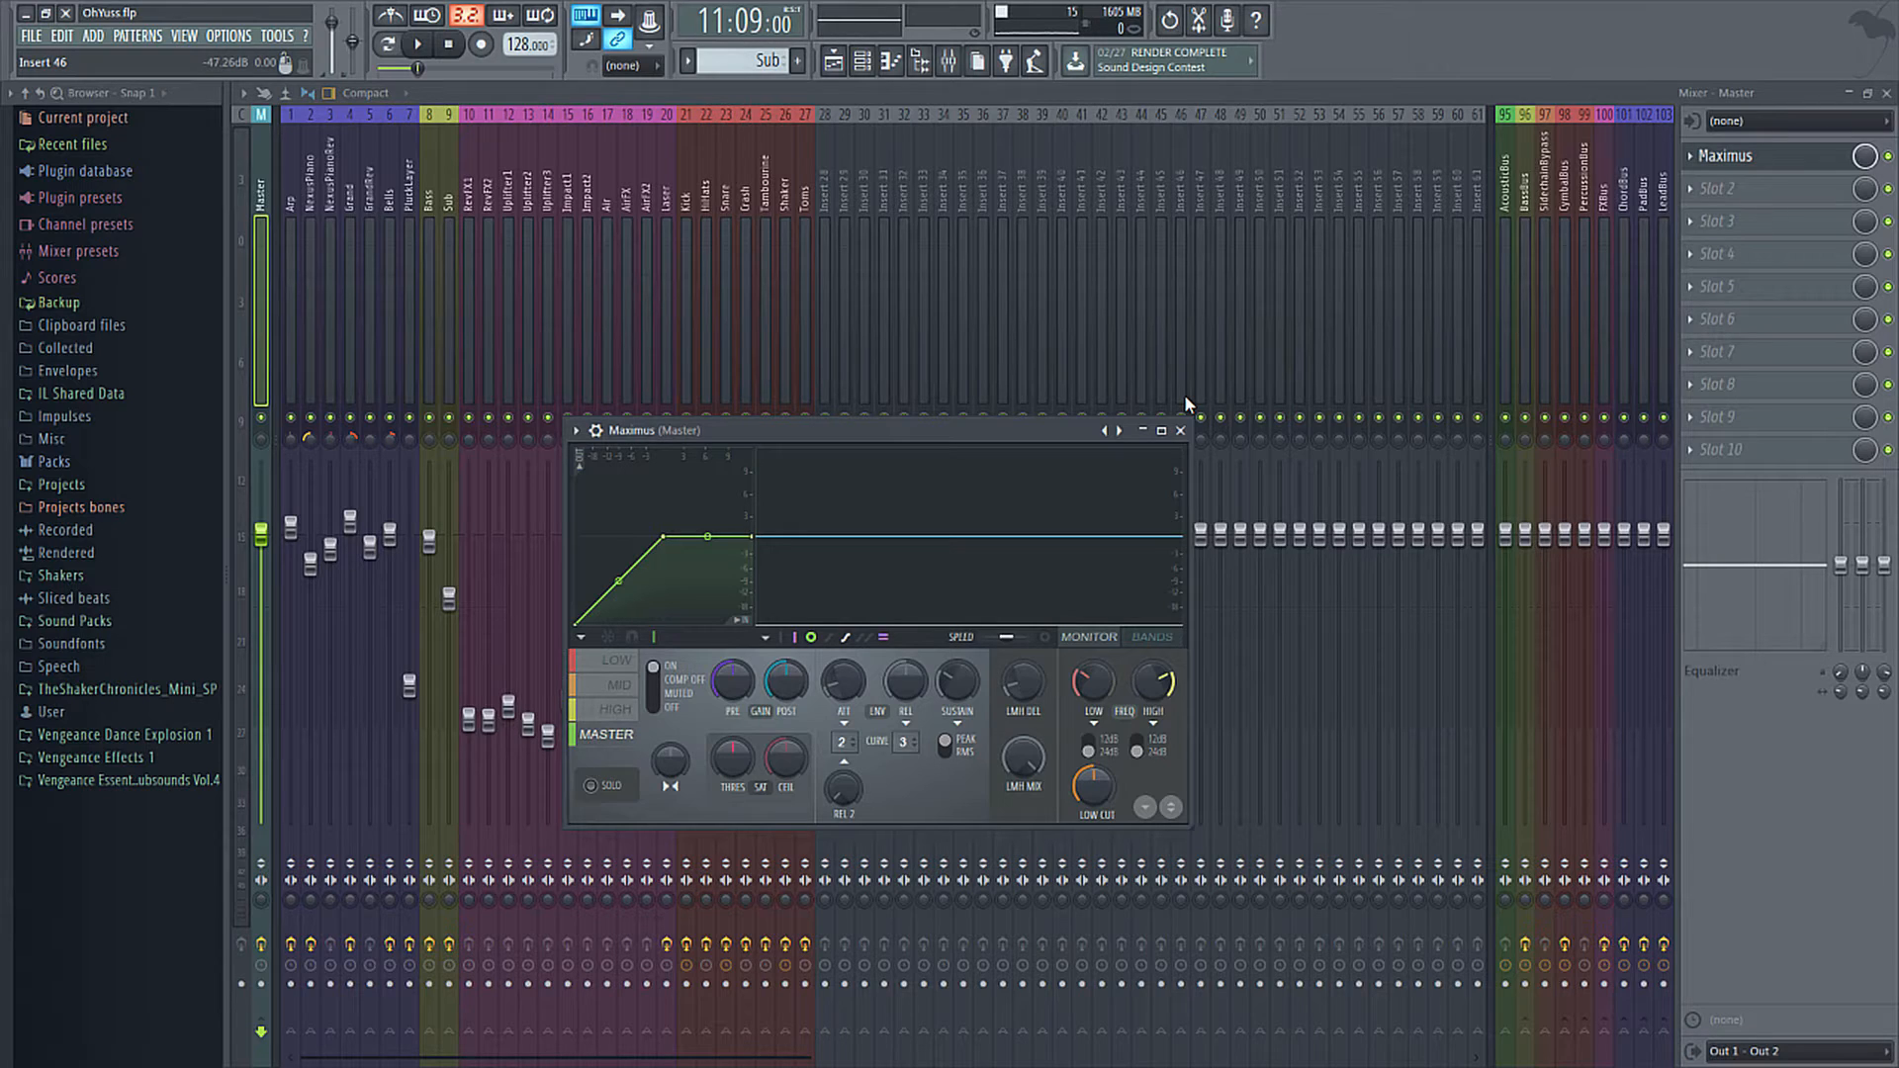
{"action": "left_click", "coordinate": [261, 185]}
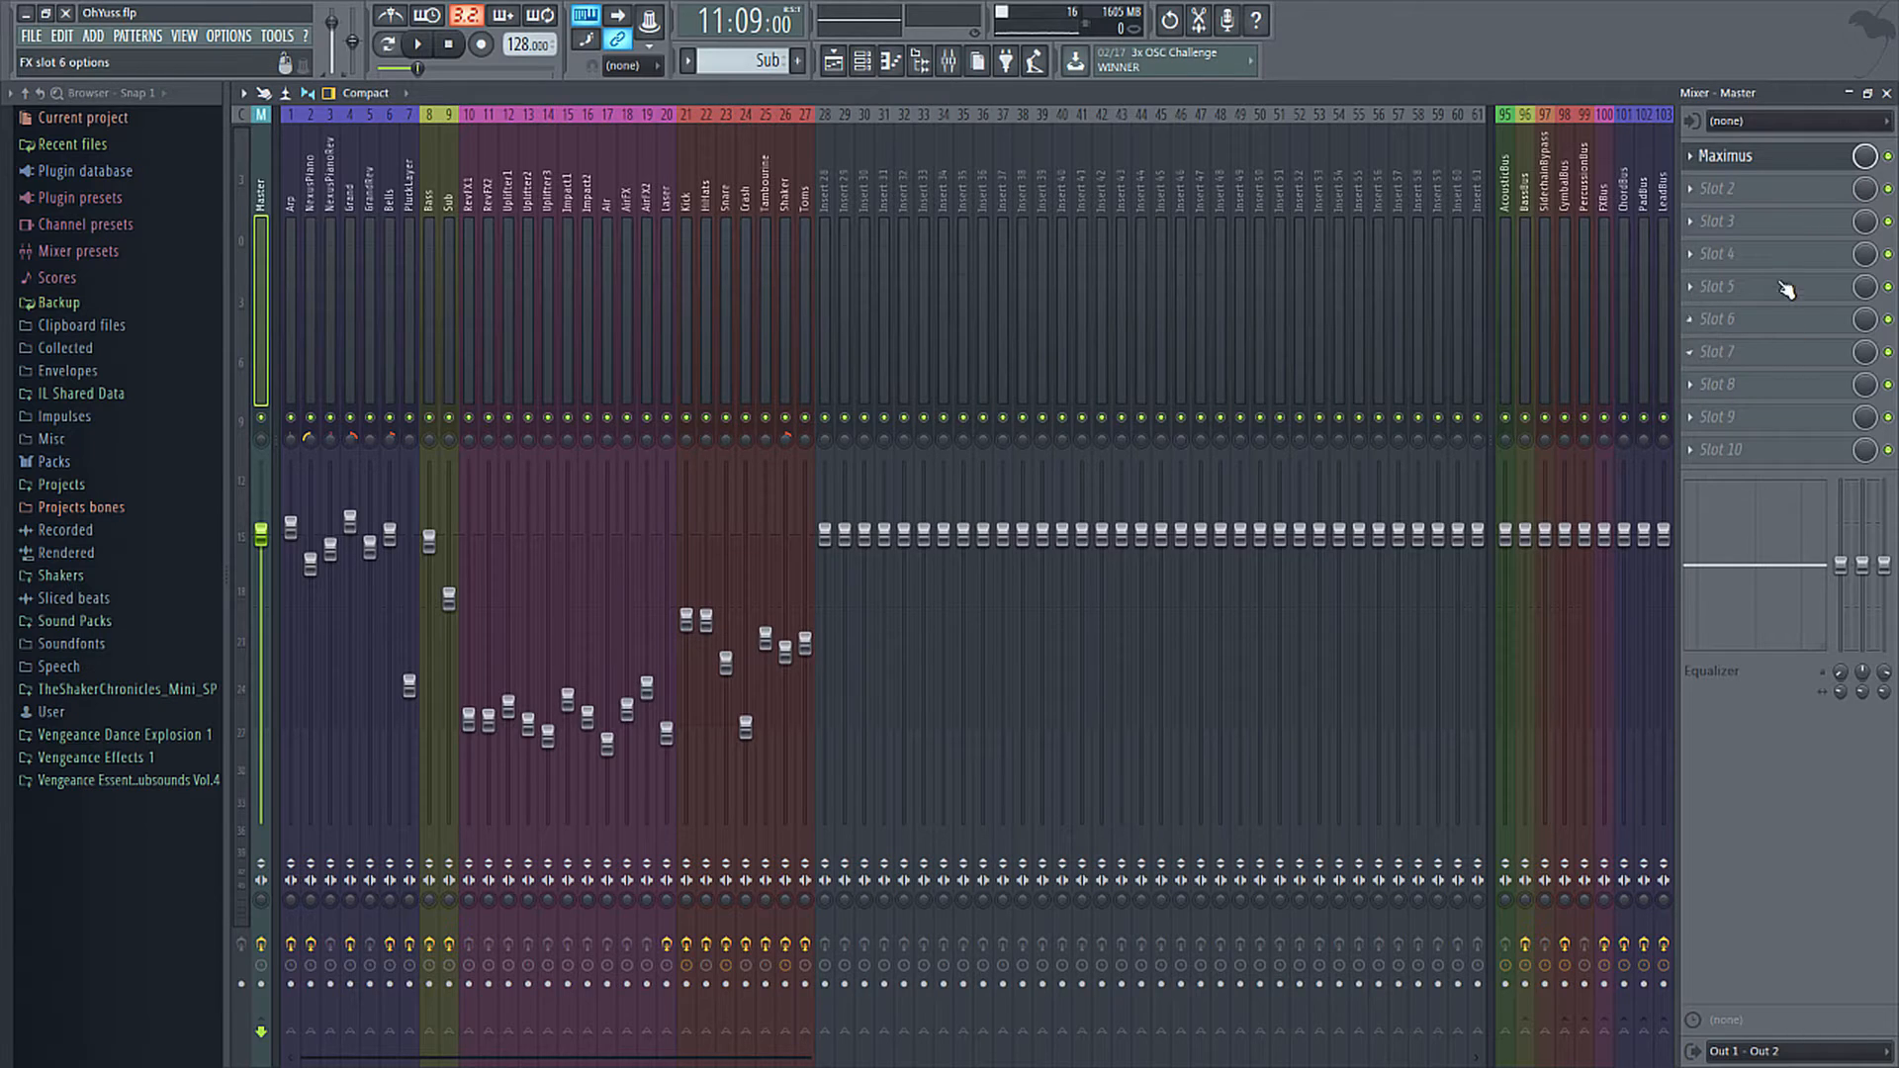
Reopen Maximus on the Master track, show its frequency bands view and move its window higher over the mixer.
{"action": "left_click", "coordinate": [1770, 164]}
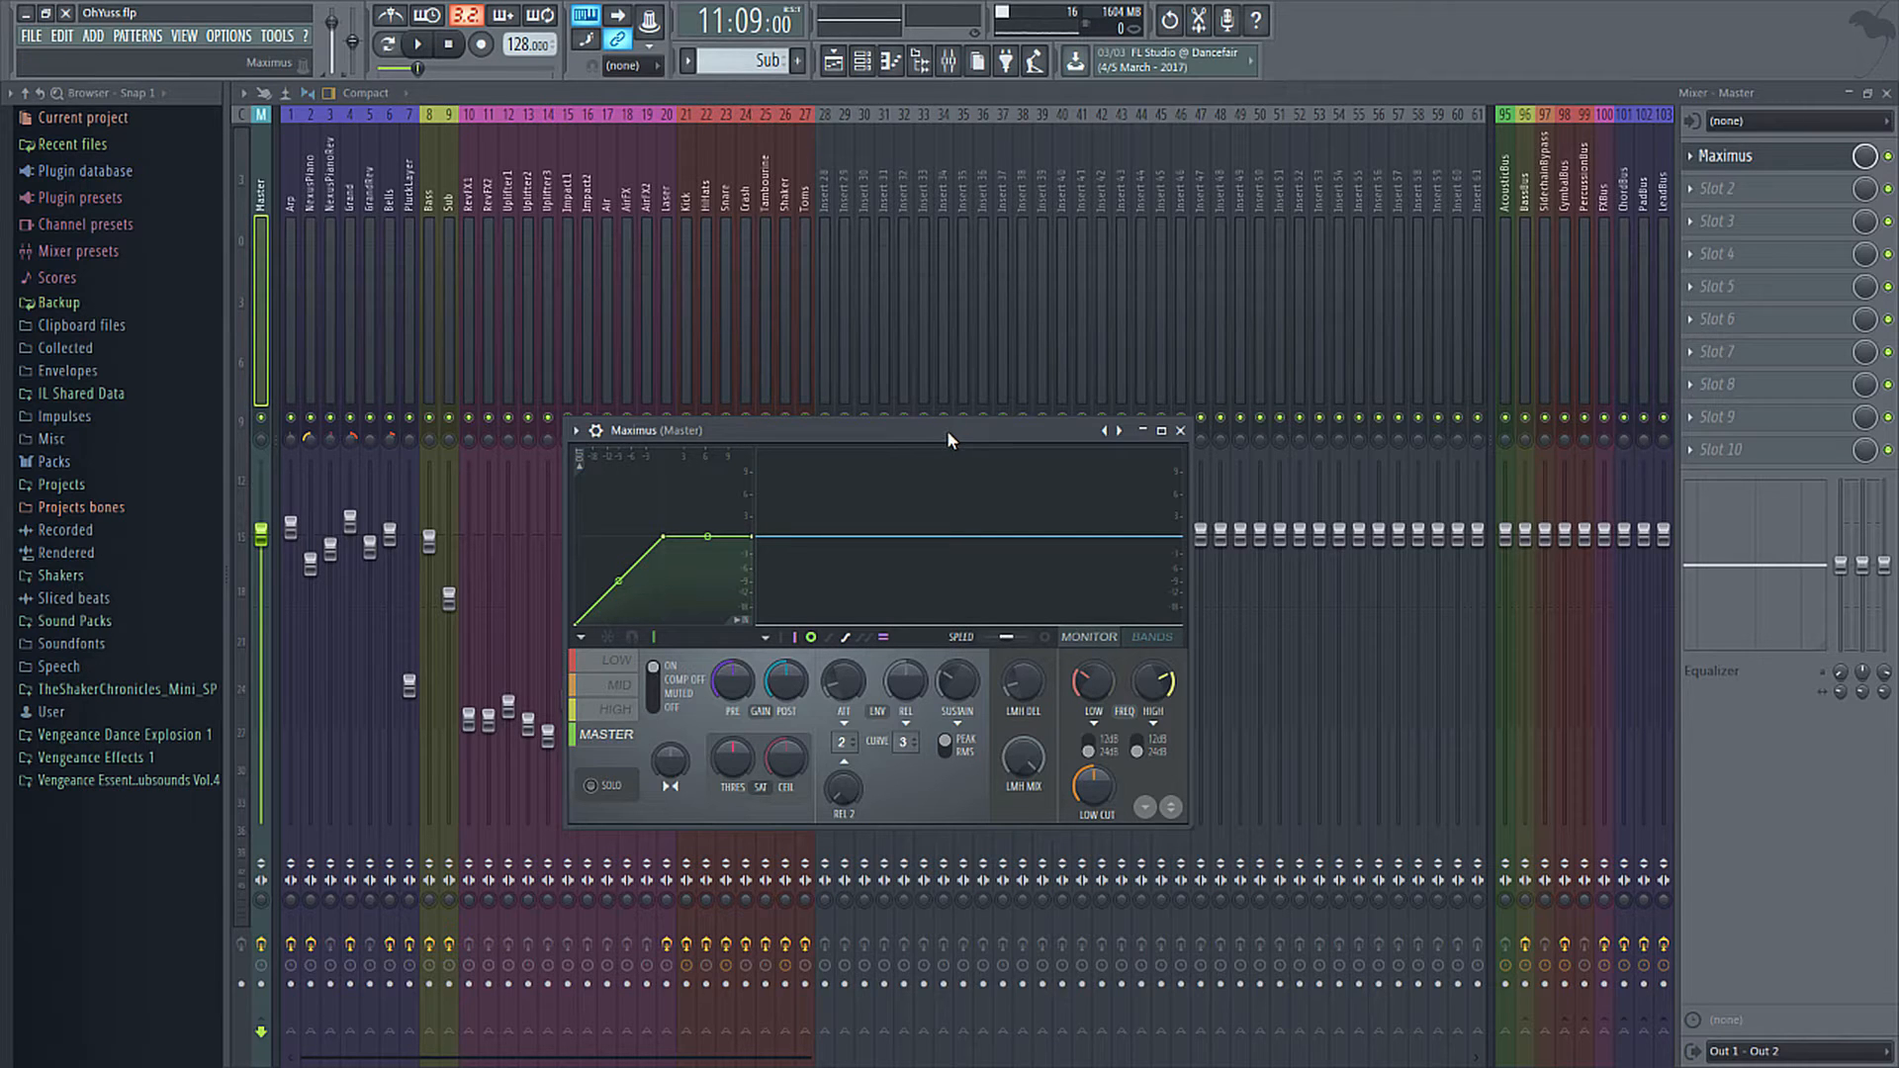
{"action": "left_click_drag", "start_coordinate": [947, 429], "coordinate": [1007, 315]}
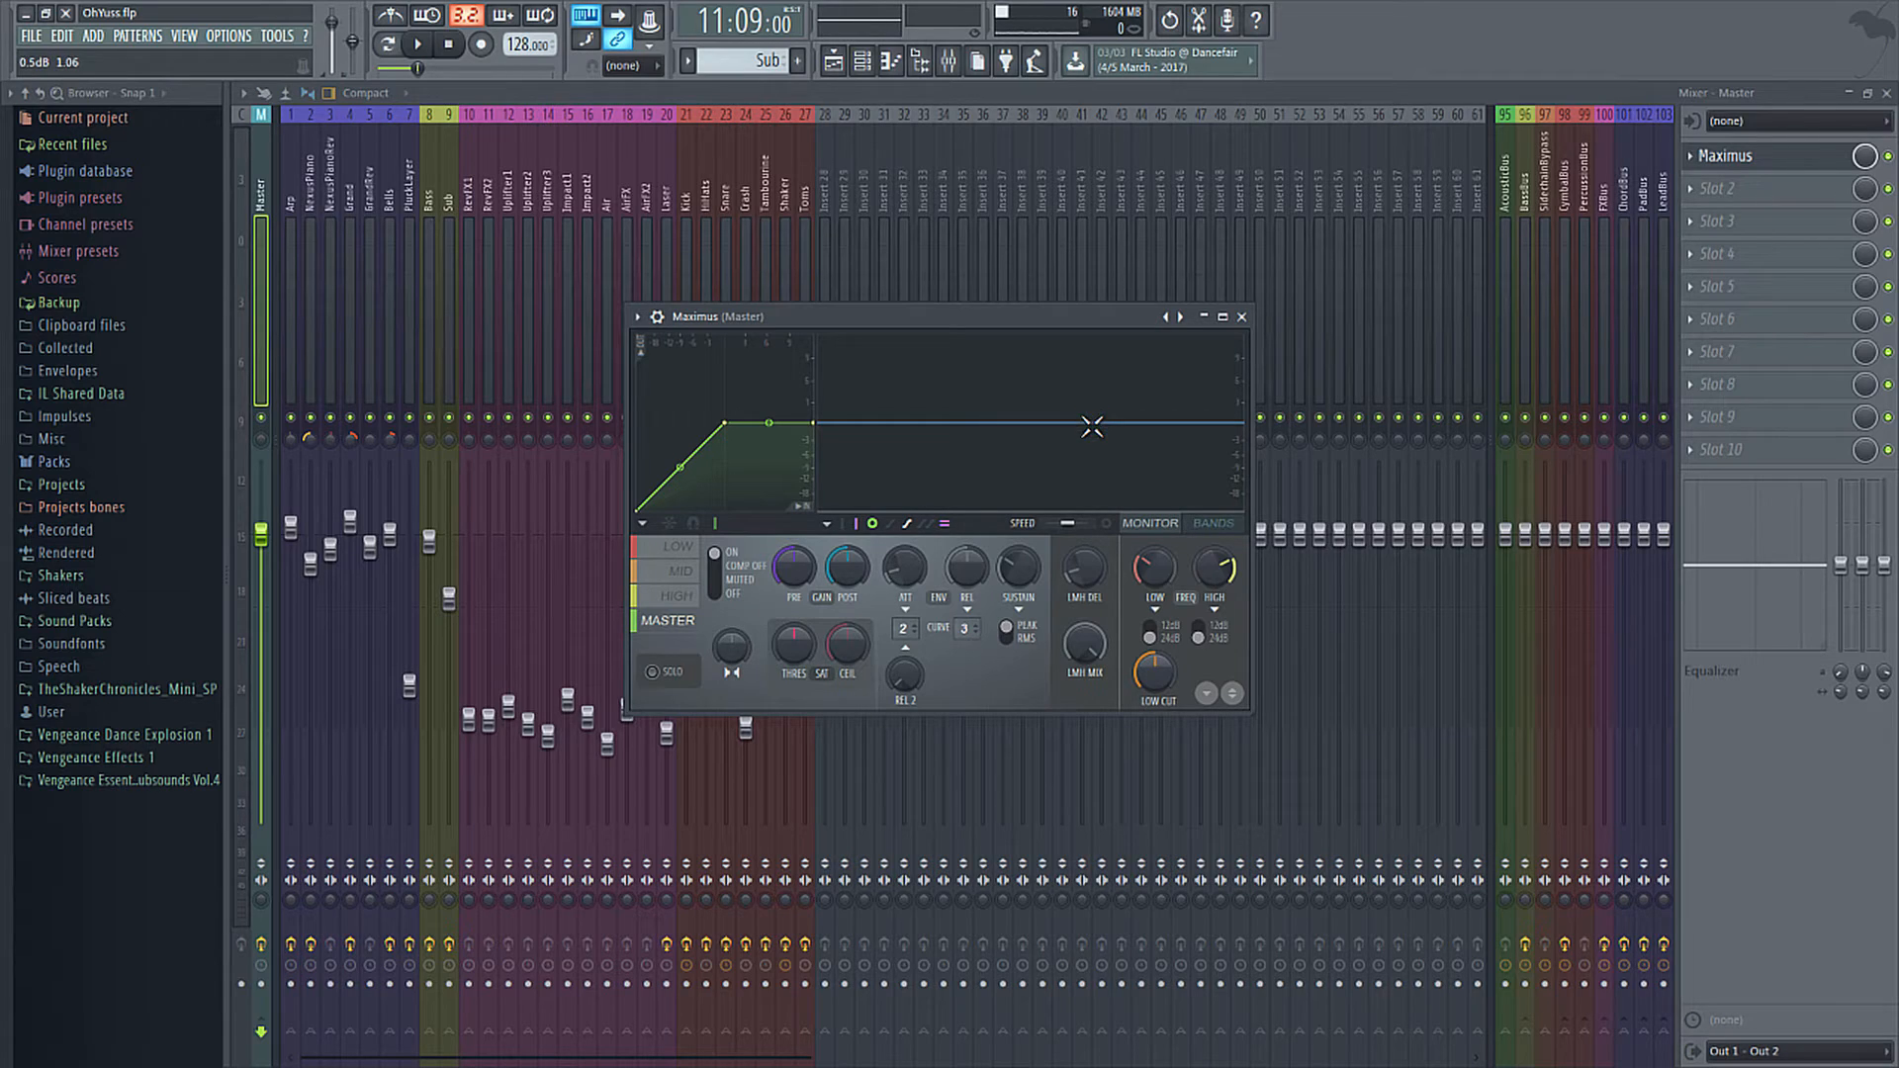
{"action": "left_click", "coordinate": [1213, 527]}
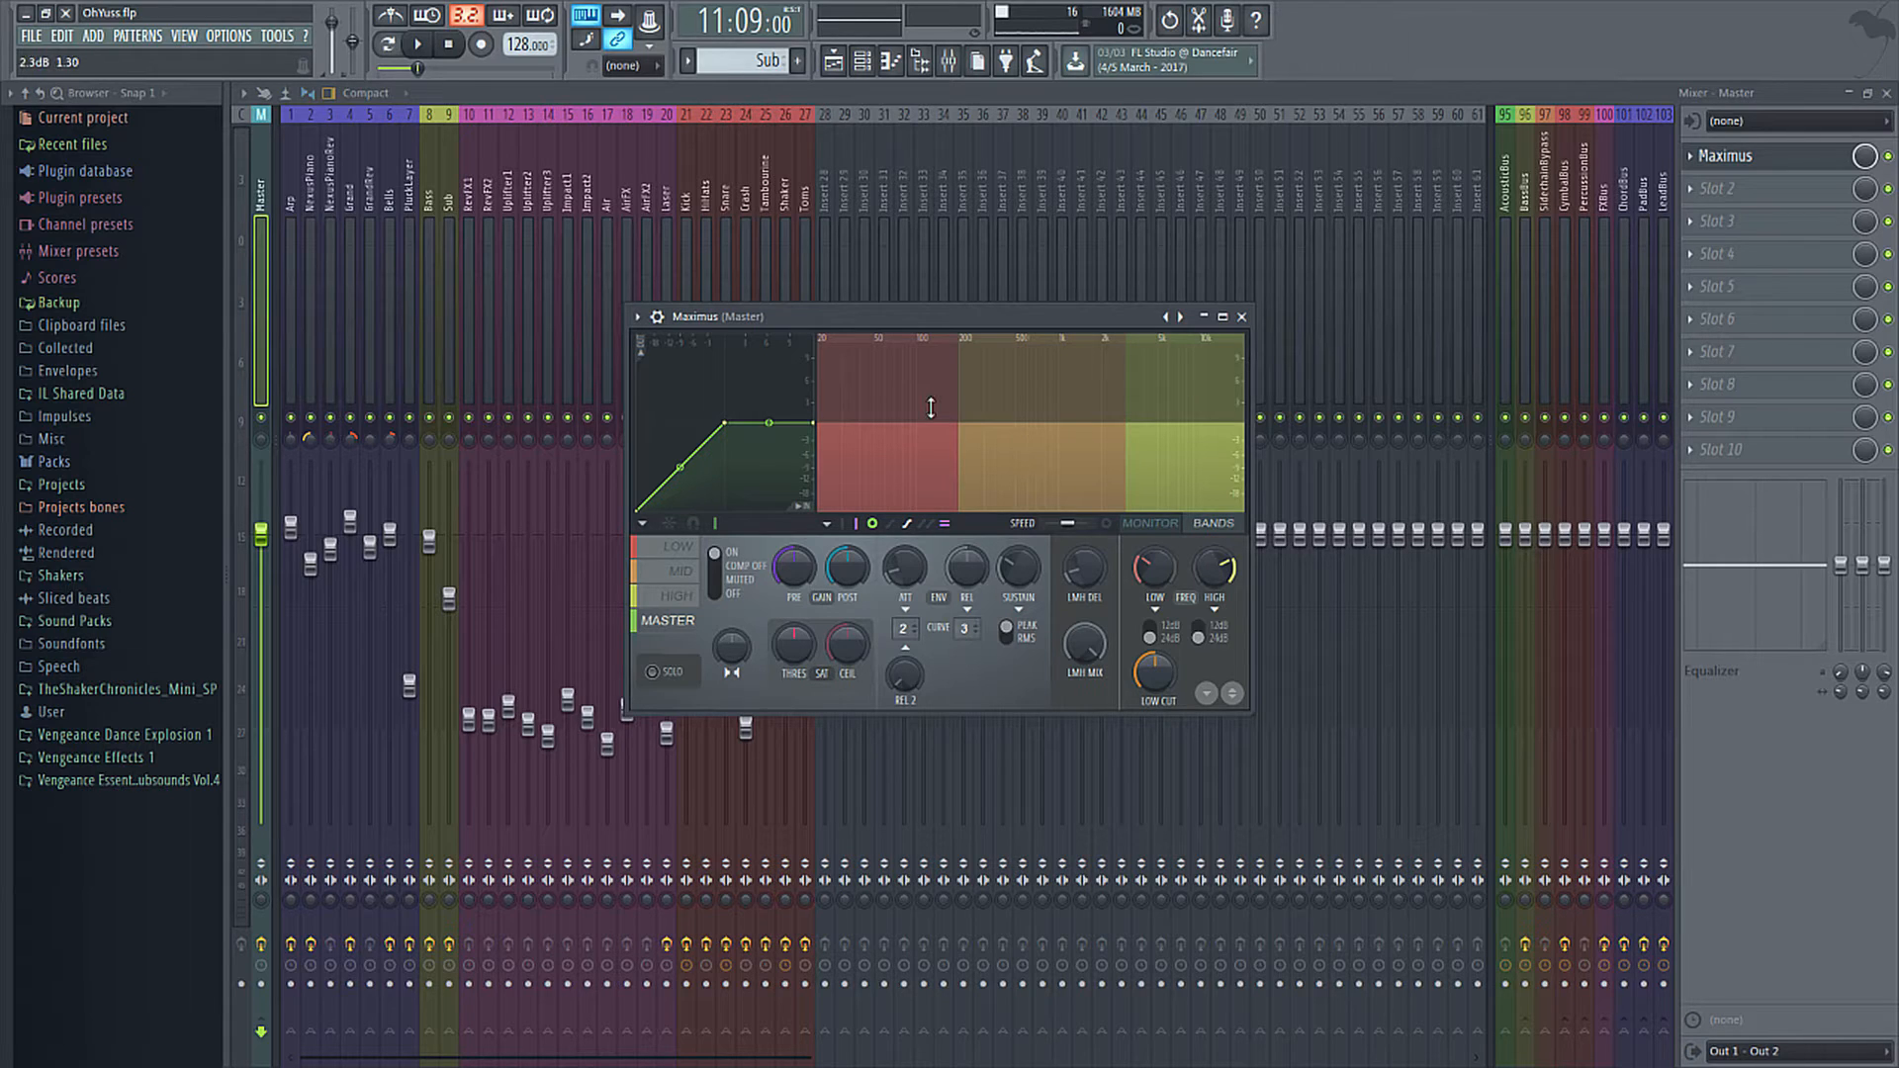
{"action": "left_click_drag", "start_coordinate": [1084, 317], "coordinate": [1083, 221]}
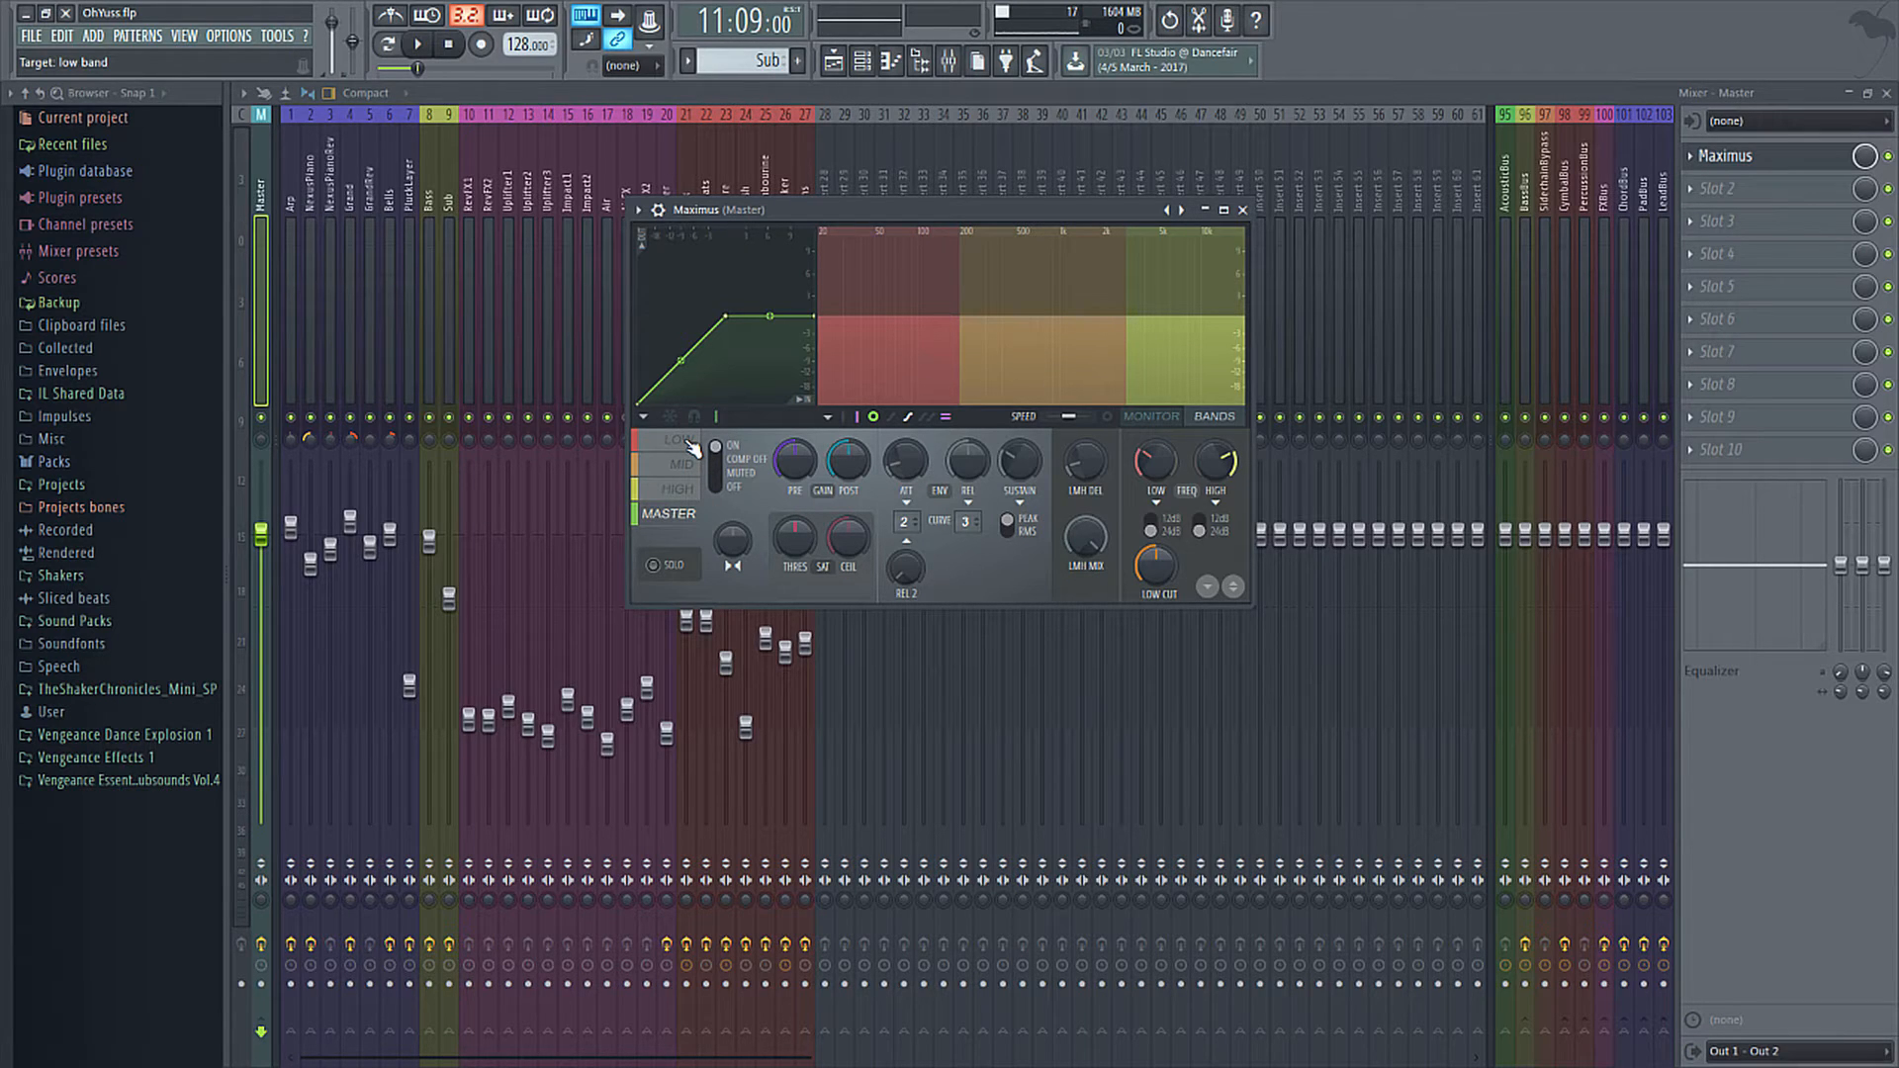
Solo the low band in Maximus and play the song from bar 31 to audition it.
{"action": "left_click", "coordinate": [681, 440]}
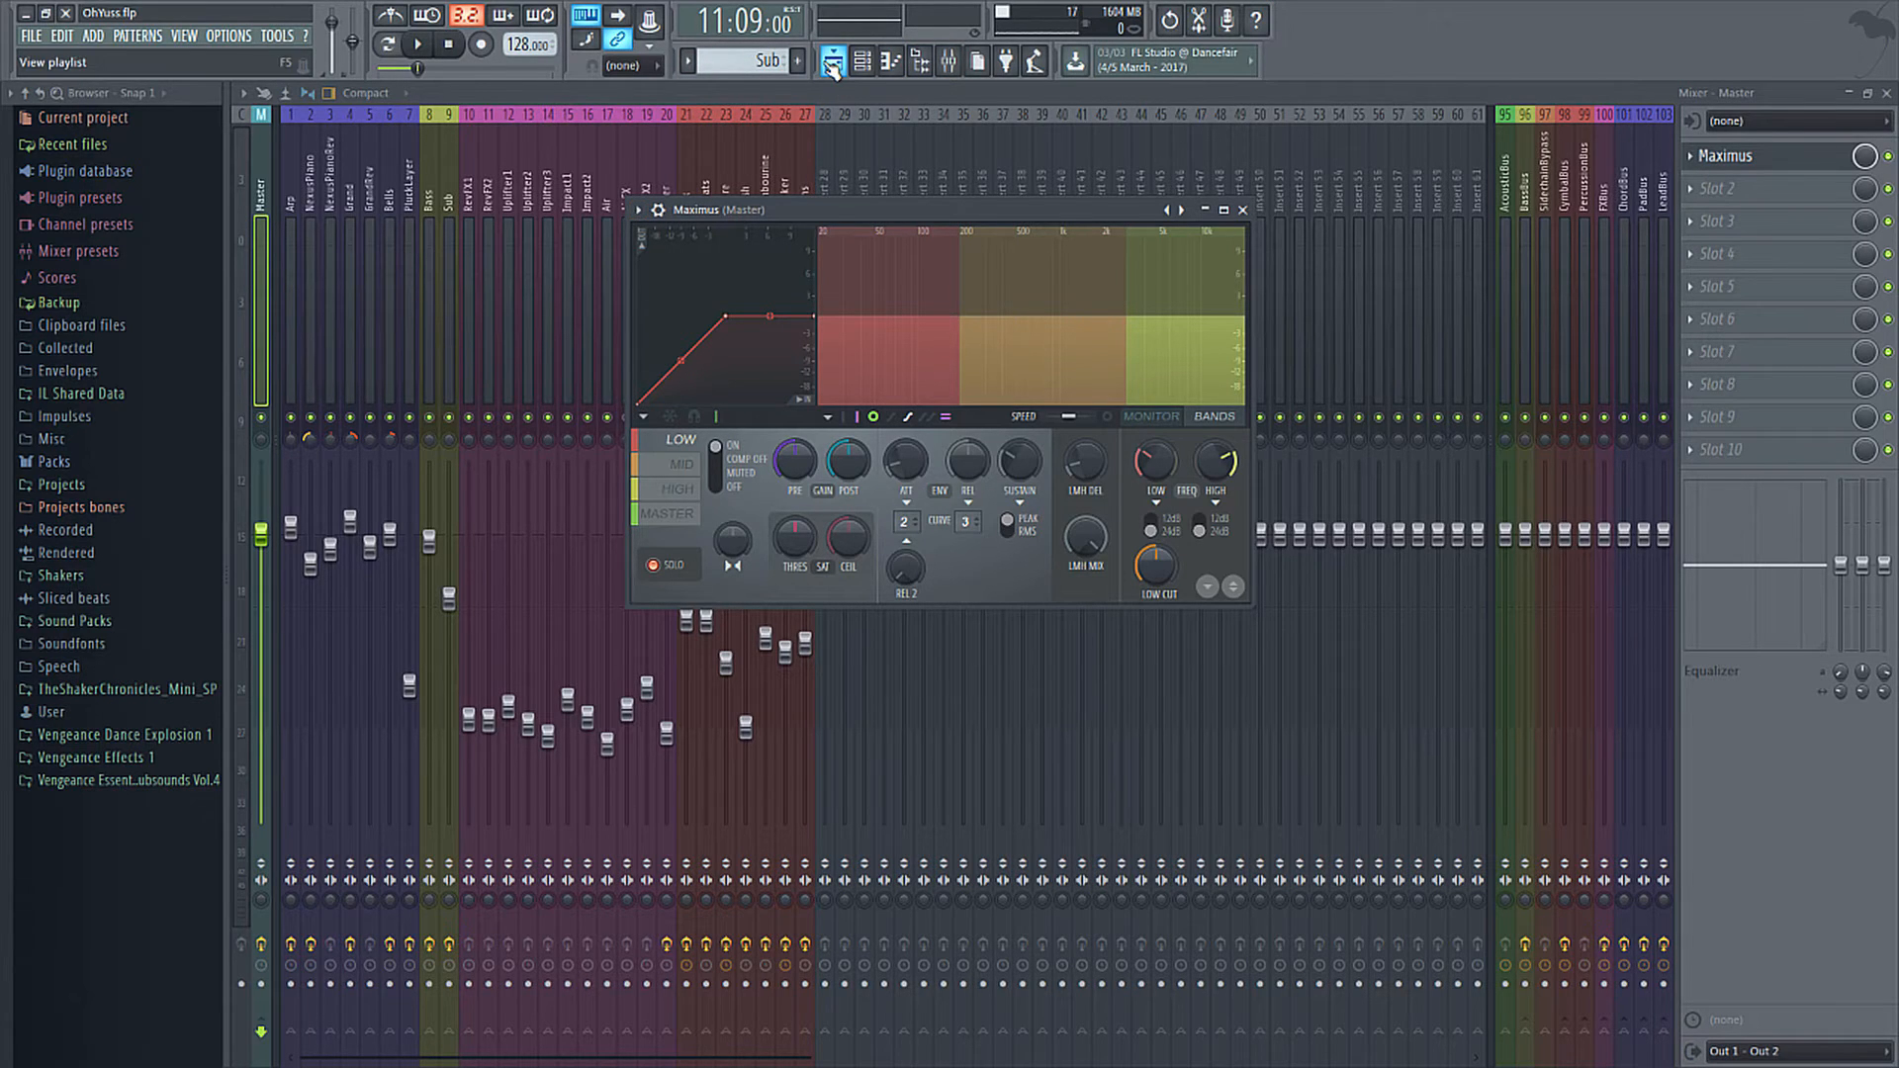
{"action": "left_click", "coordinate": [833, 67]}
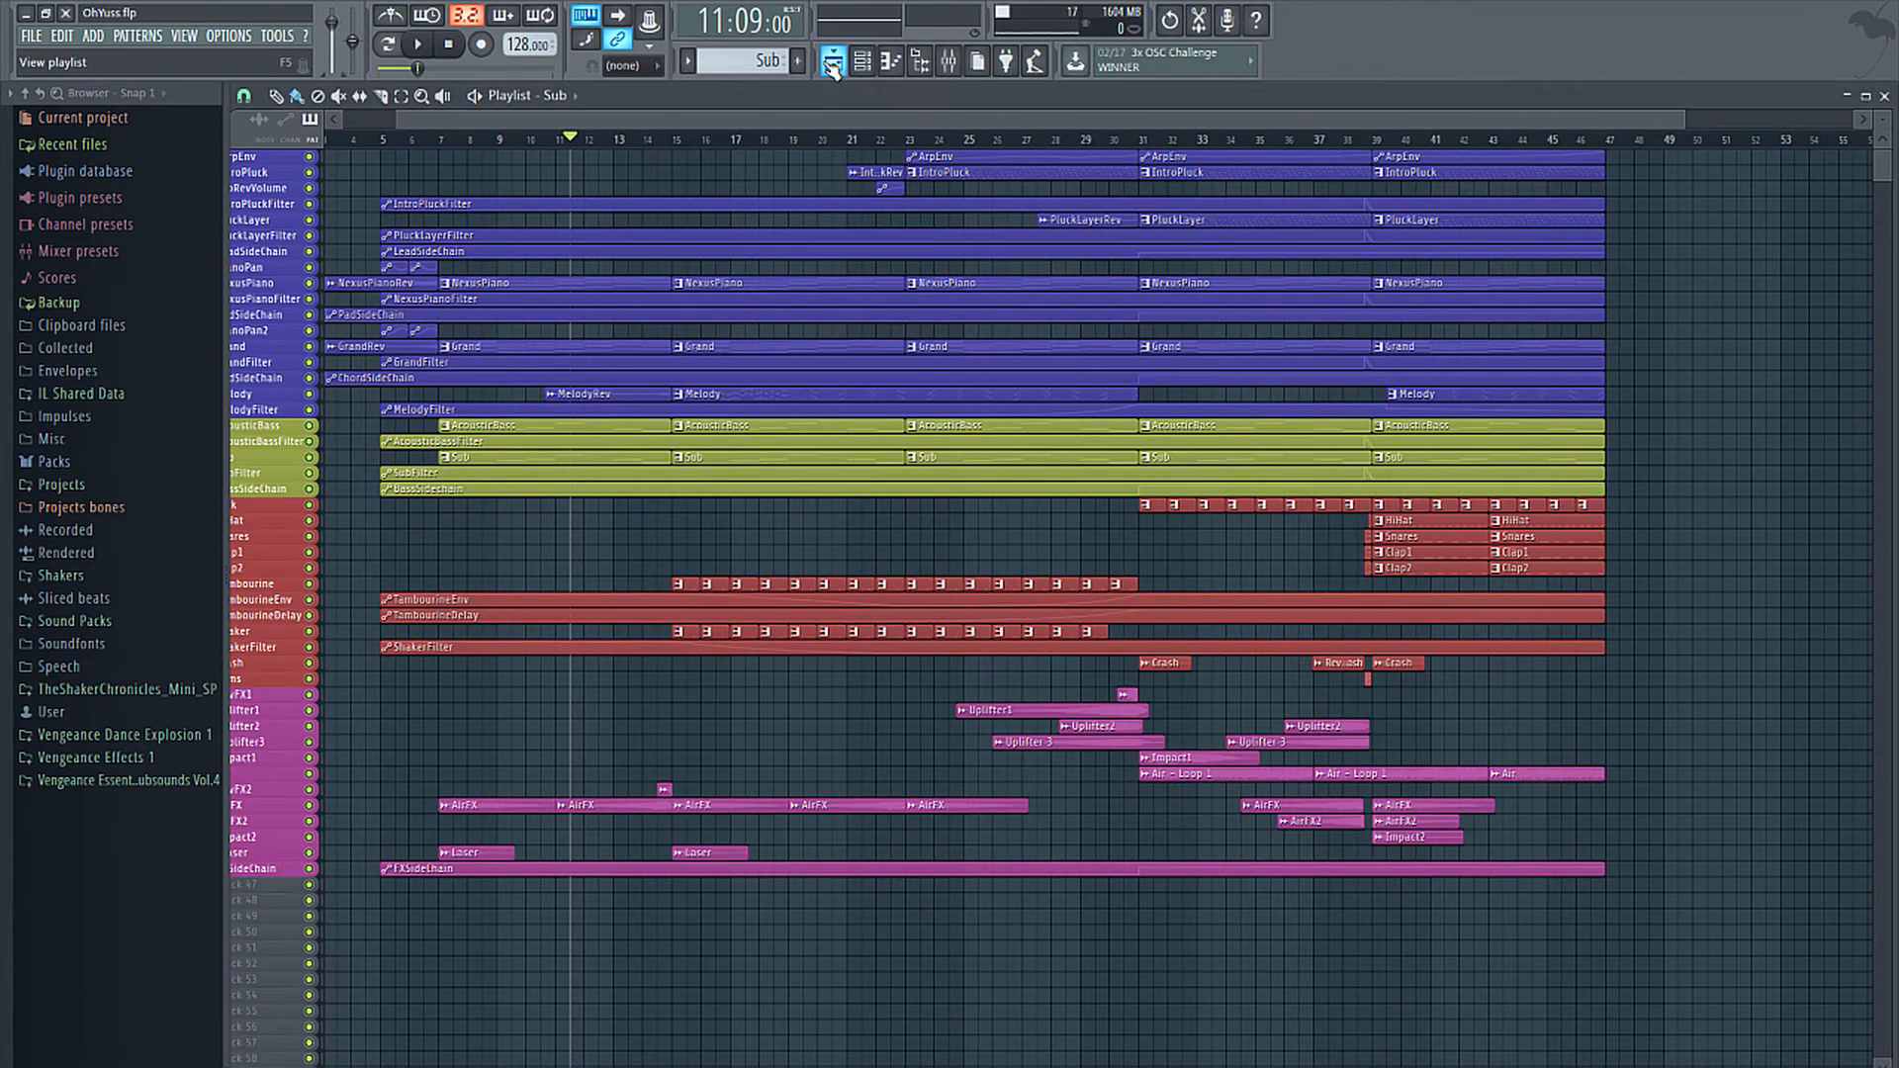
{"action": "left_click", "coordinate": [1143, 141]}
{"action": "key", "text": "space"}
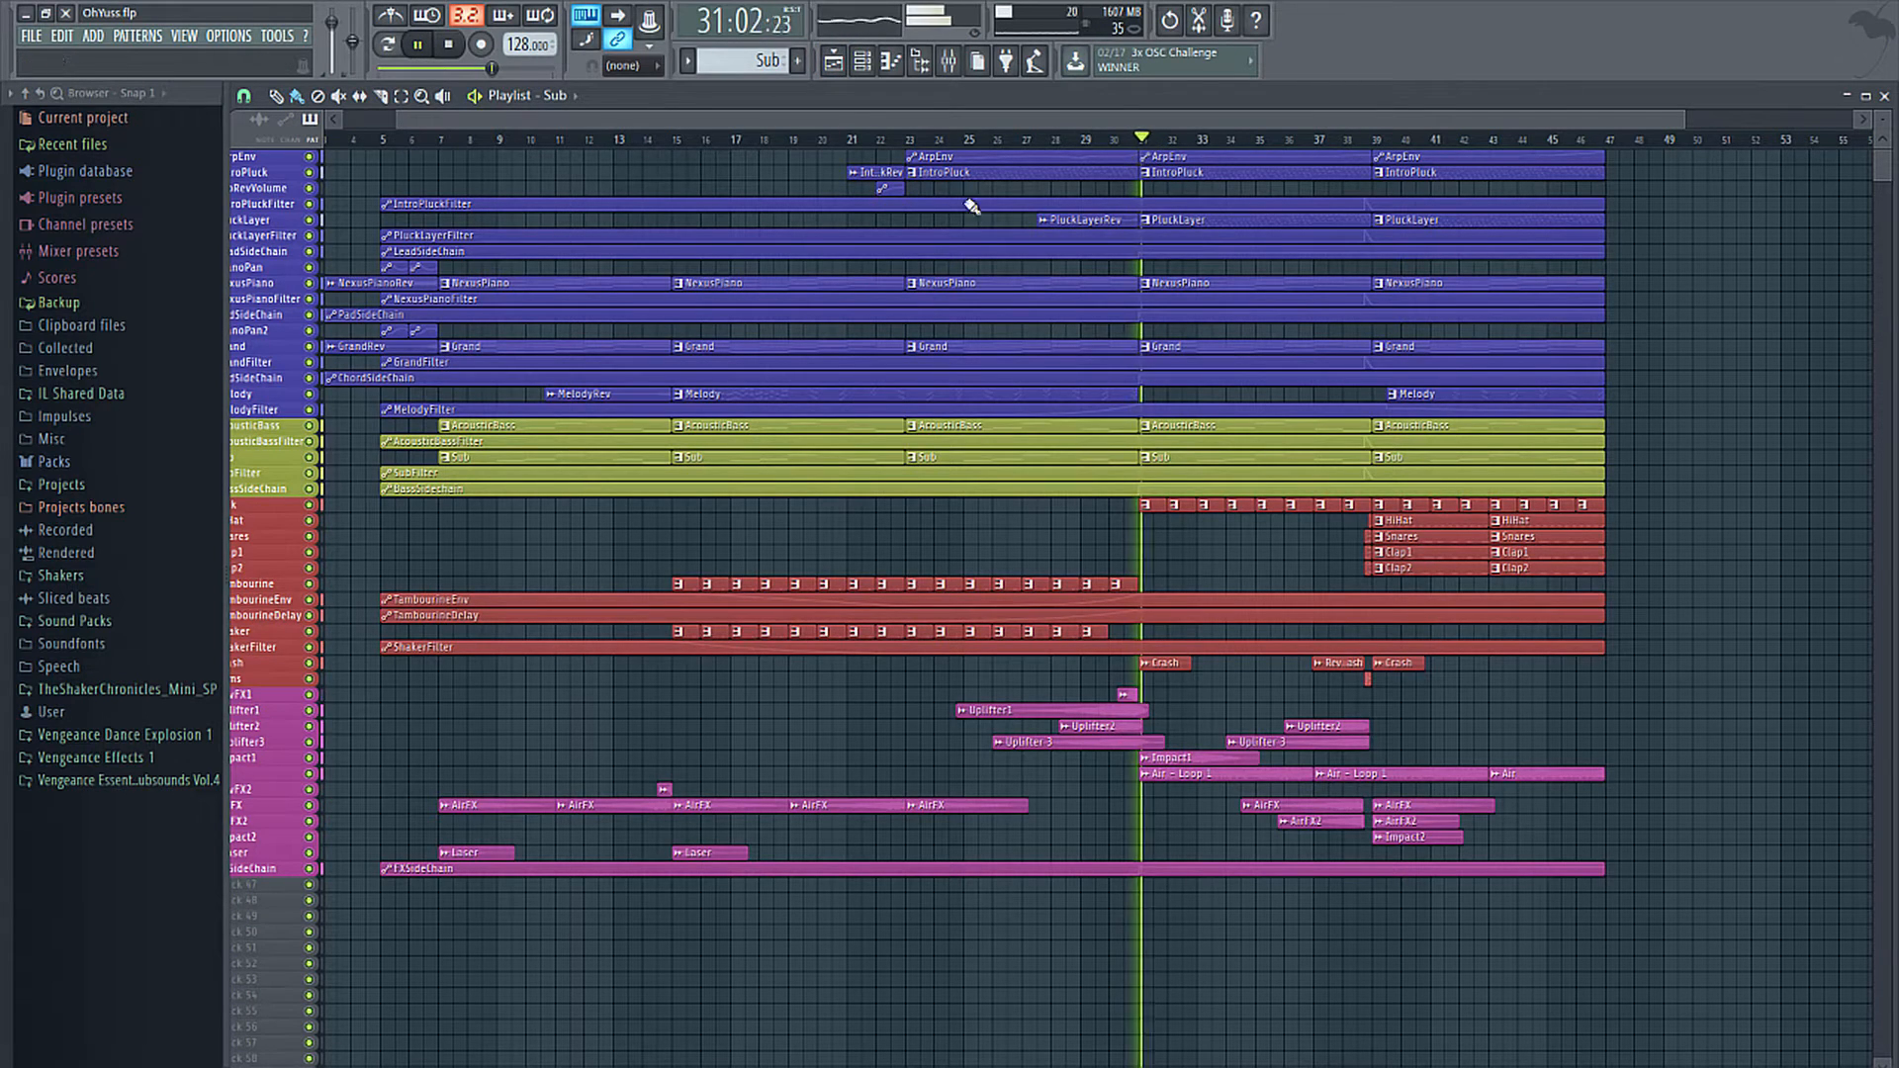
{"action": "left_click", "coordinate": [947, 63]}
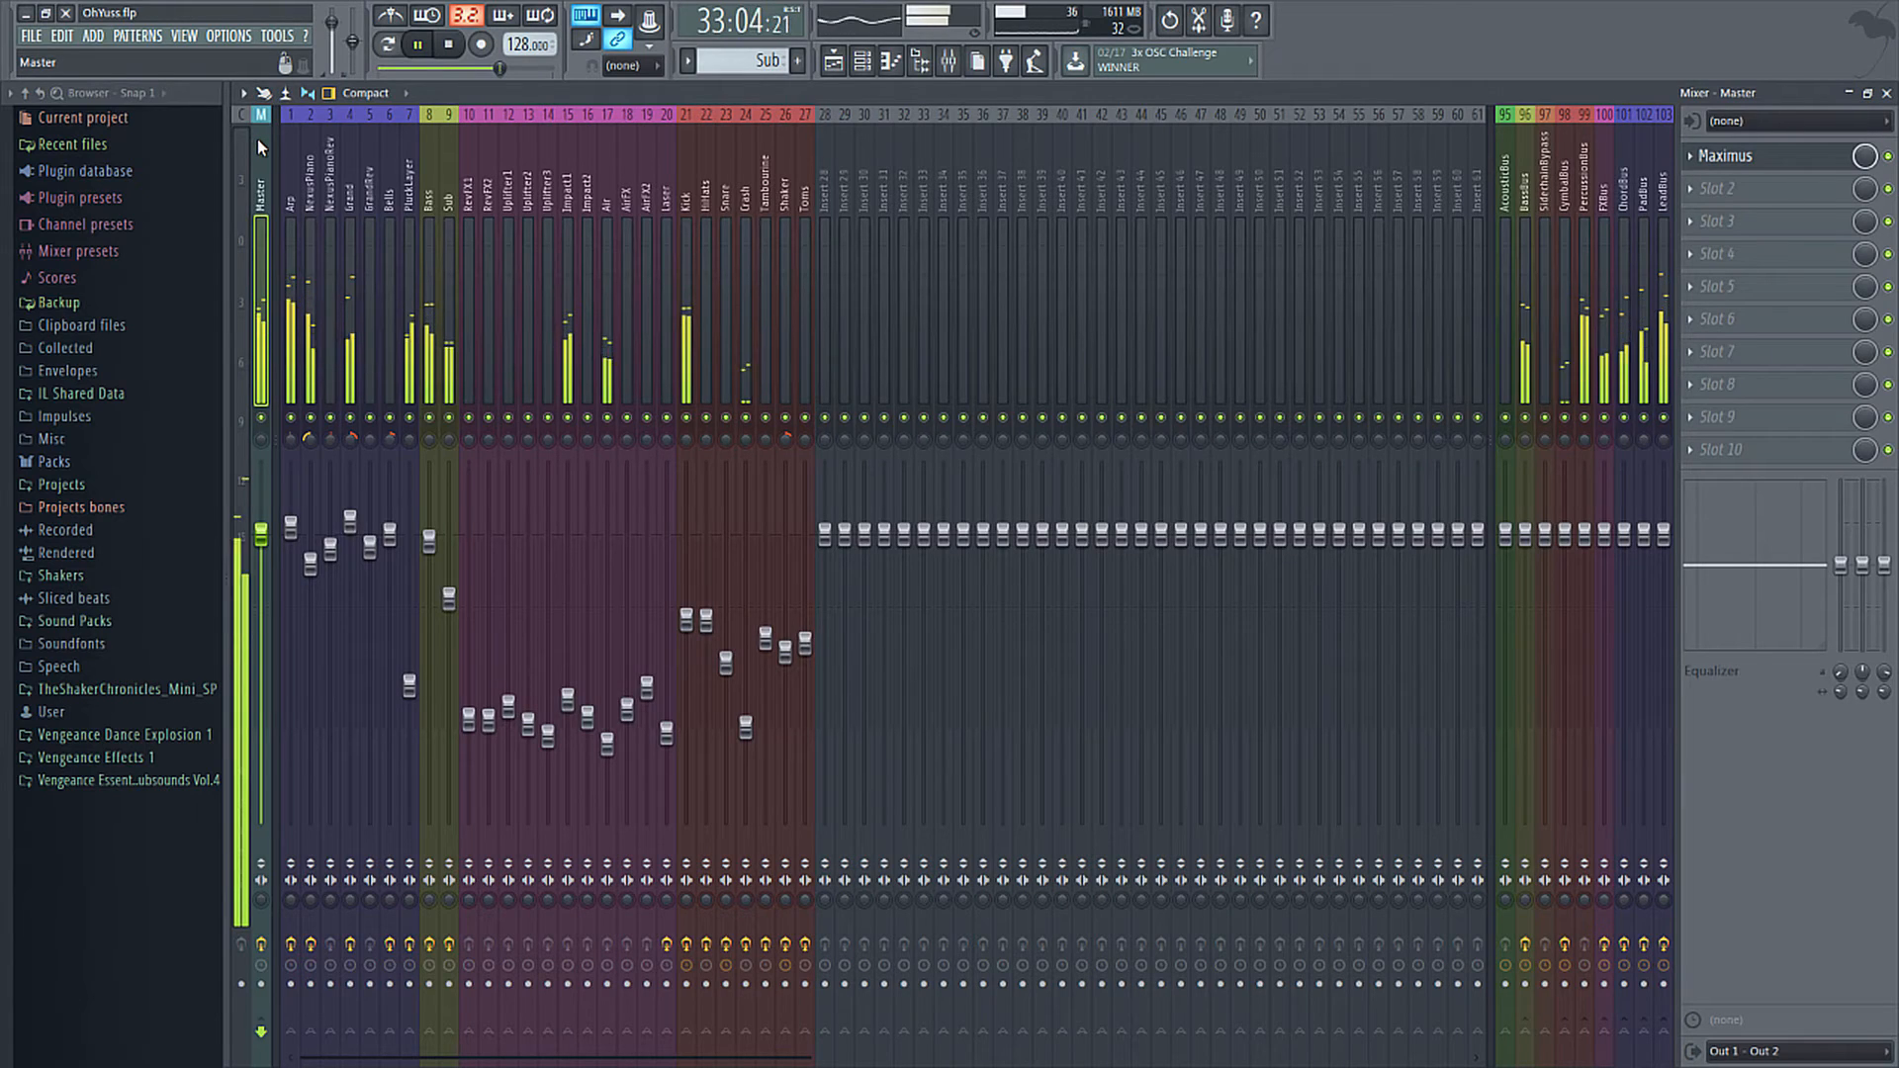
{"action": "left_click", "coordinate": [1729, 158]}
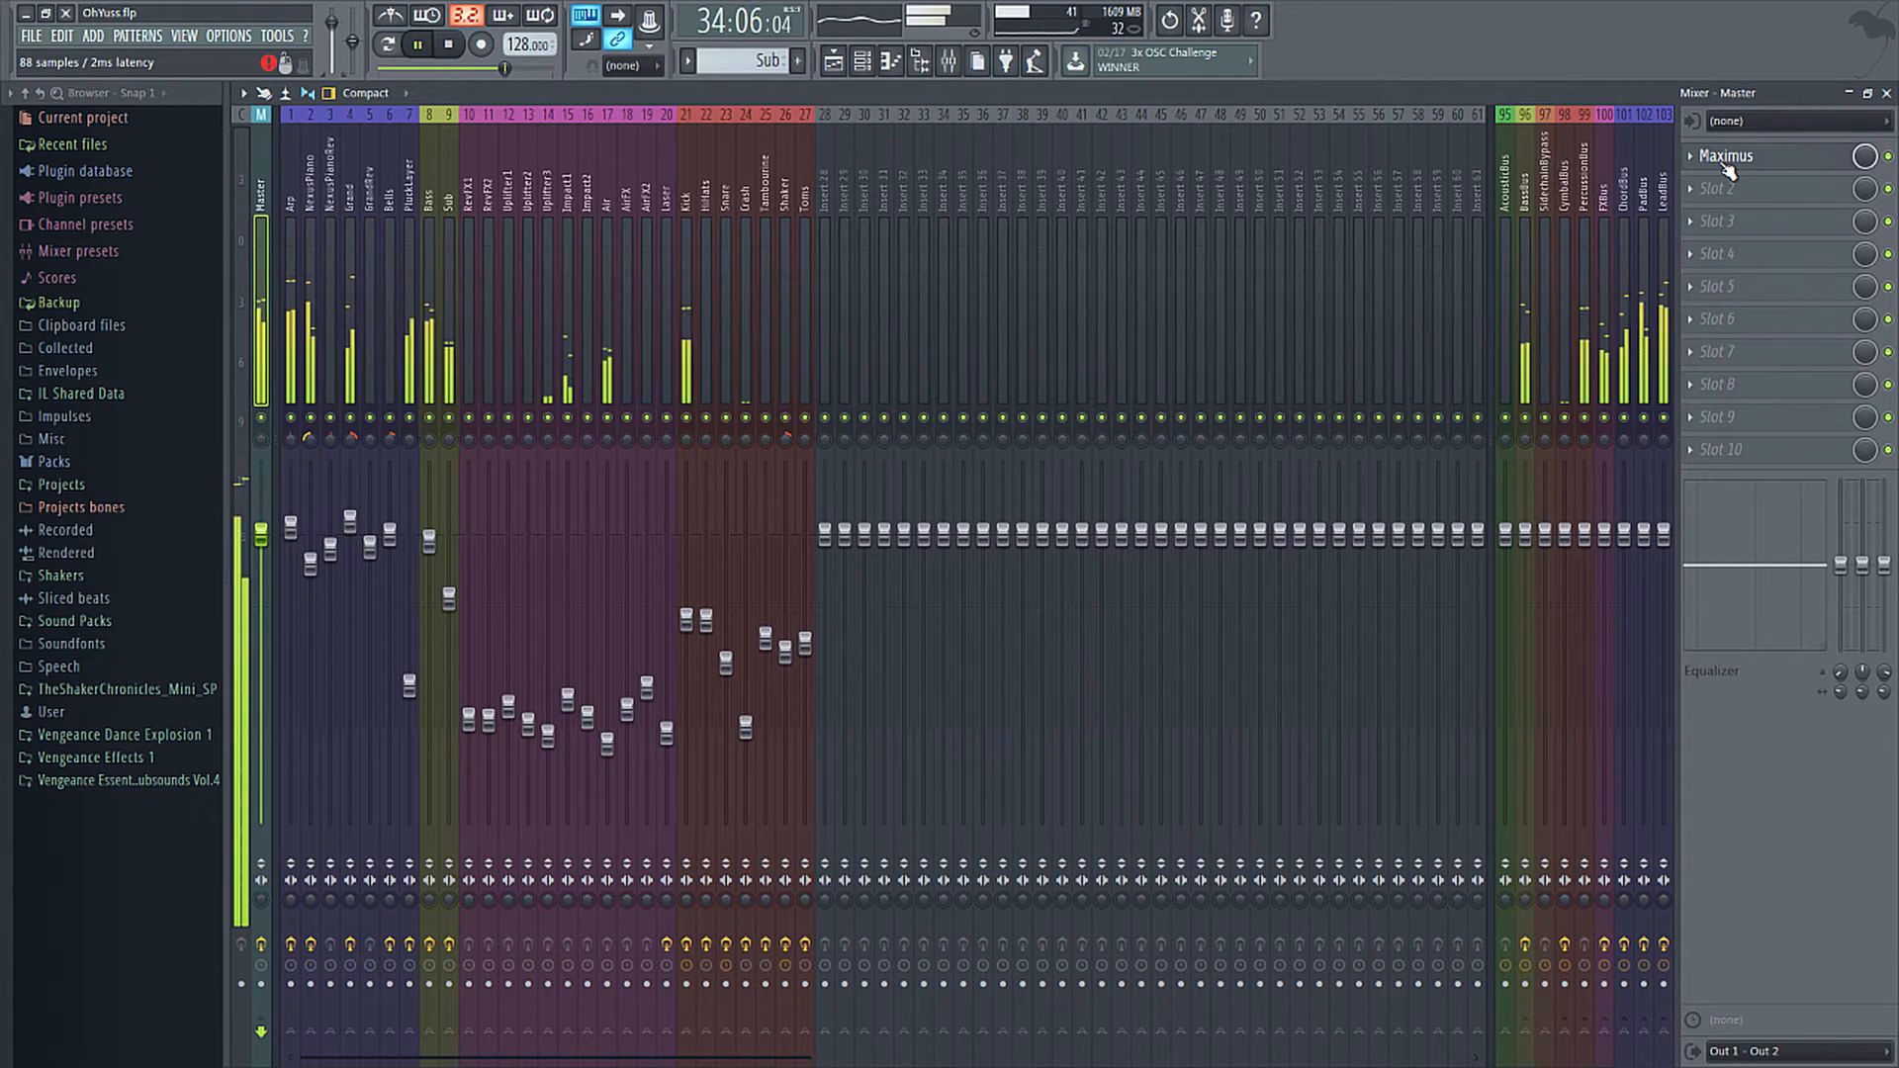
{"action": "key", "text": "space"}
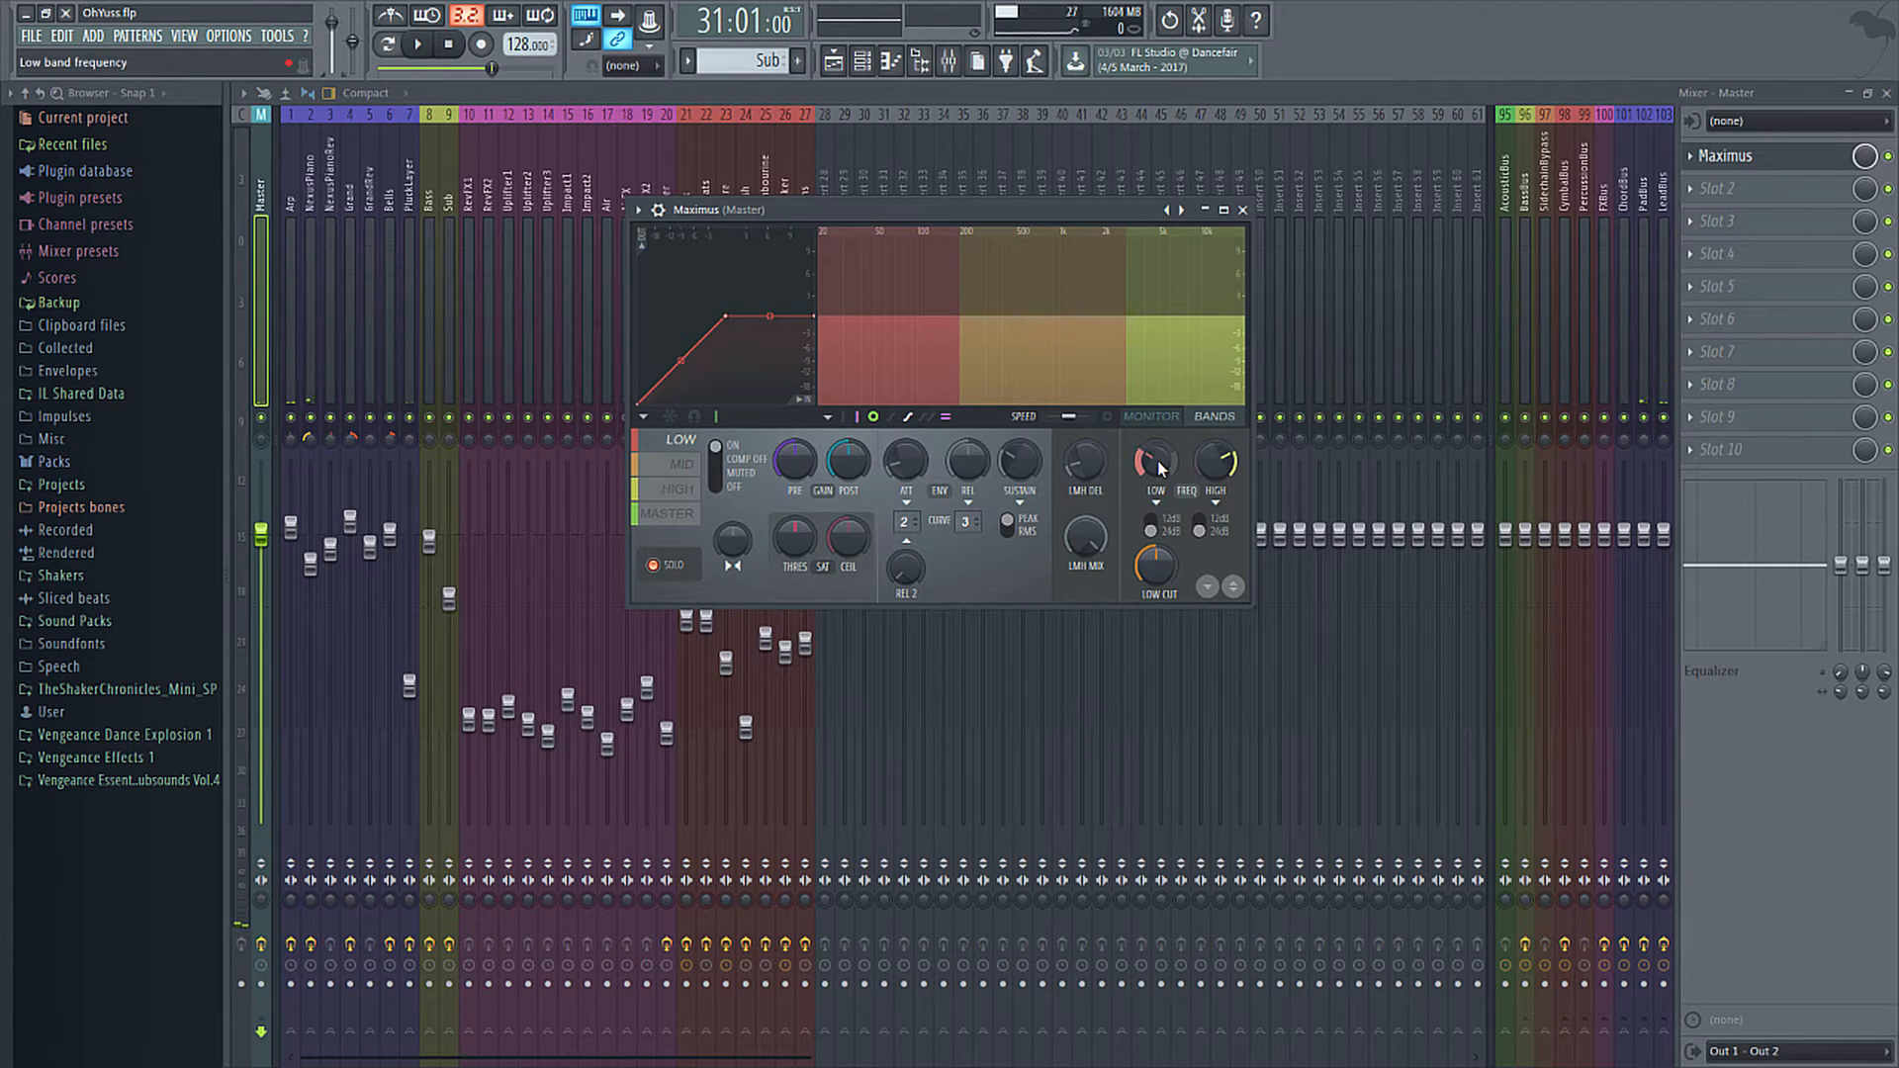
Adjust the low band frequency in Maximus to about 119 Hz while playing the song.
{"action": "mouse_move", "coordinate": [1160, 468]}
{"action": "left_mouse_down"}
{"action": "mouse_move", "coordinate": [1160, 437]}
{"action": "mouse_move", "coordinate": [1158, 462]}
{"action": "left_mouse_up"}
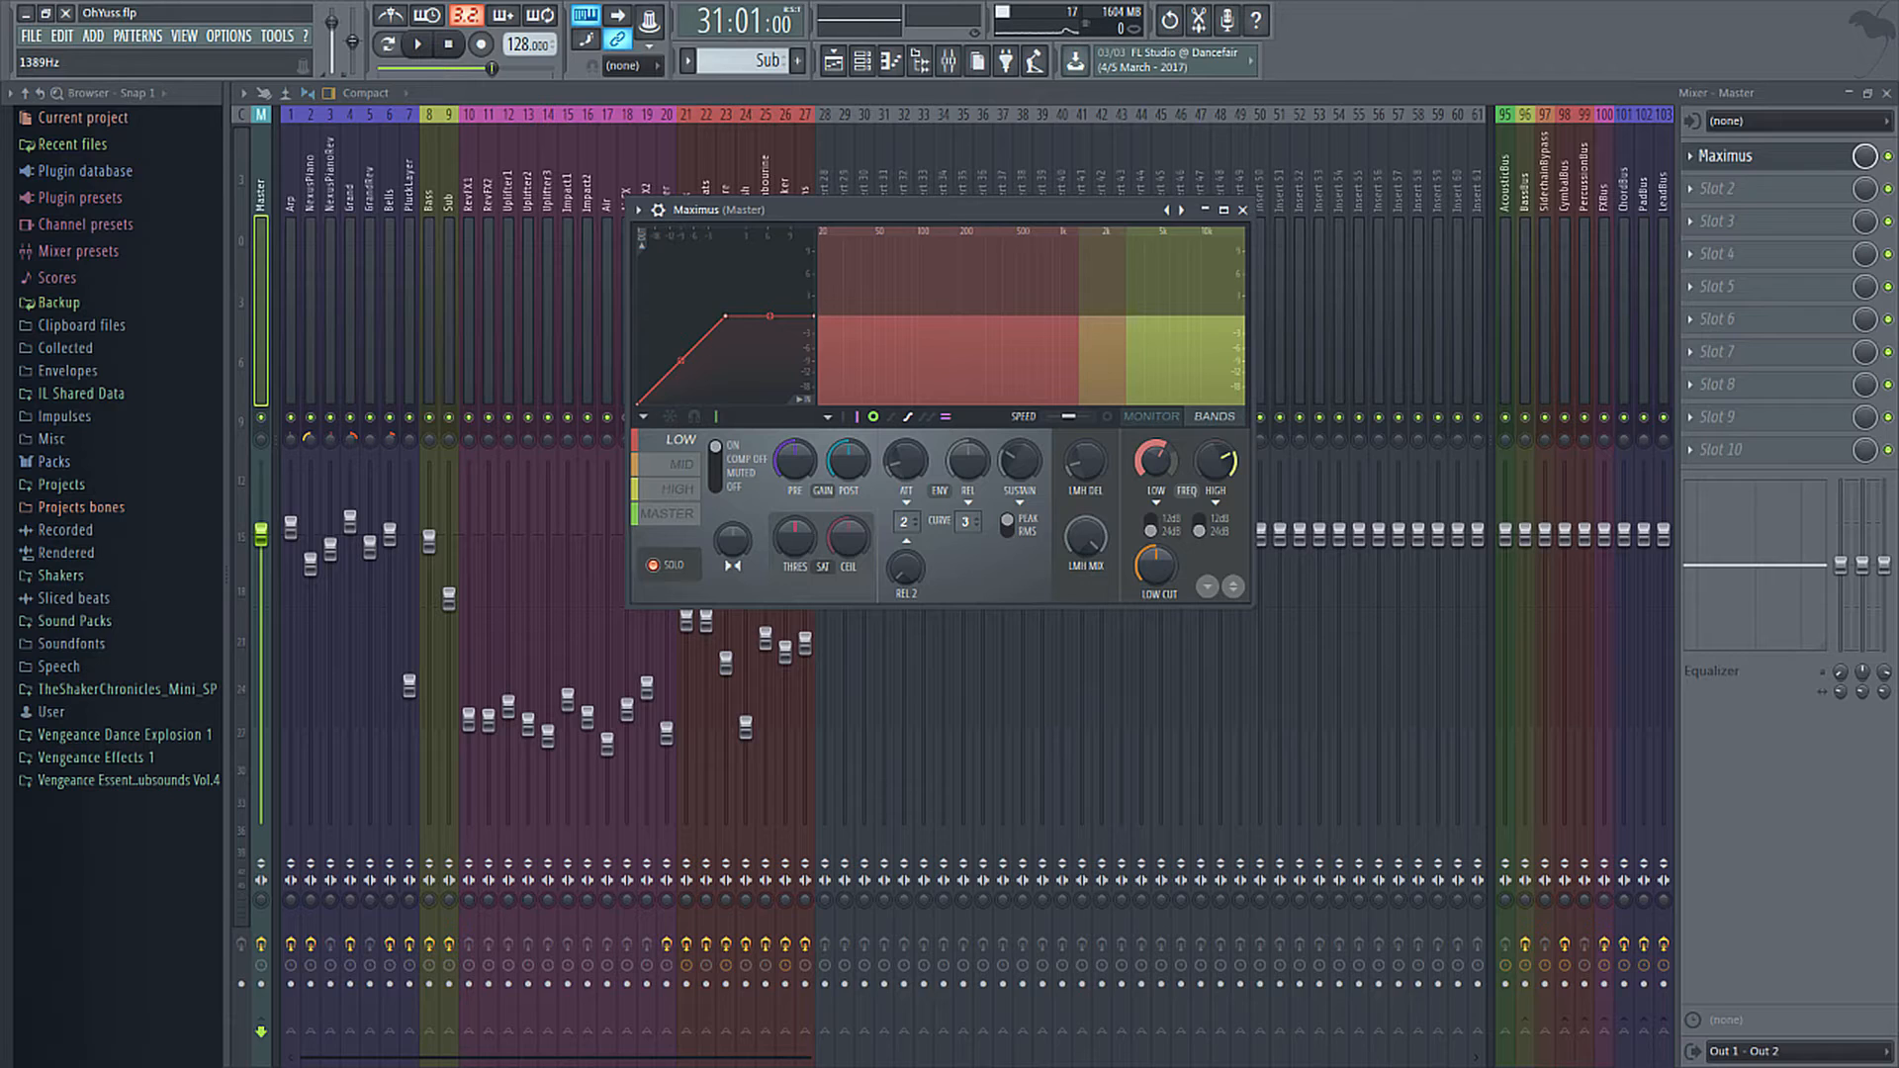
{"action": "left_click_drag", "start_coordinate": [1158, 462], "coordinate": [1158, 460]}
{"action": "key", "text": "space"}
{"action": "left_click_drag", "start_coordinate": [1158, 460], "coordinate": [1158, 484]}
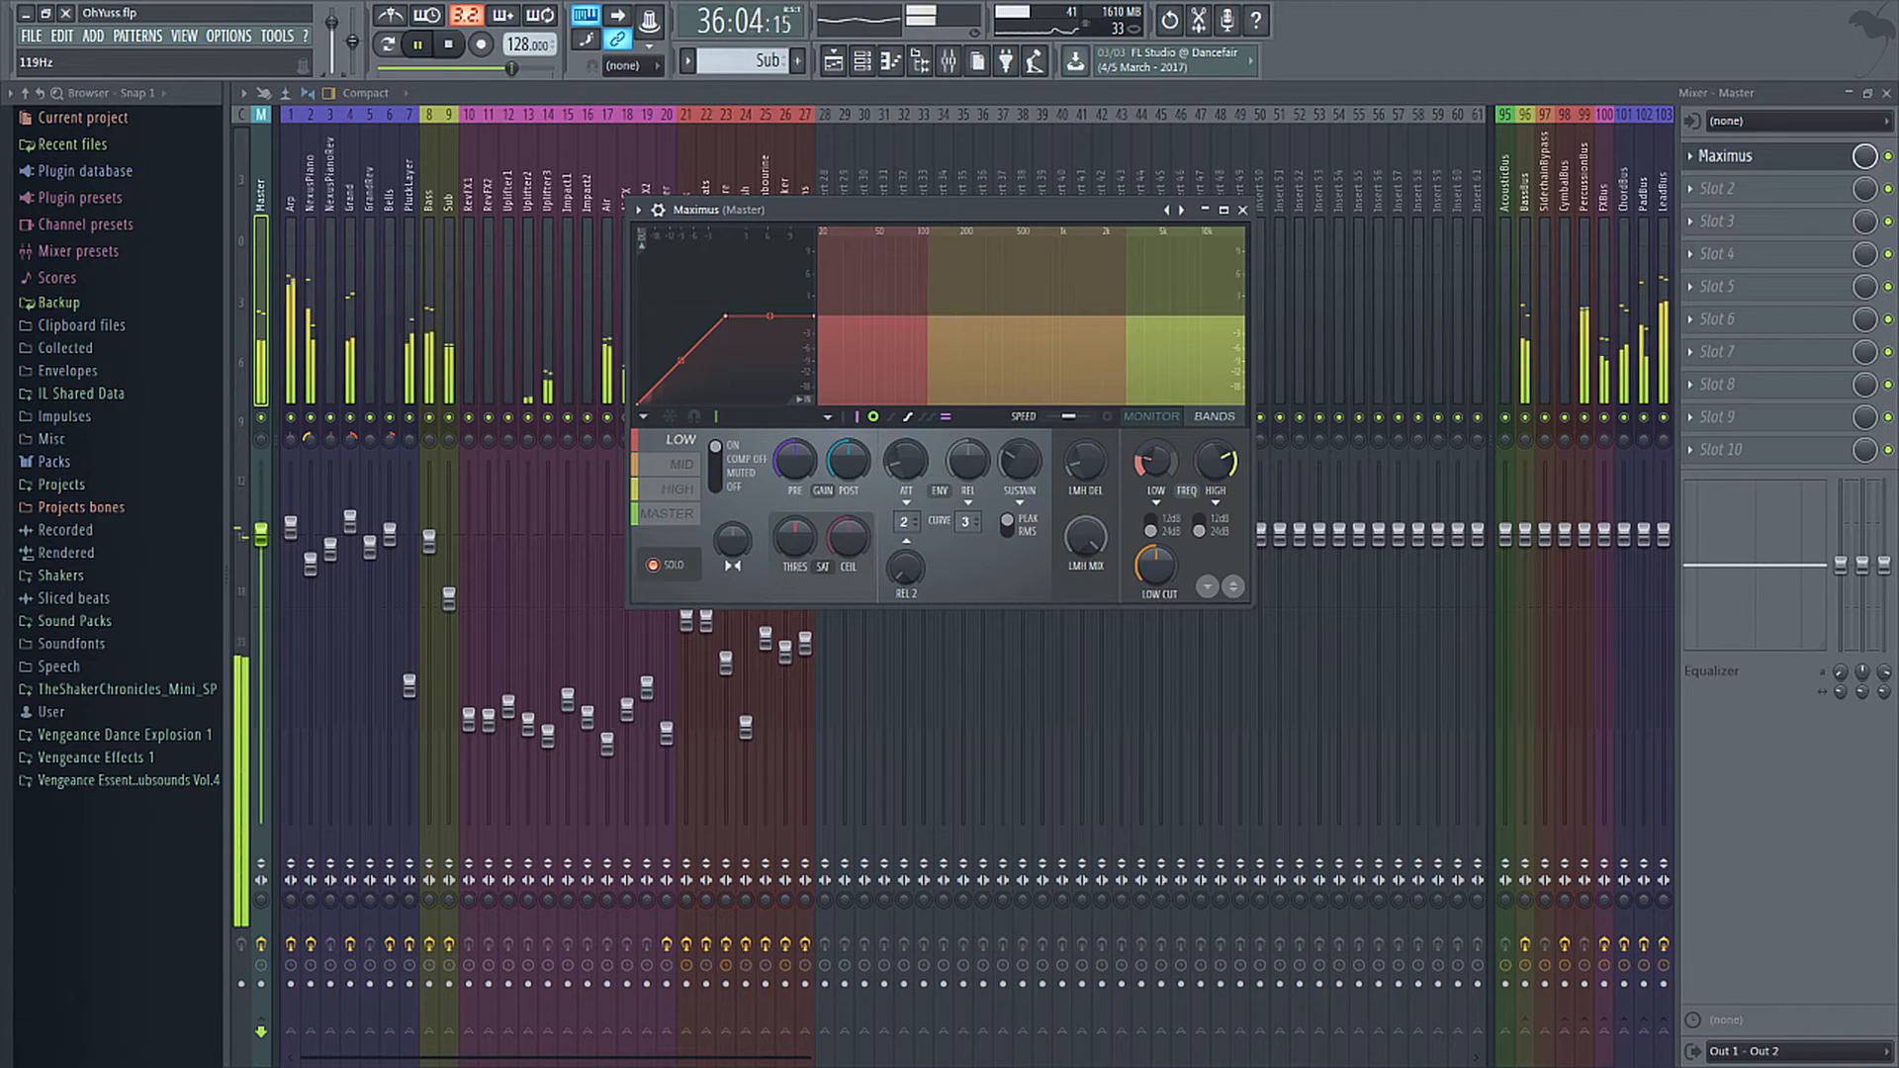
{"action": "key", "text": "space"}
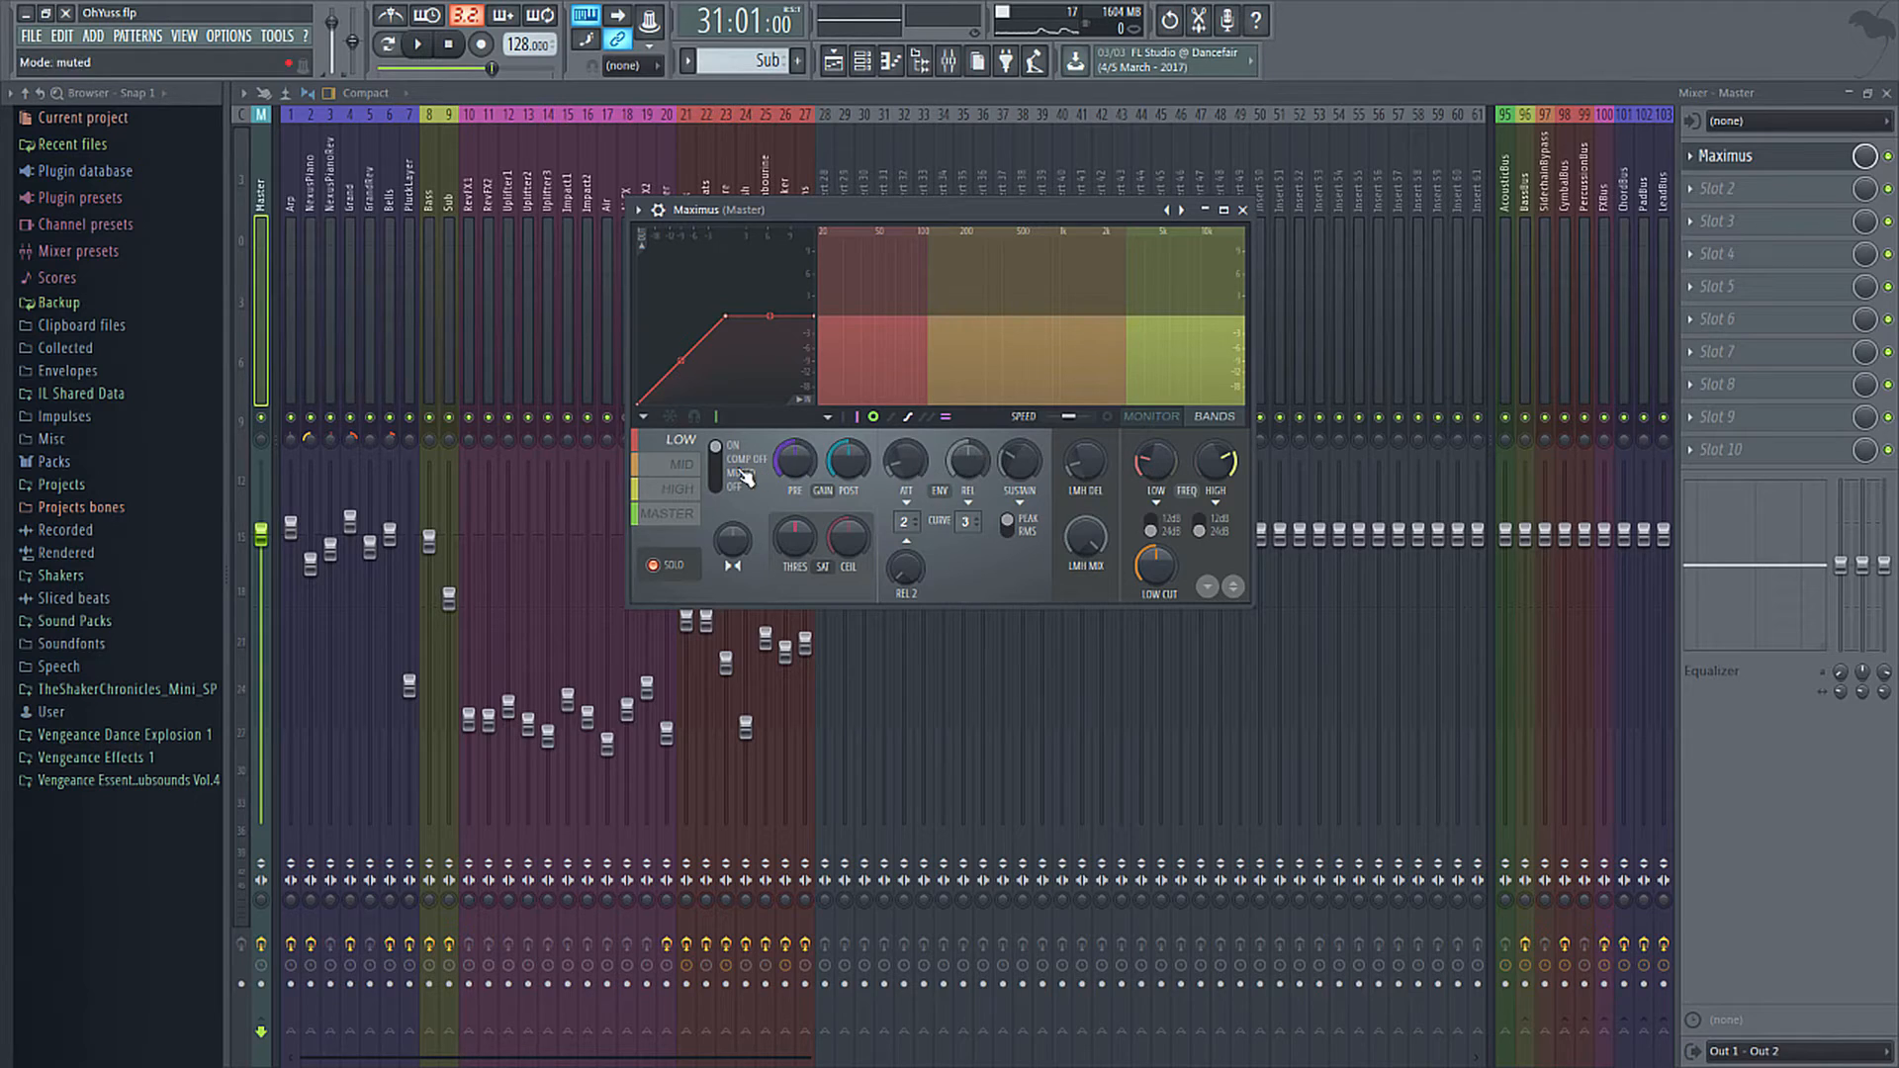
Audition the soloed mid band and try a high band frequency of about 4027 Hz during playback.
{"action": "left_click", "coordinate": [673, 473]}
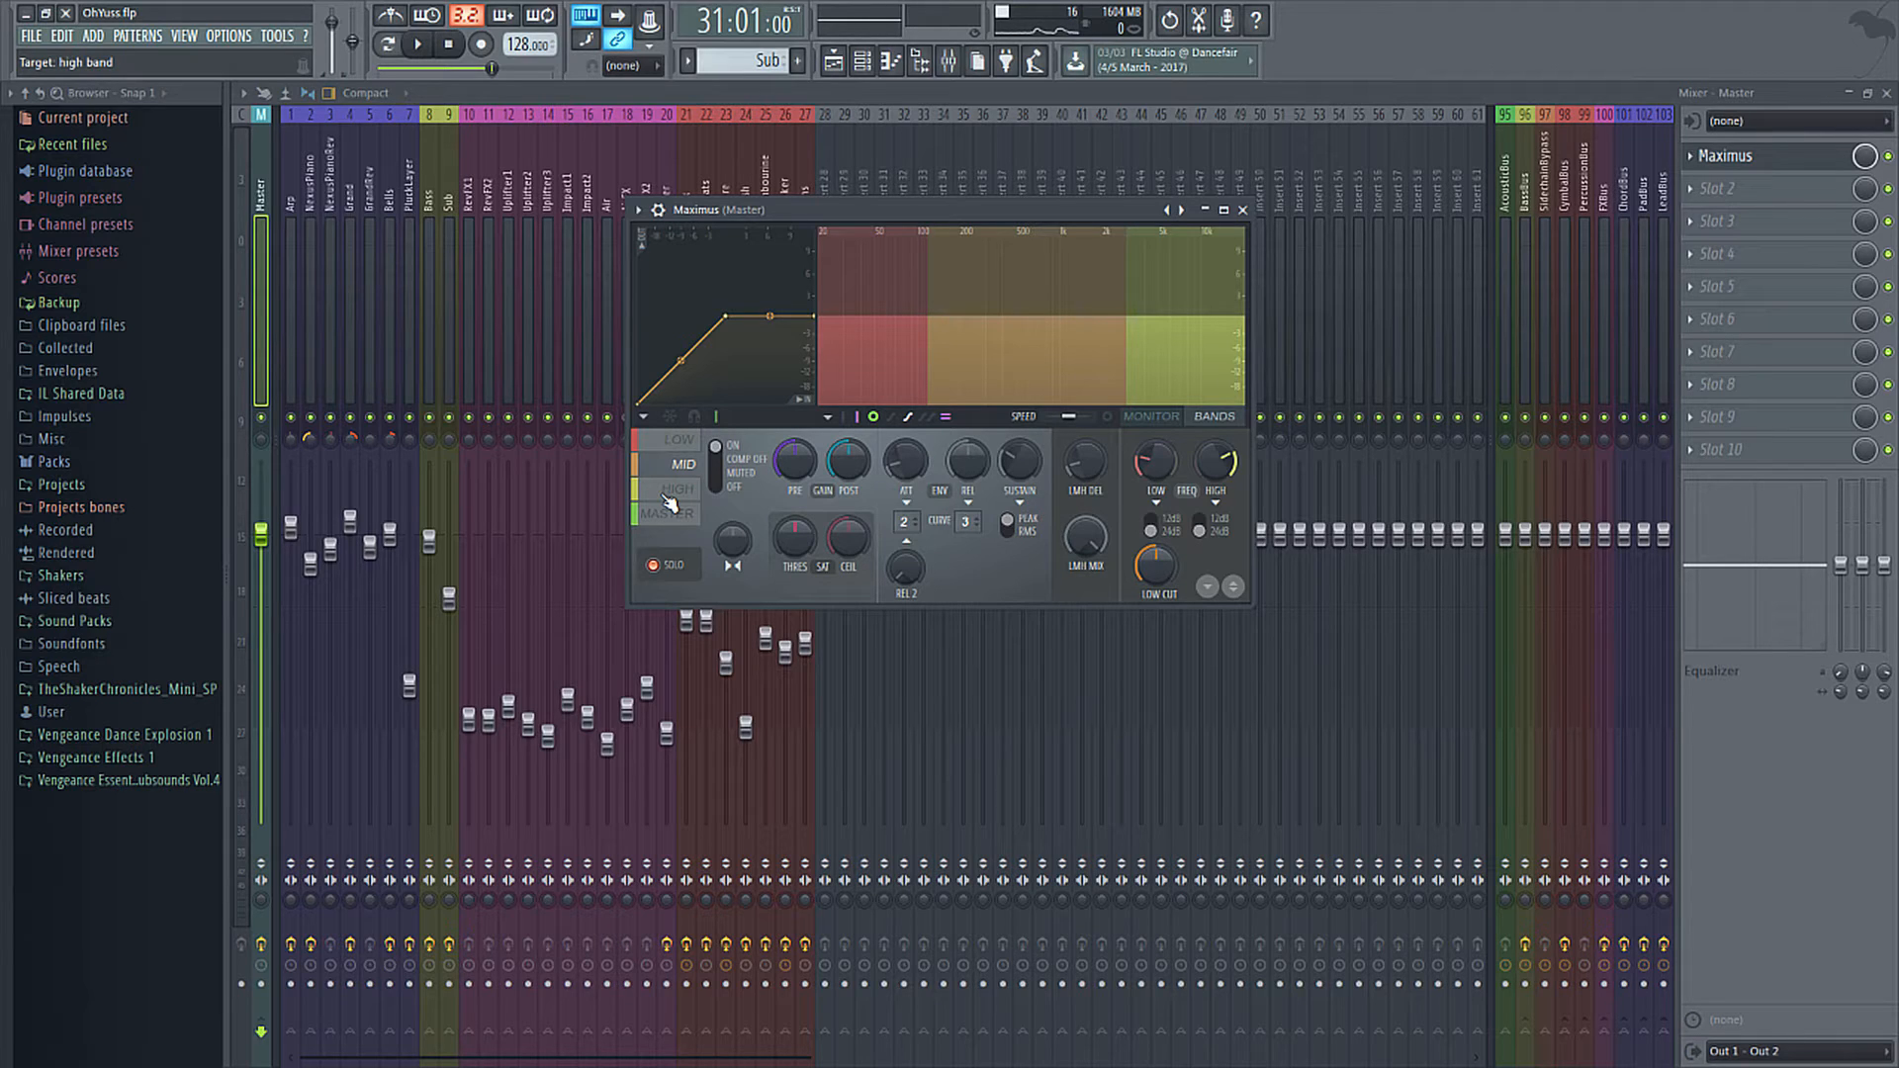
{"action": "key", "text": "space"}
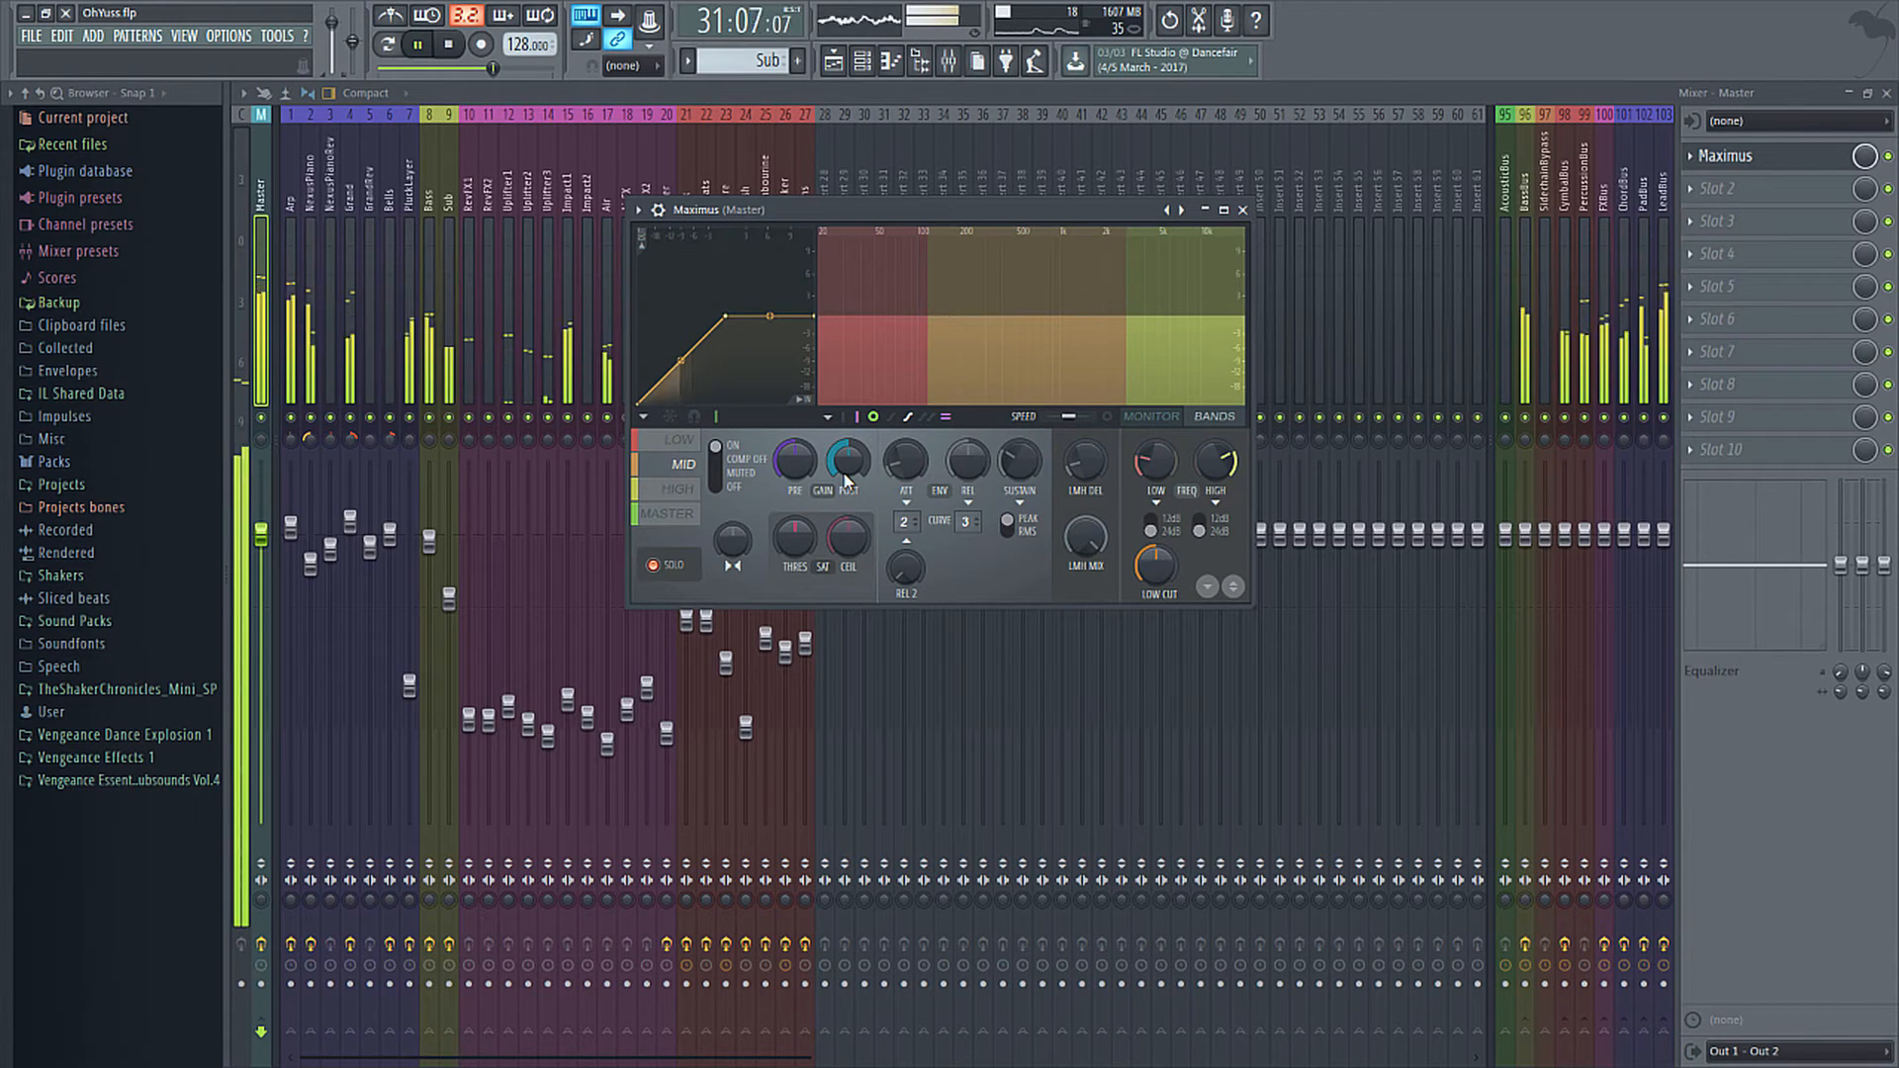
{"action": "mouse_move", "coordinate": [1215, 461]}
{"action": "left_mouse_down"}
{"action": "mouse_move", "coordinate": [1216, 435]}
{"action": "mouse_move", "coordinate": [1204, 474]}
{"action": "left_mouse_up"}
{"action": "key", "text": "space"}
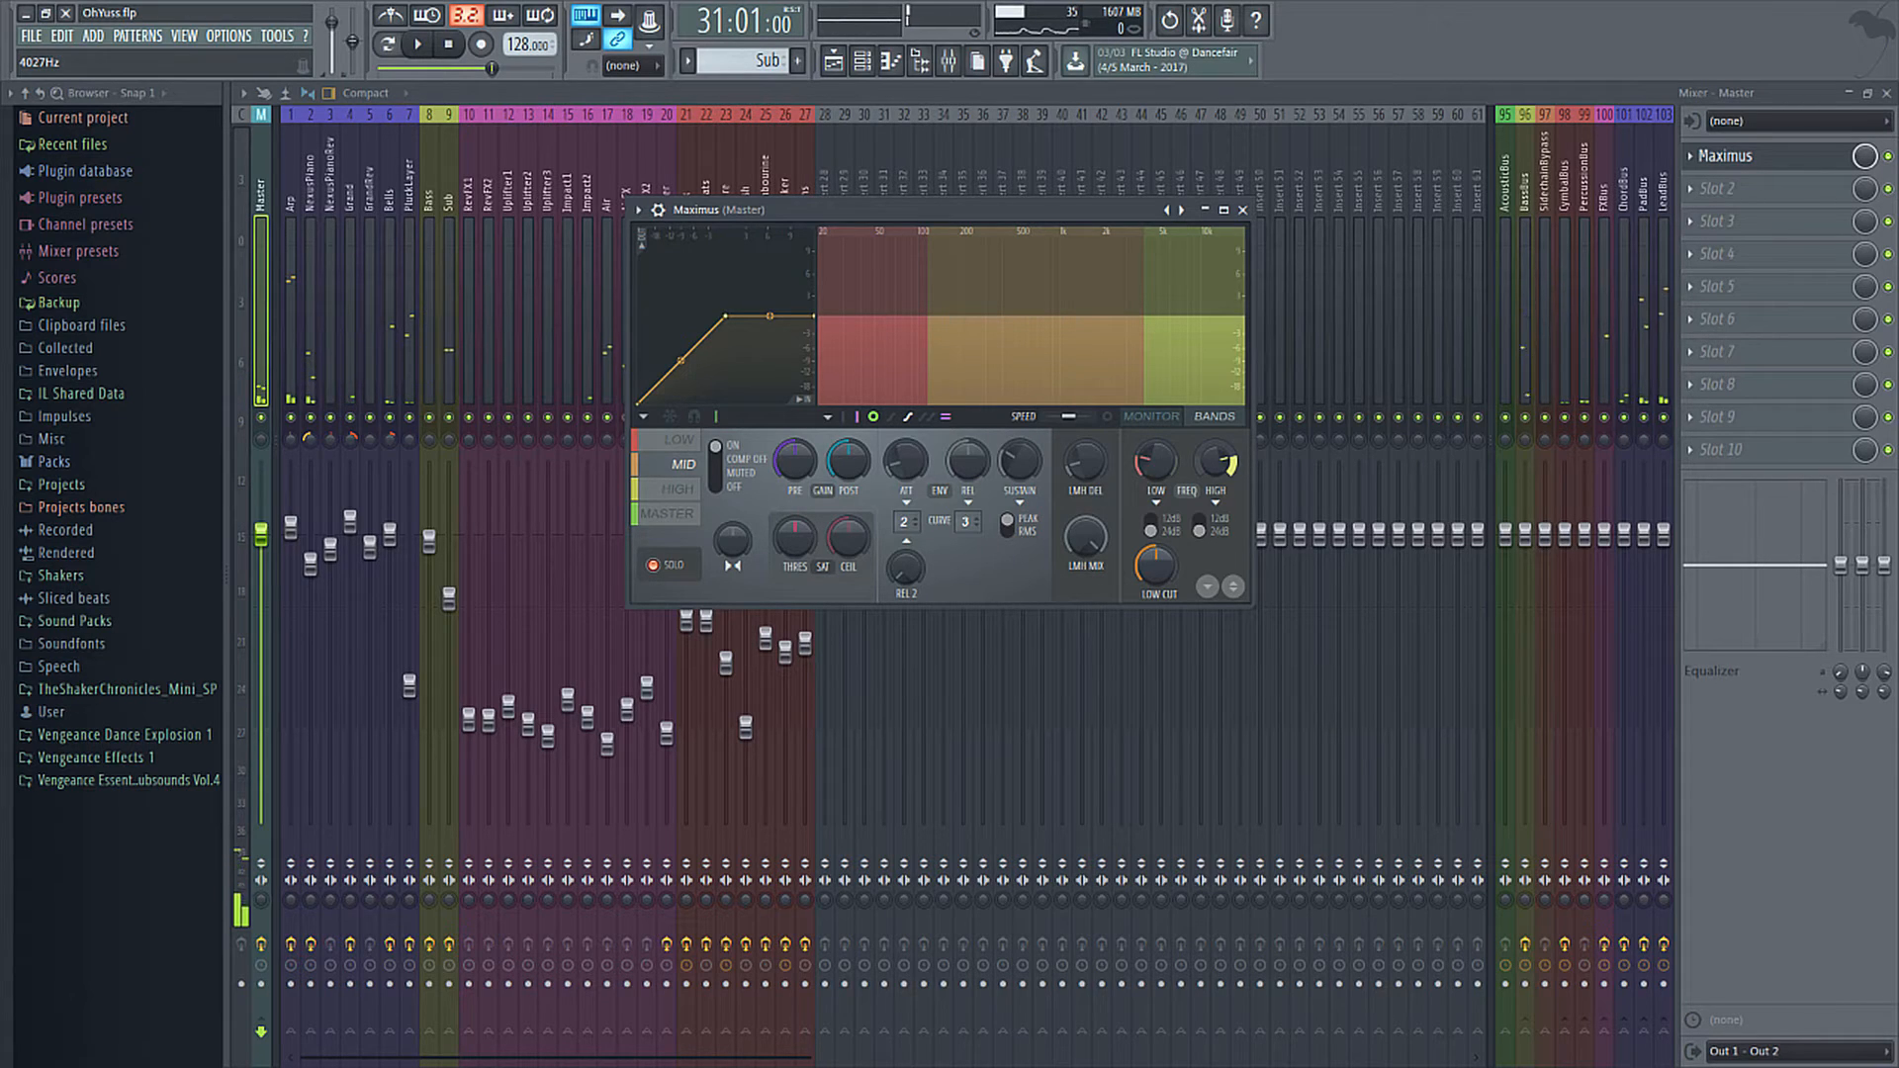
Audition the high band, set the high band frequency to about 2406 Hz, and check the mid band against it.
{"action": "left_click", "coordinate": [691, 489]}
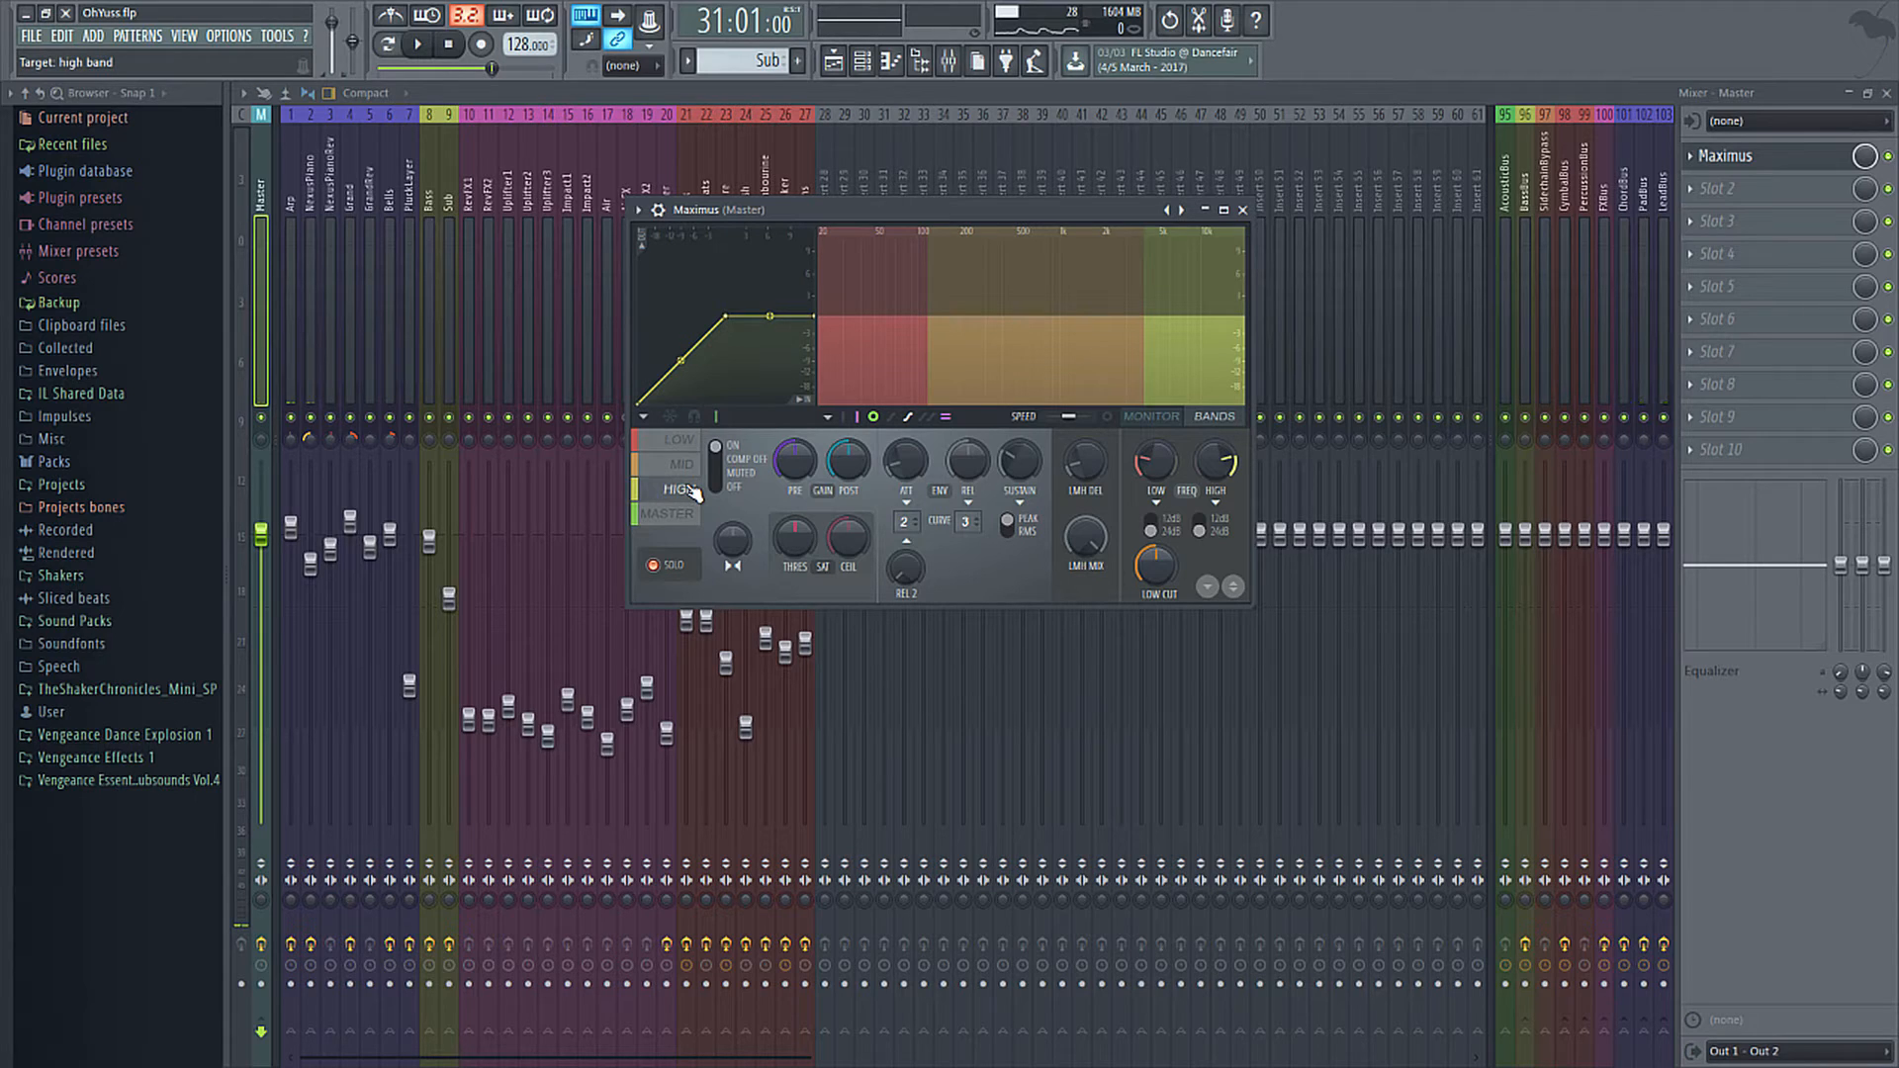
{"action": "key", "text": "space"}
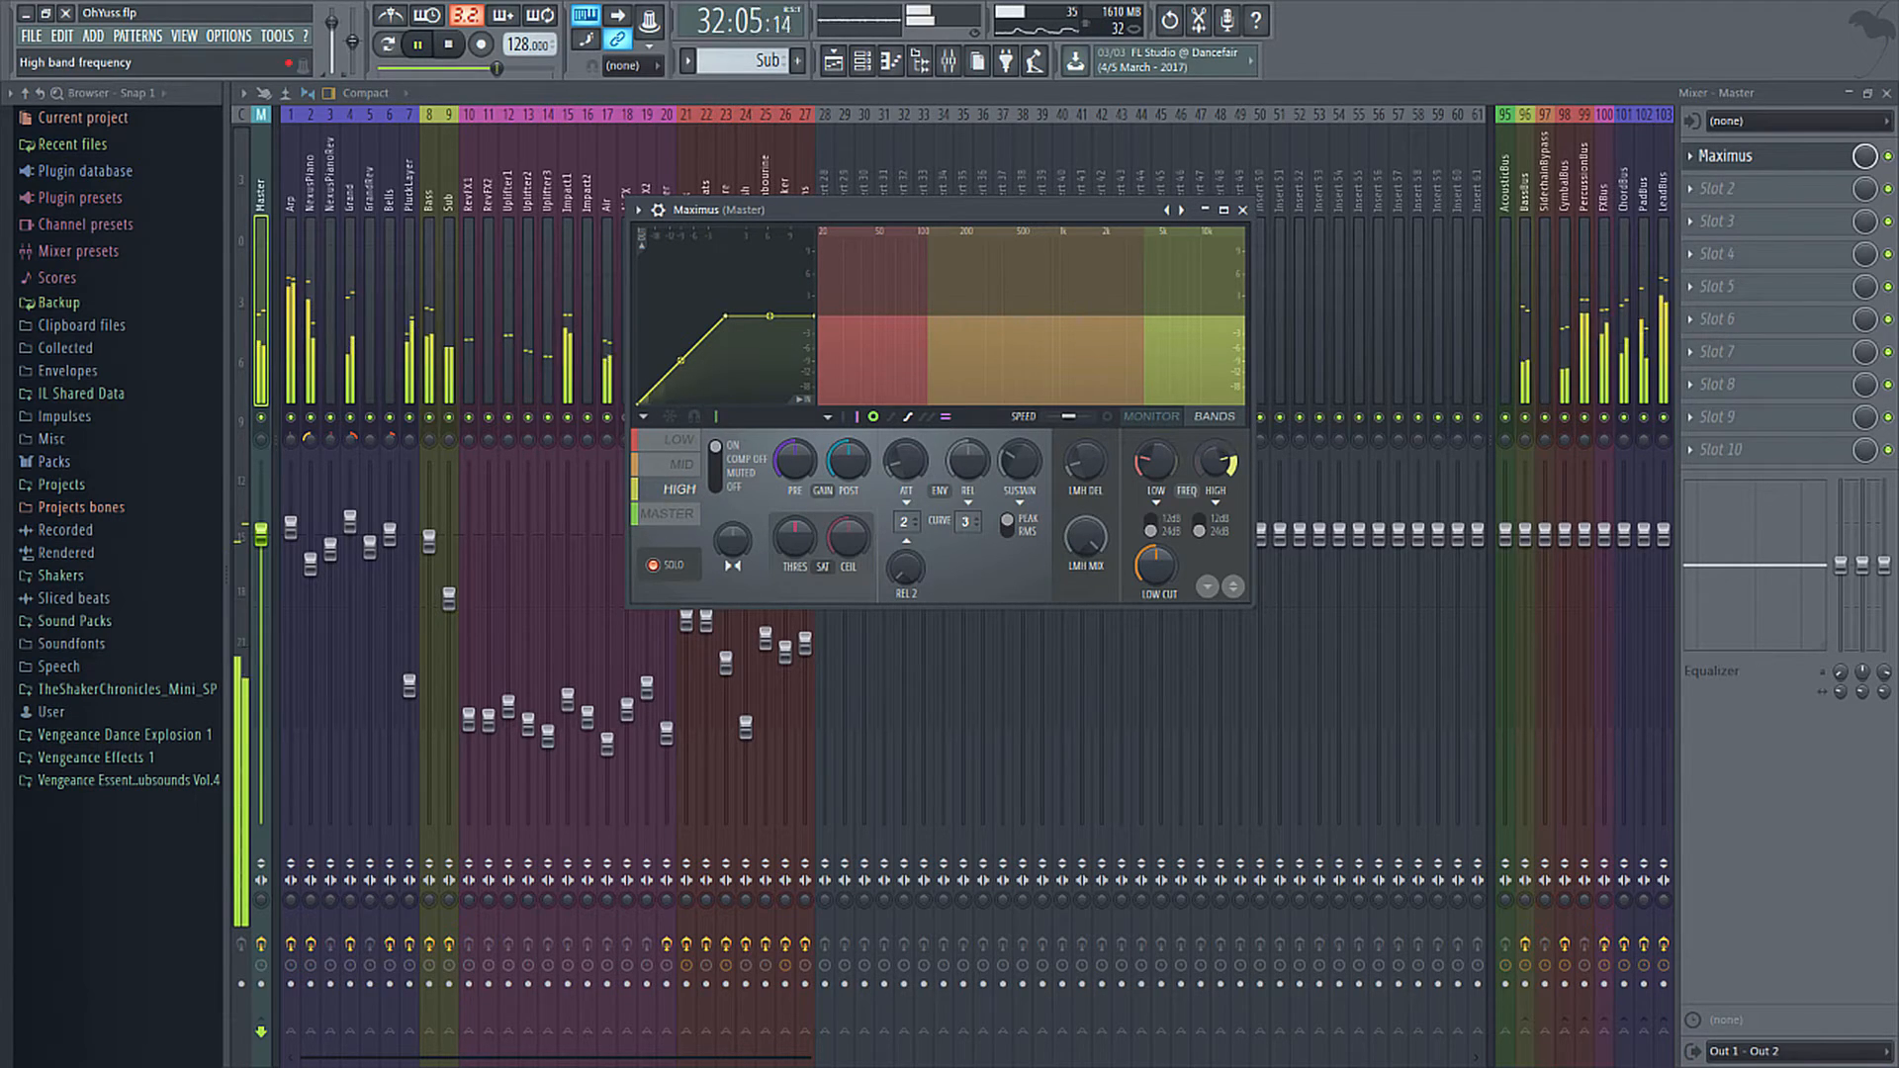
{"action": "left_click_drag", "start_coordinate": [1216, 458], "coordinate": [1217, 481]}
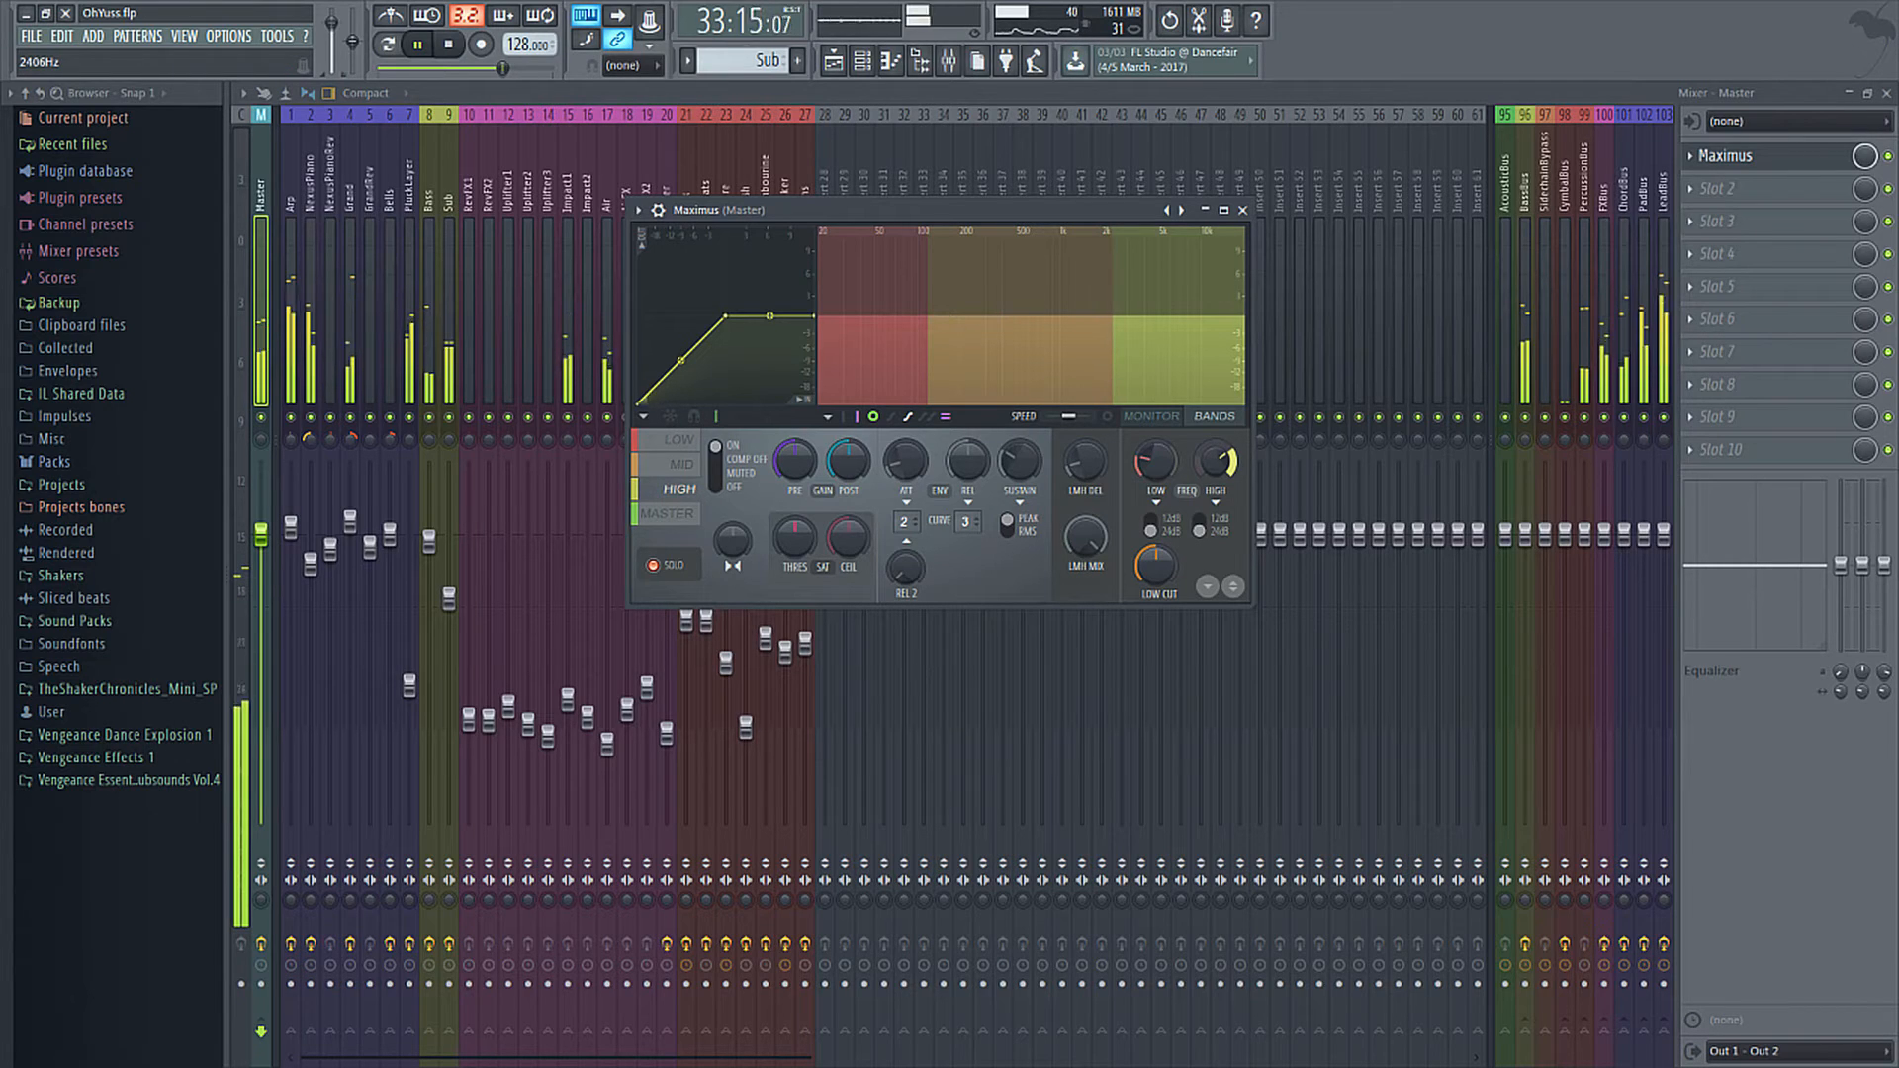
{"action": "left_click", "coordinate": [682, 465]}
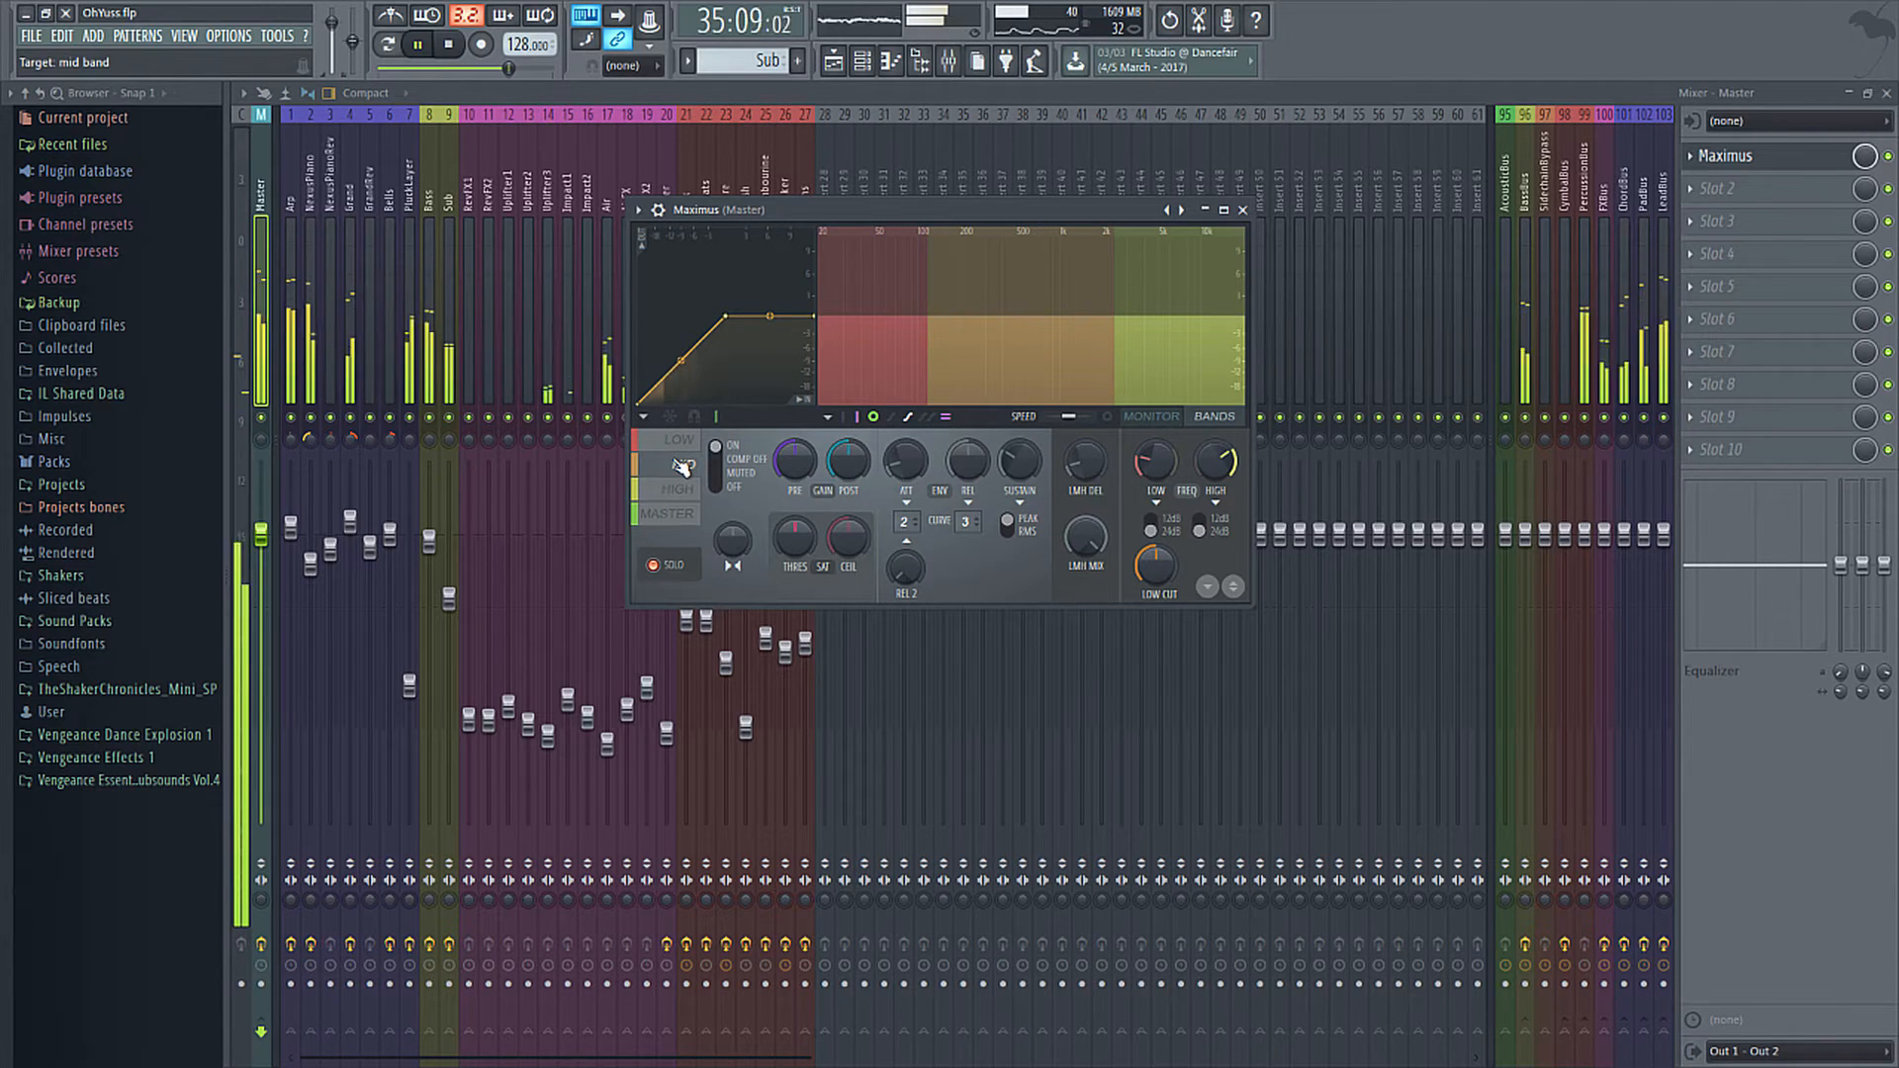
{"action": "key", "text": "space"}
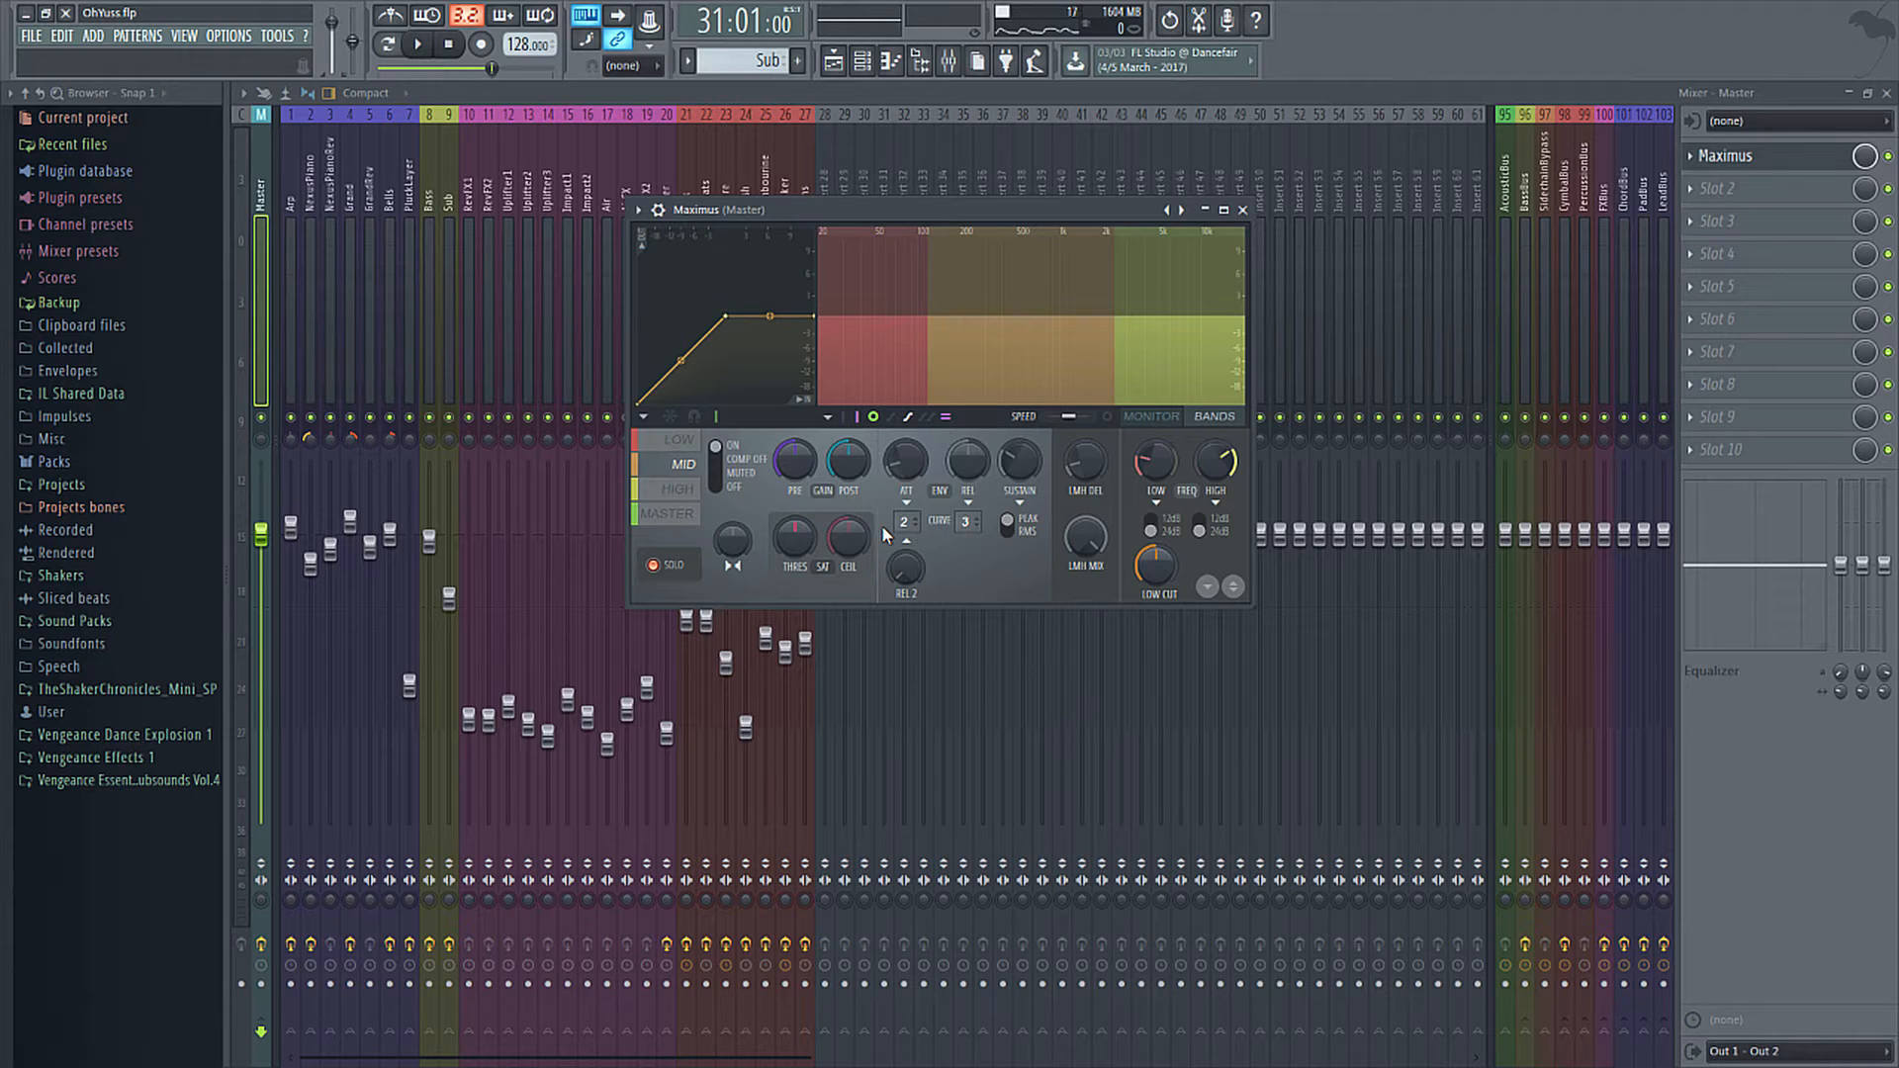
Try the low band's stereo separation at up to 100% separated while the song plays.
{"action": "left_click", "coordinate": [663, 442]}
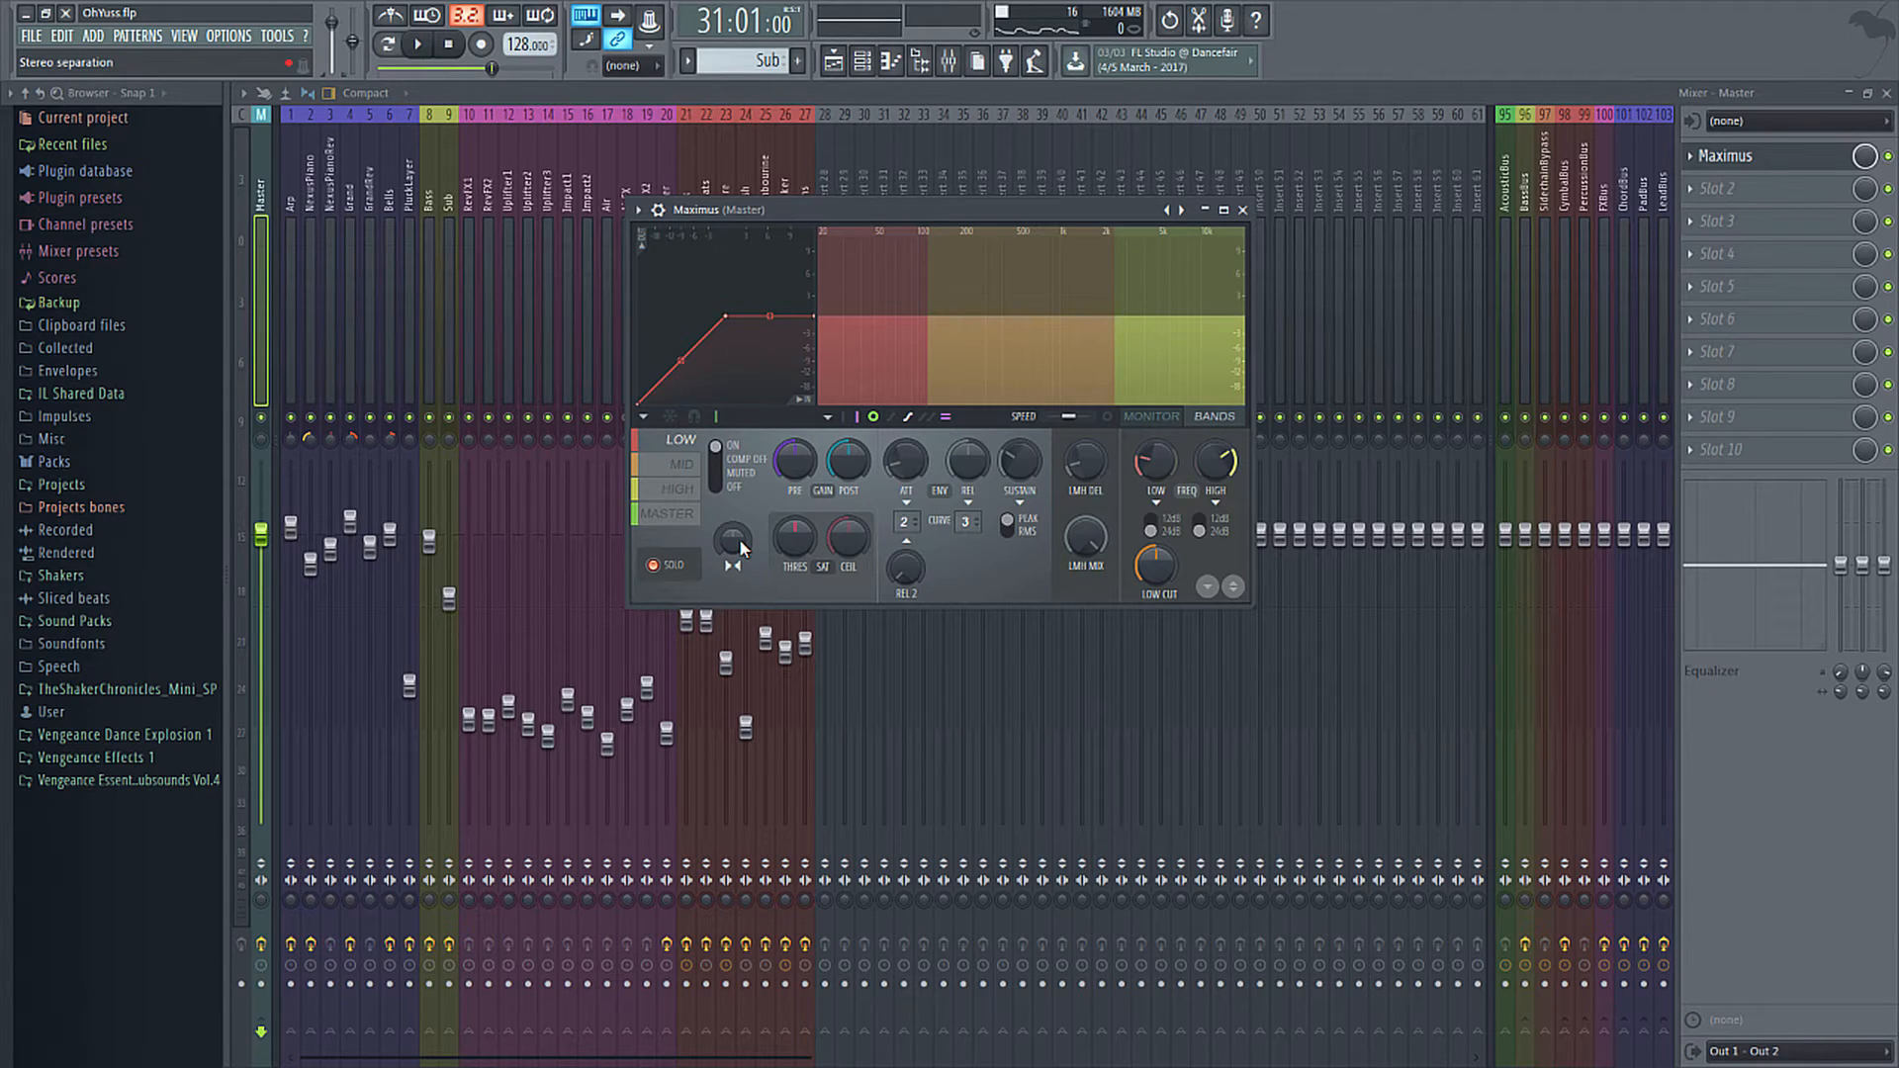
{"action": "left_click_drag", "start_coordinate": [738, 538], "coordinate": [738, 593]}
{"action": "left_click_drag", "start_coordinate": [732, 539], "coordinate": [732, 464]}
{"action": "key", "text": "space"}
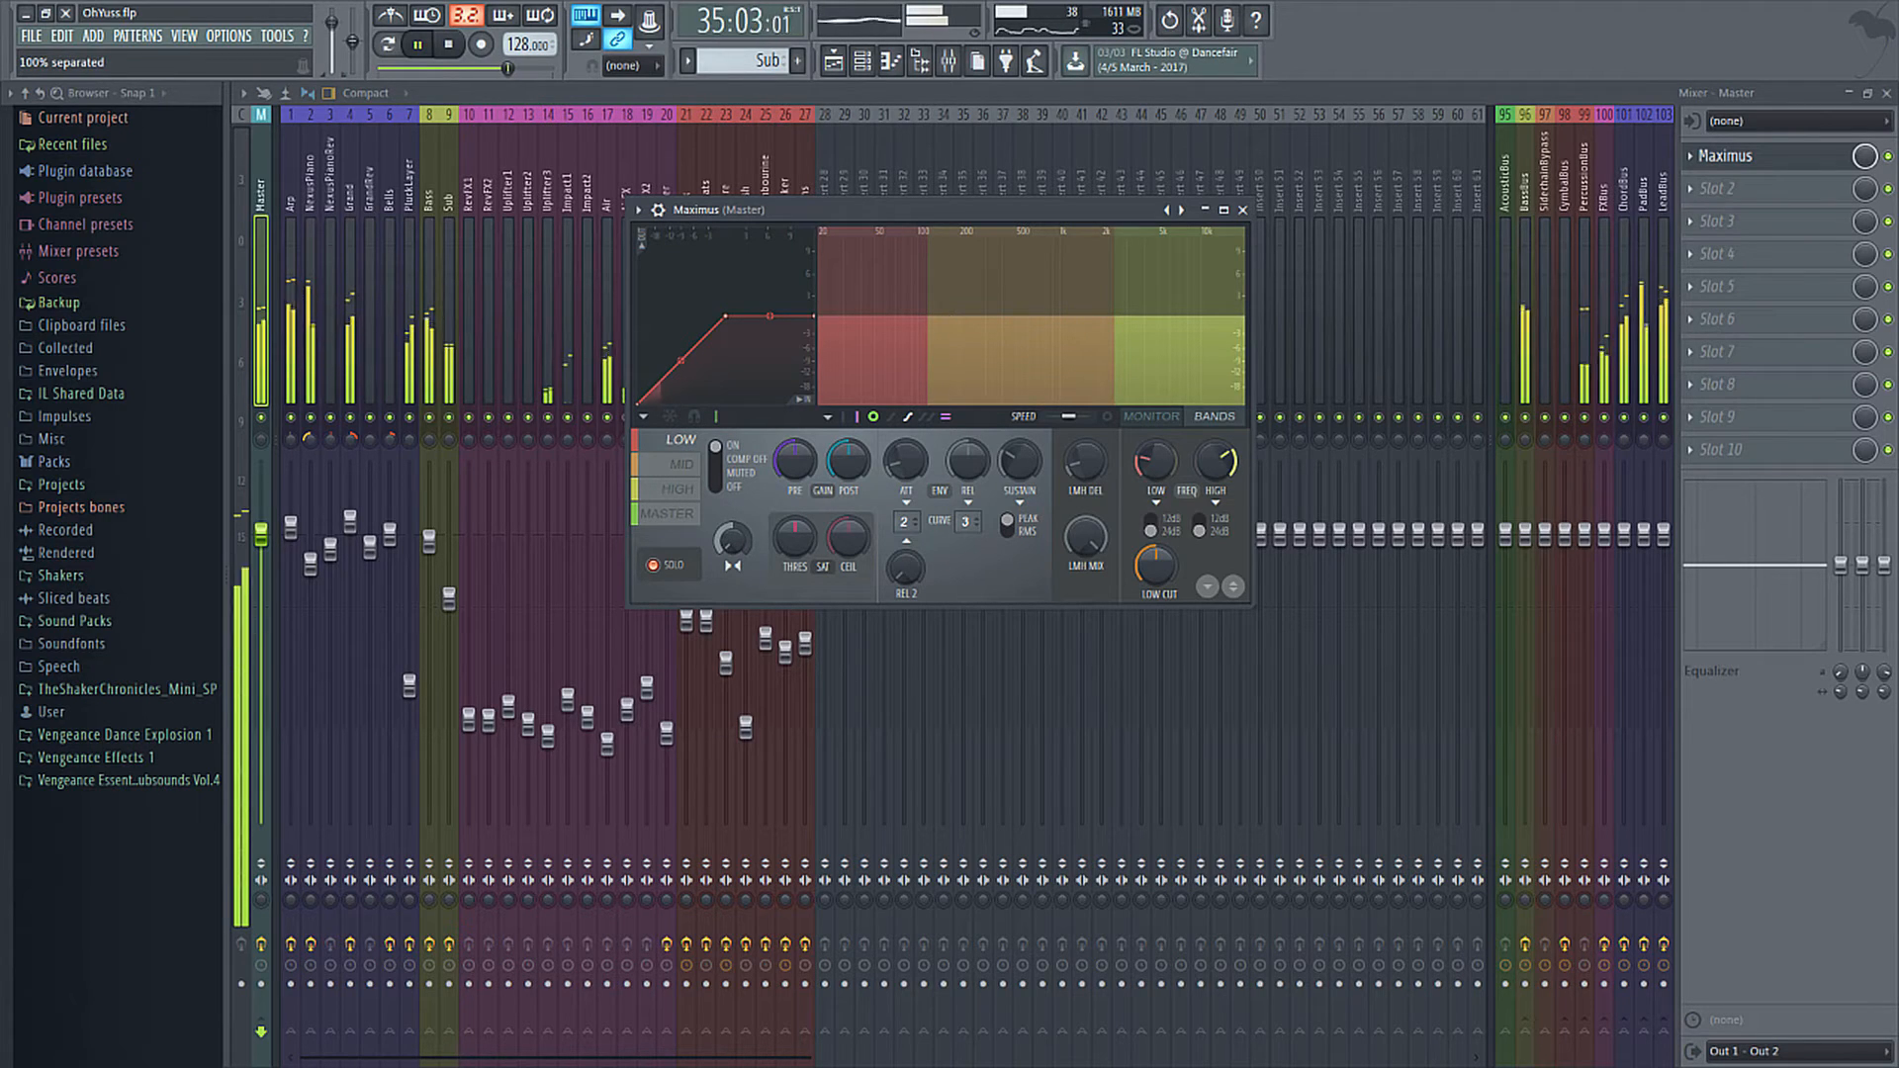
{"action": "key", "text": "space"}
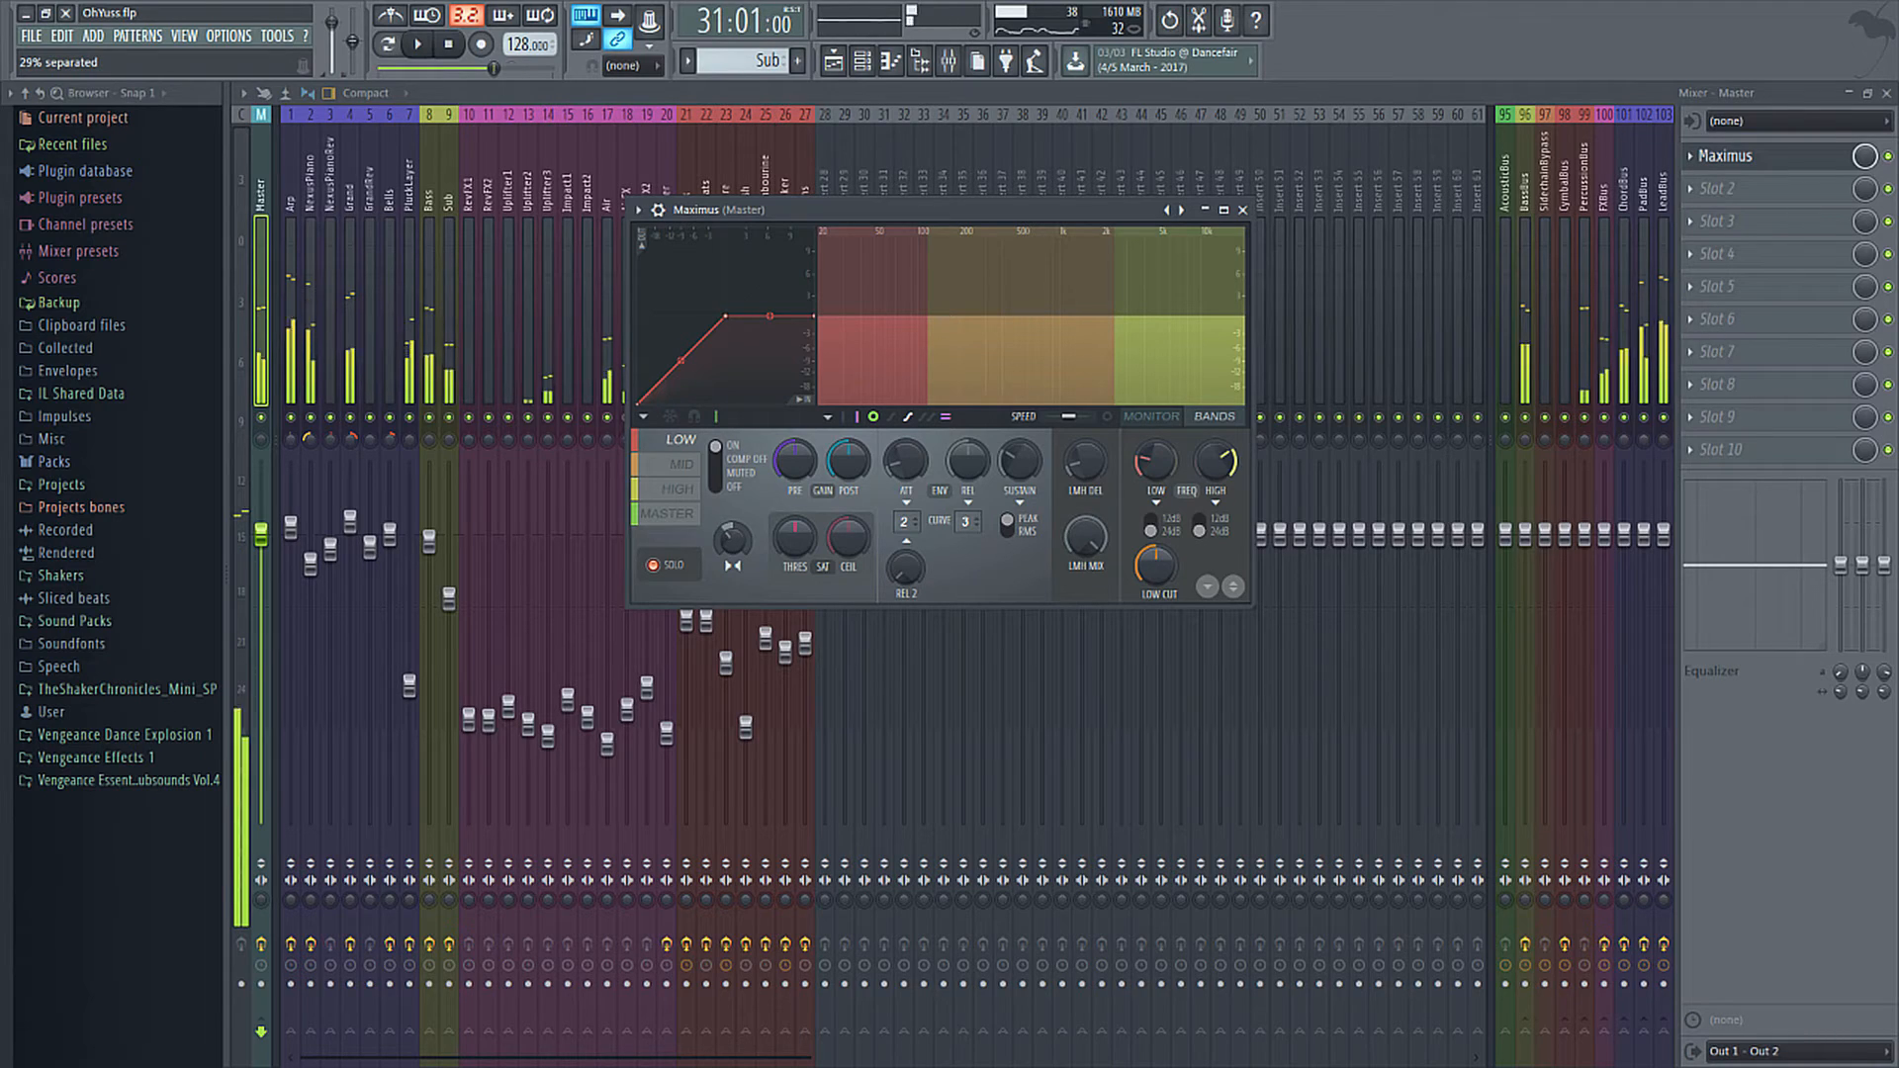
{"action": "left_click_drag", "start_coordinate": [737, 547], "coordinate": [737, 541]}
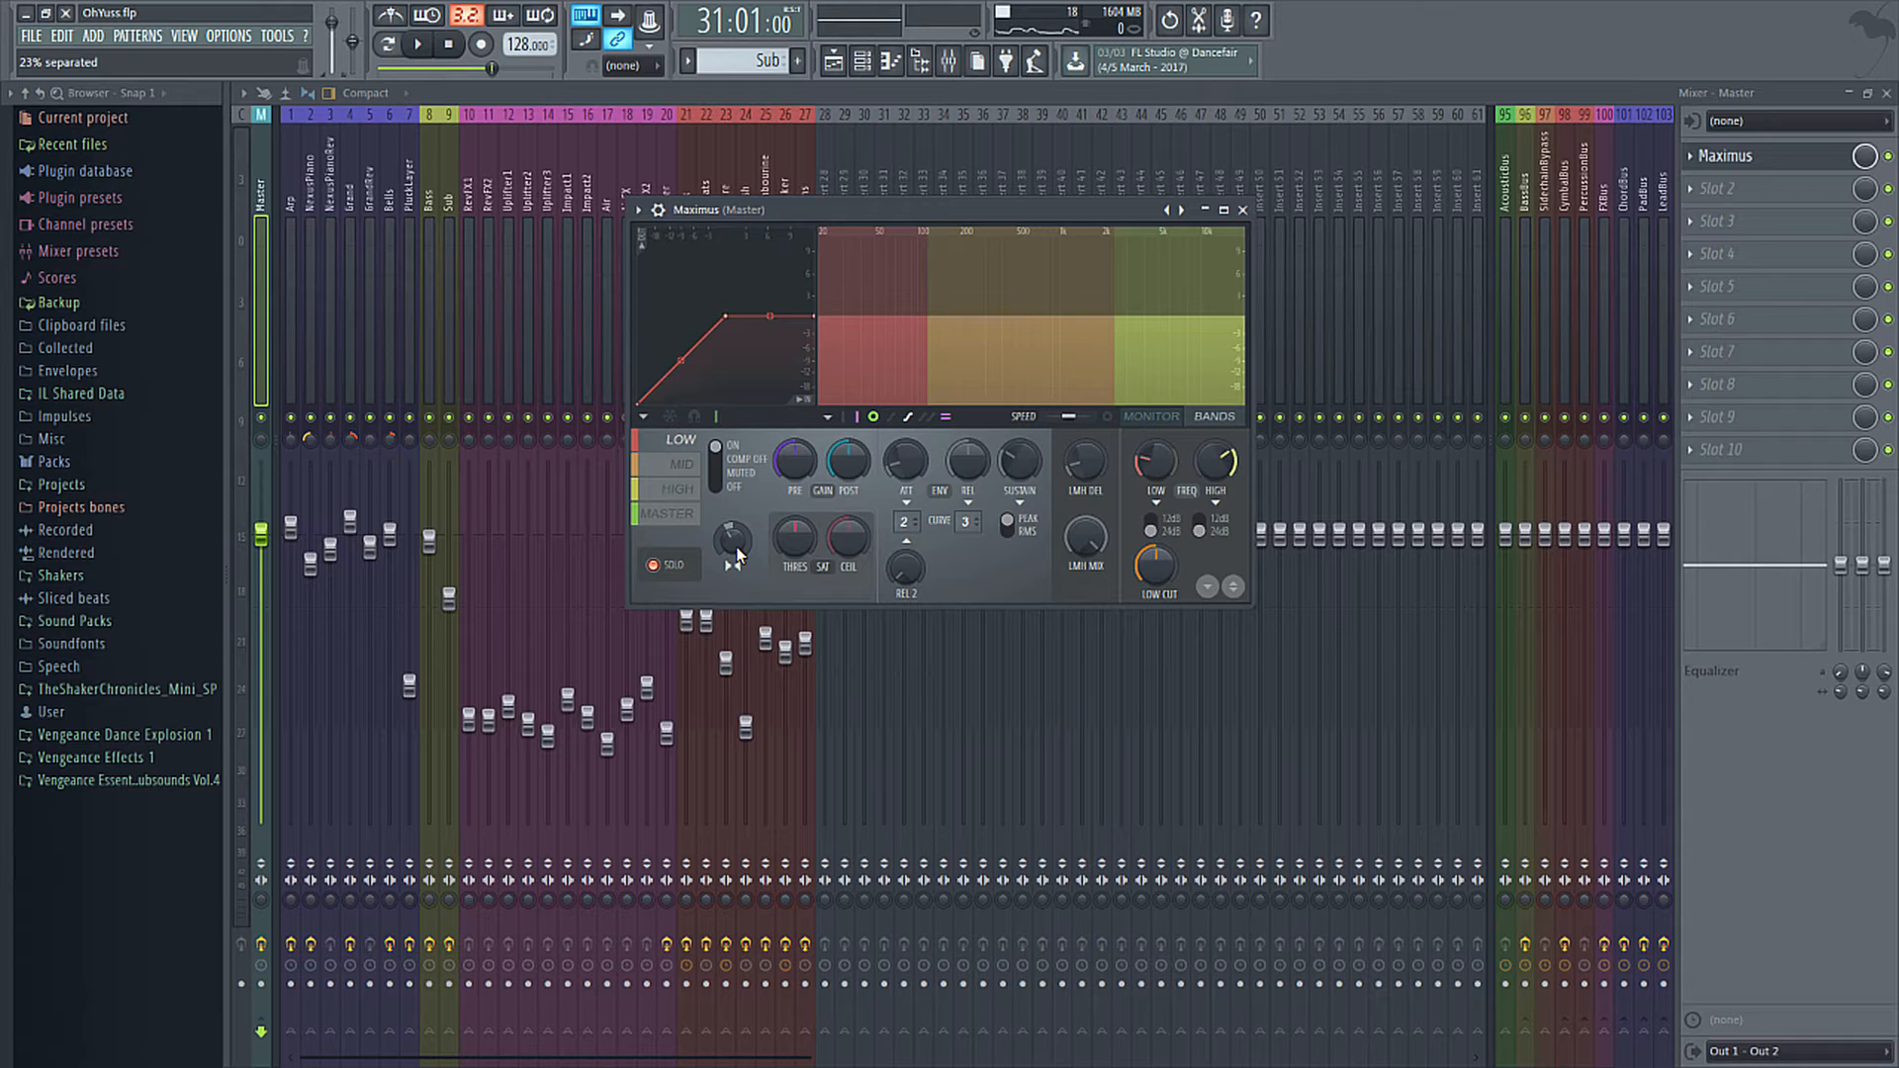
Set the low band's stereo separation to about 90% merged while listening to the song.
{"action": "left_click_drag", "start_coordinate": [737, 556], "coordinate": [737, 509]}
{"action": "key", "text": "space"}
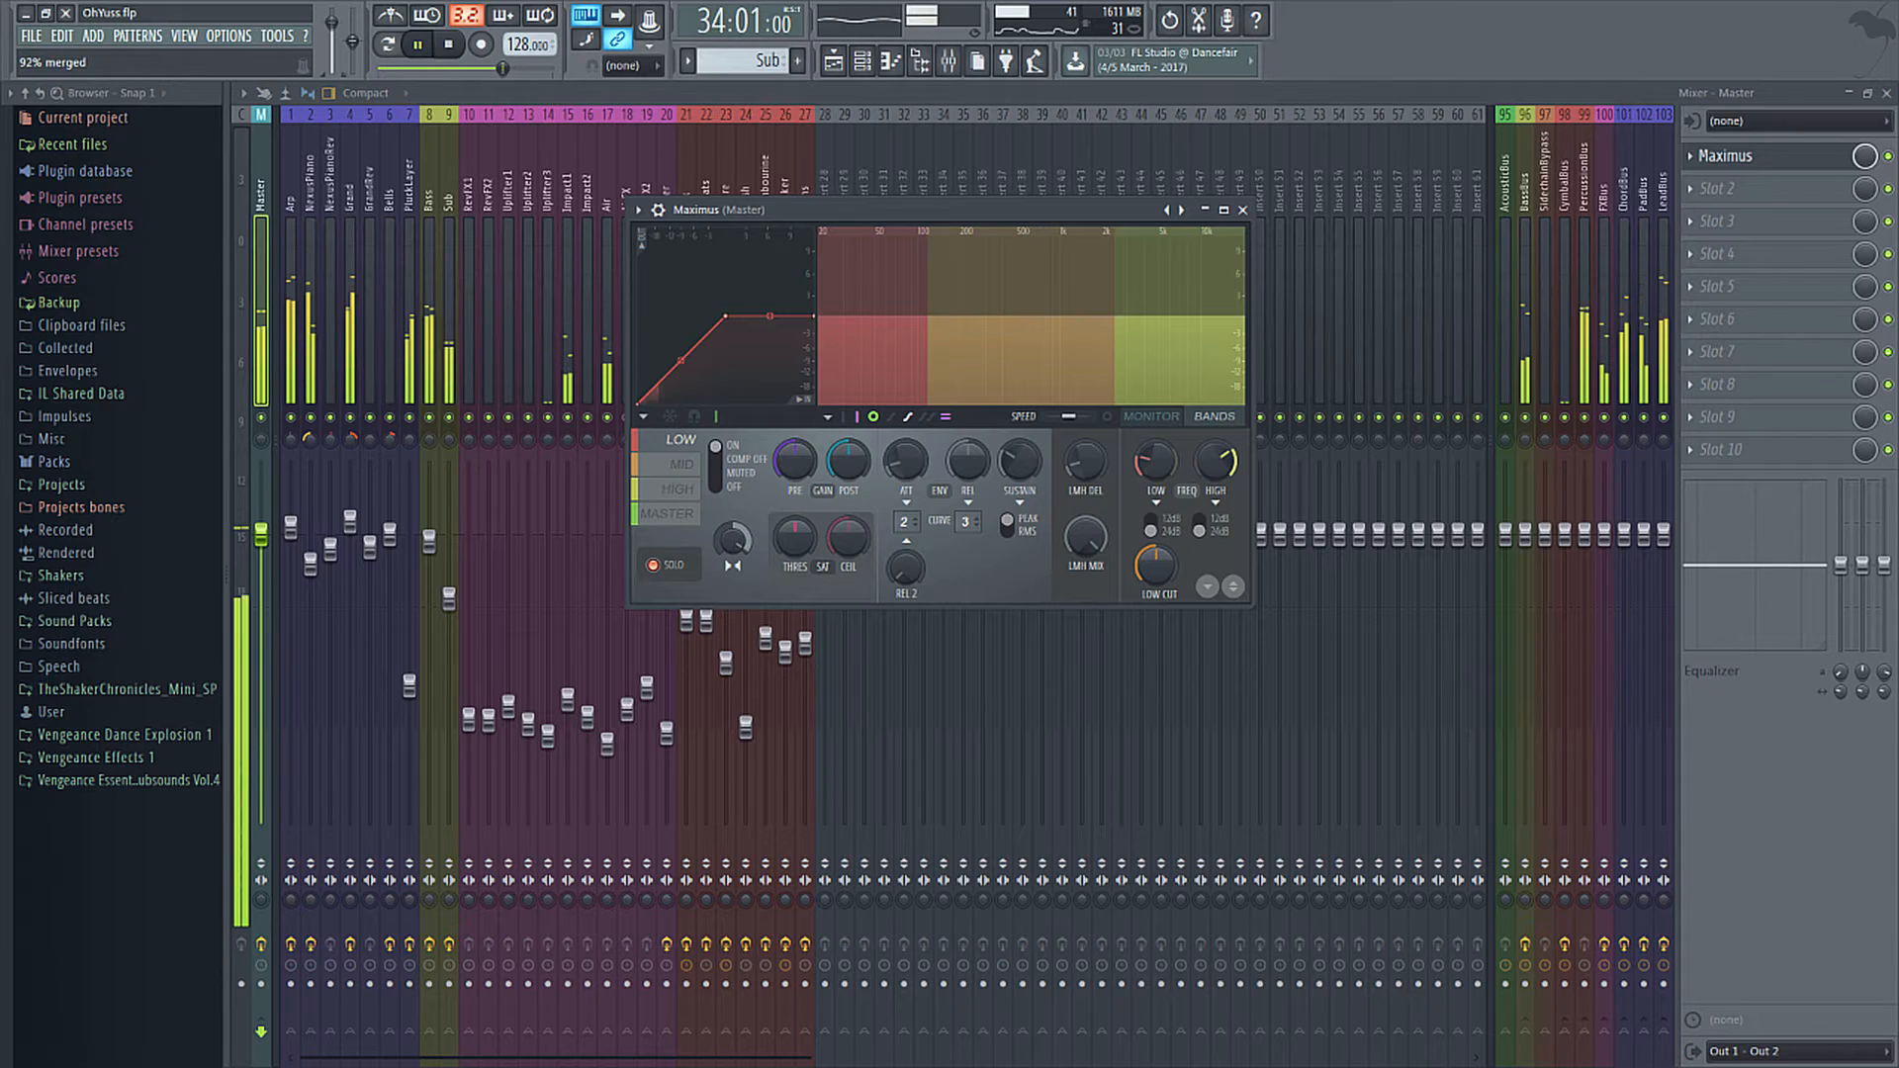
{"action": "key", "text": "space"}
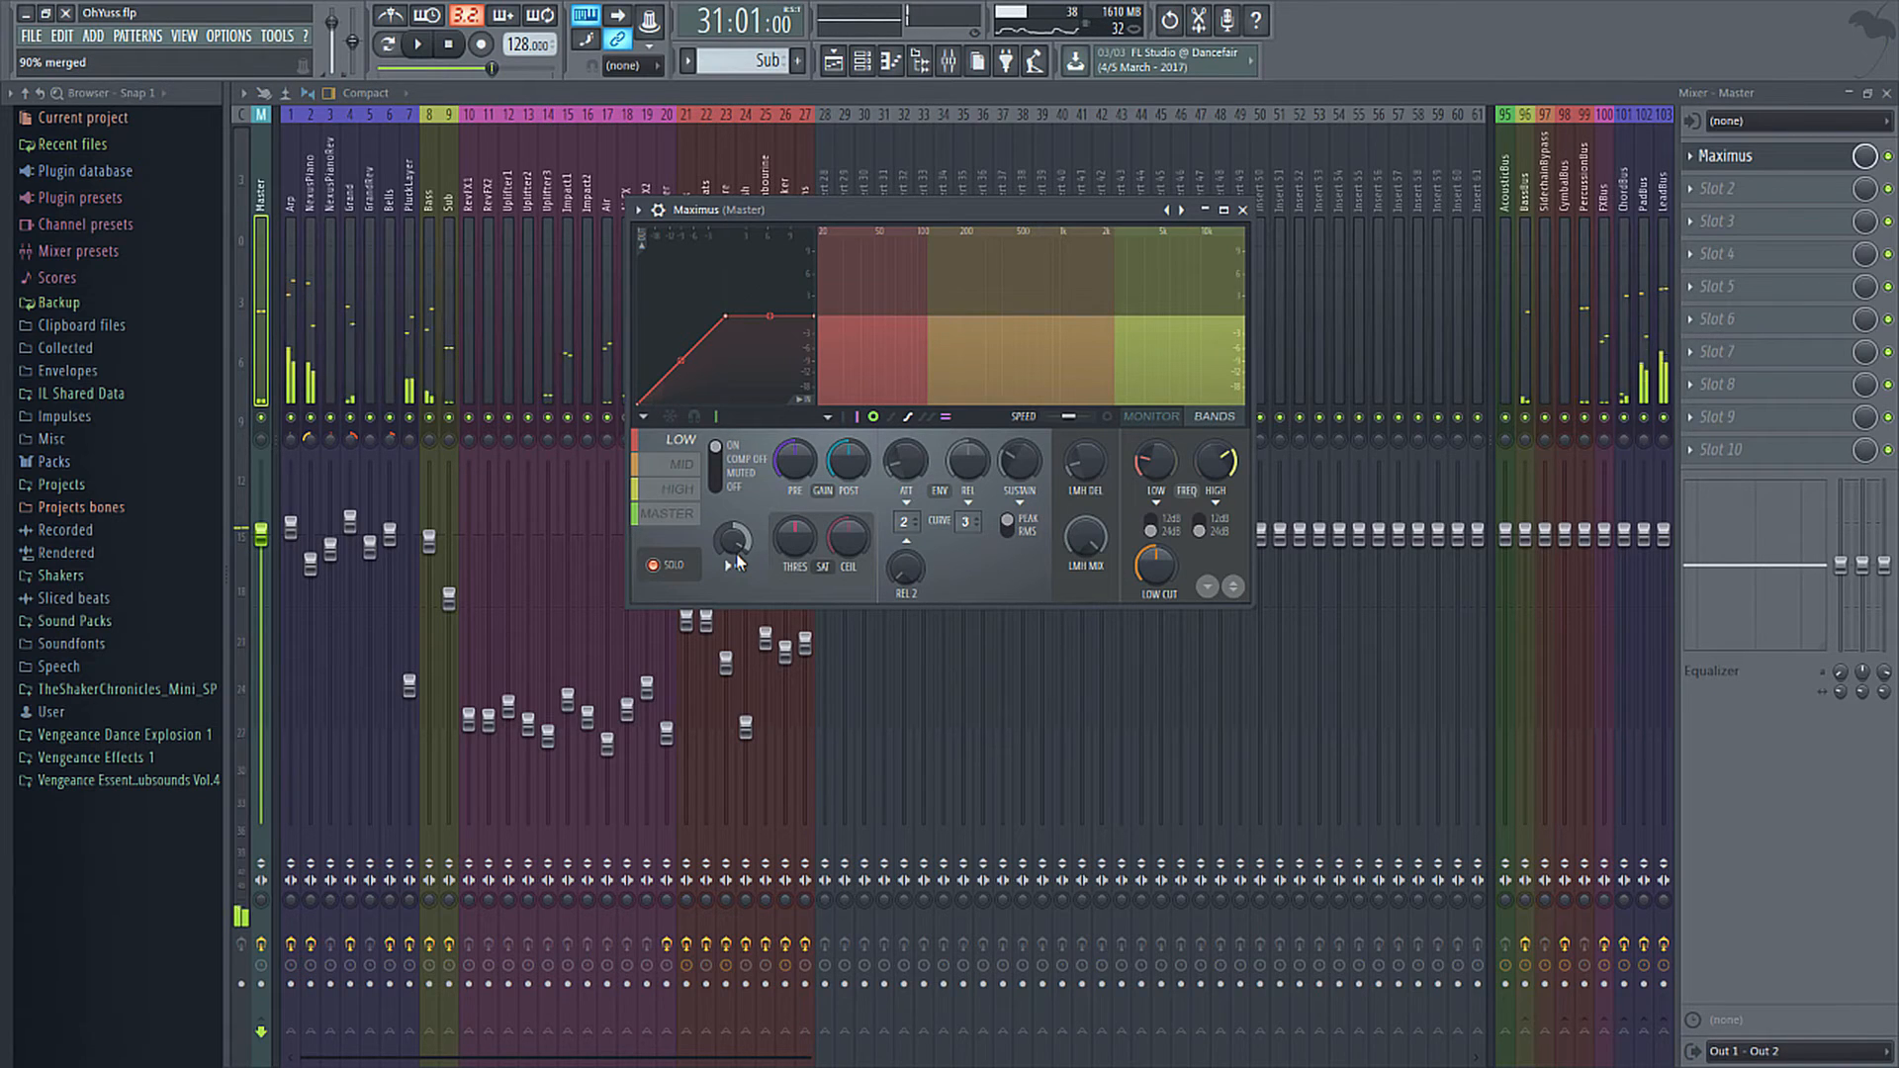
Adjust the mid band's stereo separation toward separated while auditioning the soloed band.
{"action": "left_click", "coordinate": [679, 471]}
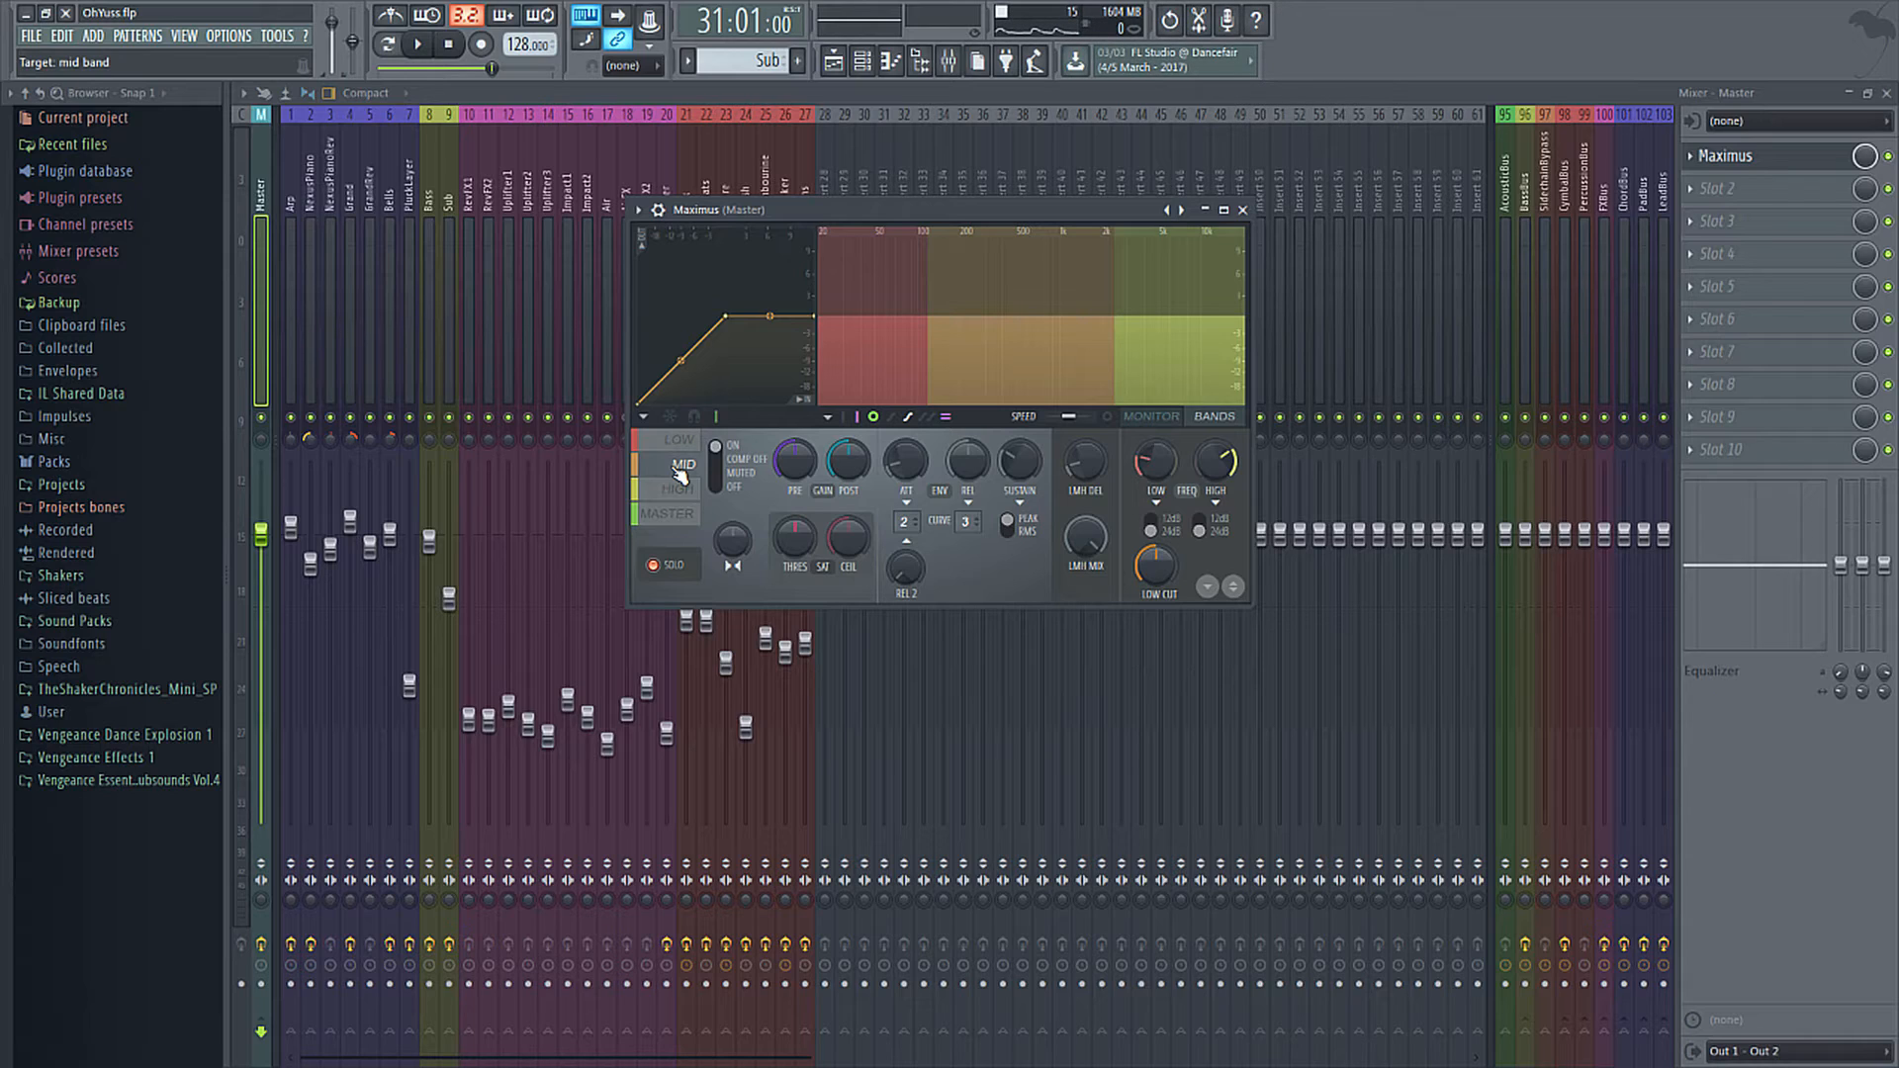
{"action": "key", "text": "space"}
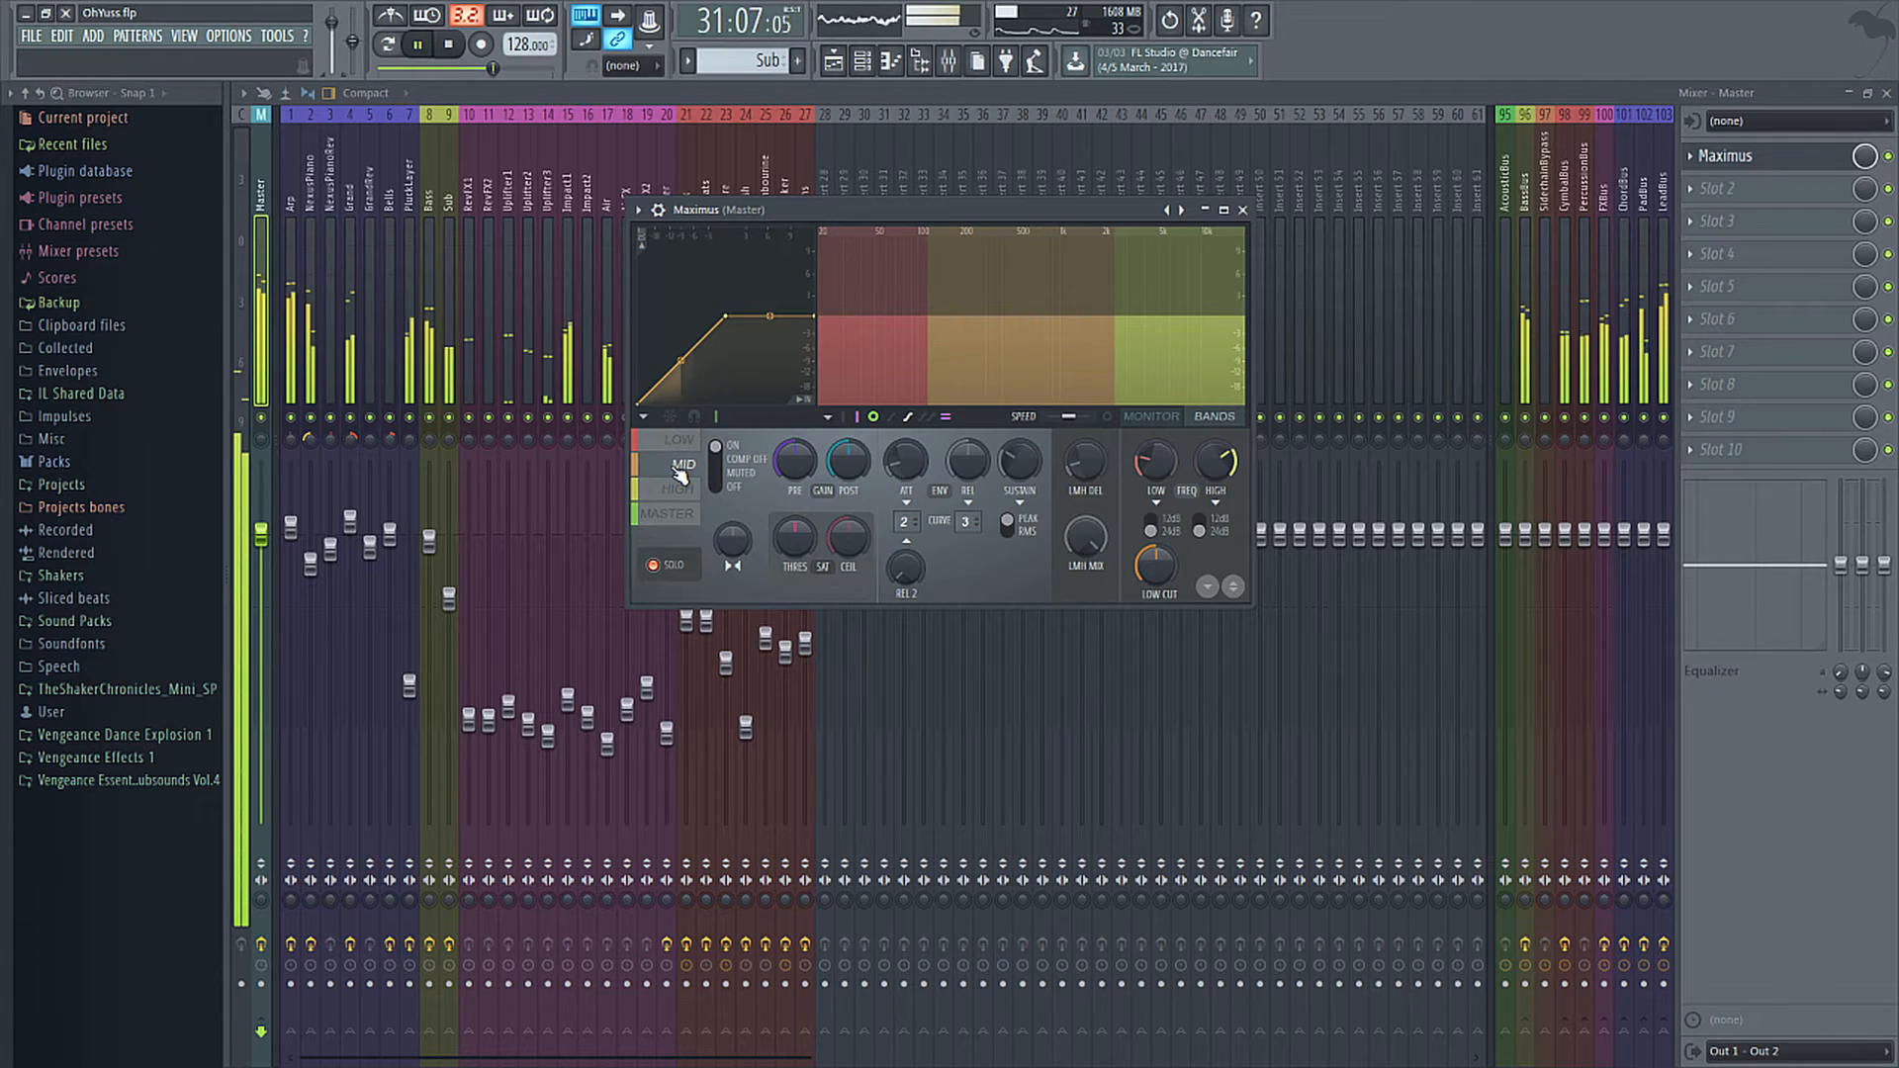
{"action": "left_click_drag", "start_coordinate": [730, 539], "coordinate": [730, 598]}
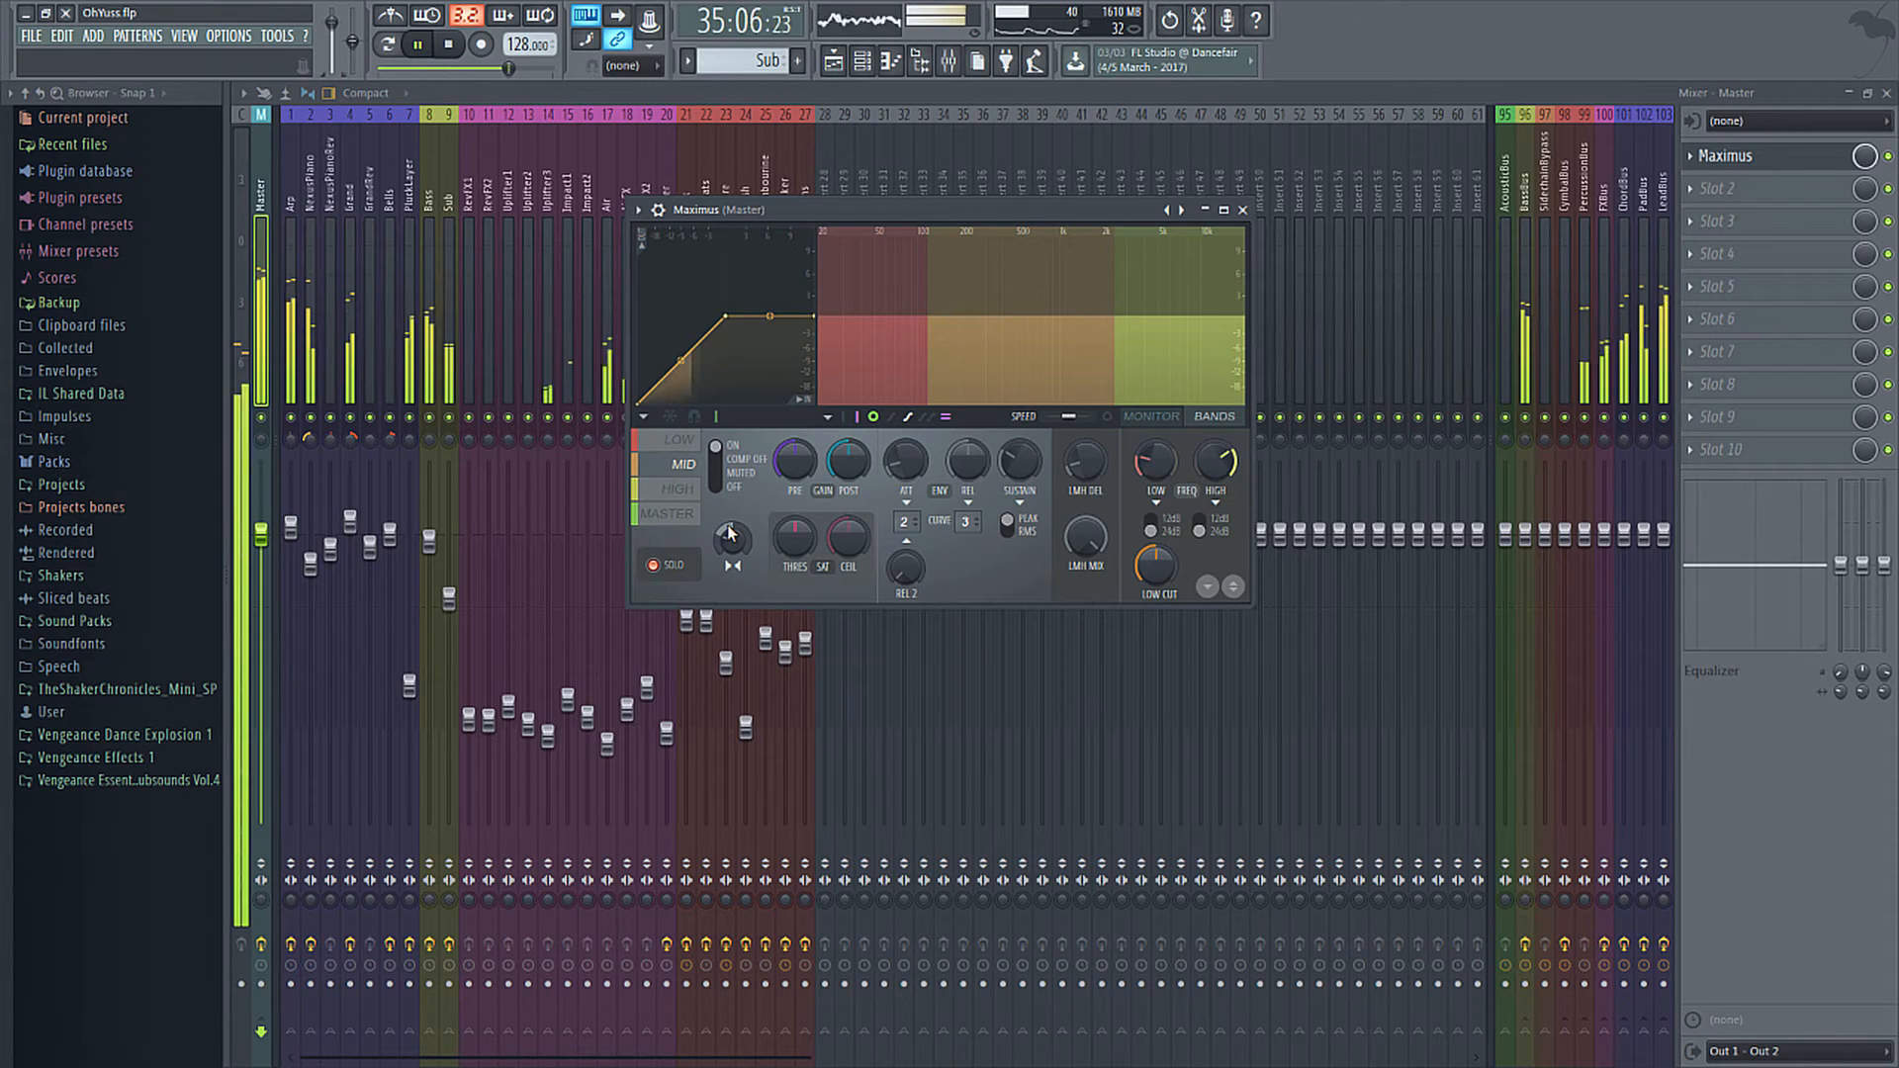
{"action": "key", "text": "space"}
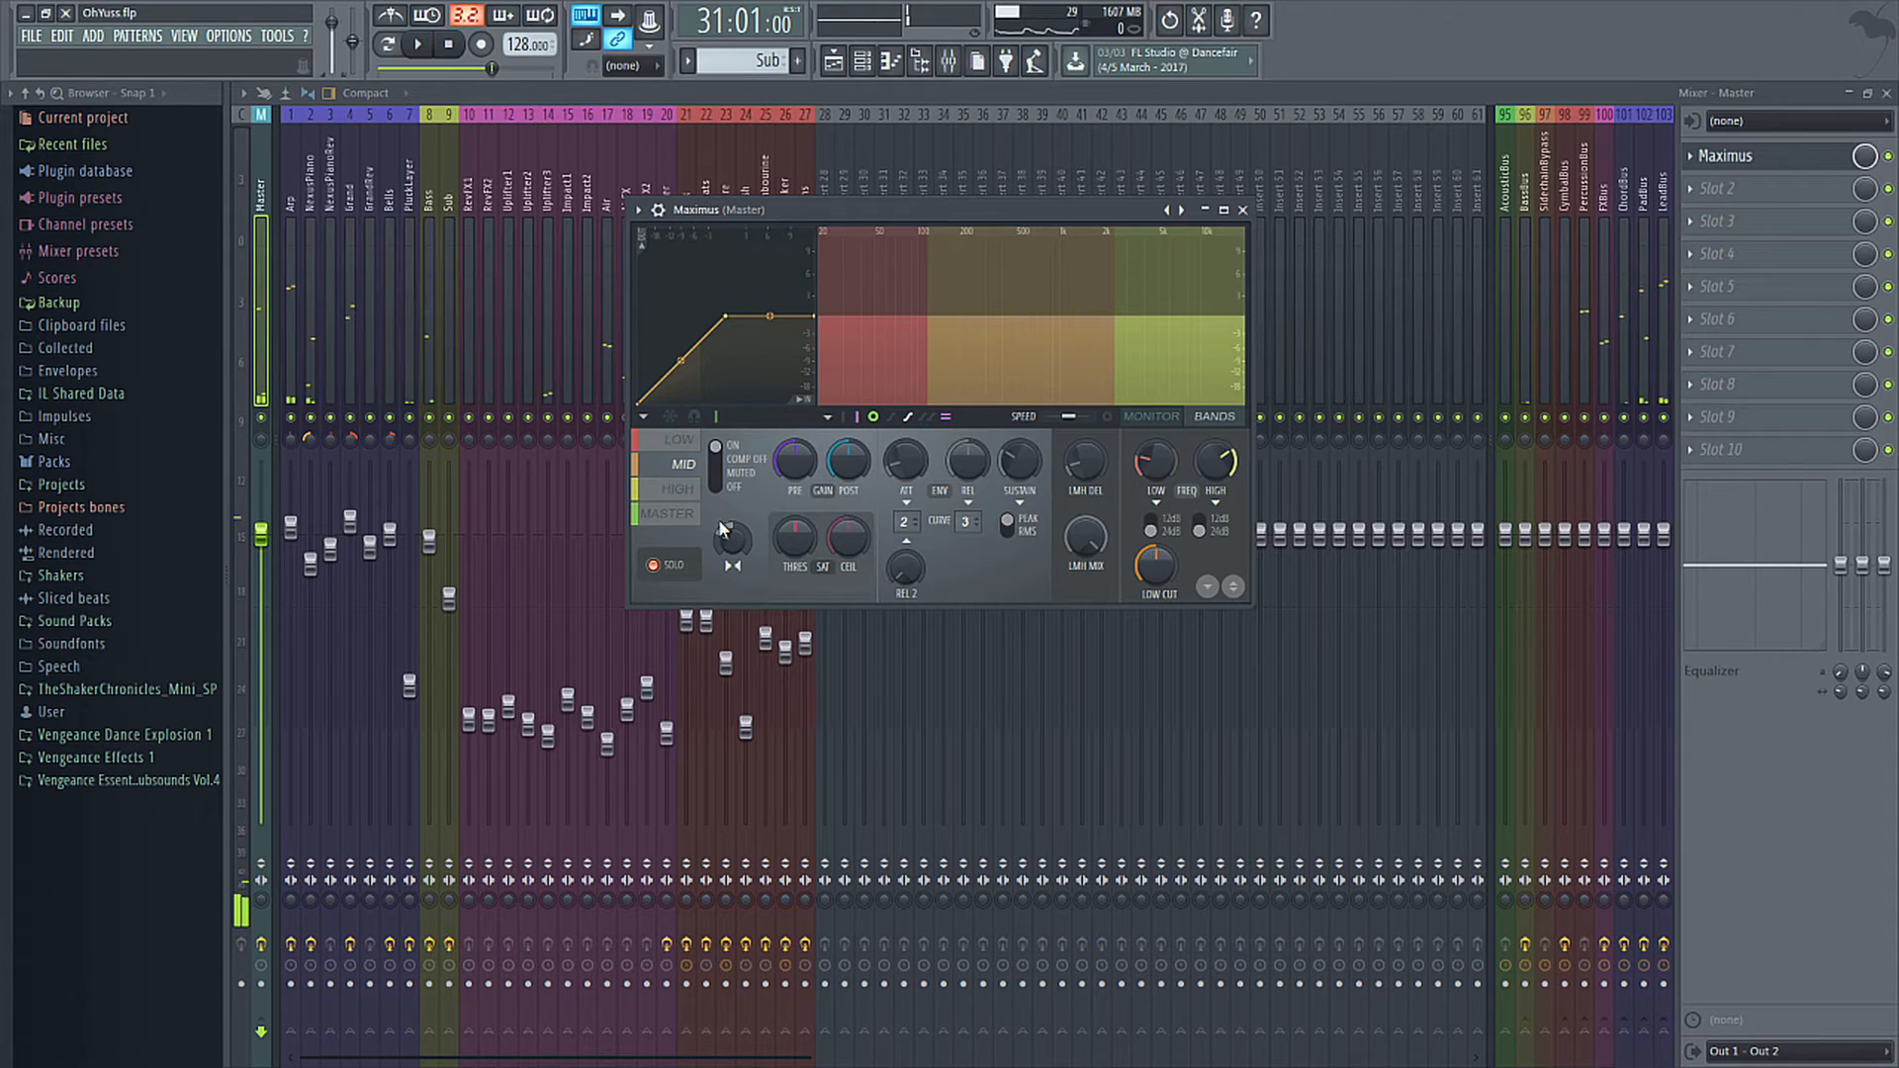
Adjust the high band's stereo separation by ear while listening to the soloed band.
{"action": "left_click", "coordinate": [668, 496]}
{"action": "key", "text": "space"}
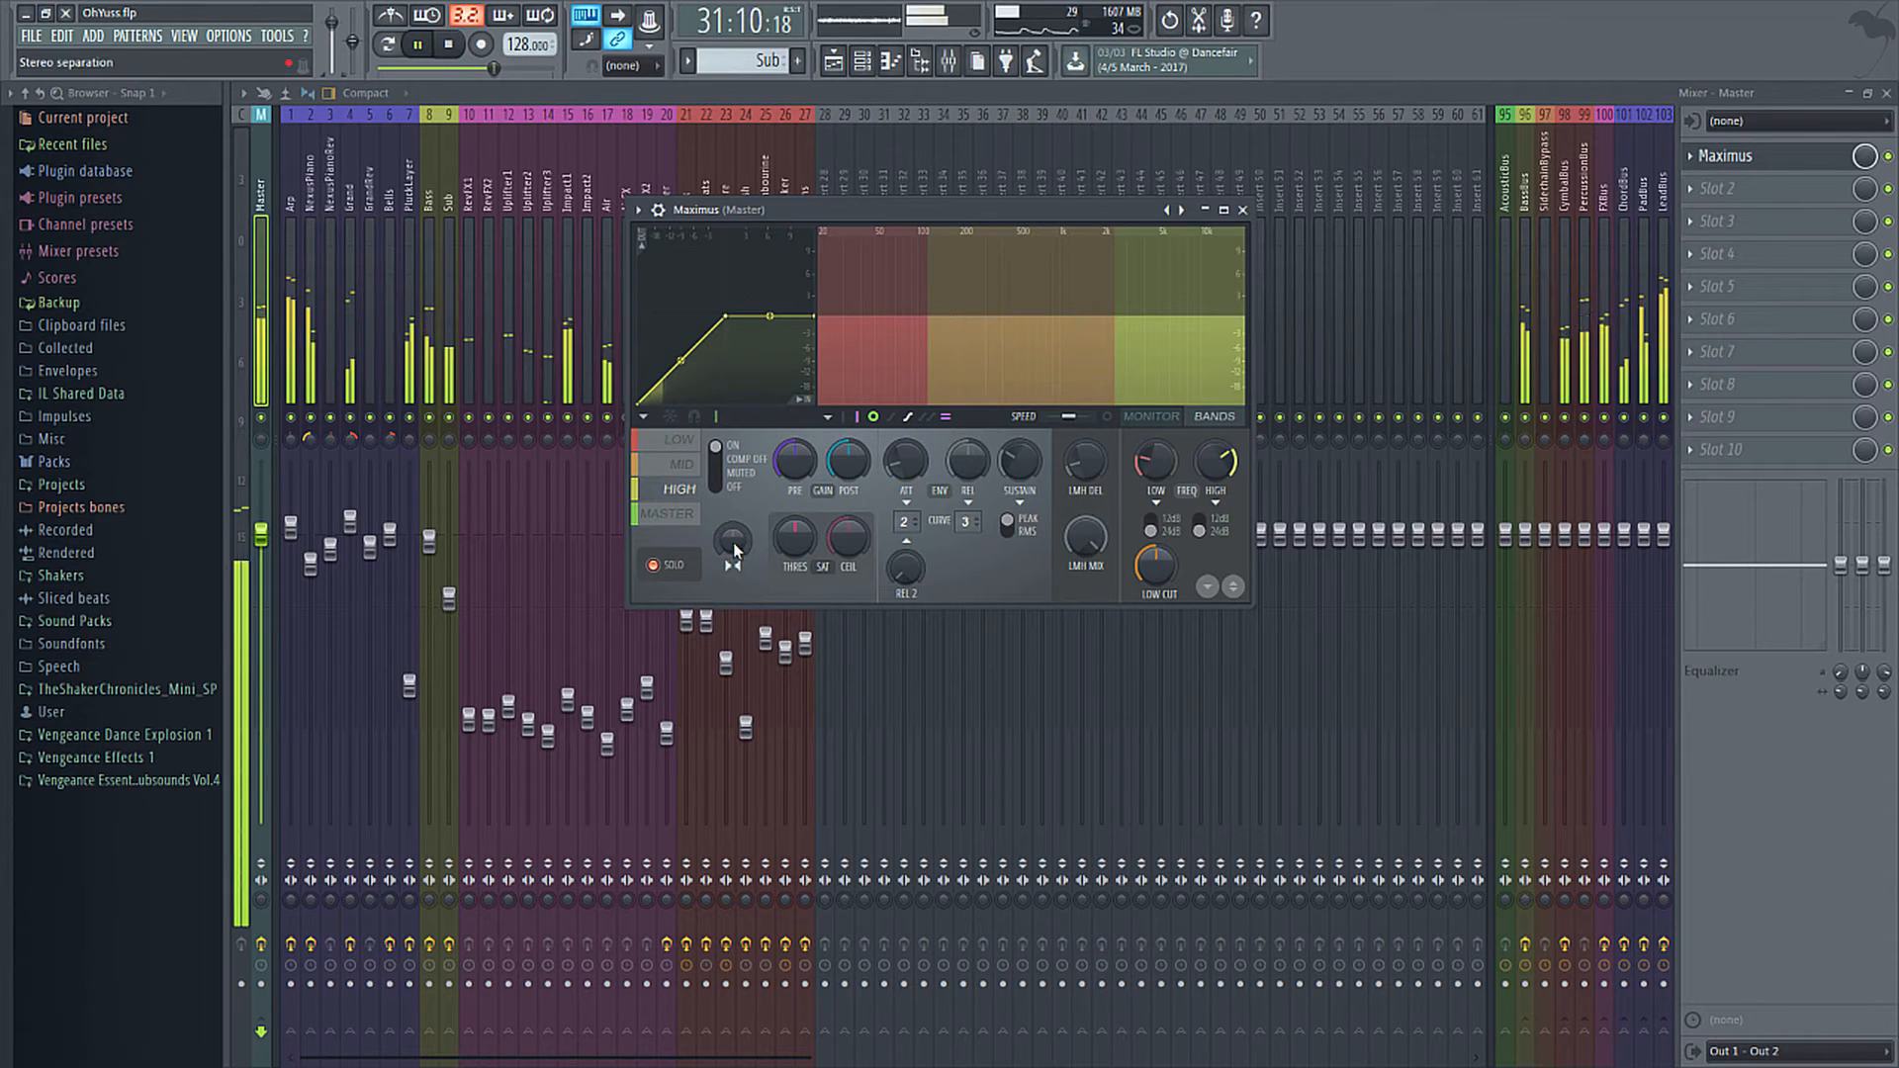
{"action": "mouse_move", "coordinate": [735, 550]}
{"action": "left_mouse_down"}
{"action": "mouse_move", "coordinate": [735, 534]}
{"action": "mouse_move", "coordinate": [735, 572]}
{"action": "mouse_move", "coordinate": [735, 547]}
{"action": "left_mouse_up"}
{"action": "key", "text": "space"}
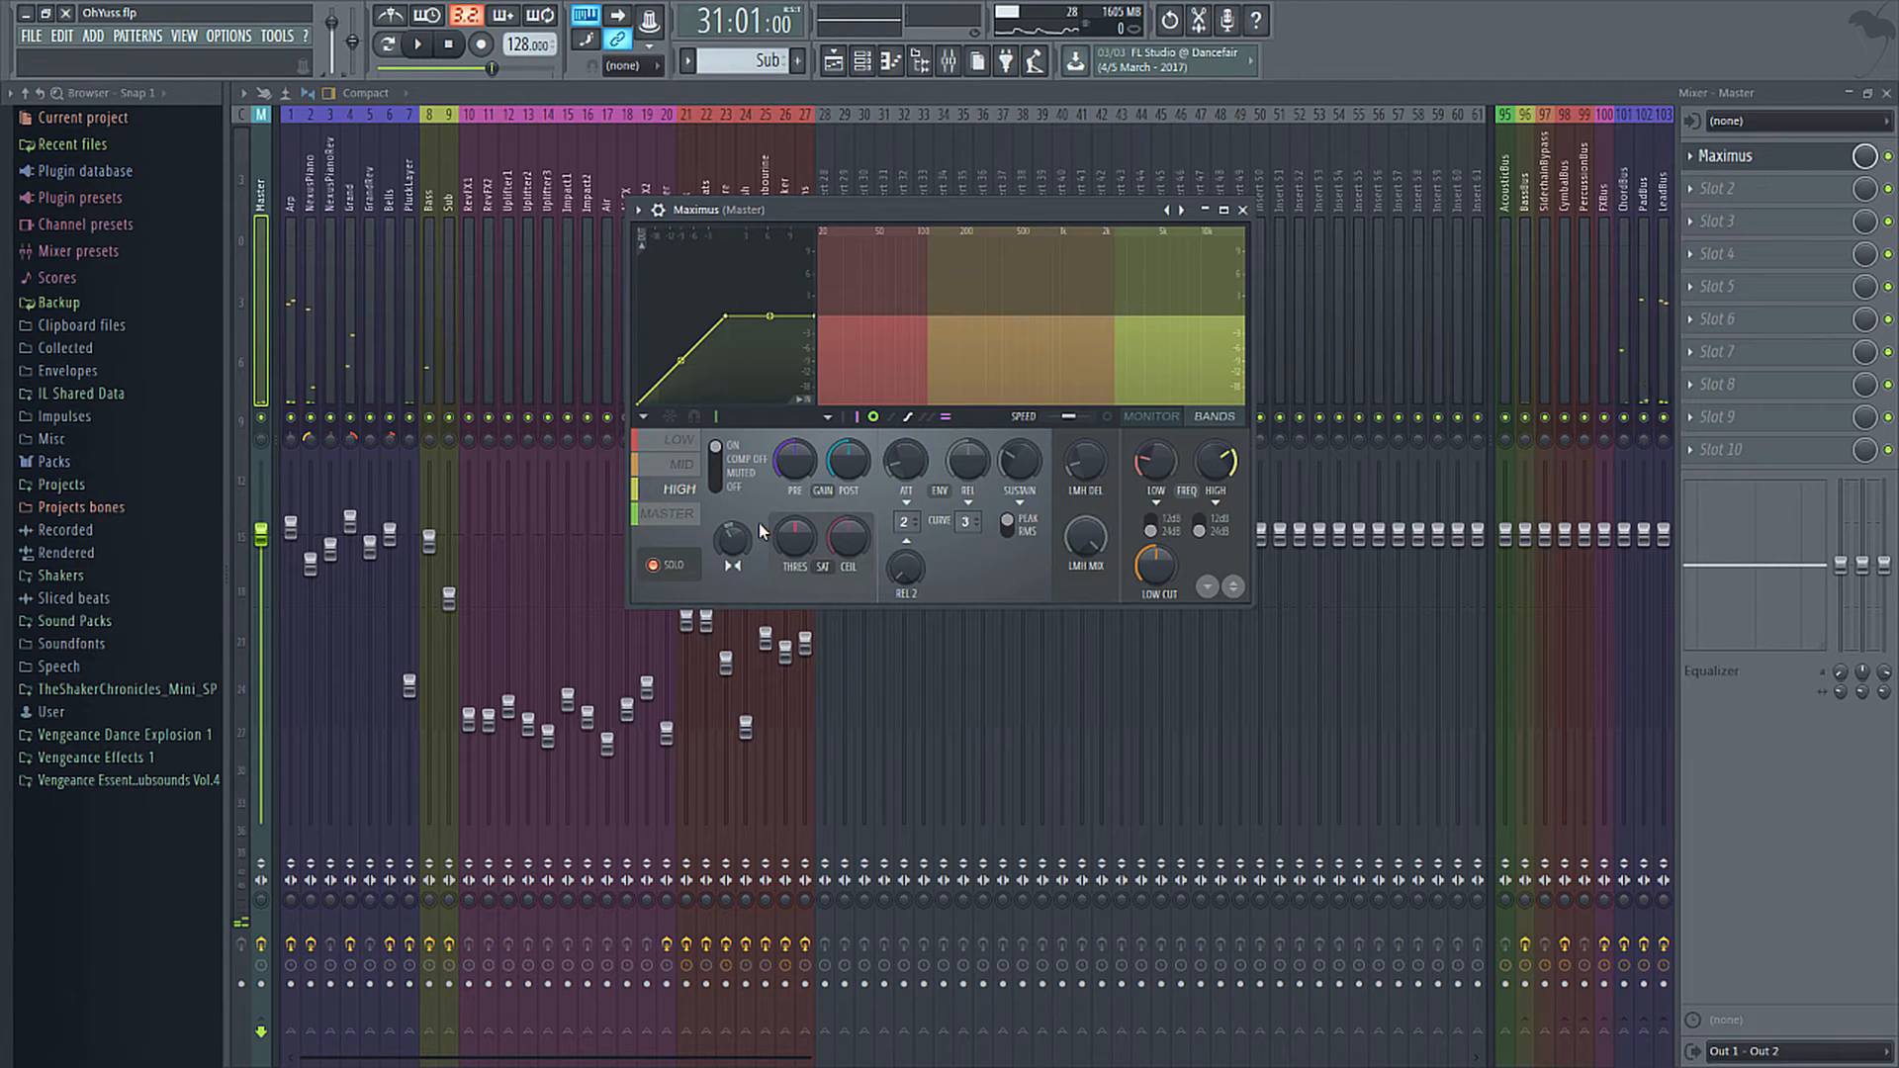
{"action": "left_click", "coordinate": [678, 440]}
{"action": "left_click", "coordinate": [682, 465]}
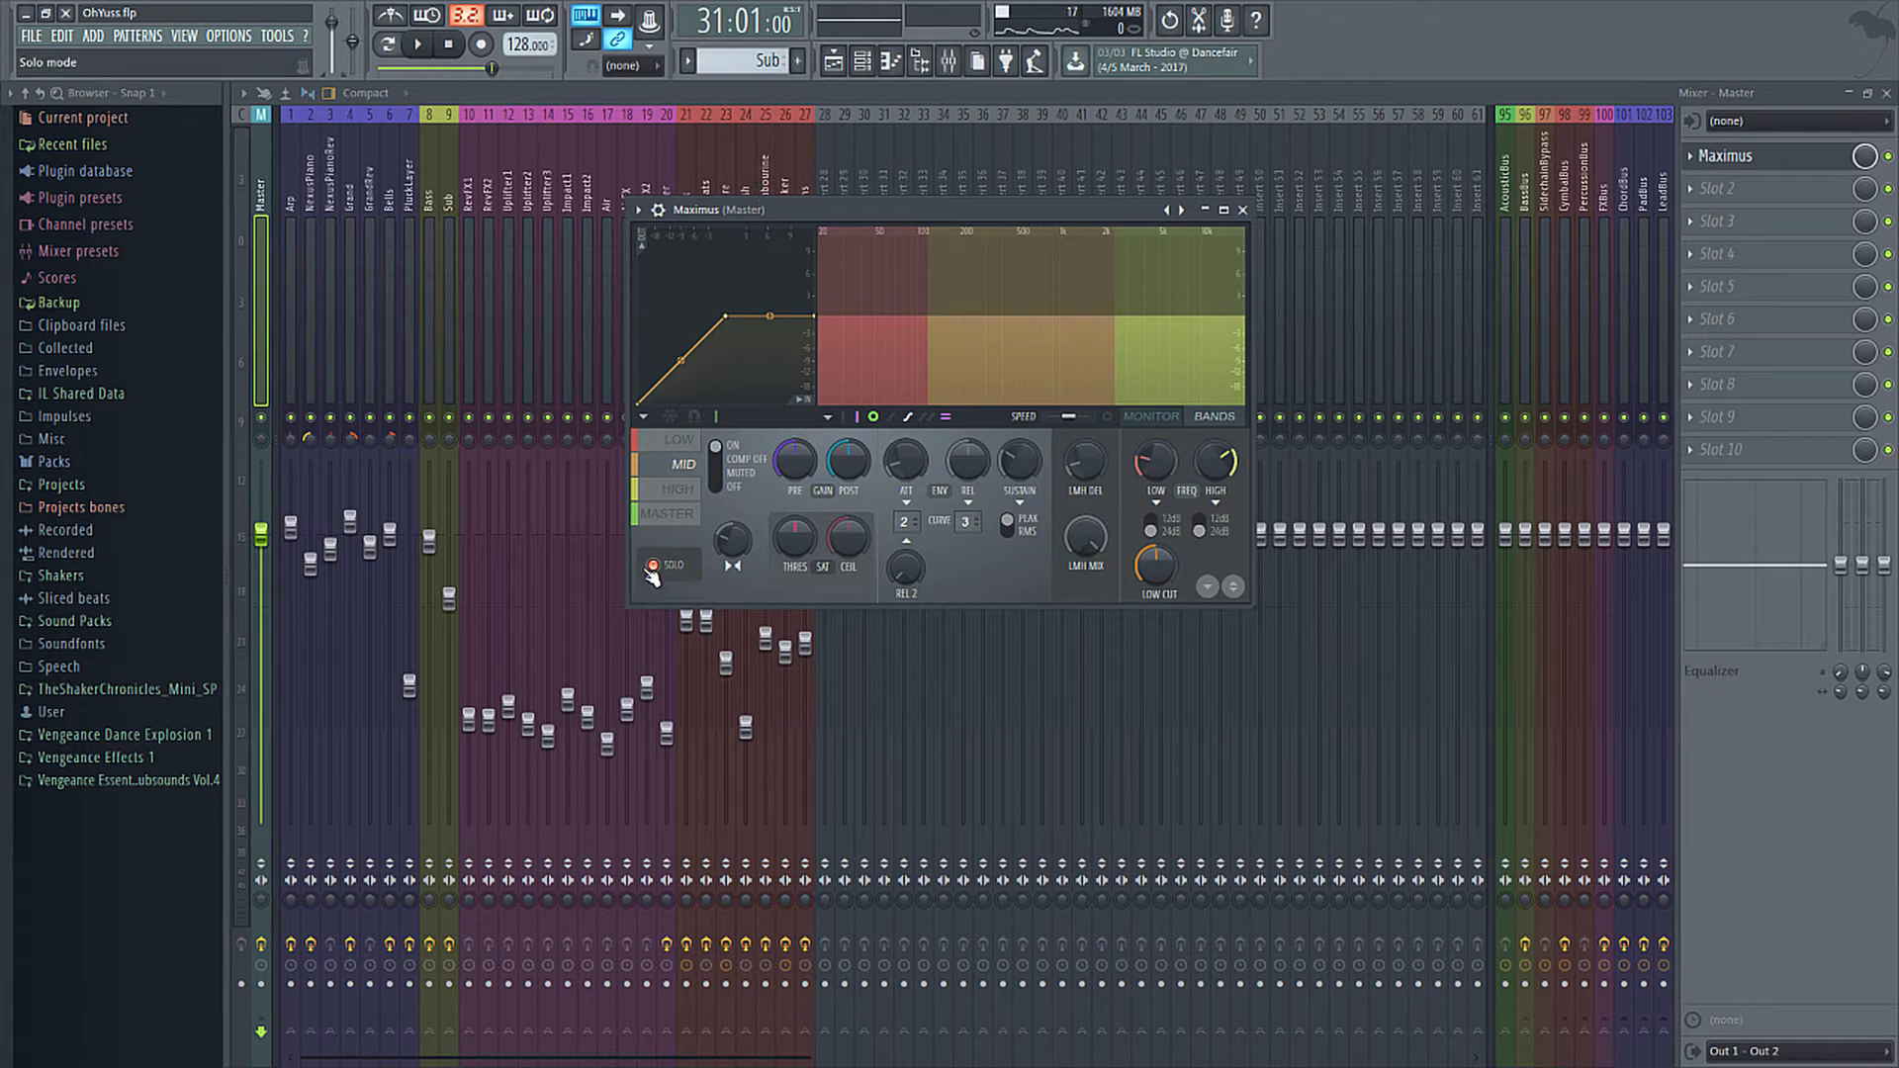
{"action": "left_click", "coordinate": [673, 486]}
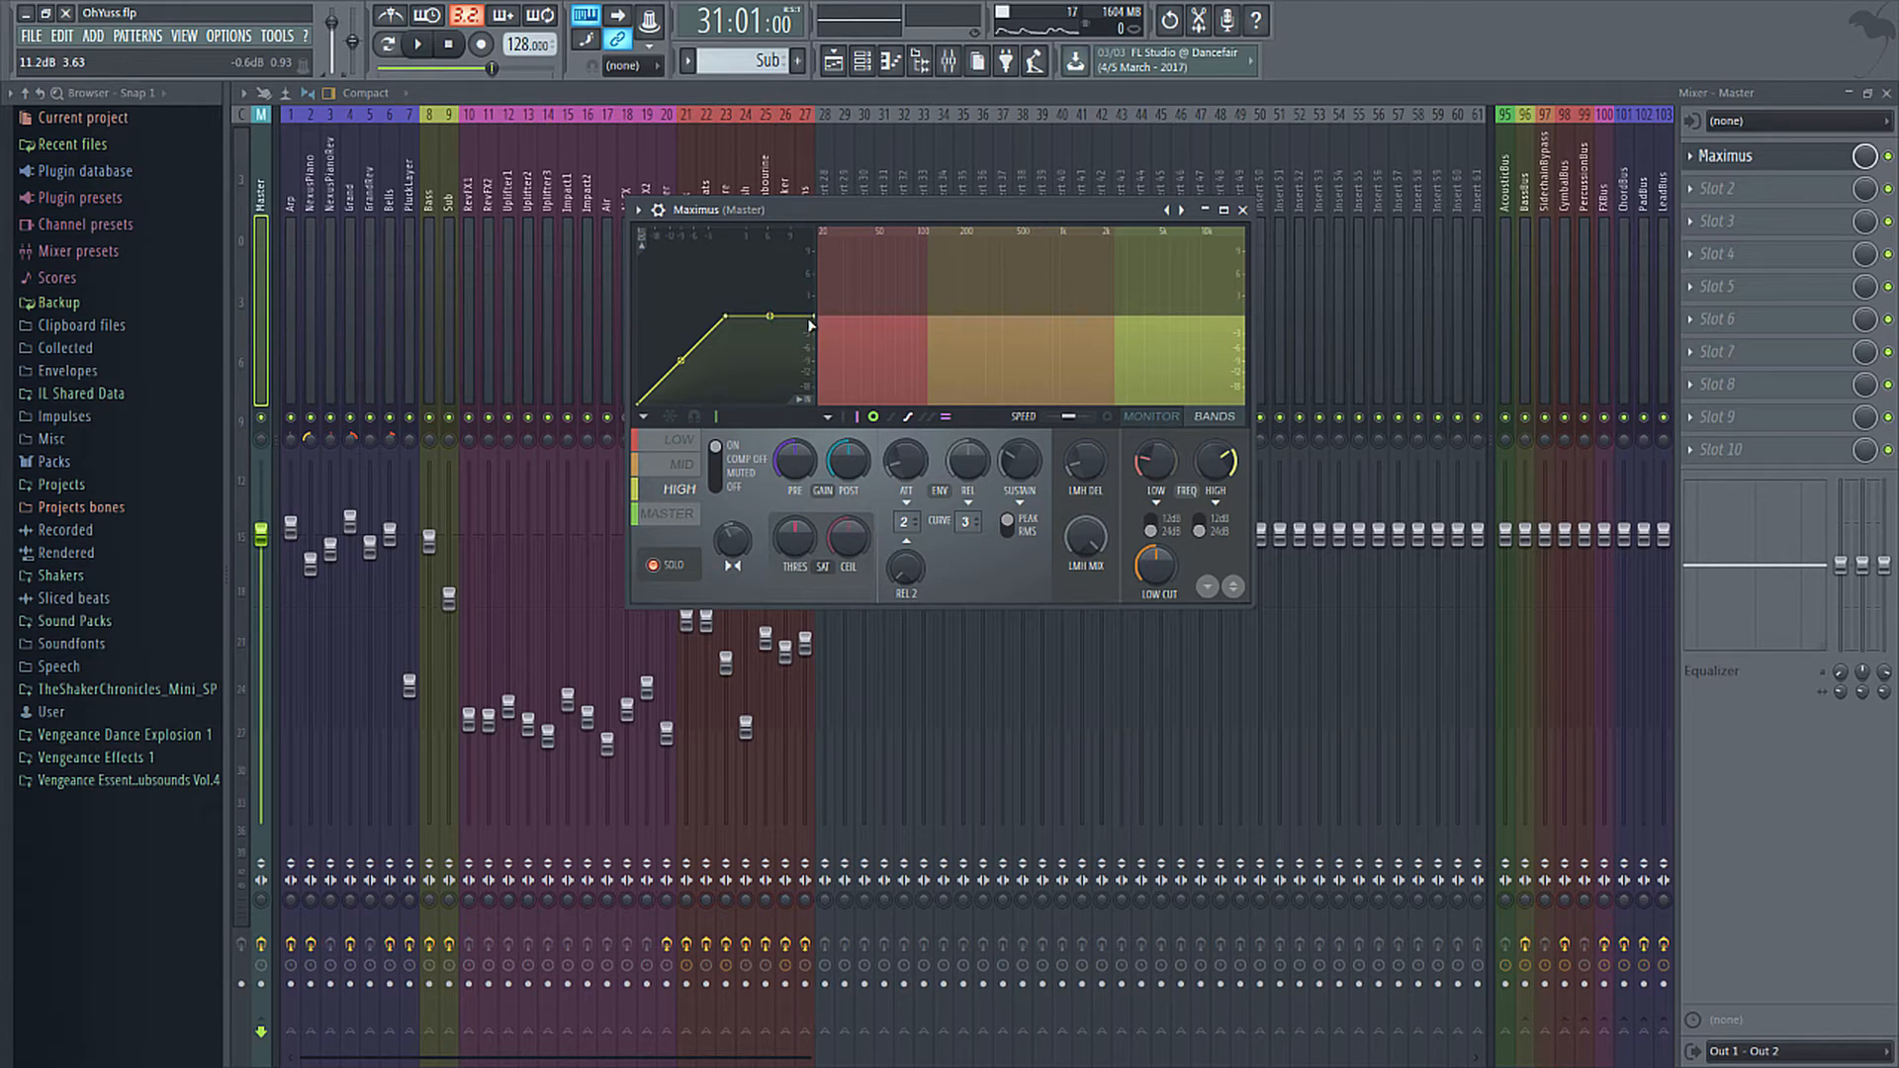
{"action": "left_click_drag", "start_coordinate": [820, 393], "coordinate": [831, 318]}
Try shifting the 0 dB knee point of the low band's envelope curve.
{"action": "left_click", "coordinate": [679, 442]}
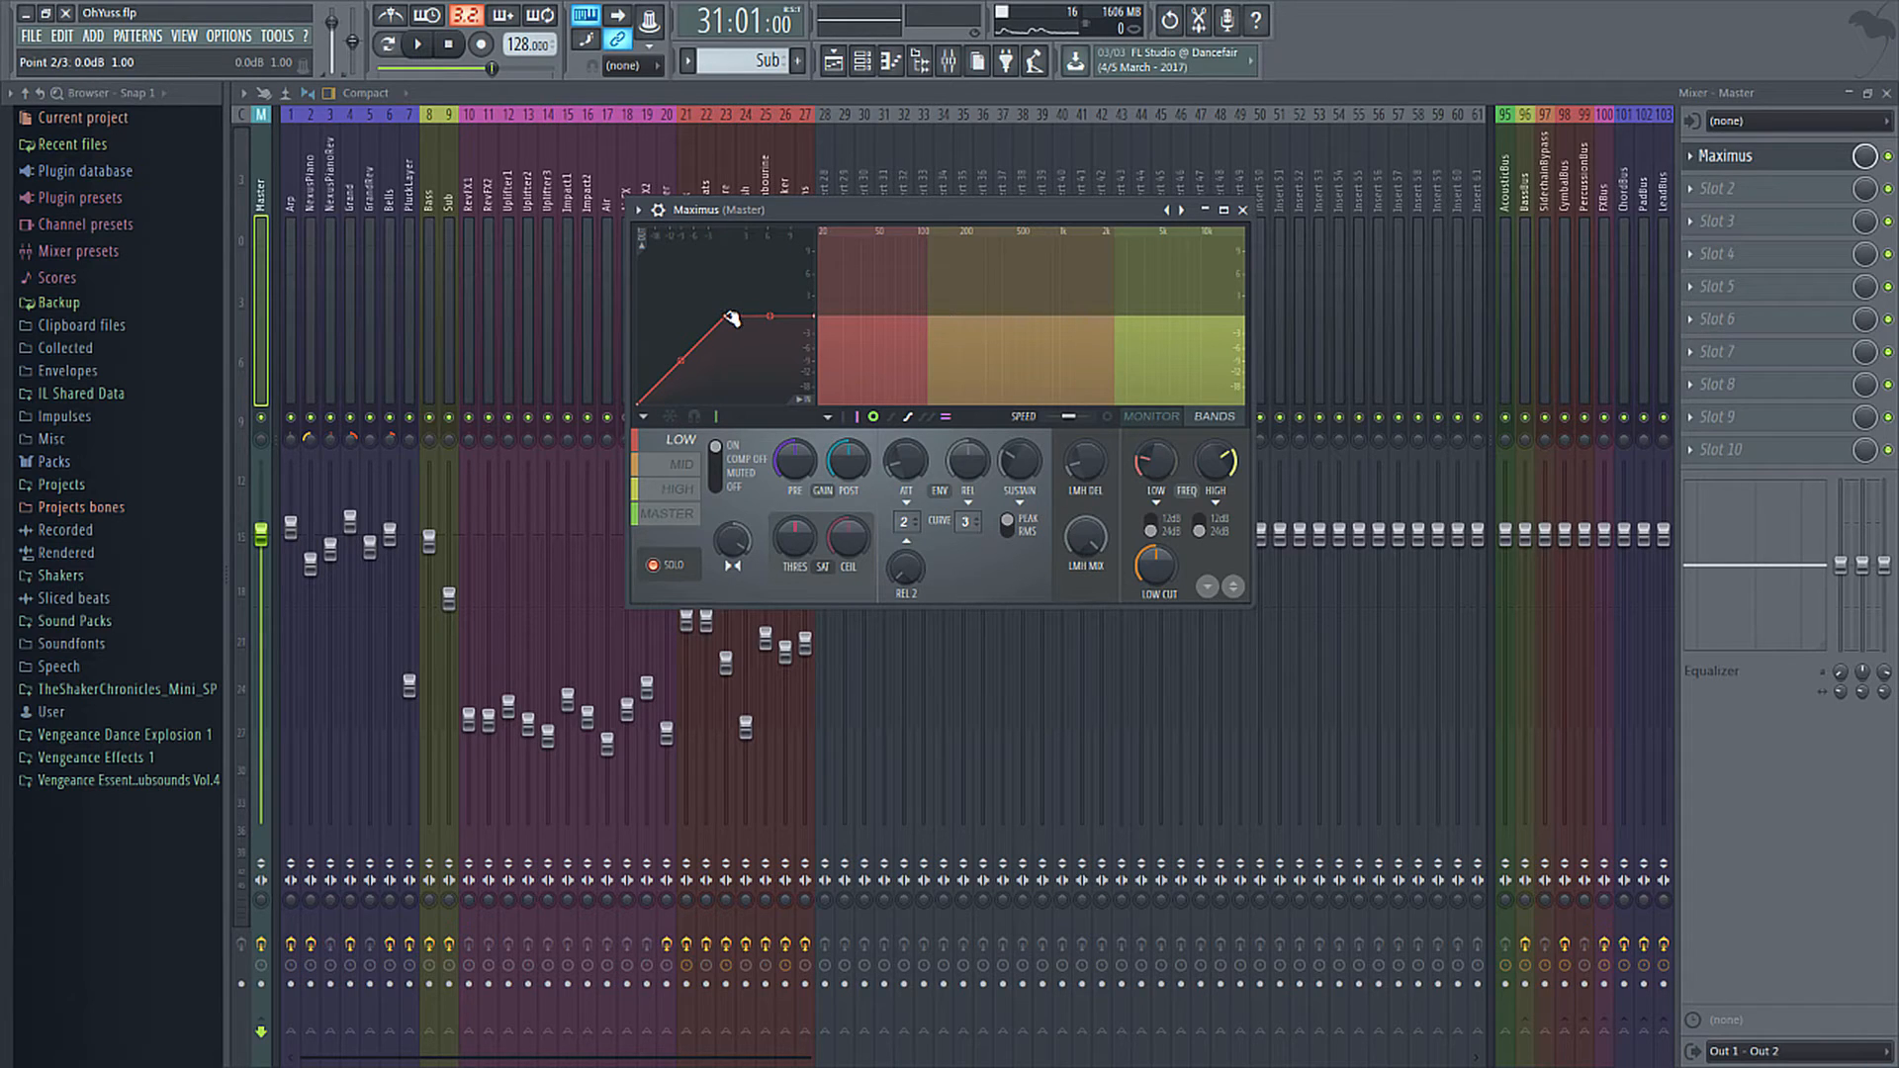
{"action": "left_click_drag", "start_coordinate": [730, 317], "coordinate": [729, 315]}
{"action": "mouse_move", "coordinate": [725, 316]}
{"action": "left_mouse_down"}
{"action": "mouse_move", "coordinate": [733, 367]}
{"action": "mouse_move", "coordinate": [733, 322]}
{"action": "left_mouse_up"}
Move the knee point of the mid band's envelope curve to about -0.3 dB.
{"action": "left_click", "coordinate": [681, 464]}
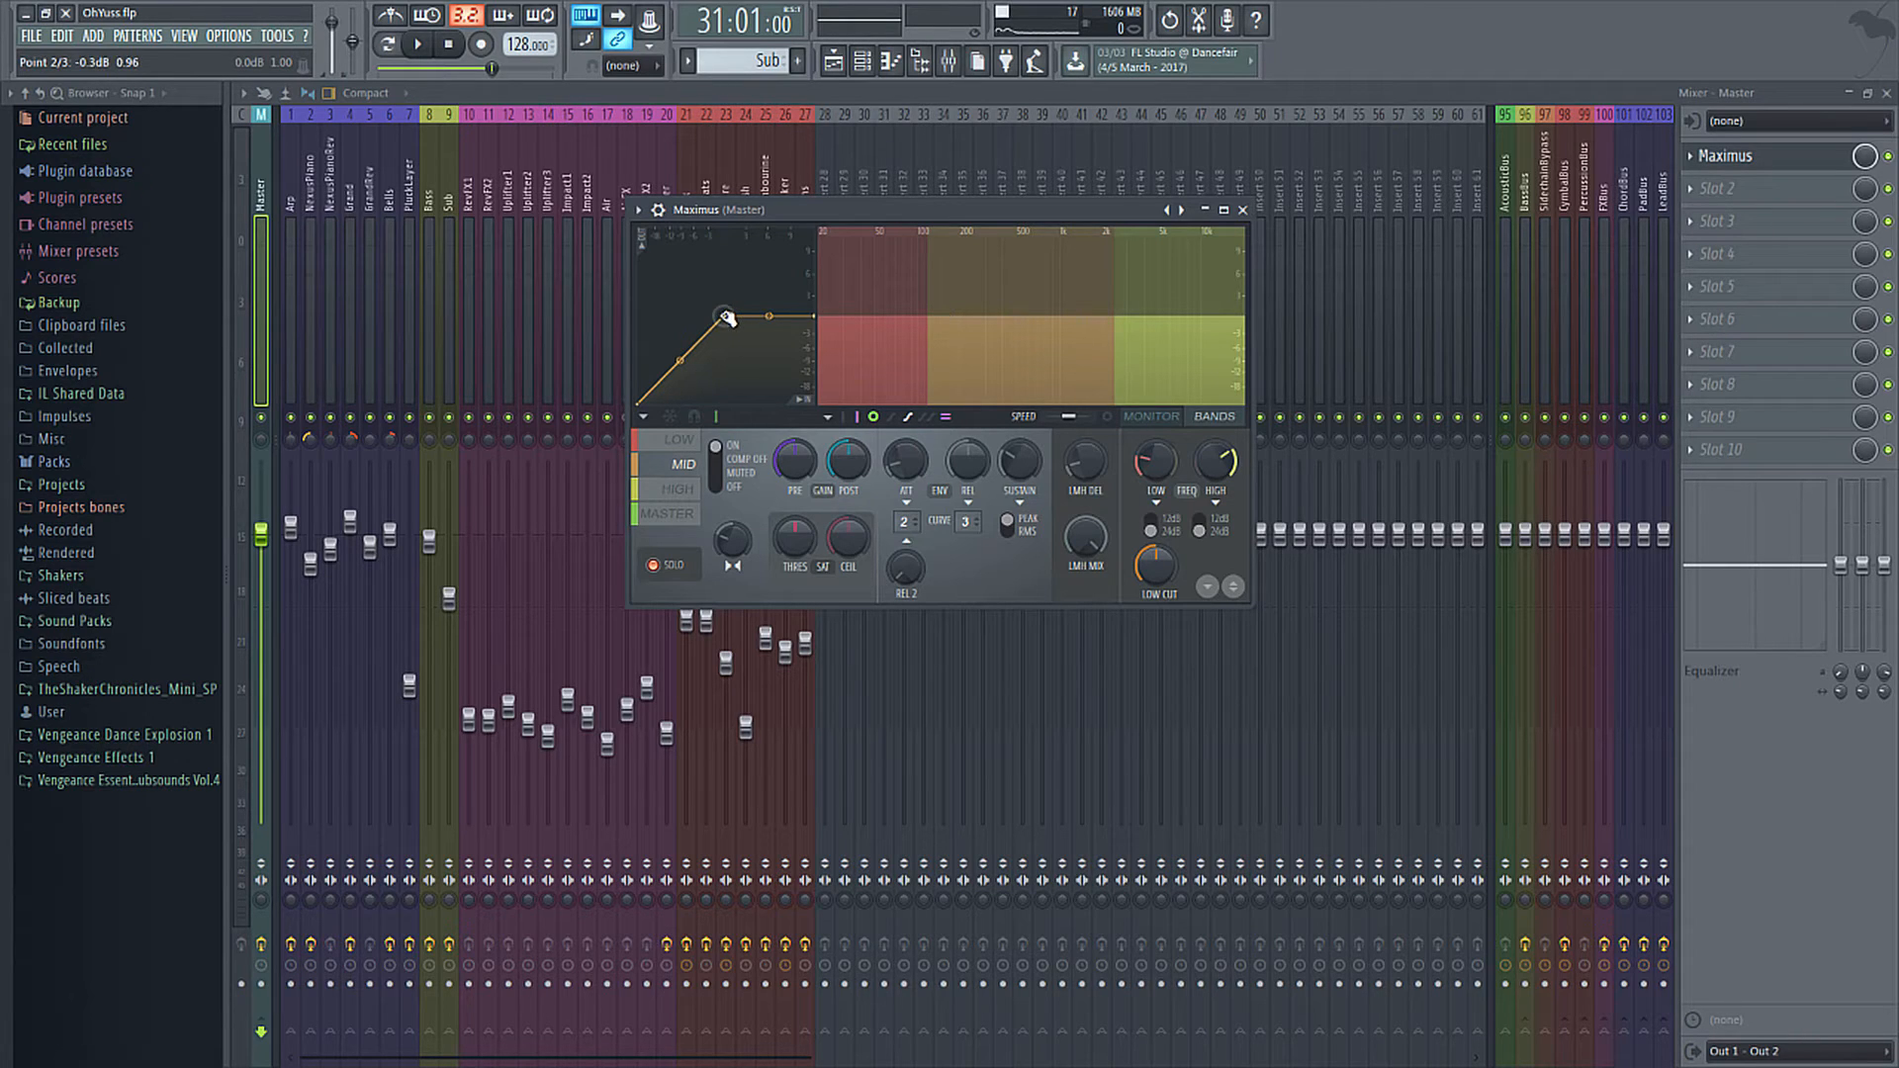
{"action": "left_click_drag", "start_coordinate": [727, 317], "coordinate": [725, 319]}
{"action": "left_click", "coordinate": [669, 513]}
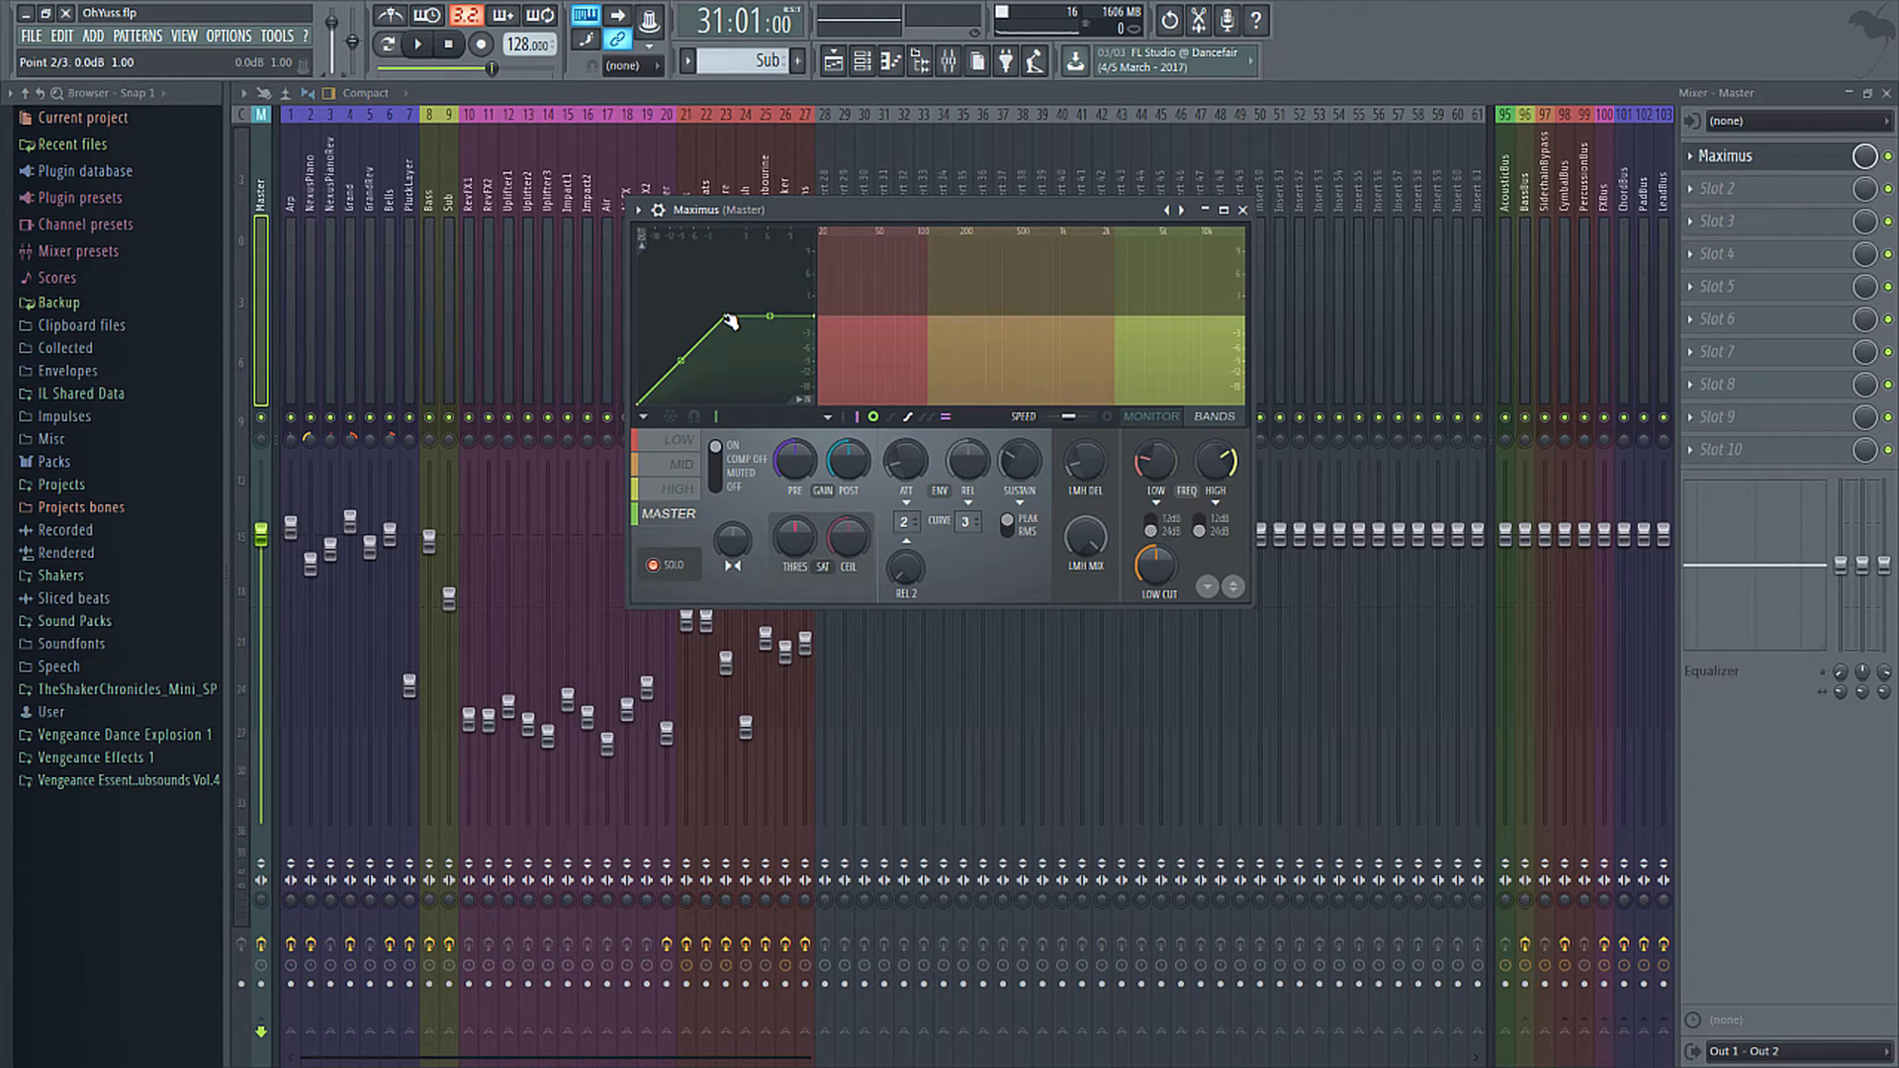
Try different pre and post gain amounts on the low band and reset them to their defaults.
{"action": "left_click", "coordinate": [678, 440]}
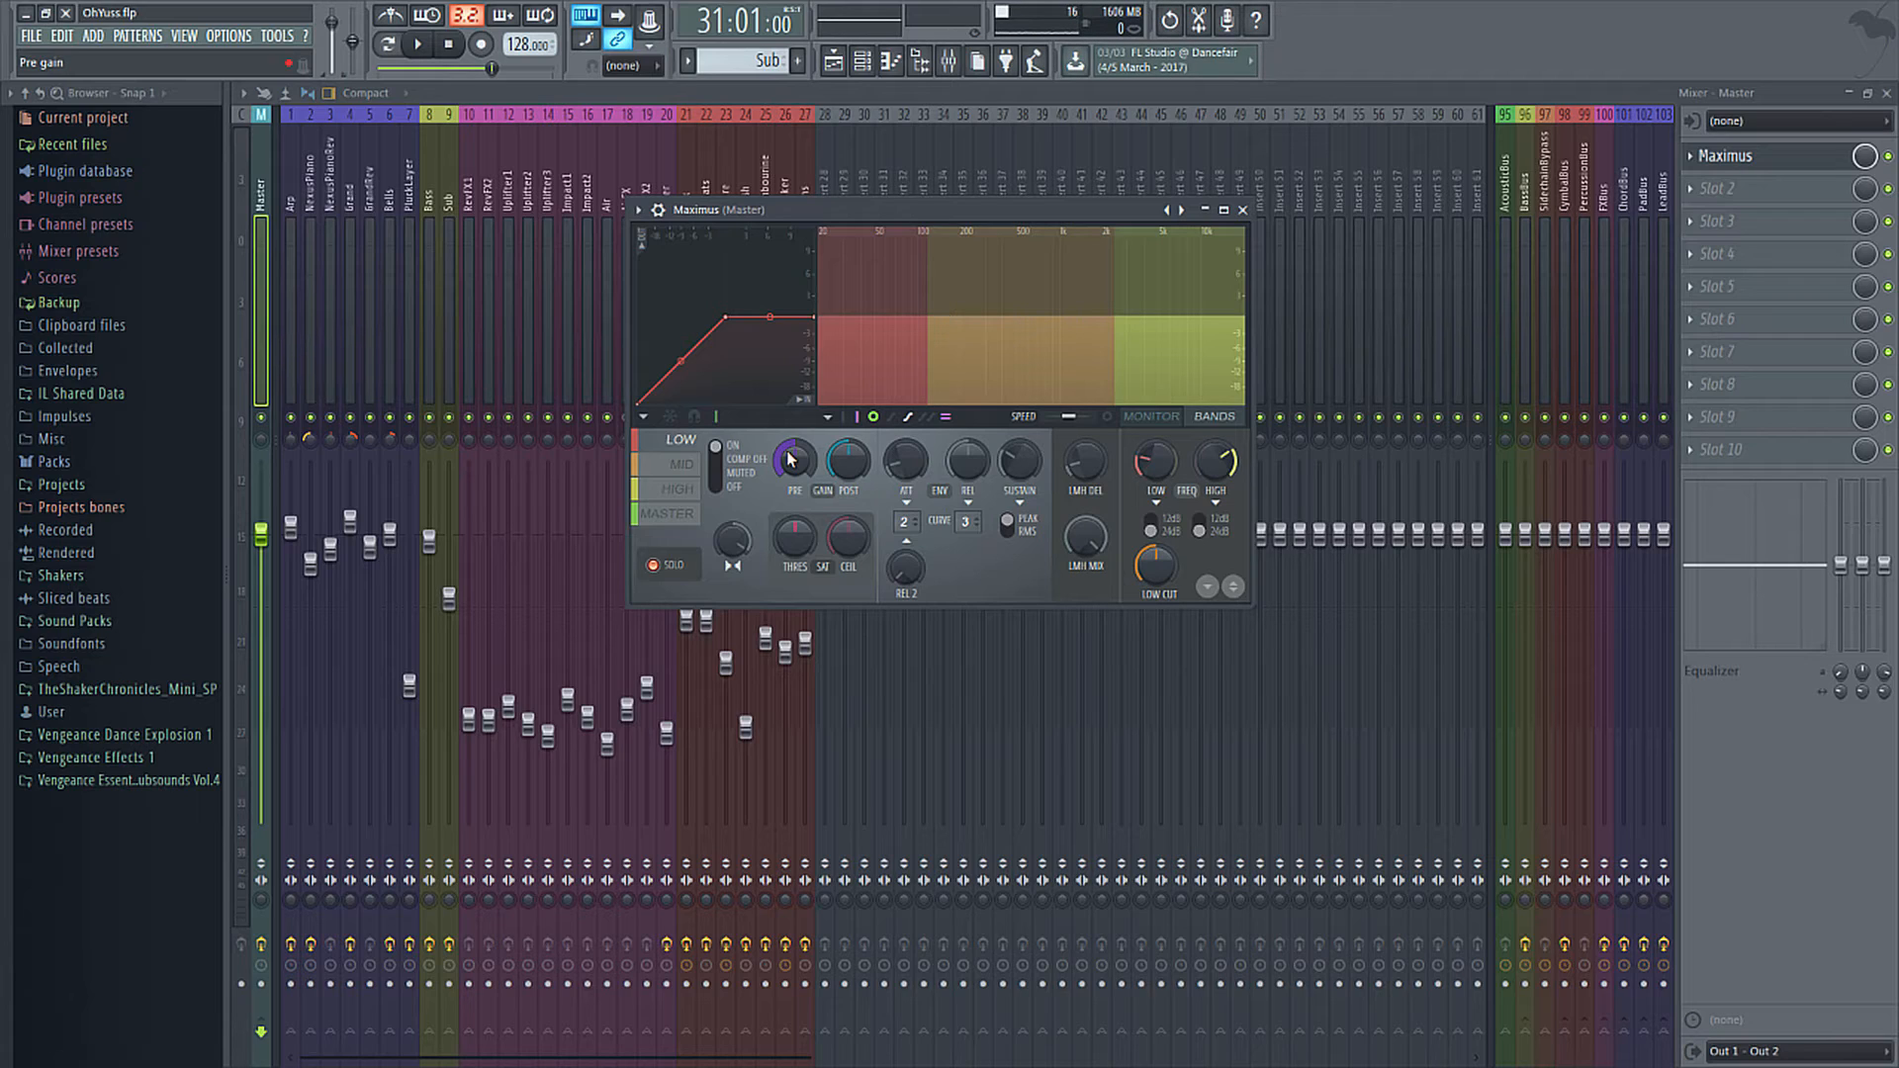
{"action": "mouse_move", "coordinate": [790, 462]}
{"action": "left_mouse_down"}
{"action": "mouse_move", "coordinate": [789, 445]}
{"action": "mouse_move", "coordinate": [789, 462]}
{"action": "left_mouse_up"}
{"action": "mouse_move", "coordinate": [813, 466]}
{"action": "left_mouse_down"}
{"action": "mouse_move", "coordinate": [813, 449]}
{"action": "mouse_move", "coordinate": [813, 465]}
{"action": "left_mouse_up"}
{"action": "left_click_drag", "start_coordinate": [843, 461], "coordinate": [796, 457]}
{"action": "left_click_drag", "start_coordinate": [795, 458], "coordinate": [847, 454]}
{"action": "left_click_drag", "start_coordinate": [799, 461], "coordinate": [859, 474]}
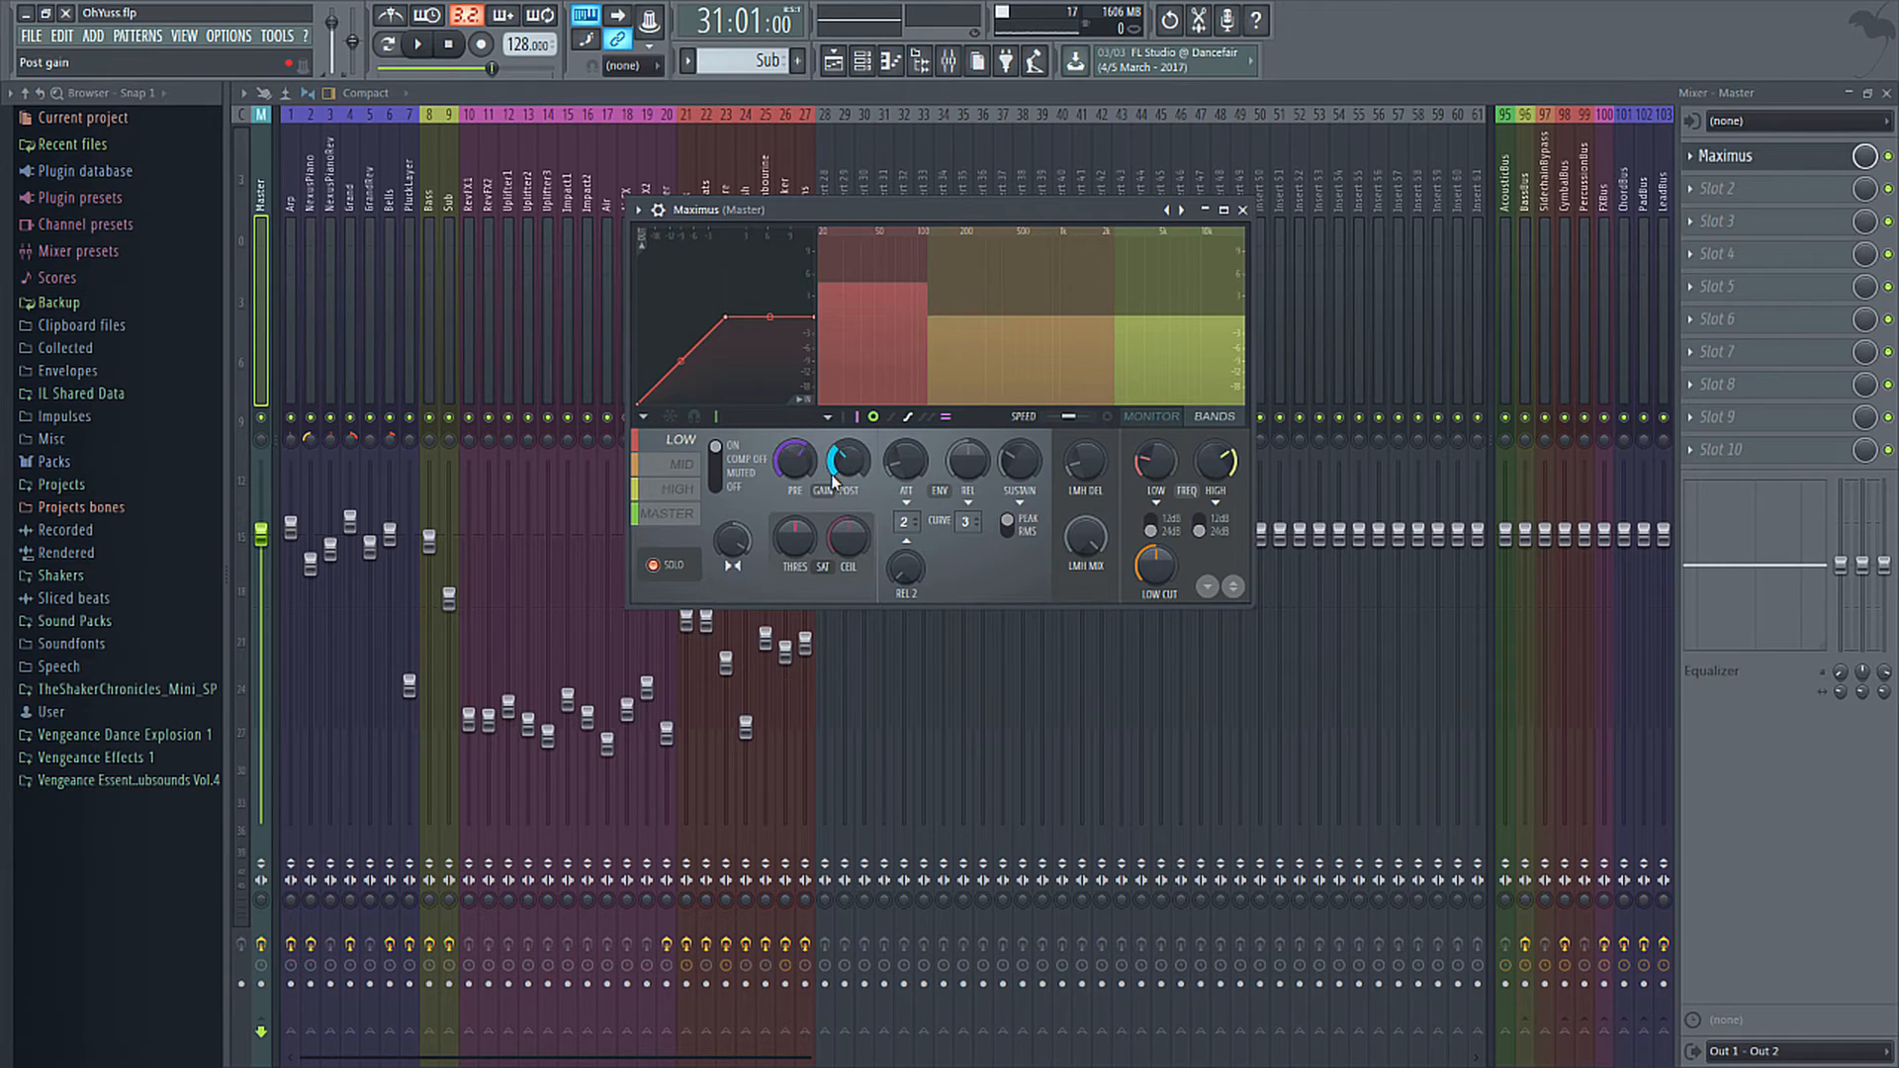
{"action": "left_click_drag", "start_coordinate": [822, 483], "coordinate": [823, 441]}
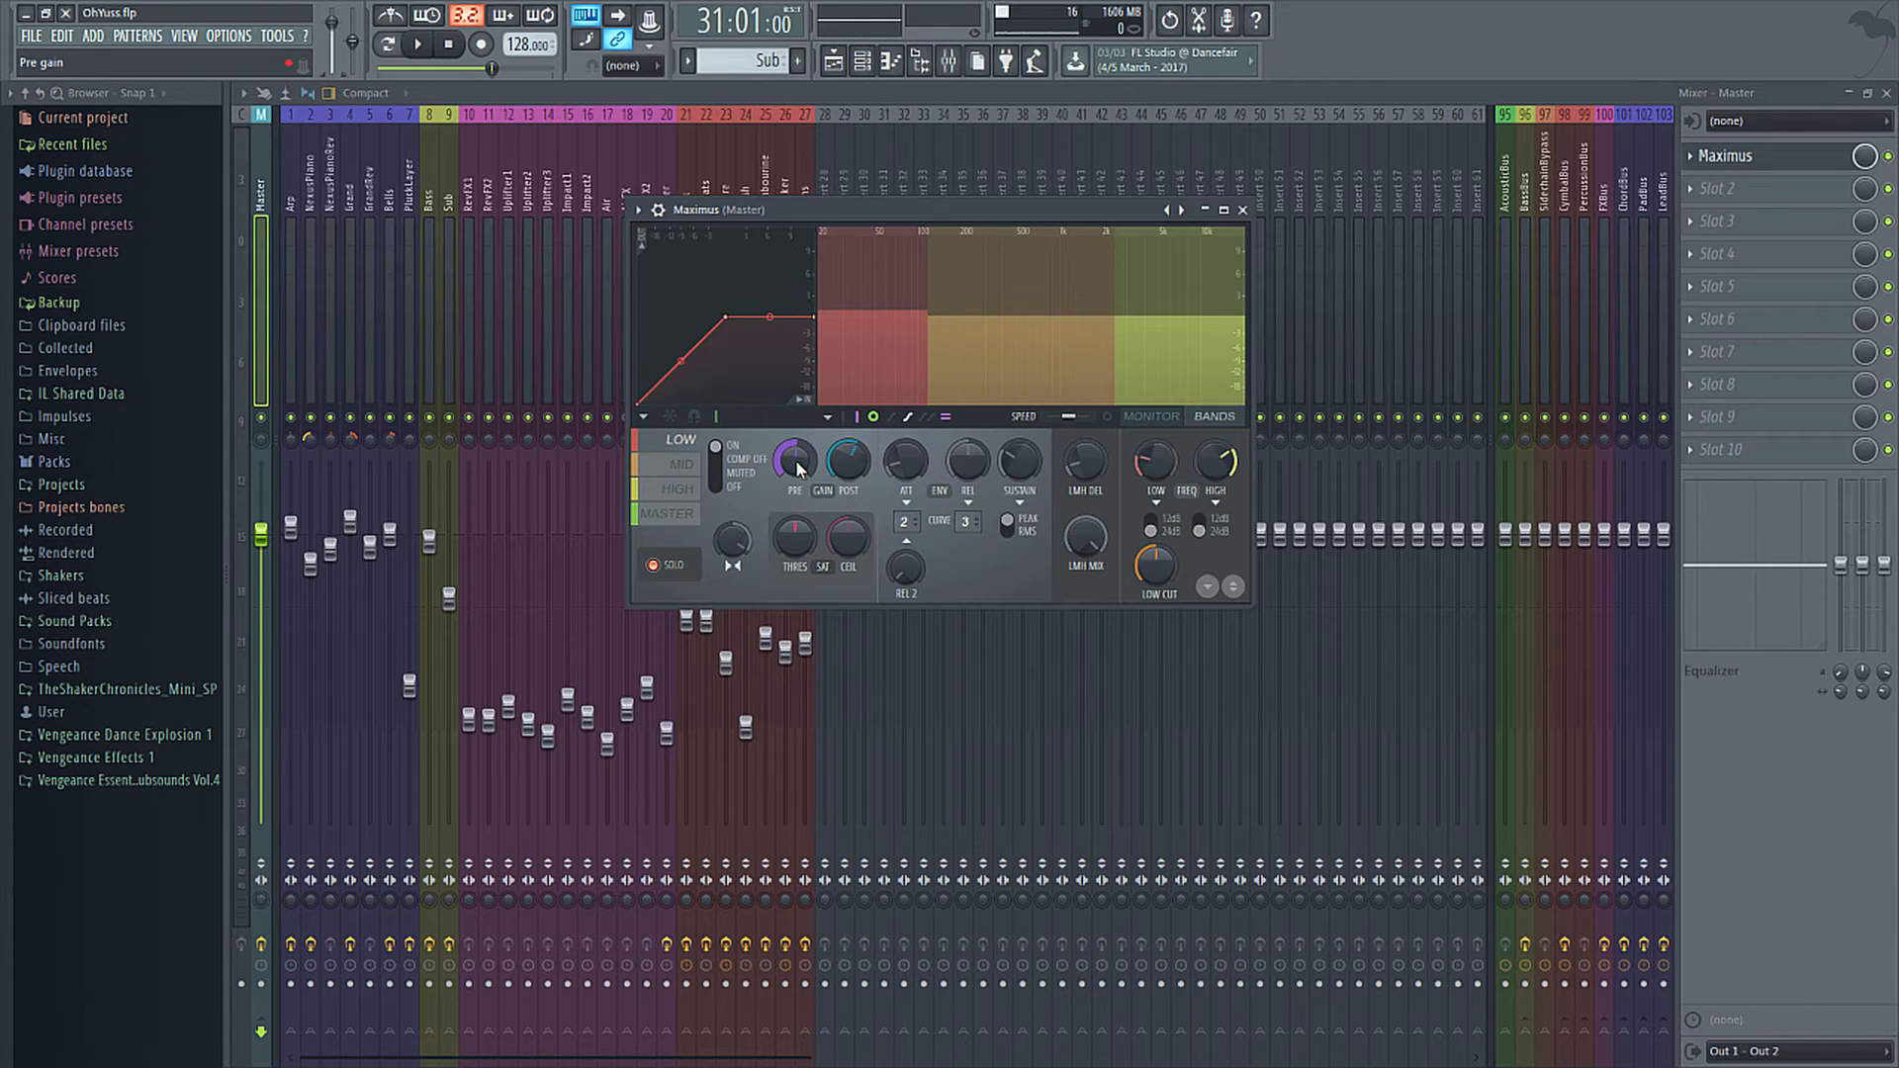
{"action": "left_click", "coordinate": [844, 455], "text": "alt"}
Raise the low band's pre gain to slightly above 0.9 dB while auditioning the song.
{"action": "key", "text": "space"}
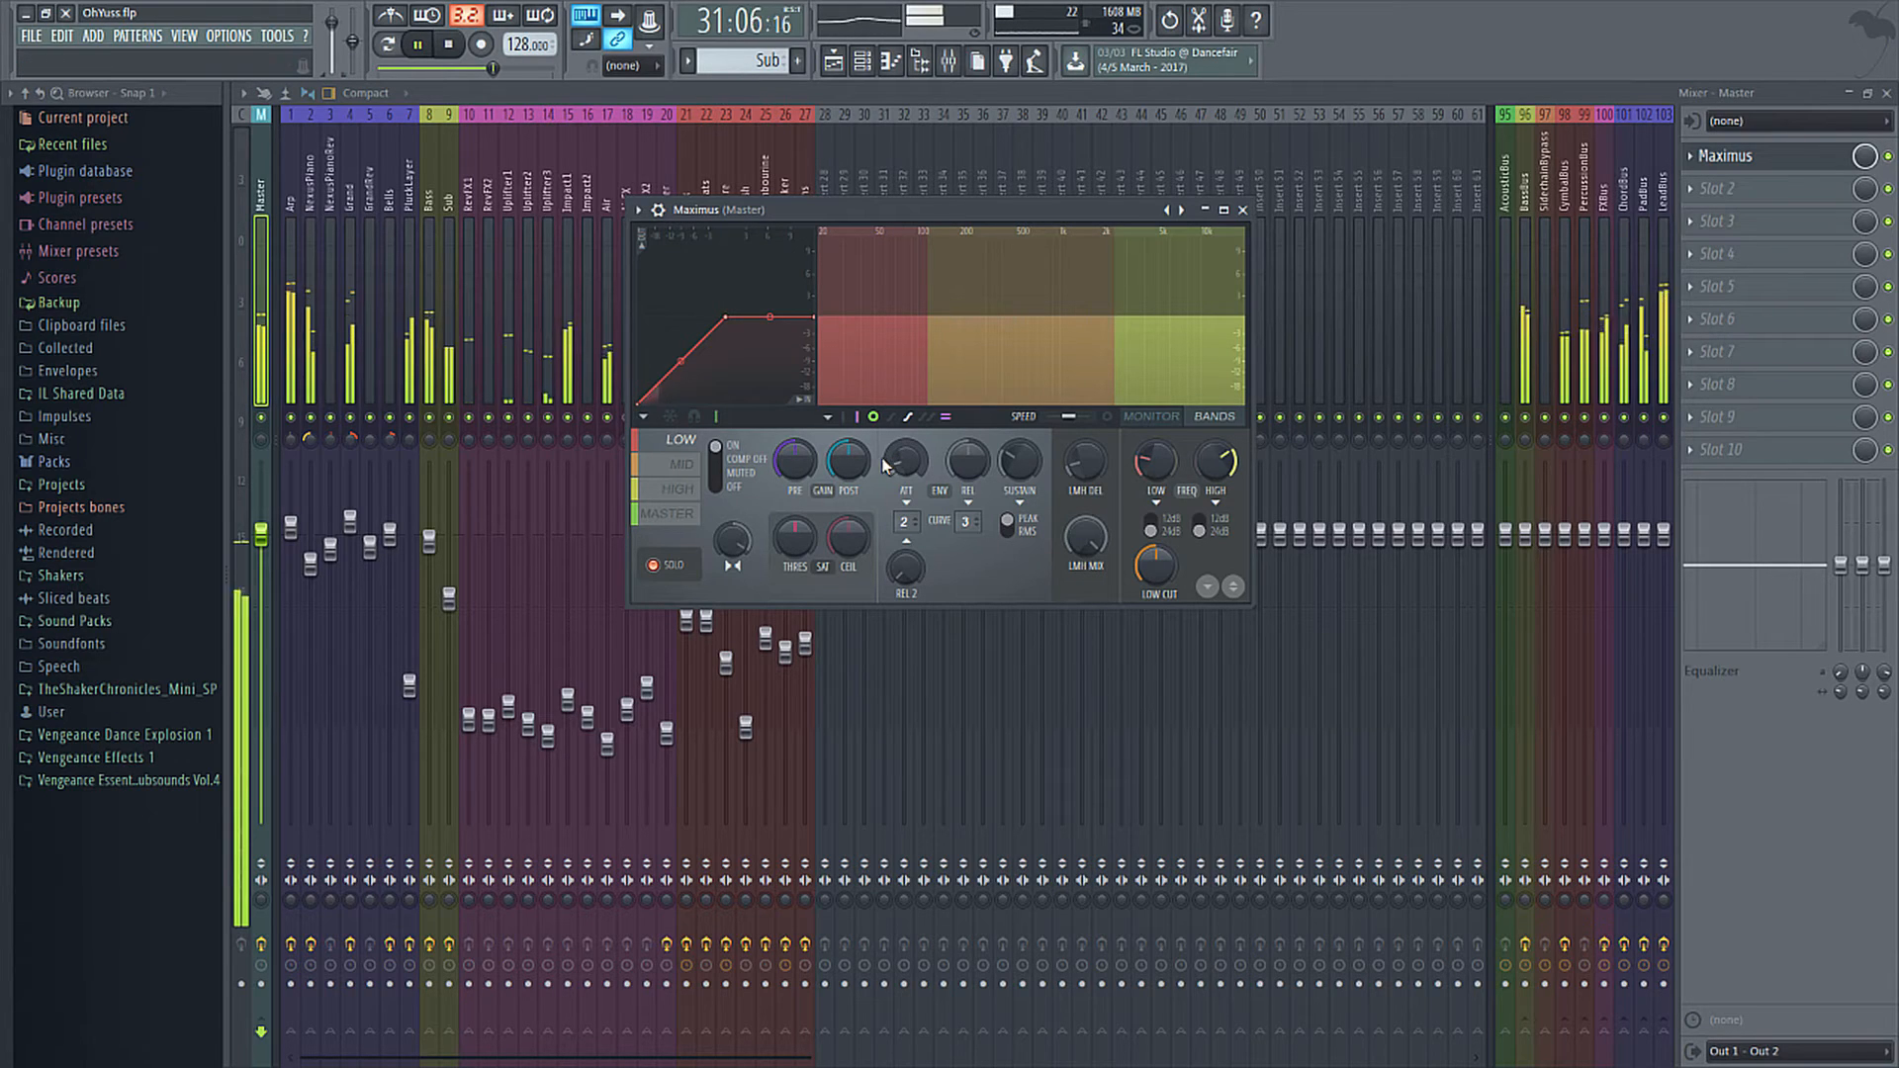
{"action": "left_click_drag", "start_coordinate": [795, 461], "coordinate": [843, 443]}
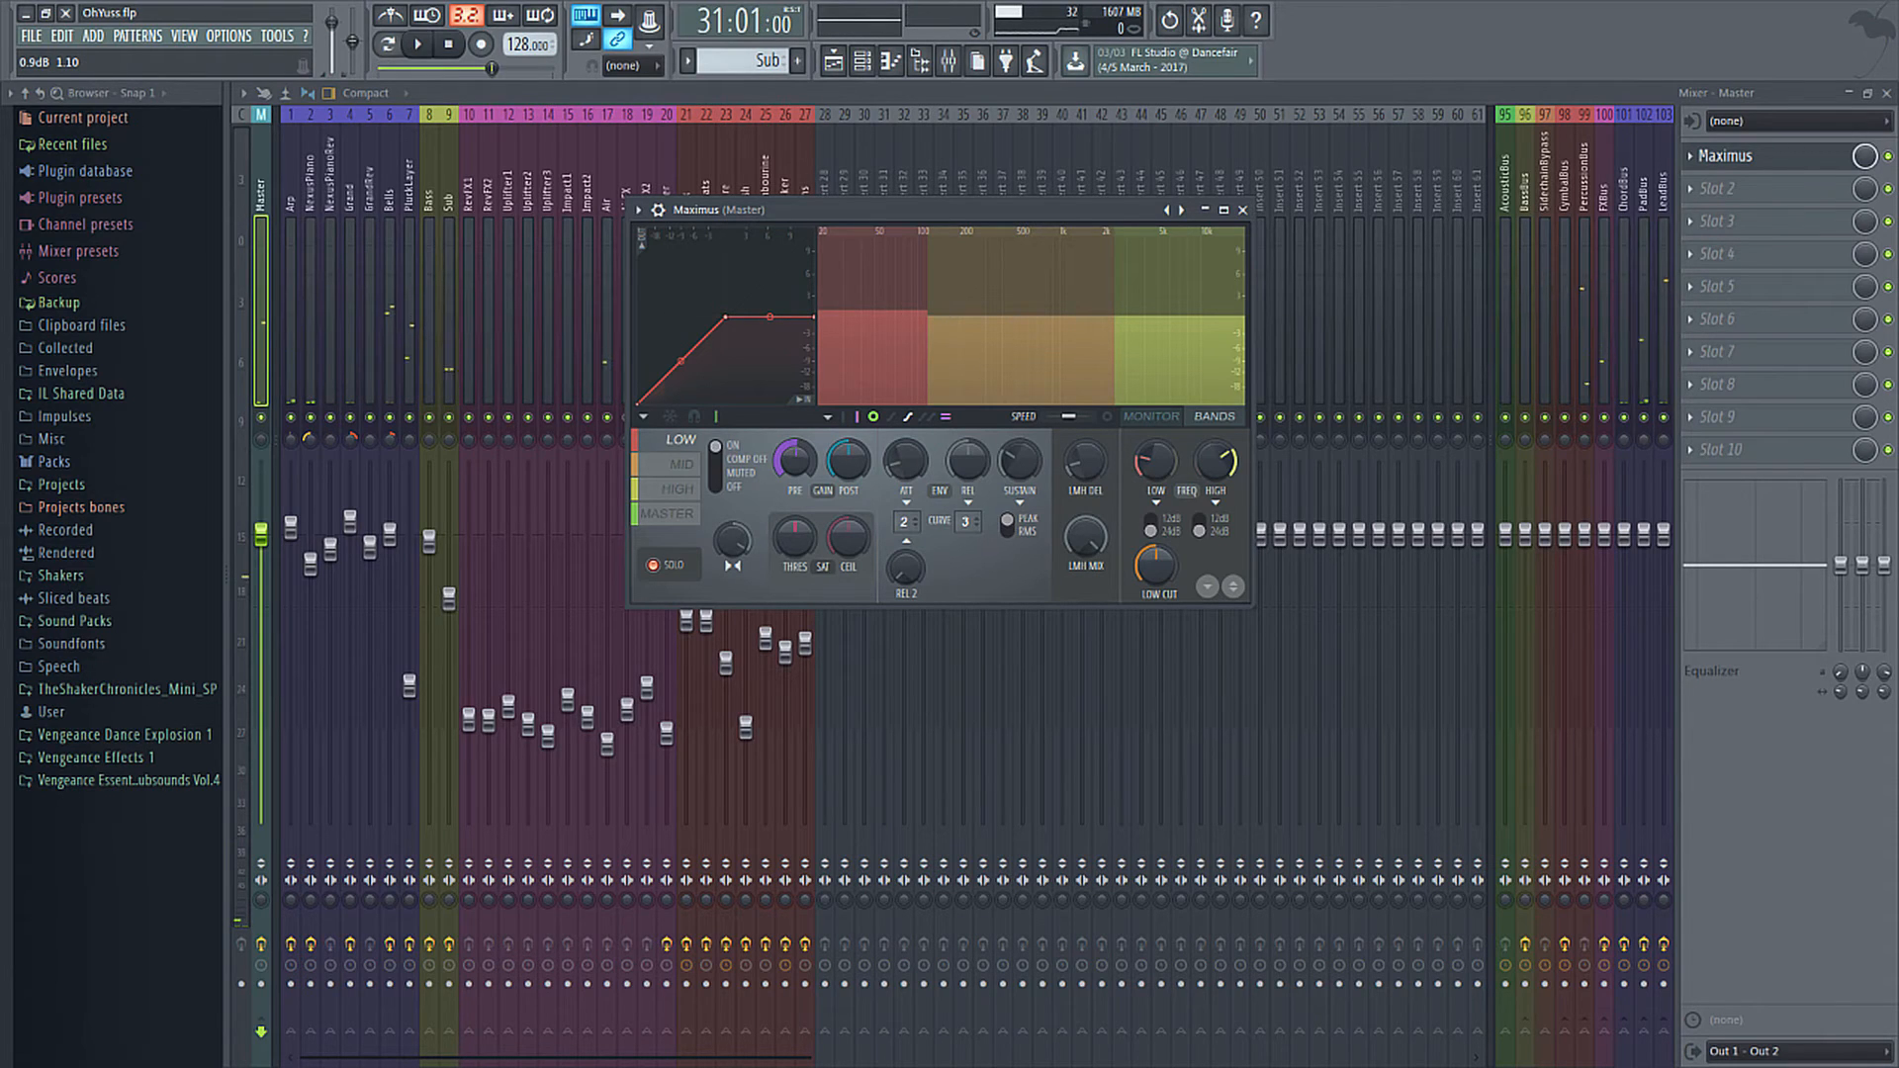
{"action": "key", "text": "space"}
{"action": "left_click_drag", "start_coordinate": [803, 471], "coordinate": [803, 461]}
Bend the sloped part of the low band's envelope curve slightly upward during playback.
{"action": "key", "text": "space"}
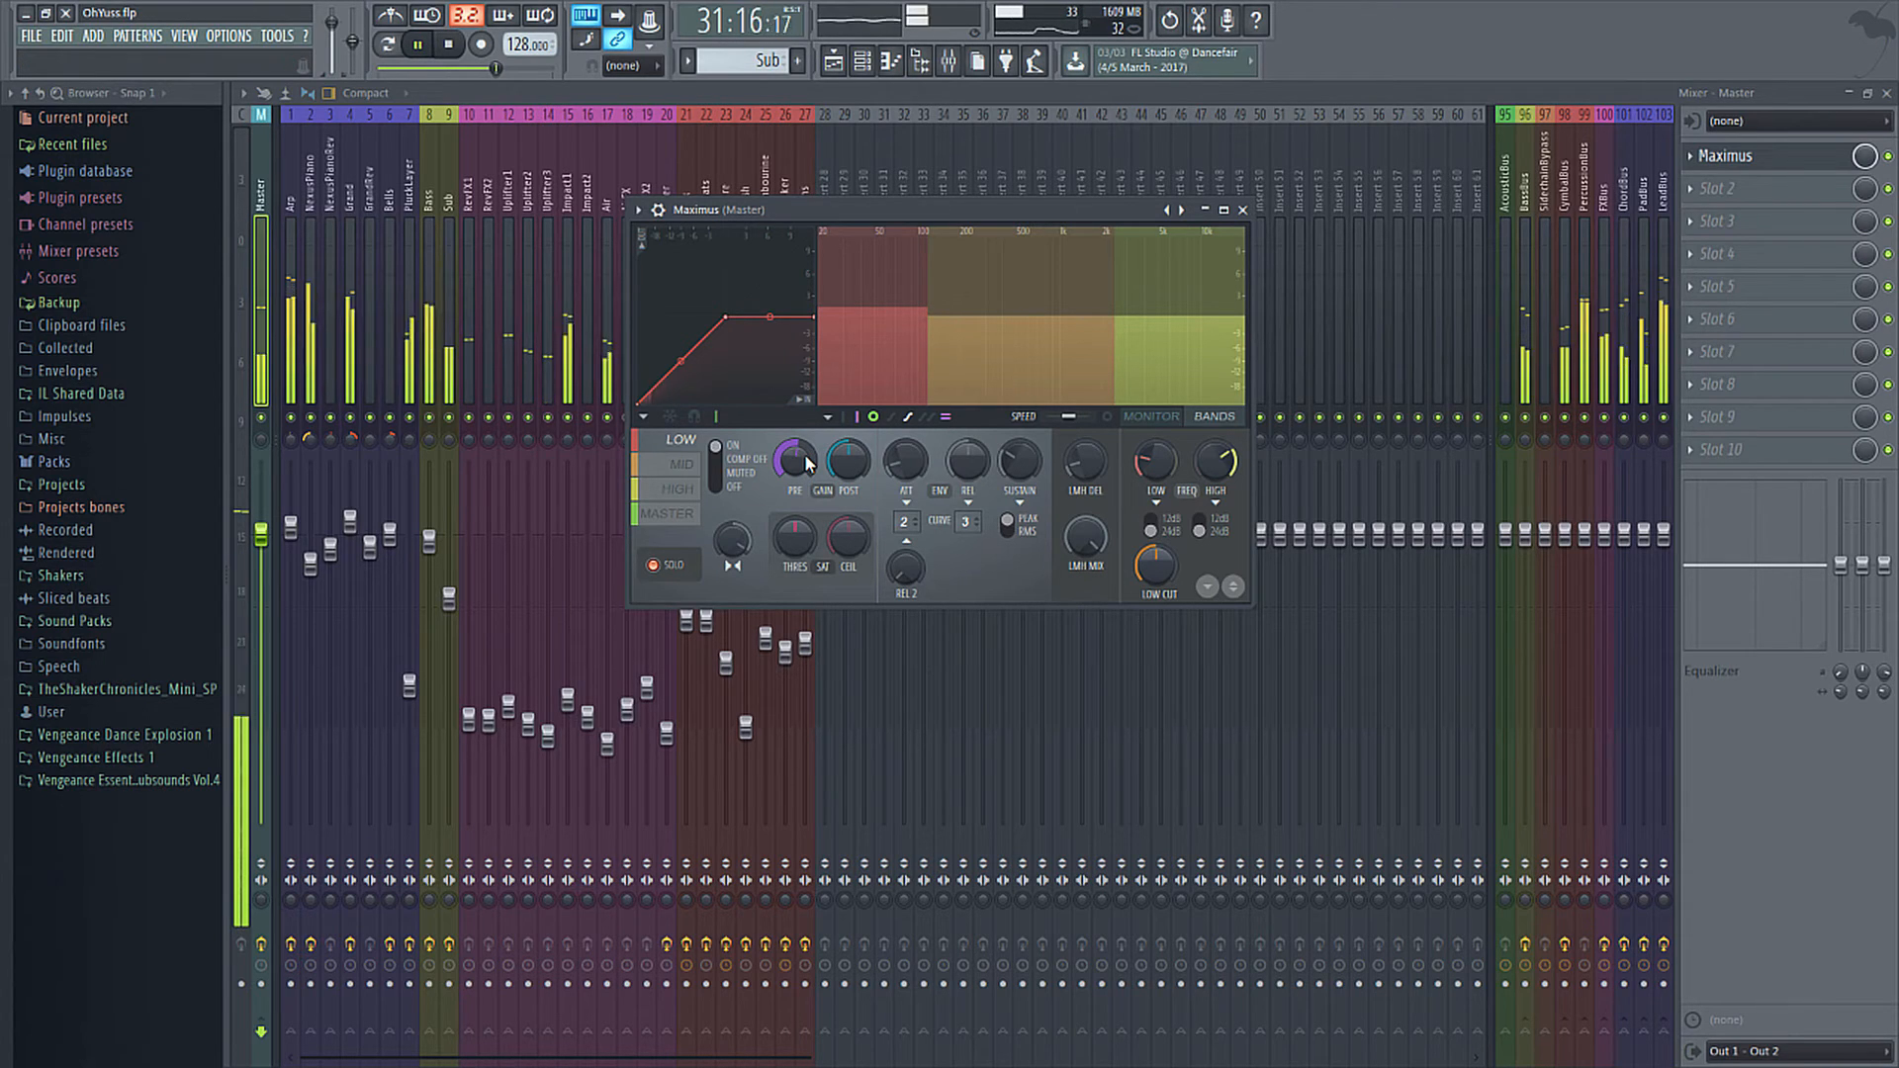
{"action": "left_click_drag", "start_coordinate": [680, 361], "coordinate": [681, 351]}
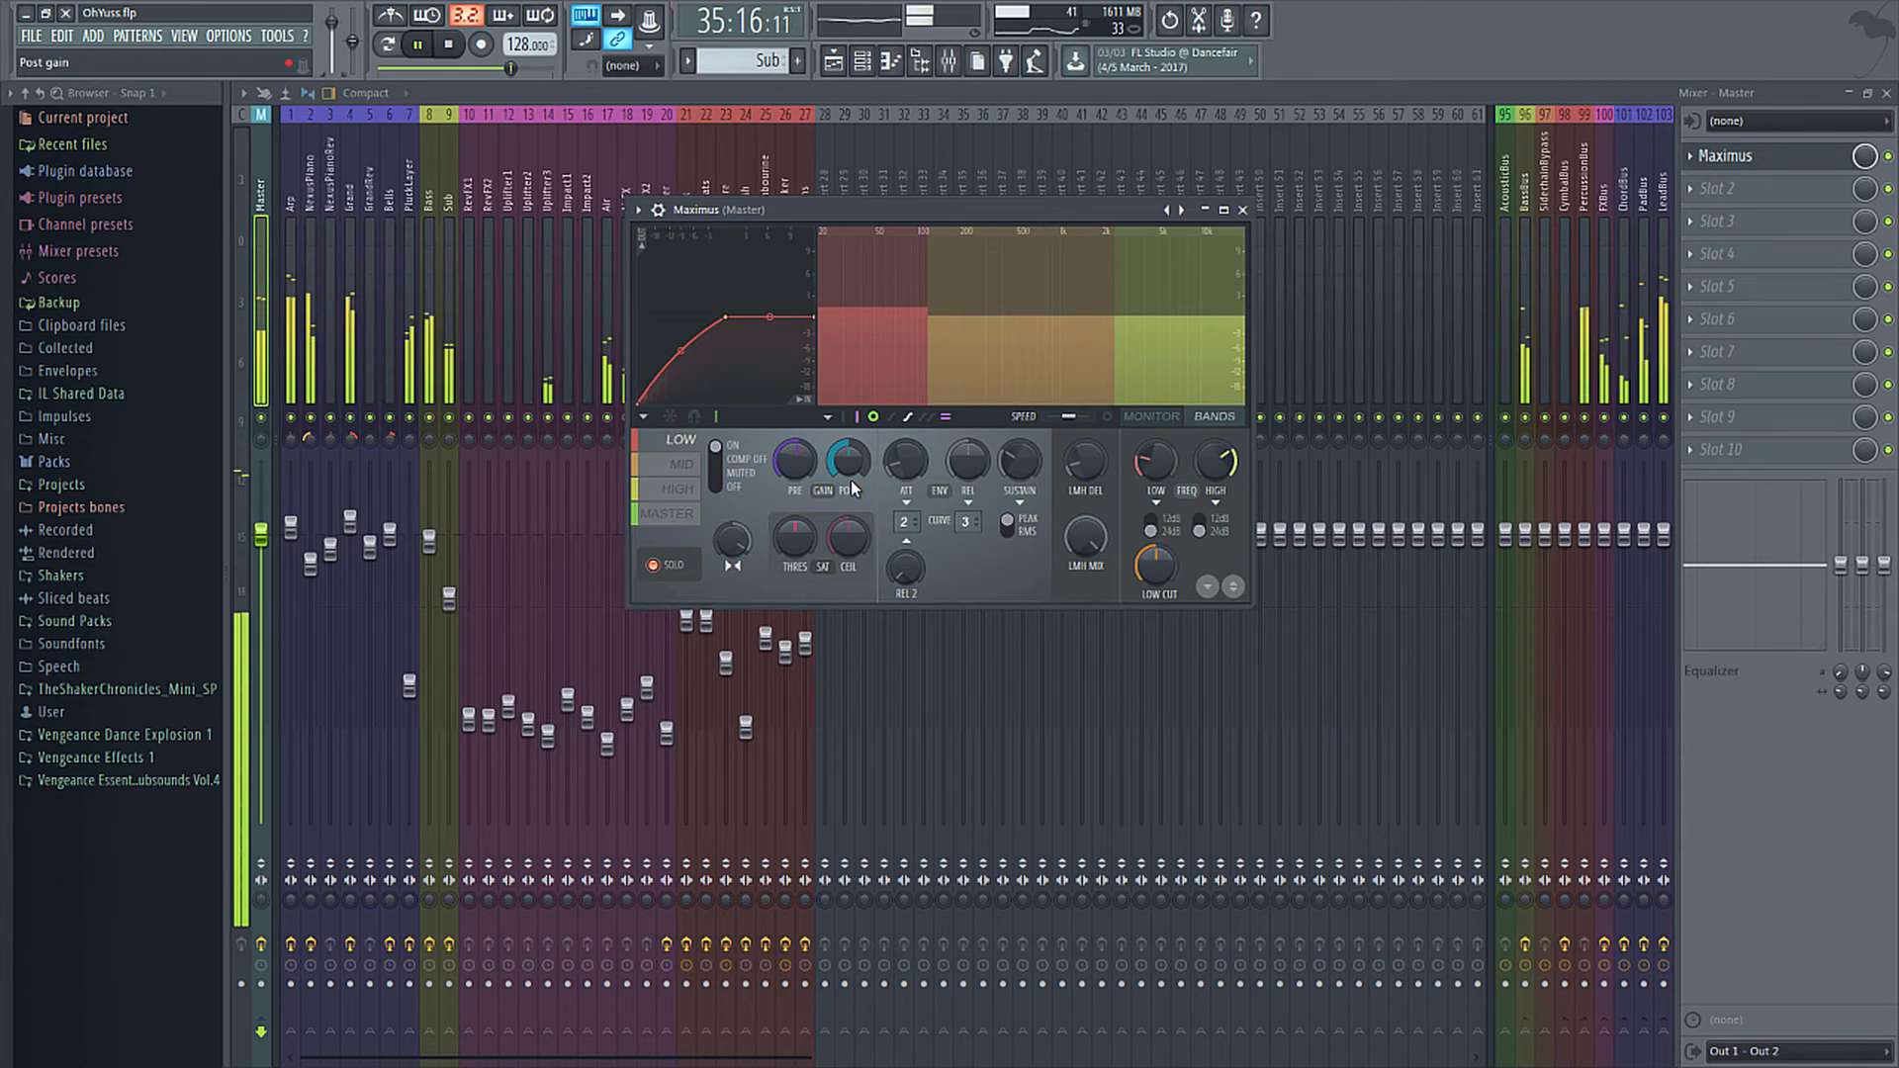
{"action": "key", "text": "space"}
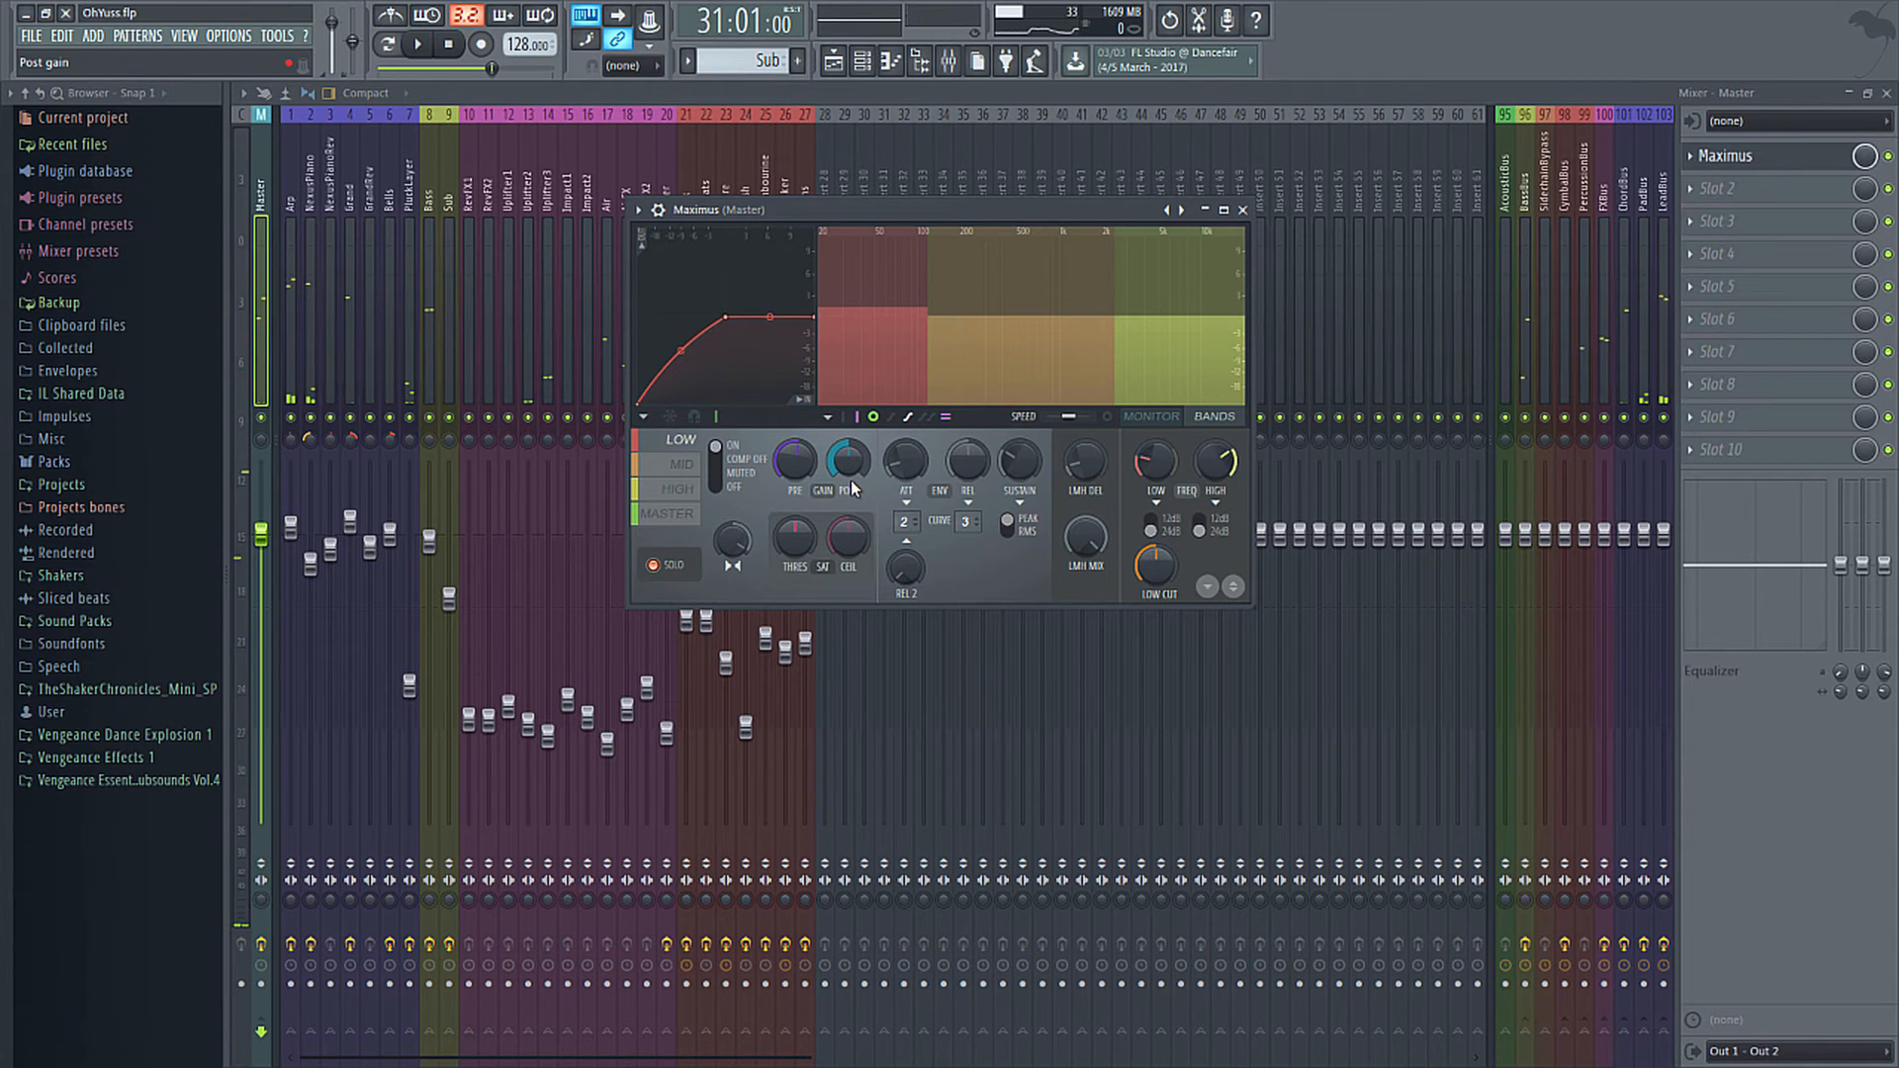
Set the mid band's pre gain to about 0.7 dB and the low band's to about 1.8 dB during playback.
{"action": "left_click", "coordinate": [676, 467]}
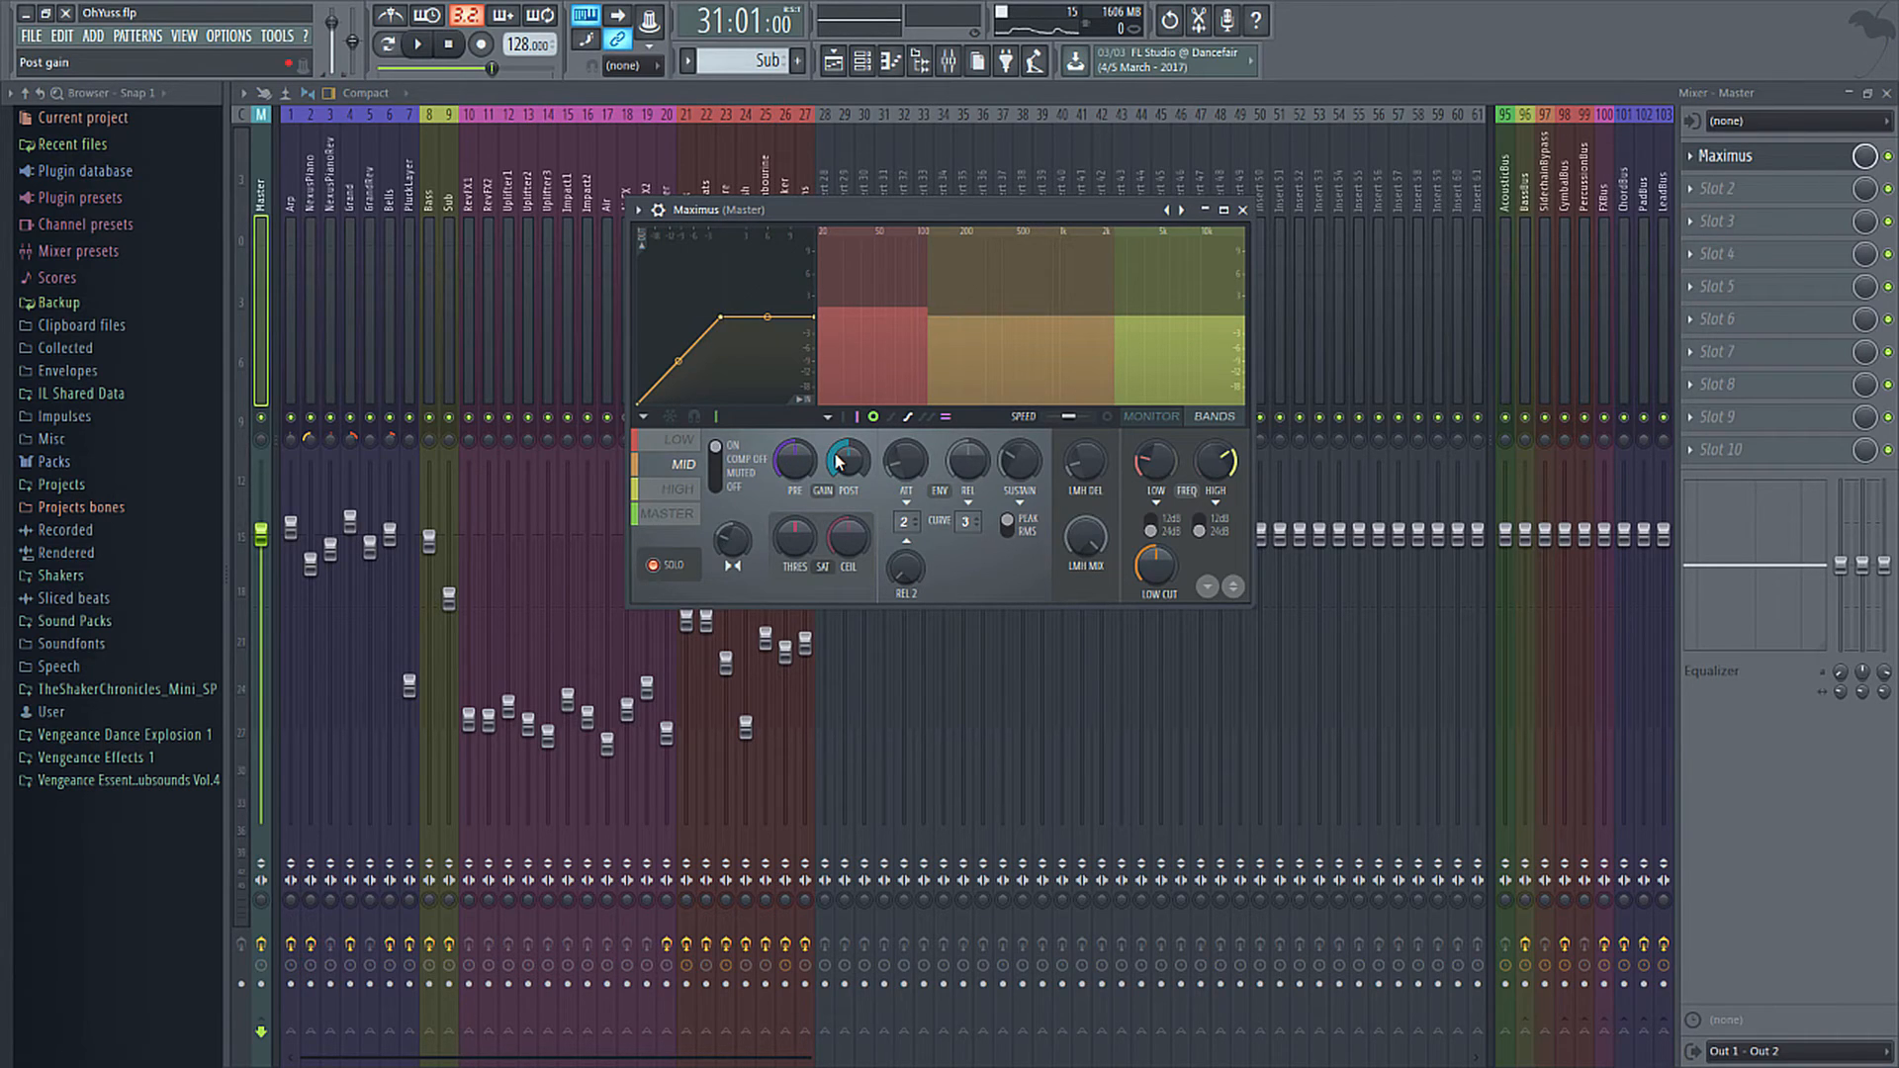
{"action": "key", "text": "space"}
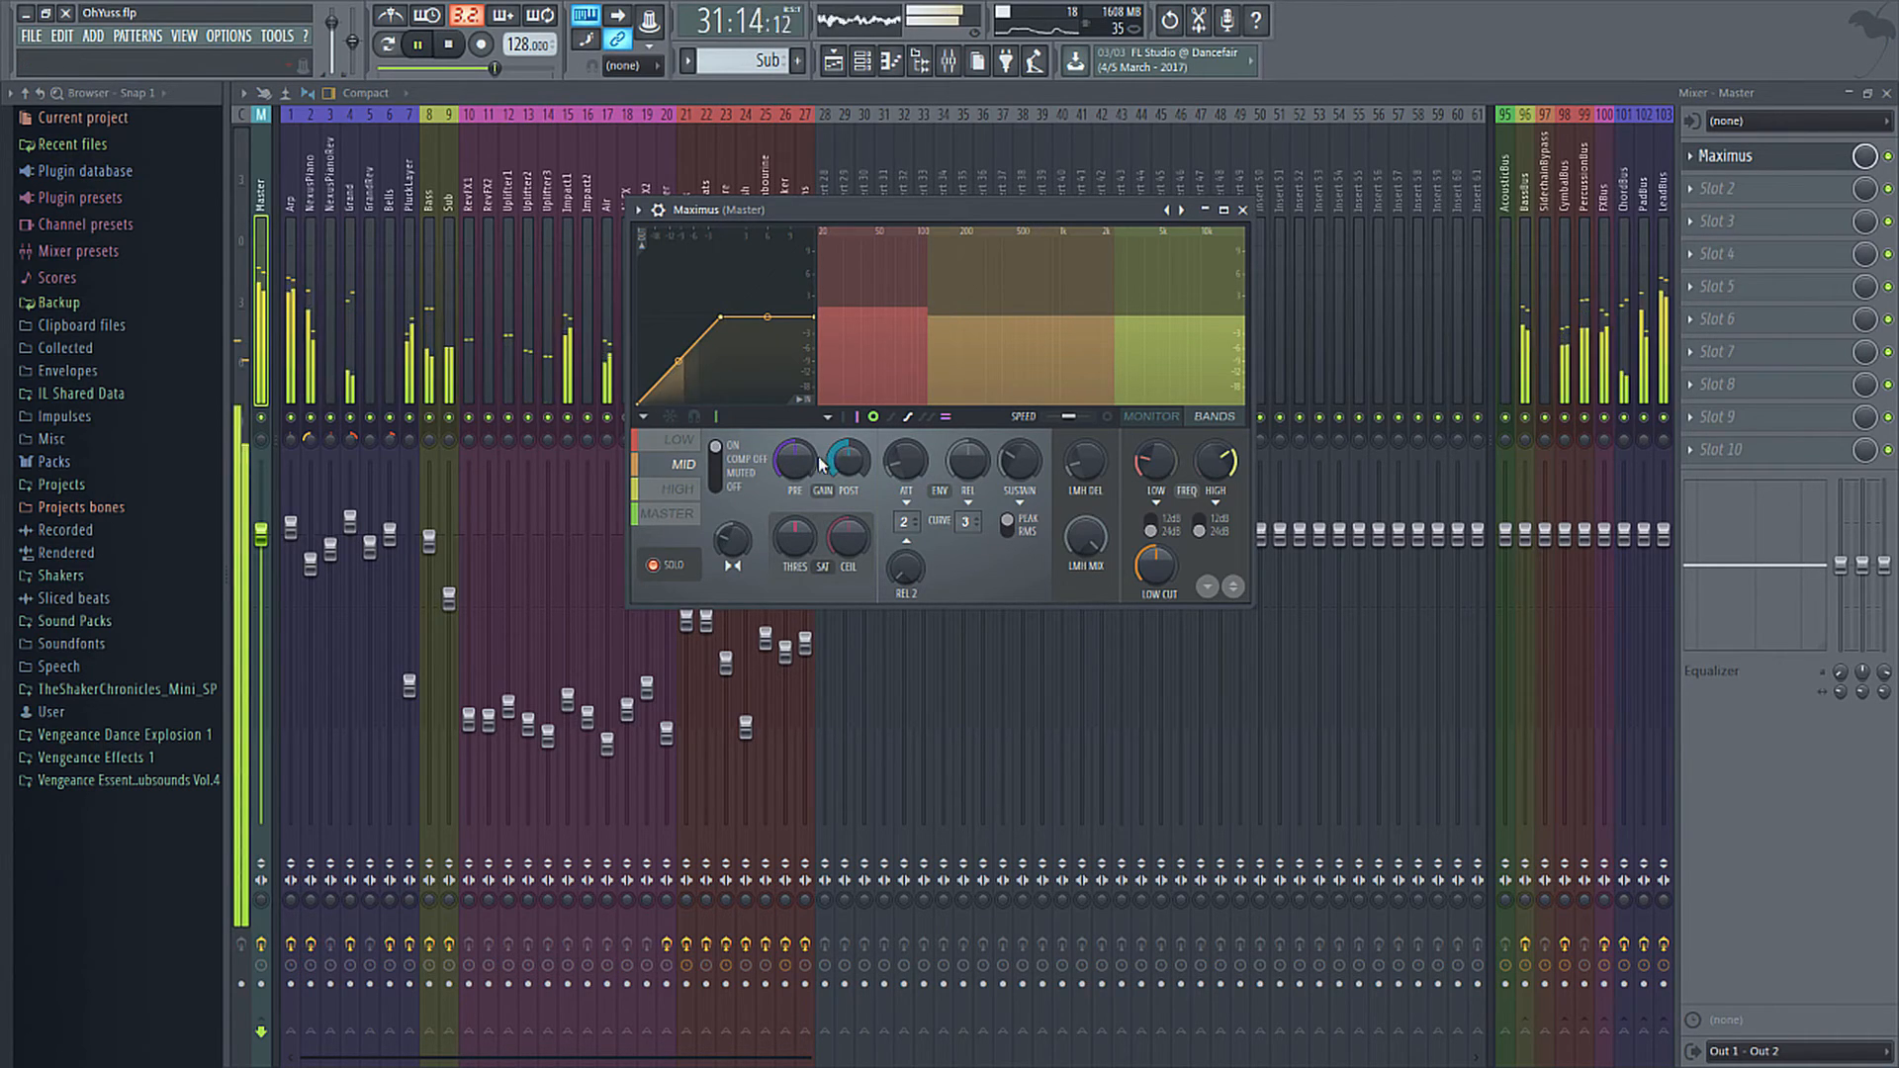
{"action": "left_click_drag", "start_coordinate": [792, 459], "coordinate": [792, 456]}
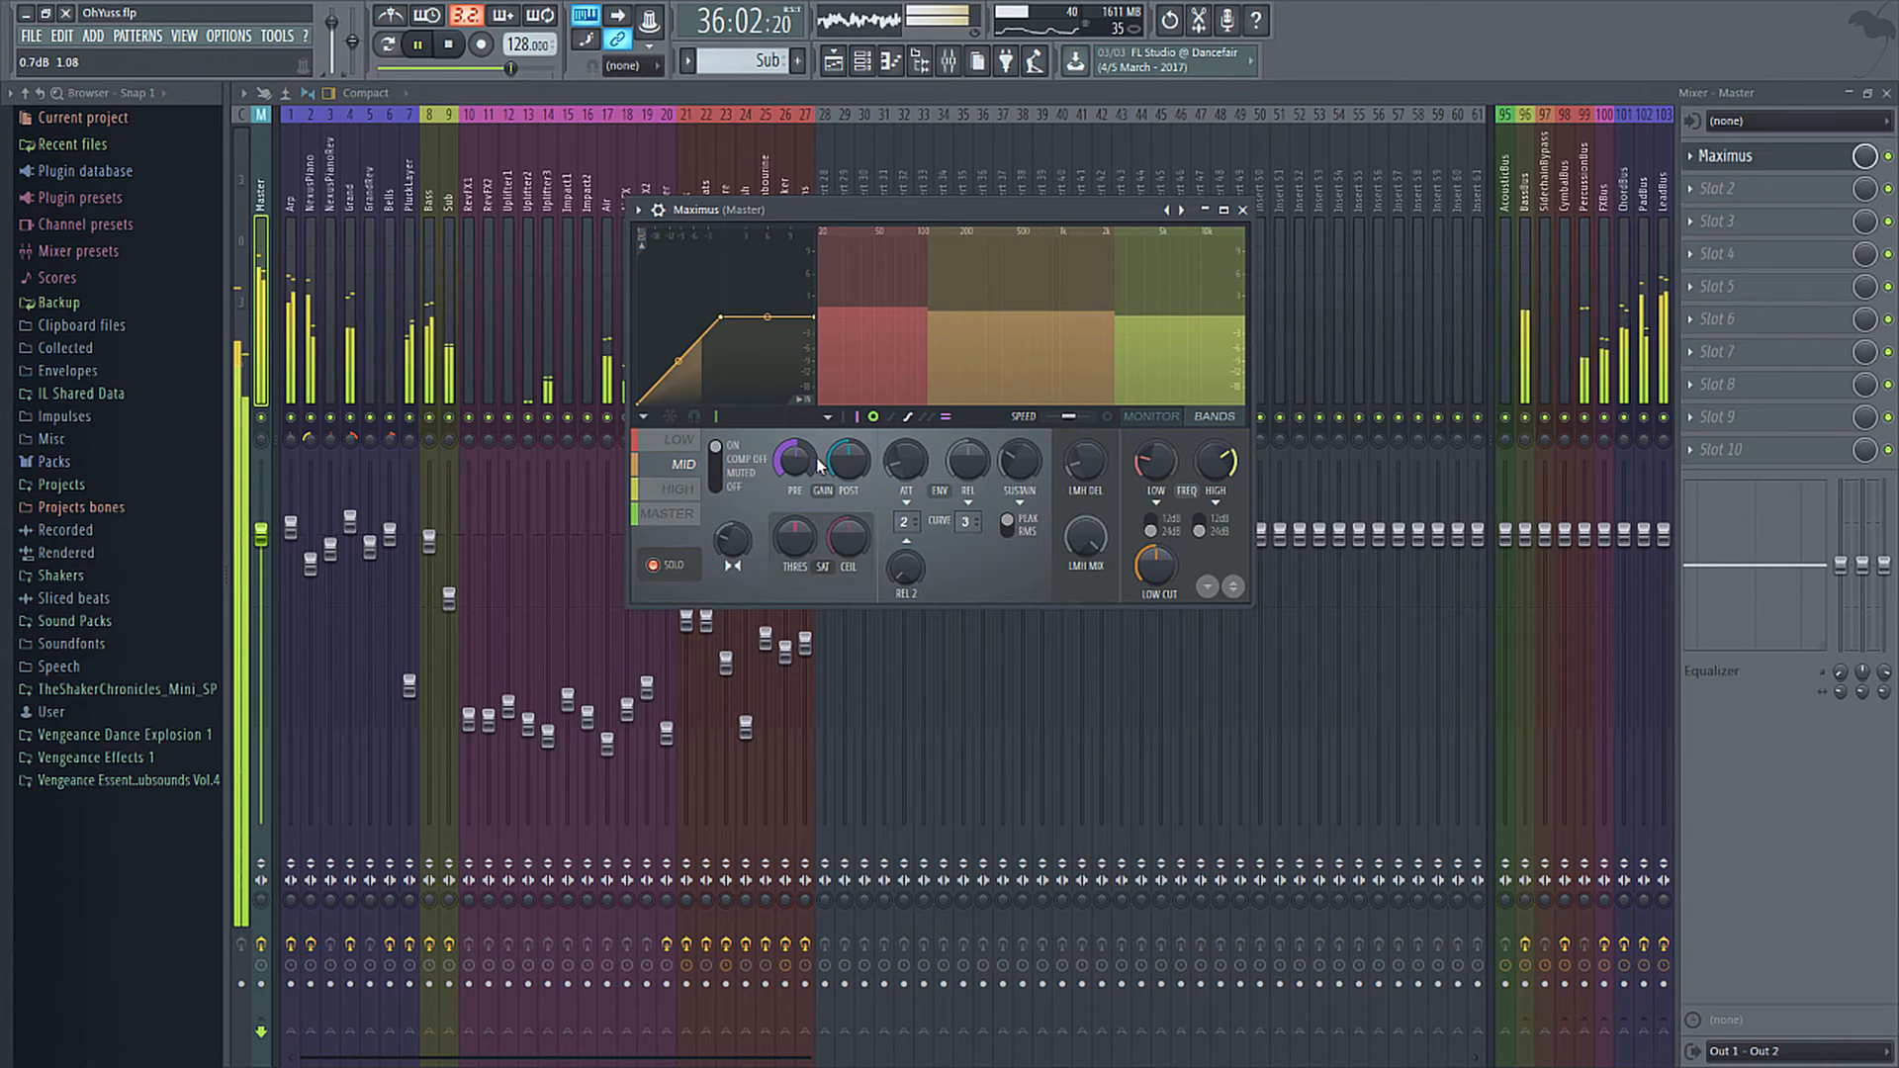
{"action": "left_click", "coordinate": [682, 441]}
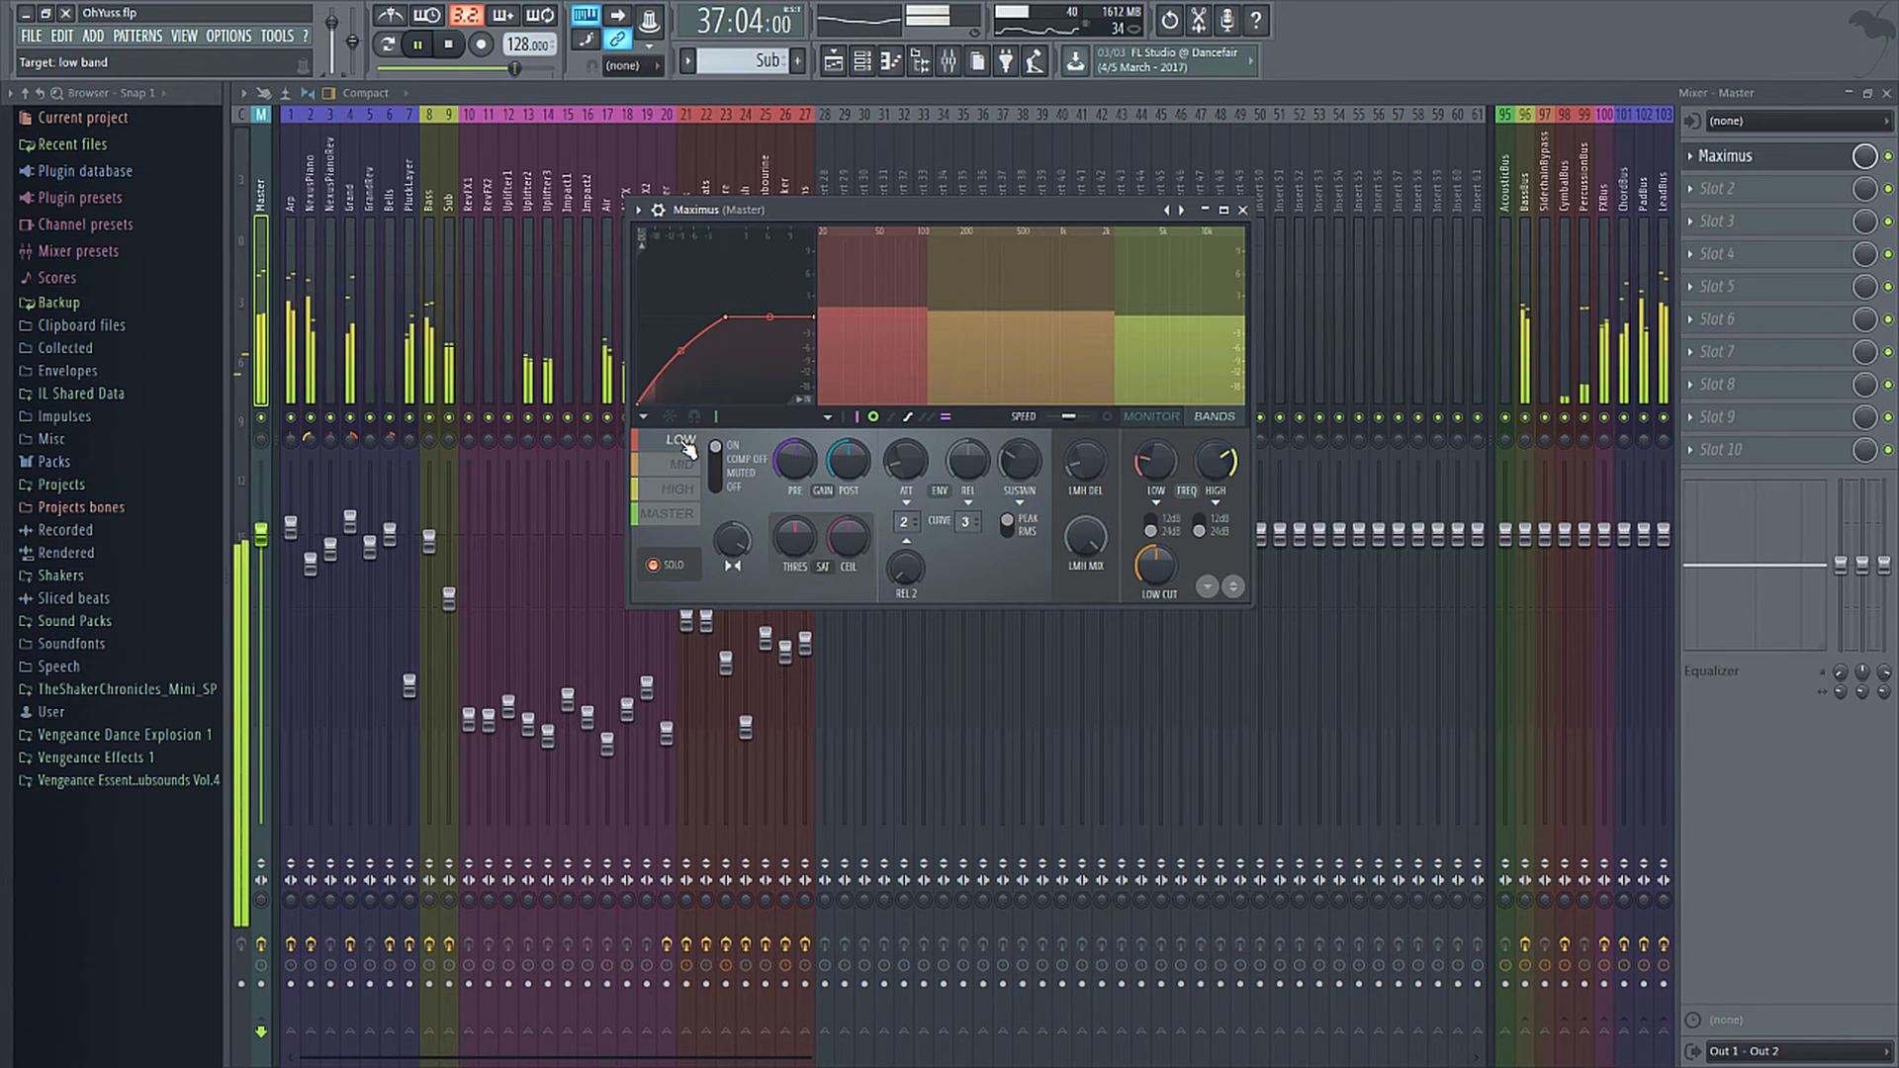
{"action": "left_click_drag", "start_coordinate": [797, 465], "coordinate": [797, 456]}
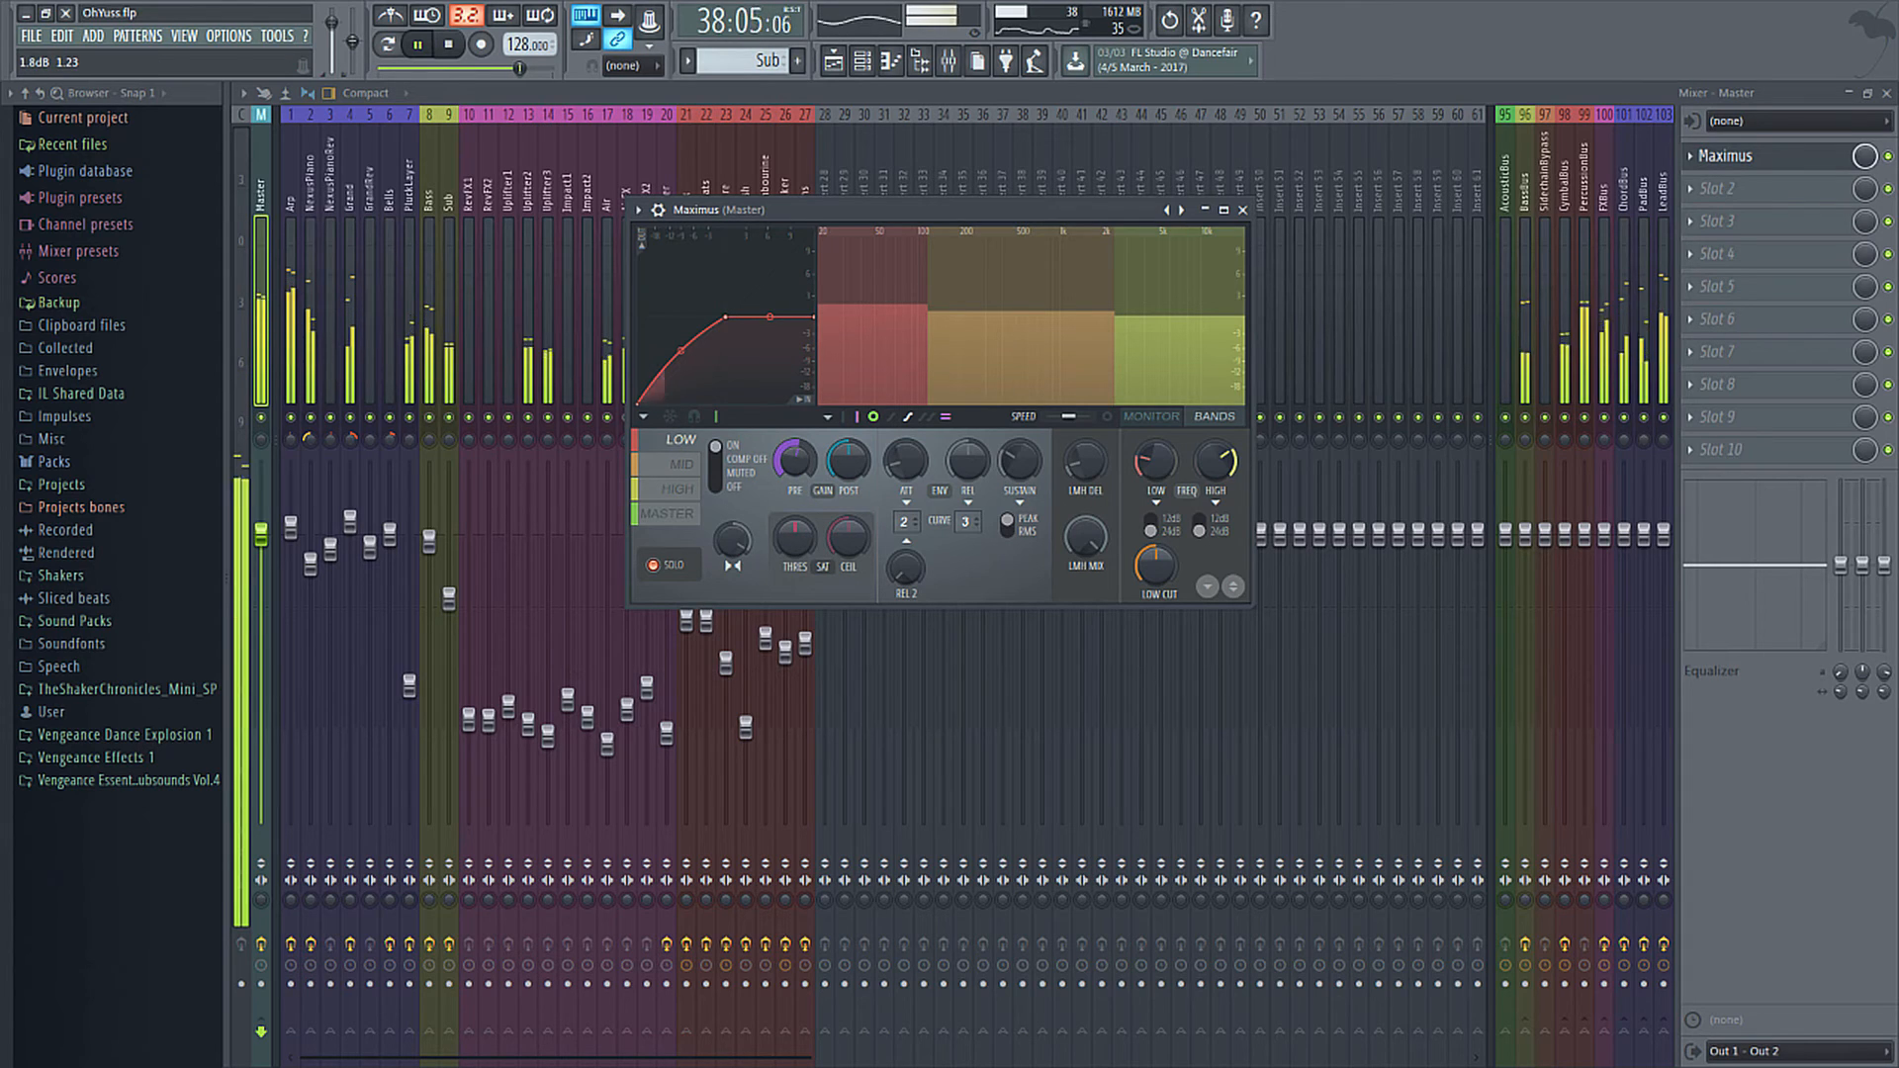
Set the mid band's pre gain to about 0.9 dB and its post gain to about 0.3 dB by ear.
{"action": "left_click", "coordinate": [683, 464]}
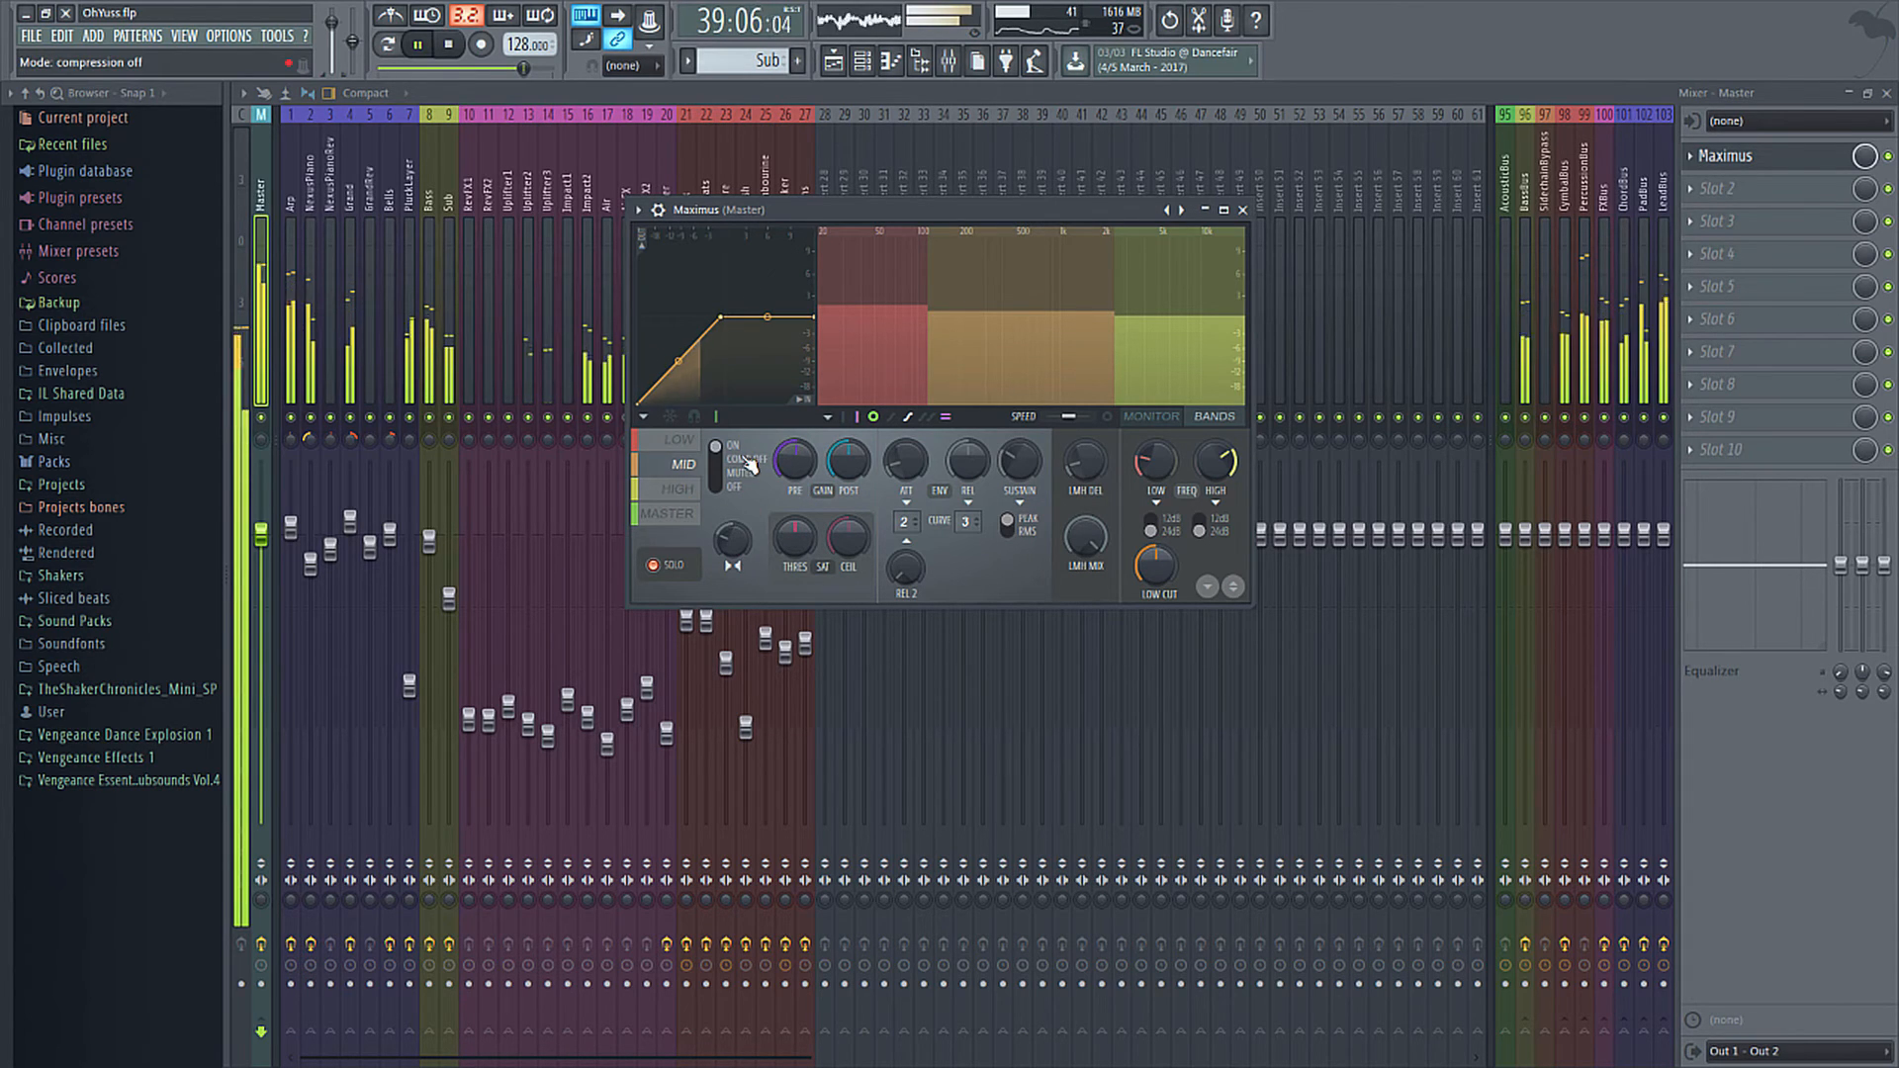
{"action": "left_click_drag", "start_coordinate": [786, 461], "coordinate": [786, 455]}
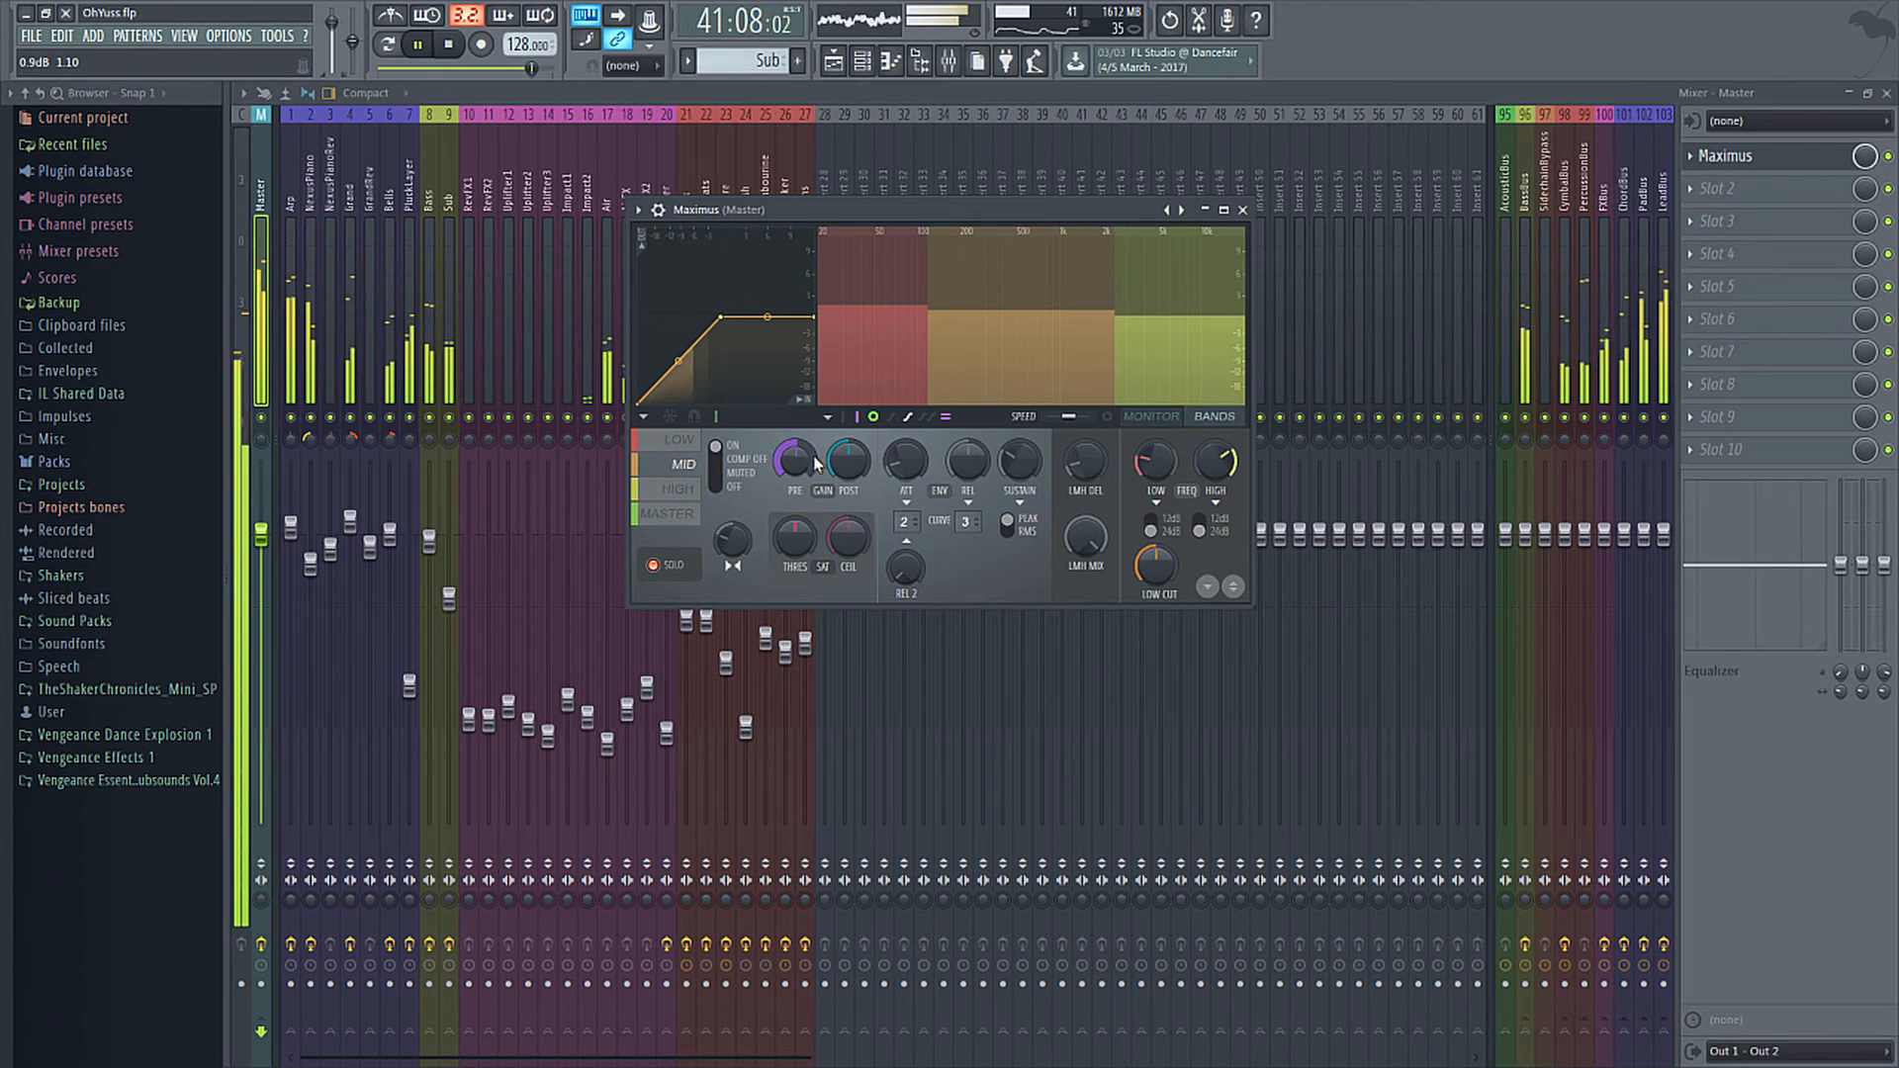
{"action": "left_click_drag", "start_coordinate": [829, 456], "coordinate": [830, 452]}
{"action": "key", "text": "space"}
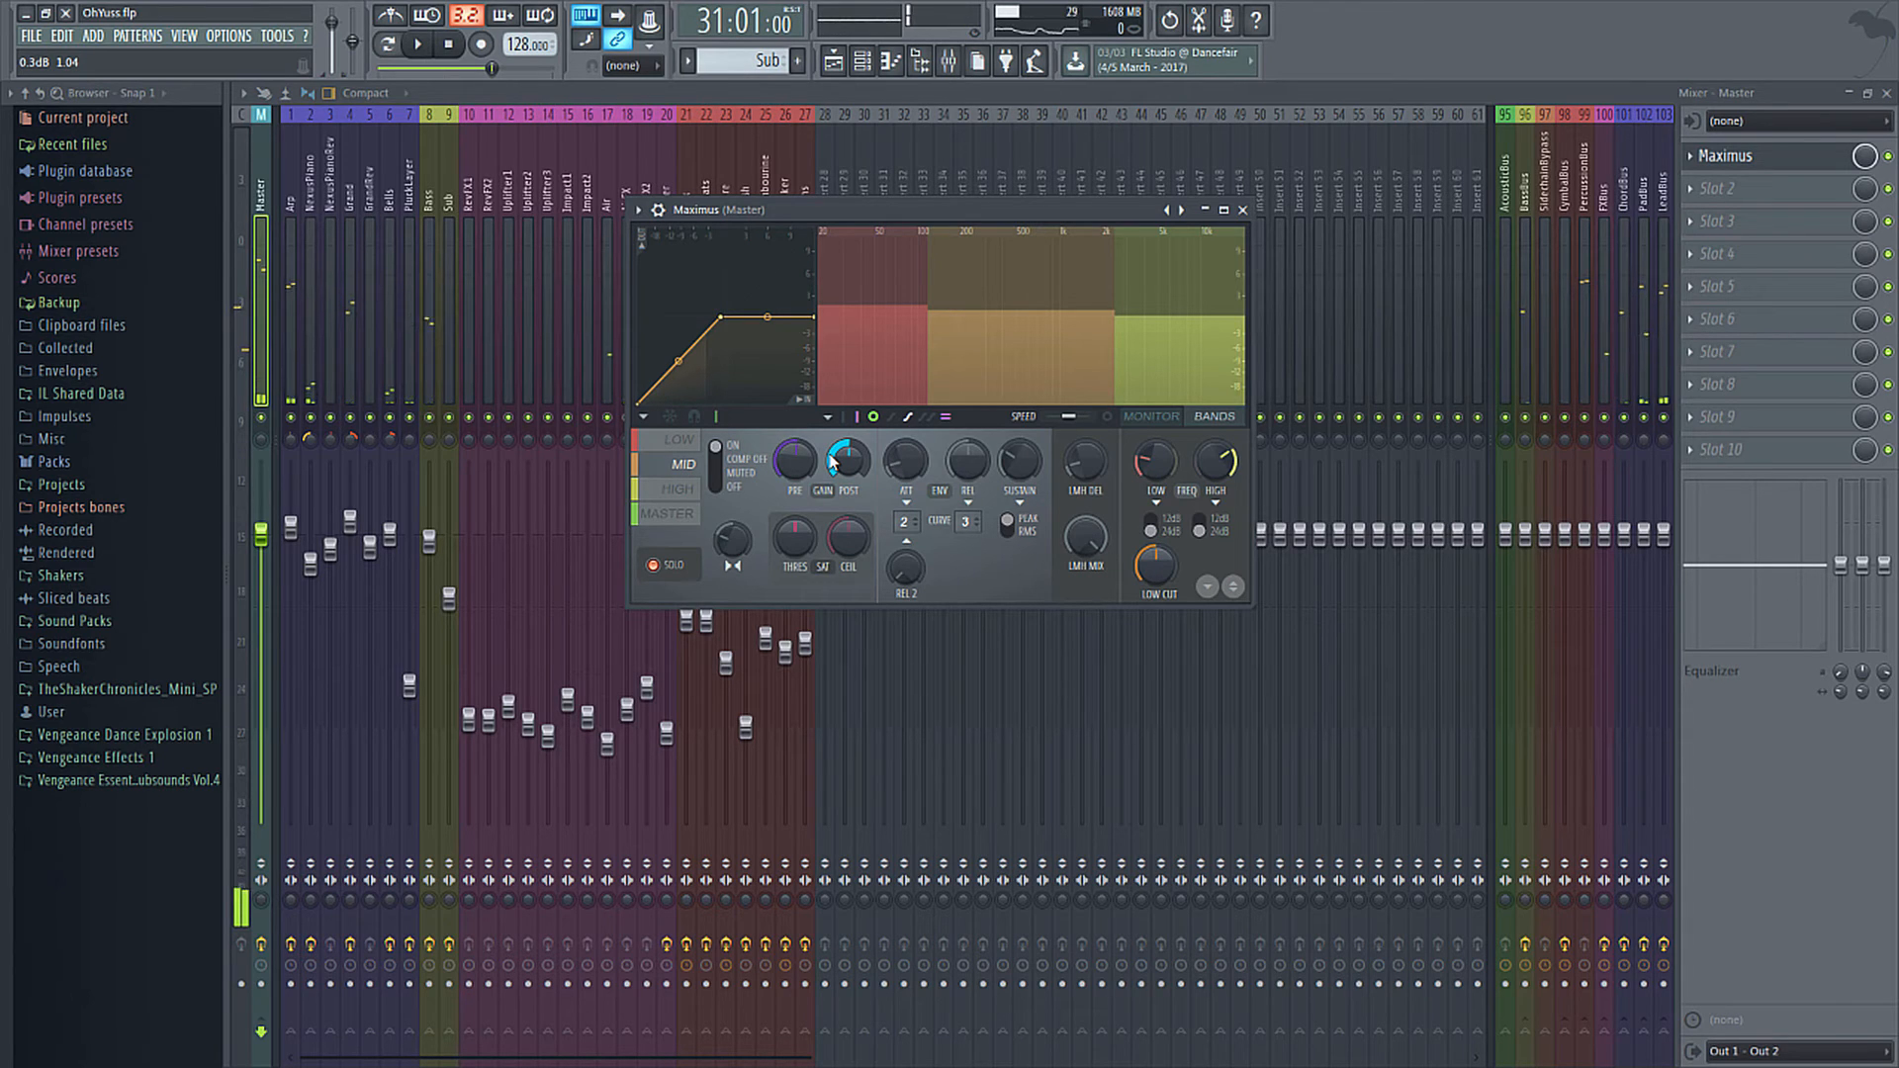
Lower the high band's post gain to about -1.3 dB while the song plays.
{"action": "left_click", "coordinate": [679, 489]}
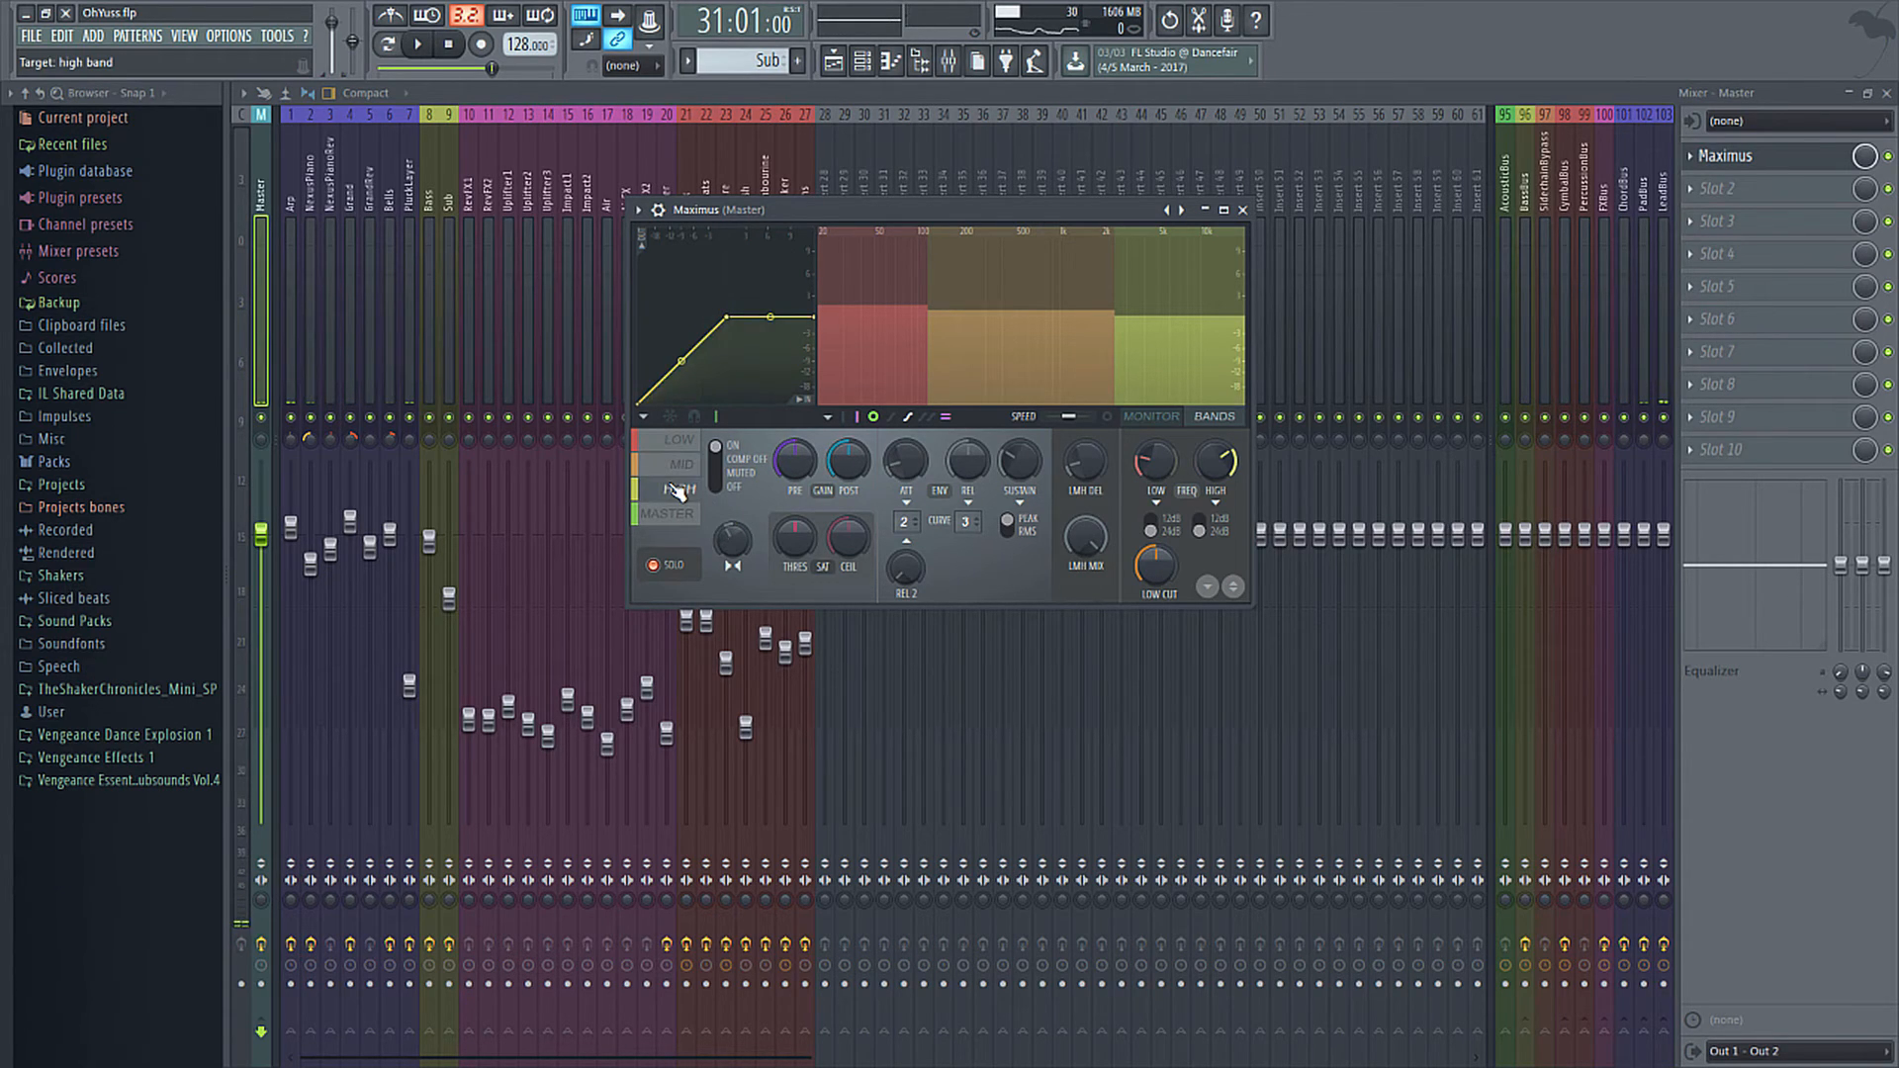
{"action": "key", "text": "space"}
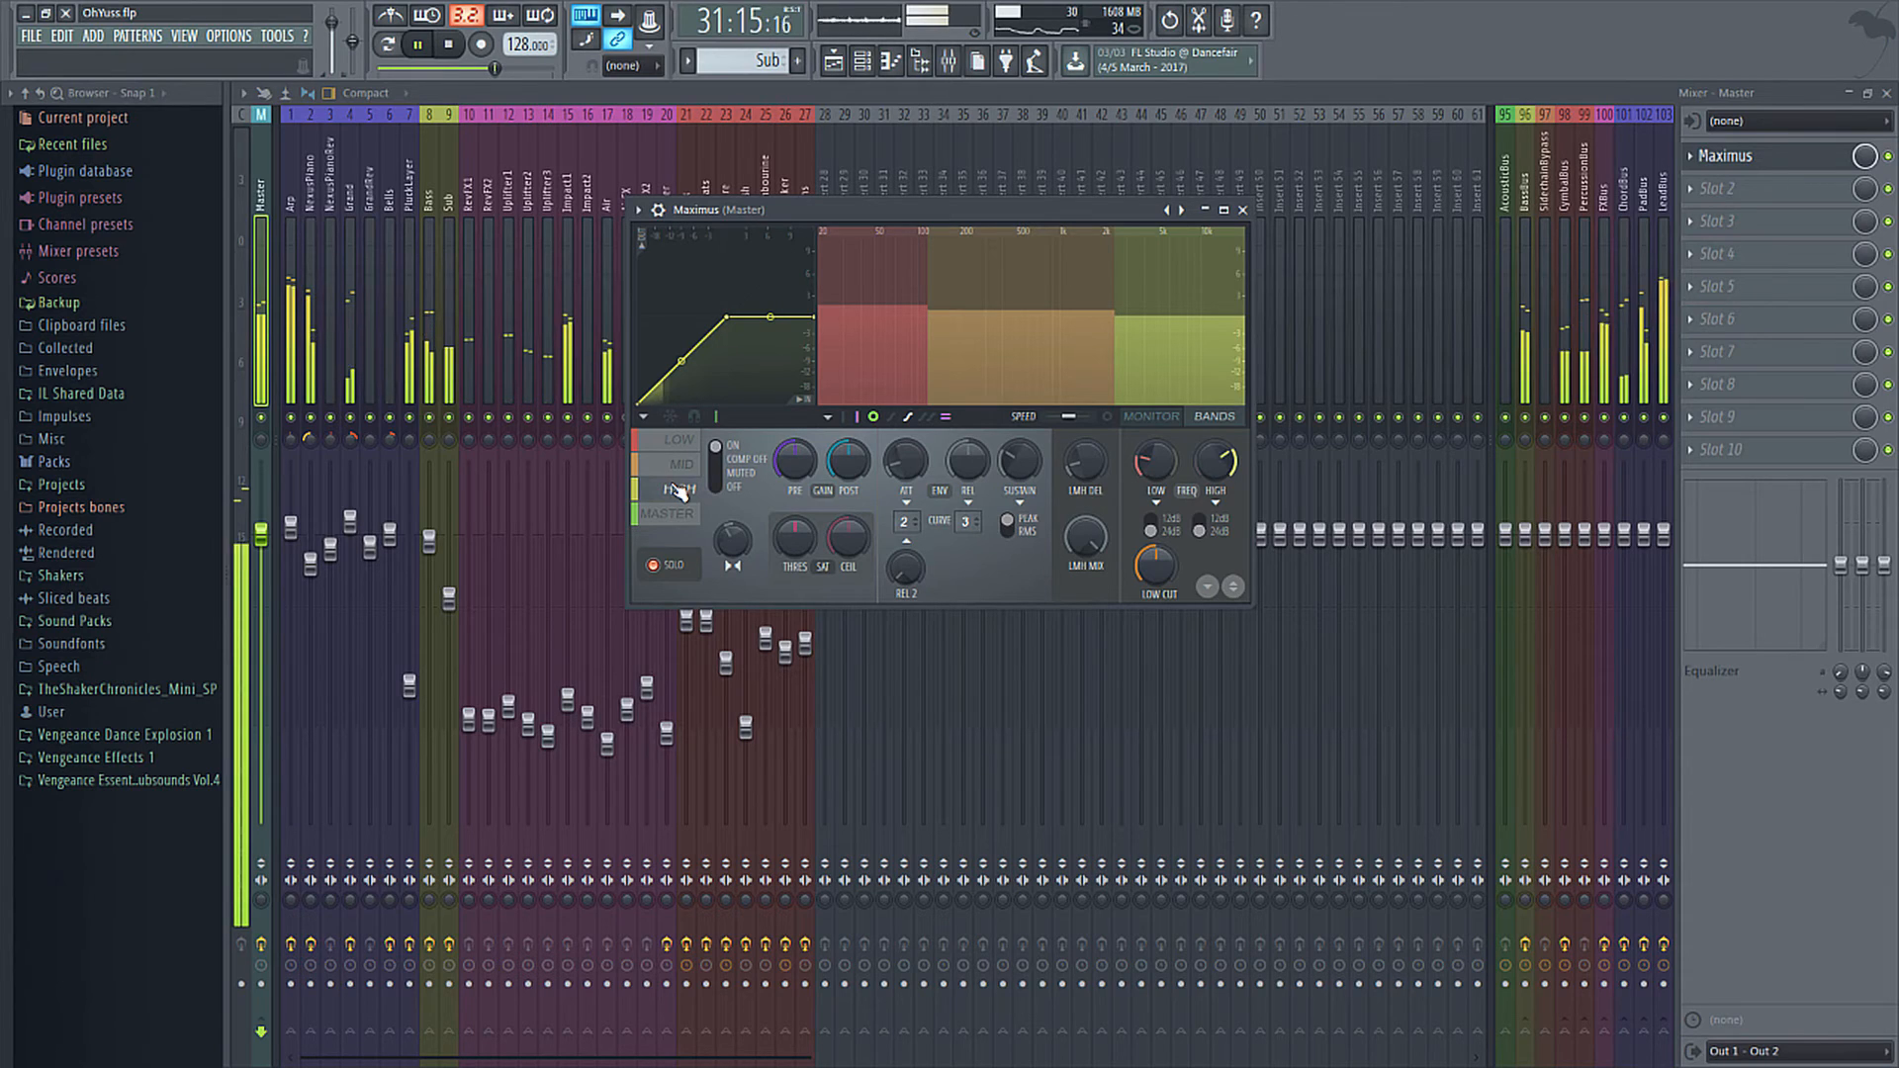
{"action": "mouse_move", "coordinate": [854, 459]}
{"action": "left_mouse_down"}
{"action": "mouse_move", "coordinate": [855, 420]}
{"action": "mouse_move", "coordinate": [844, 458]}
{"action": "left_mouse_up"}
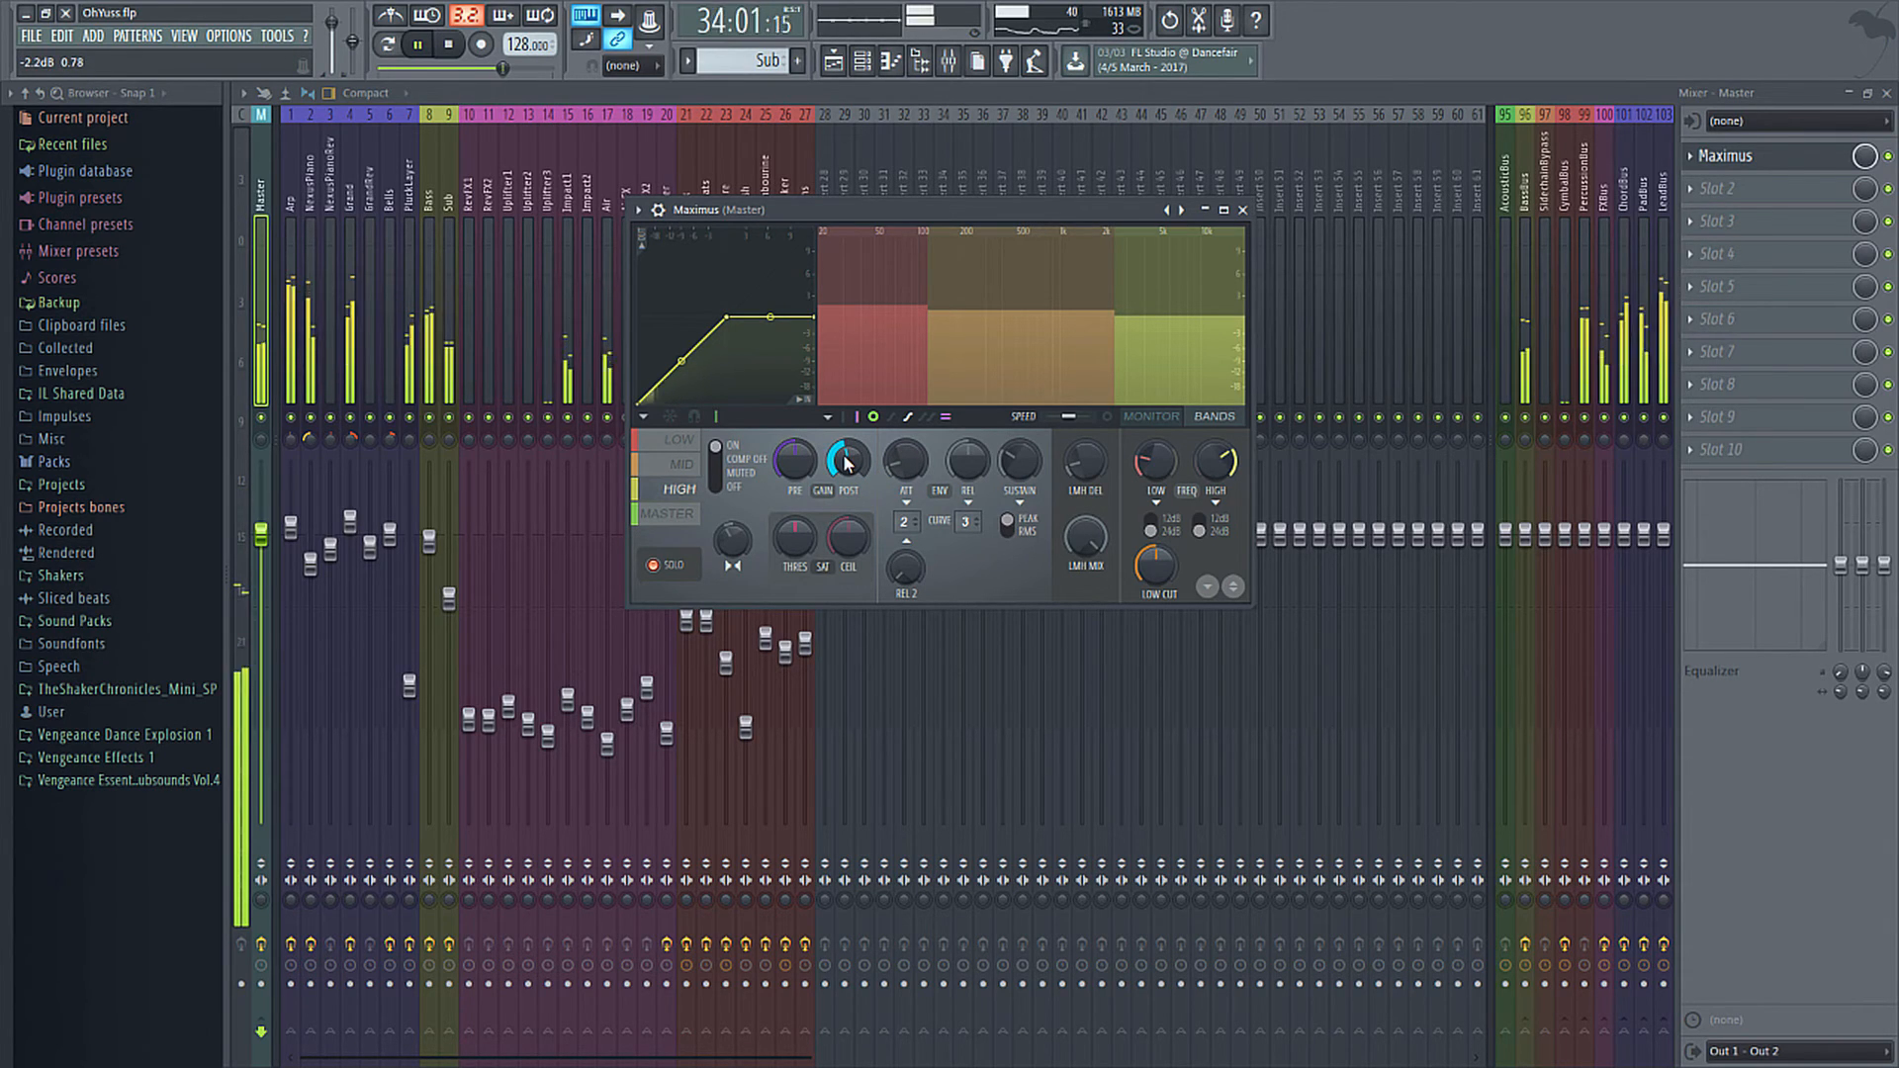
{"action": "key", "text": "space"}
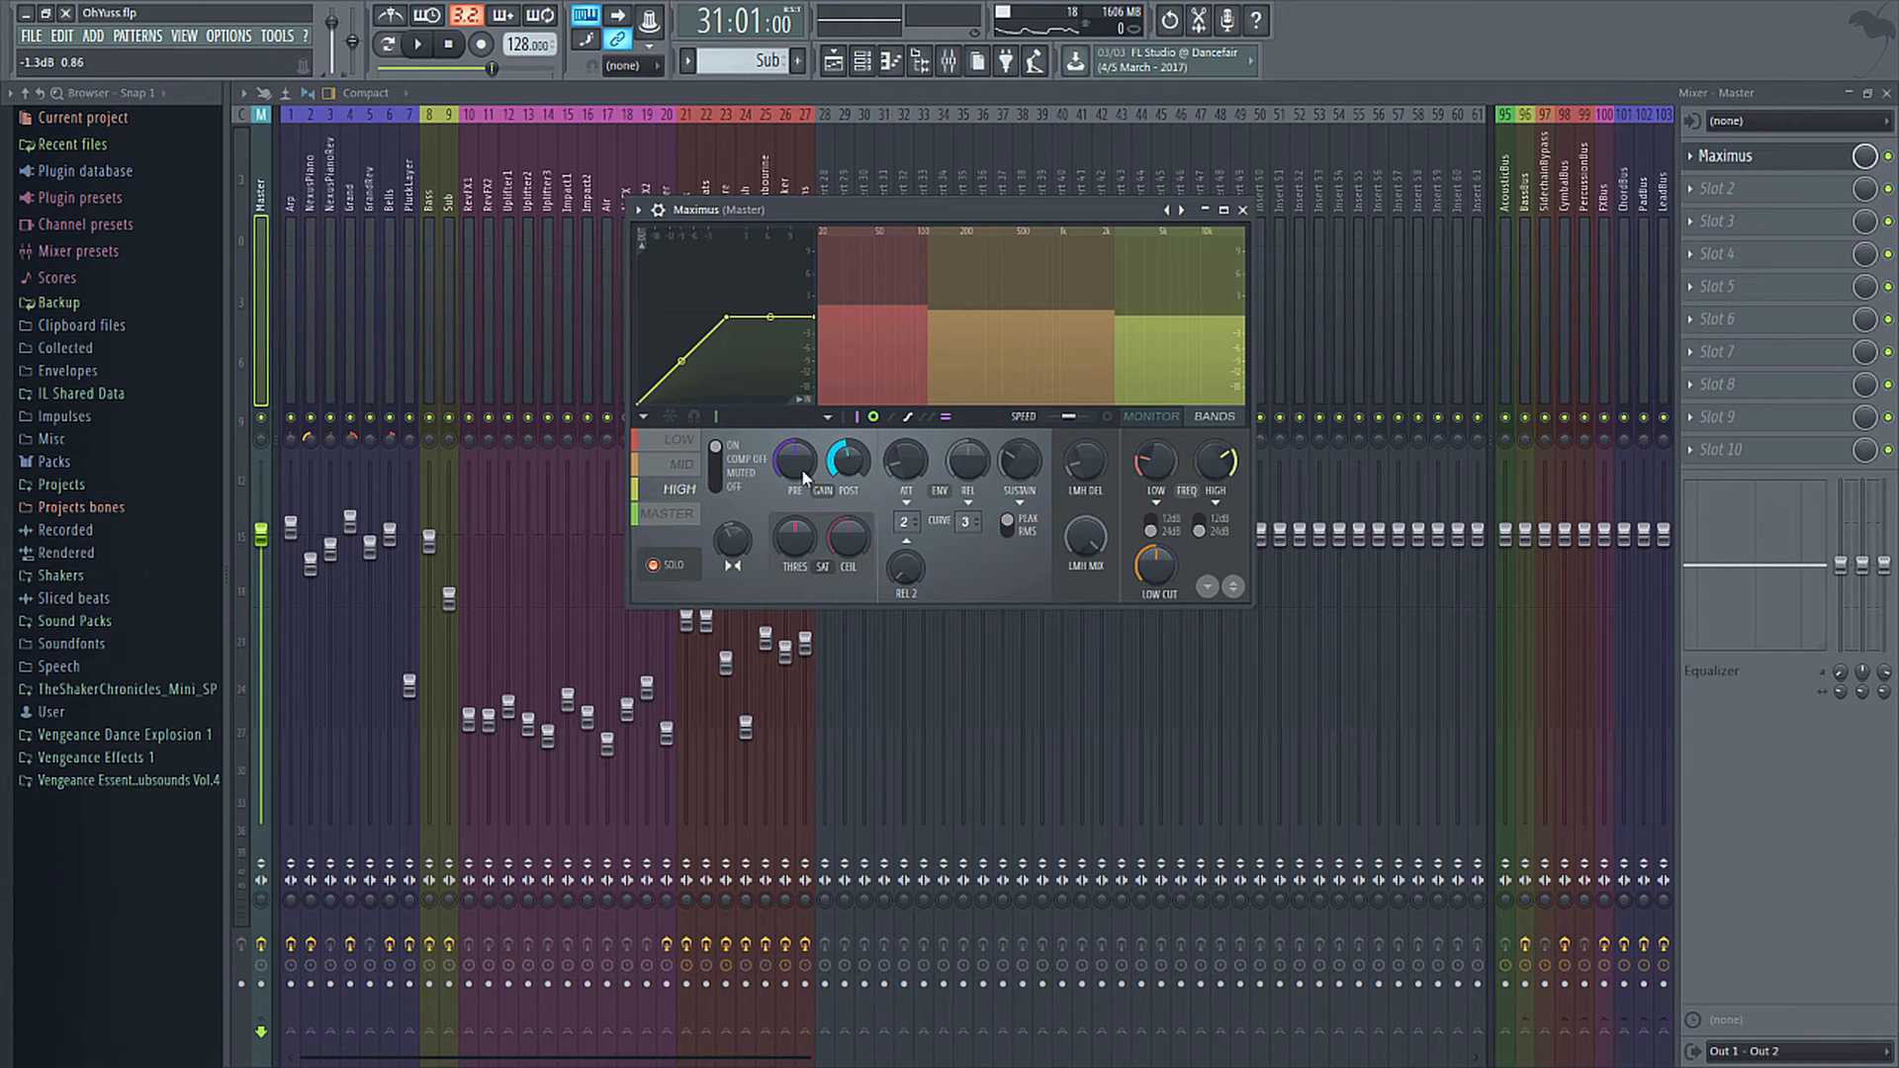
Look through the mid, low and high band settings in Maximus, and switch to the master band.
{"action": "left_click", "coordinate": [680, 469]}
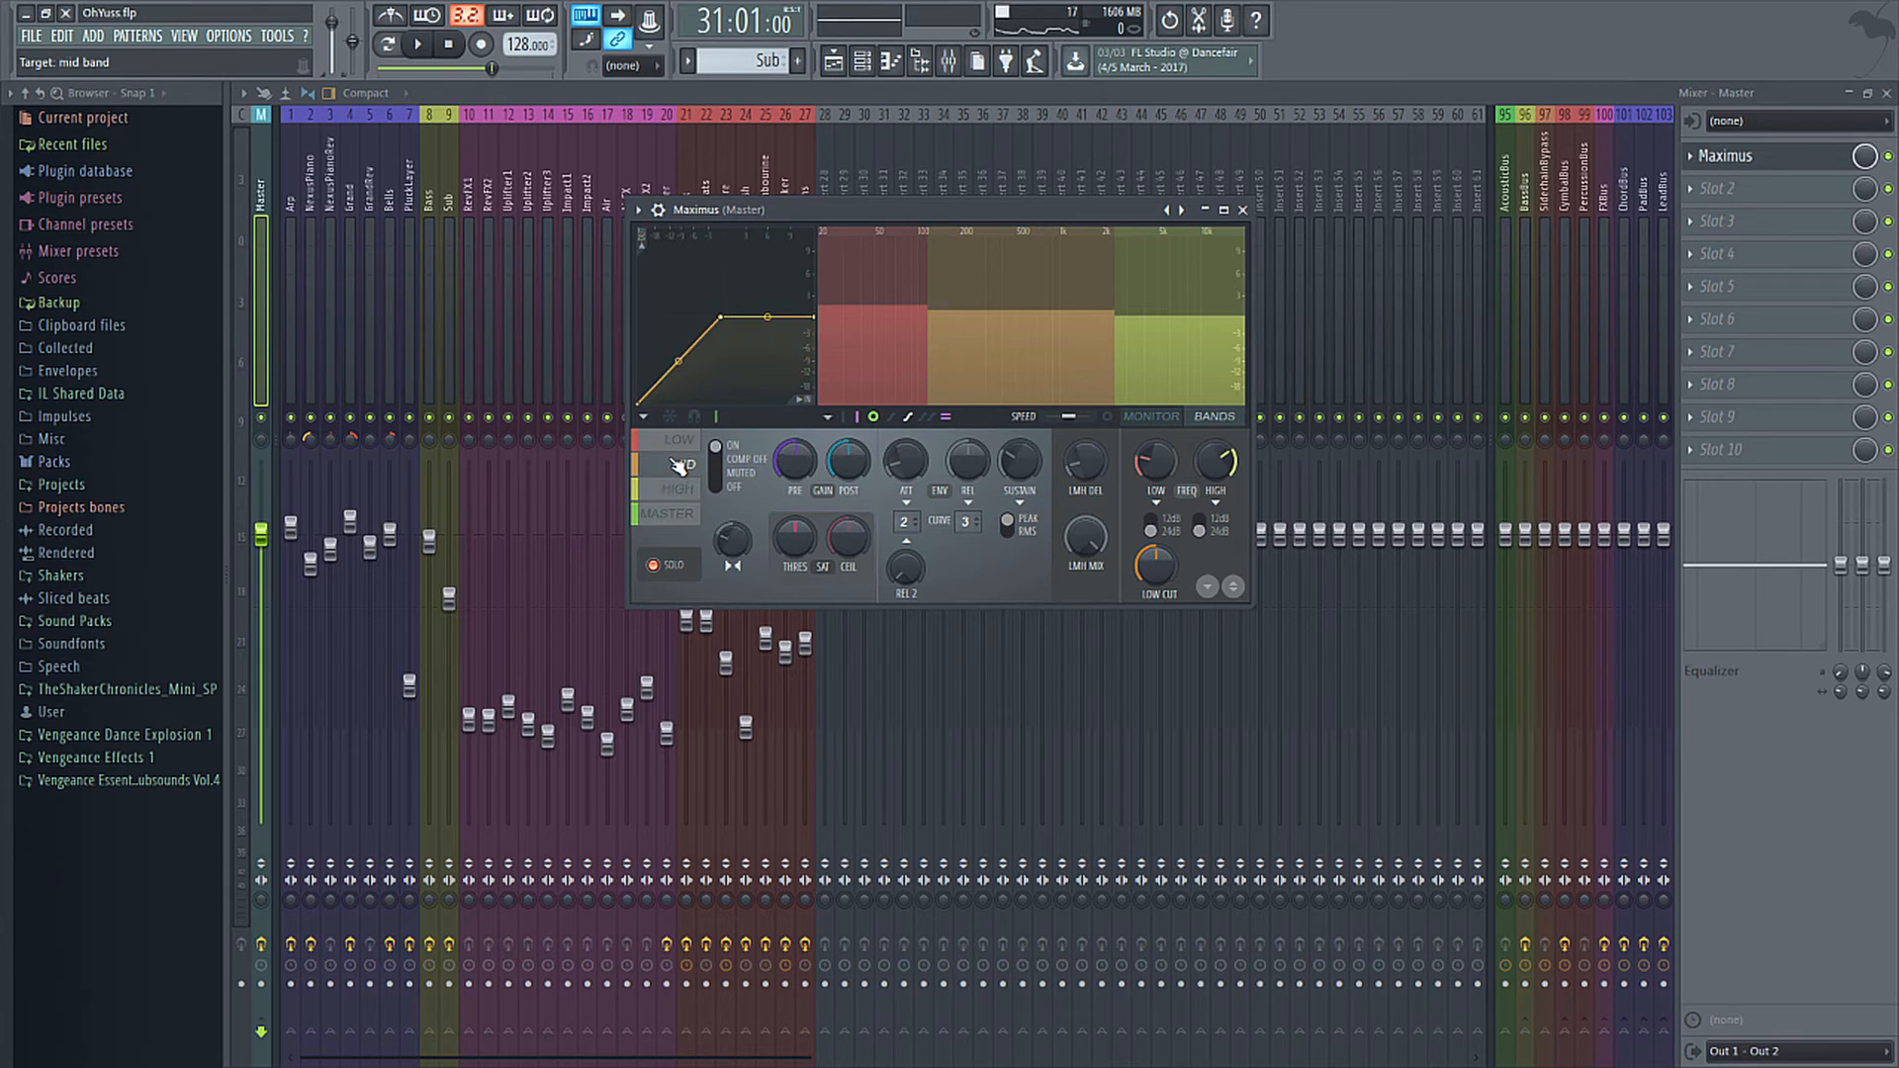
{"action": "left_click", "coordinate": [677, 444]}
{"action": "left_click", "coordinate": [687, 487]}
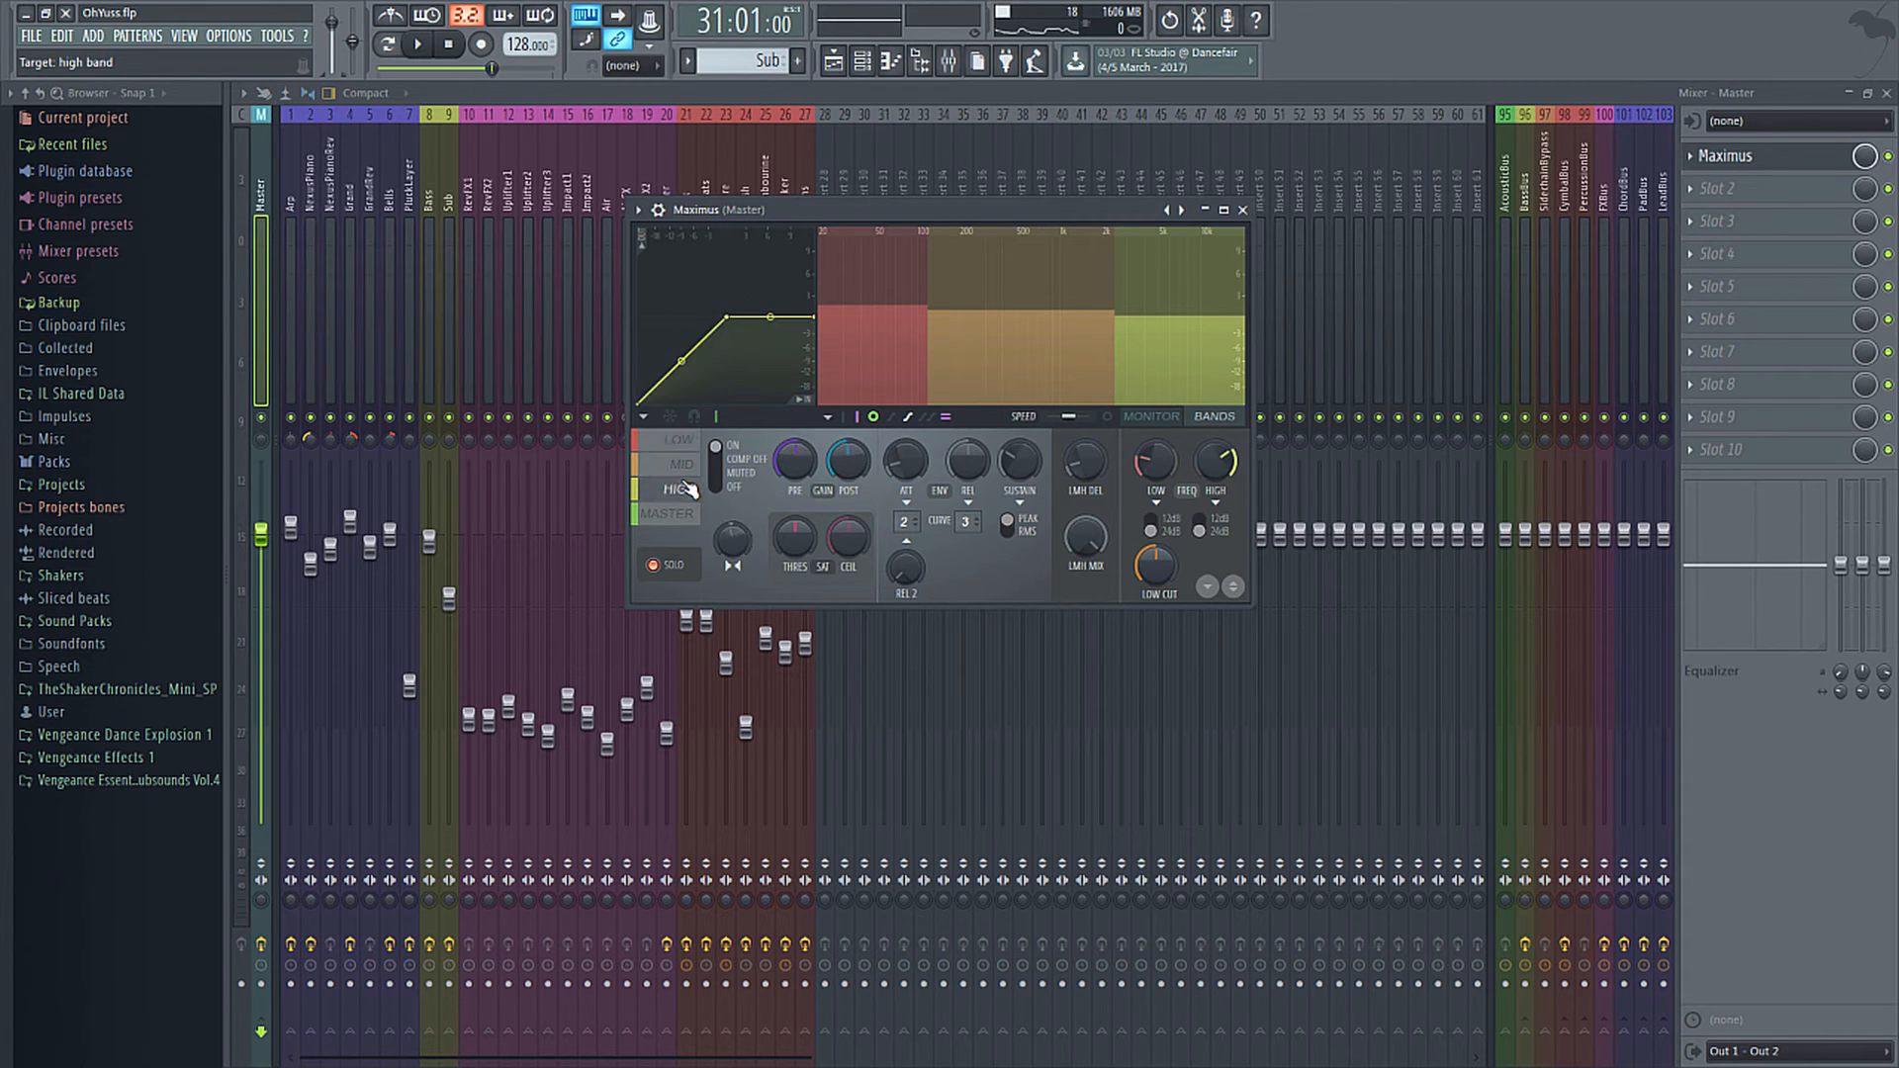
{"action": "left_click", "coordinate": [681, 518]}
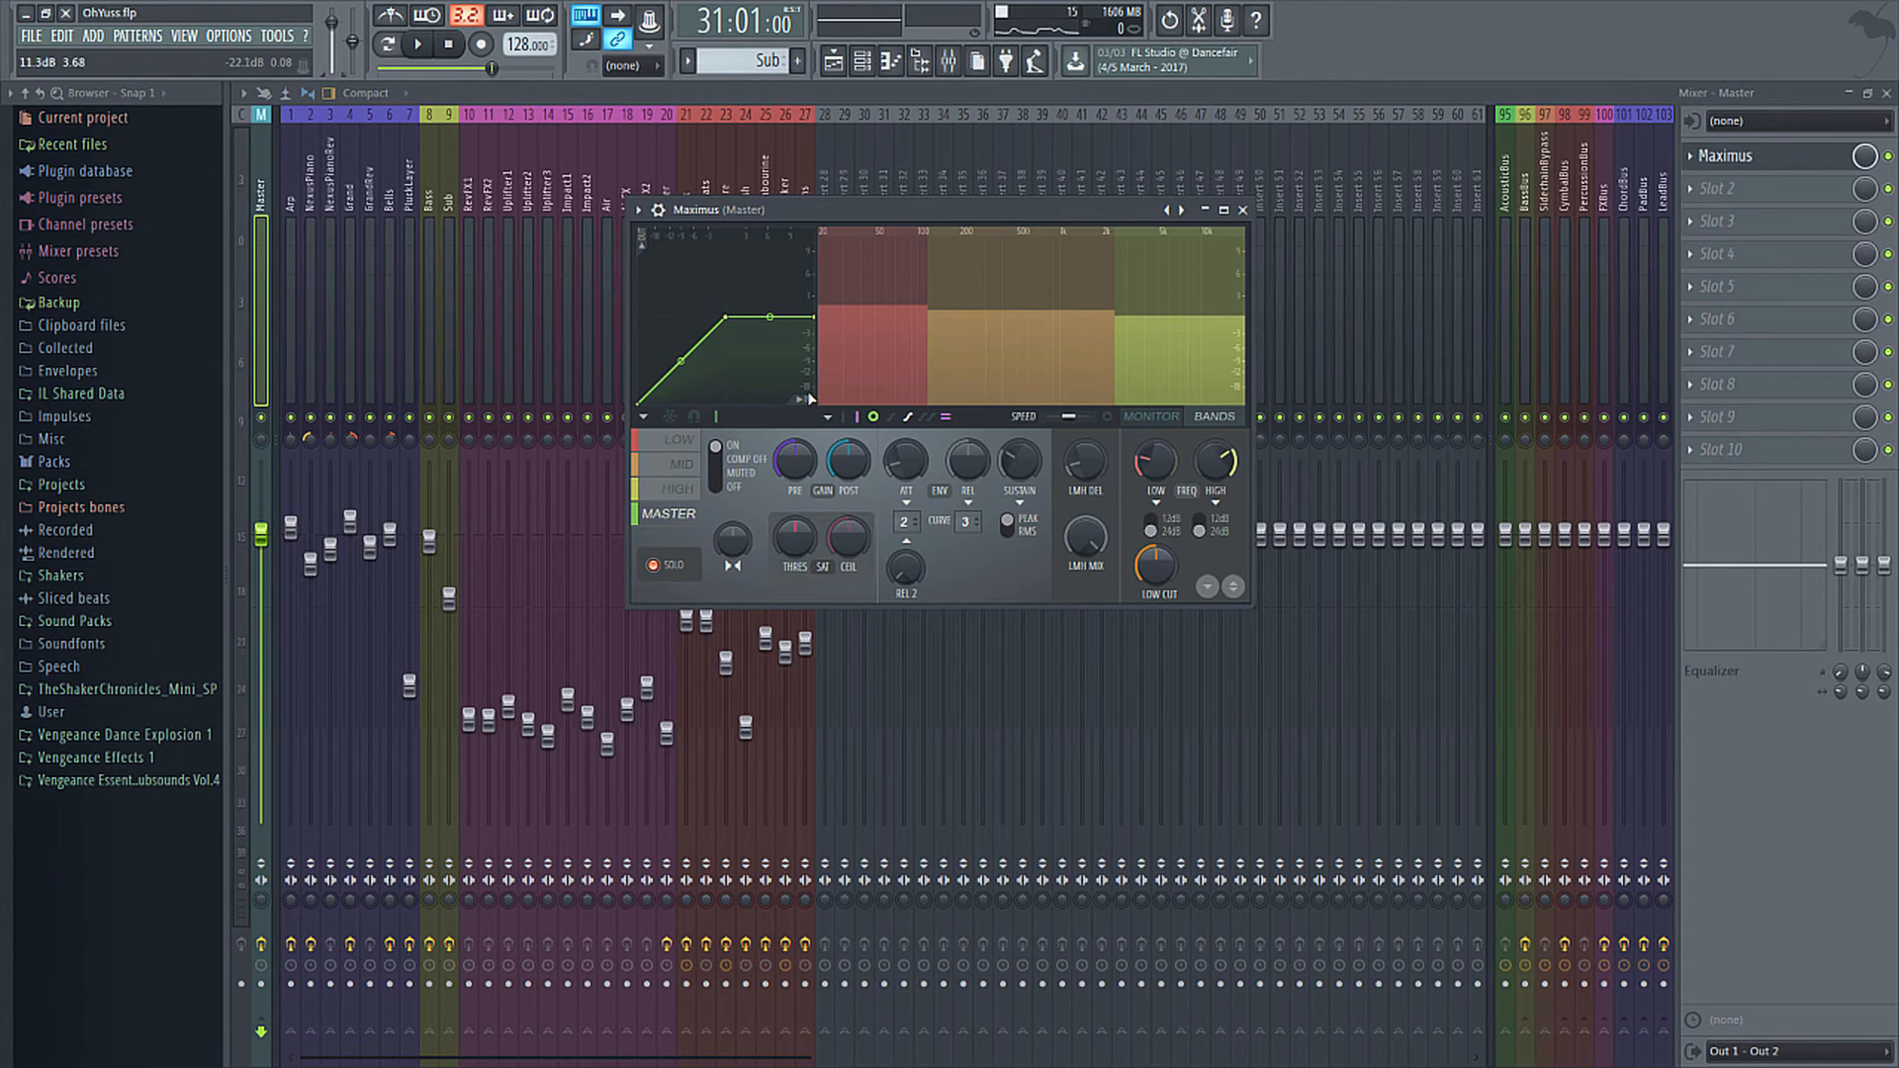
Try raising the master band's pre gain and post gain while the song plays.
{"action": "key", "text": "space"}
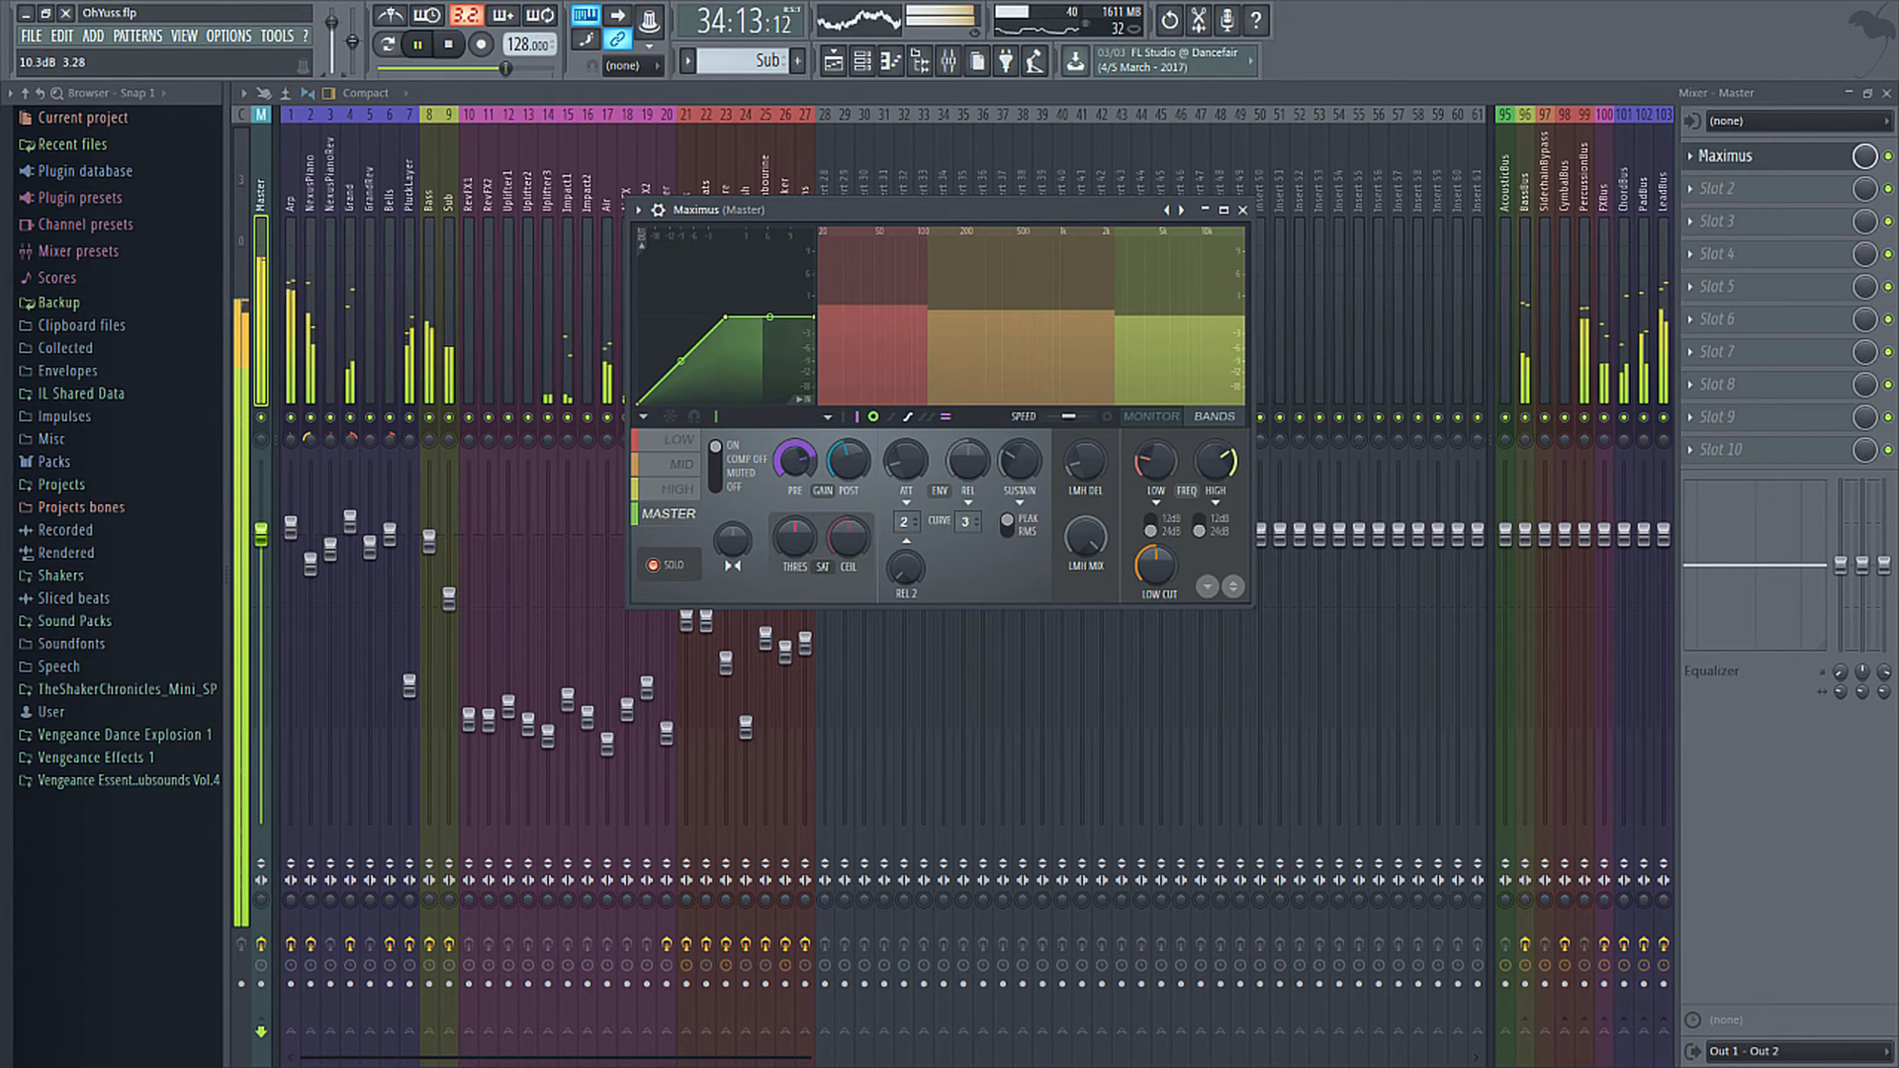
{"action": "left_click_drag", "start_coordinate": [794, 460], "coordinate": [848, 464]}
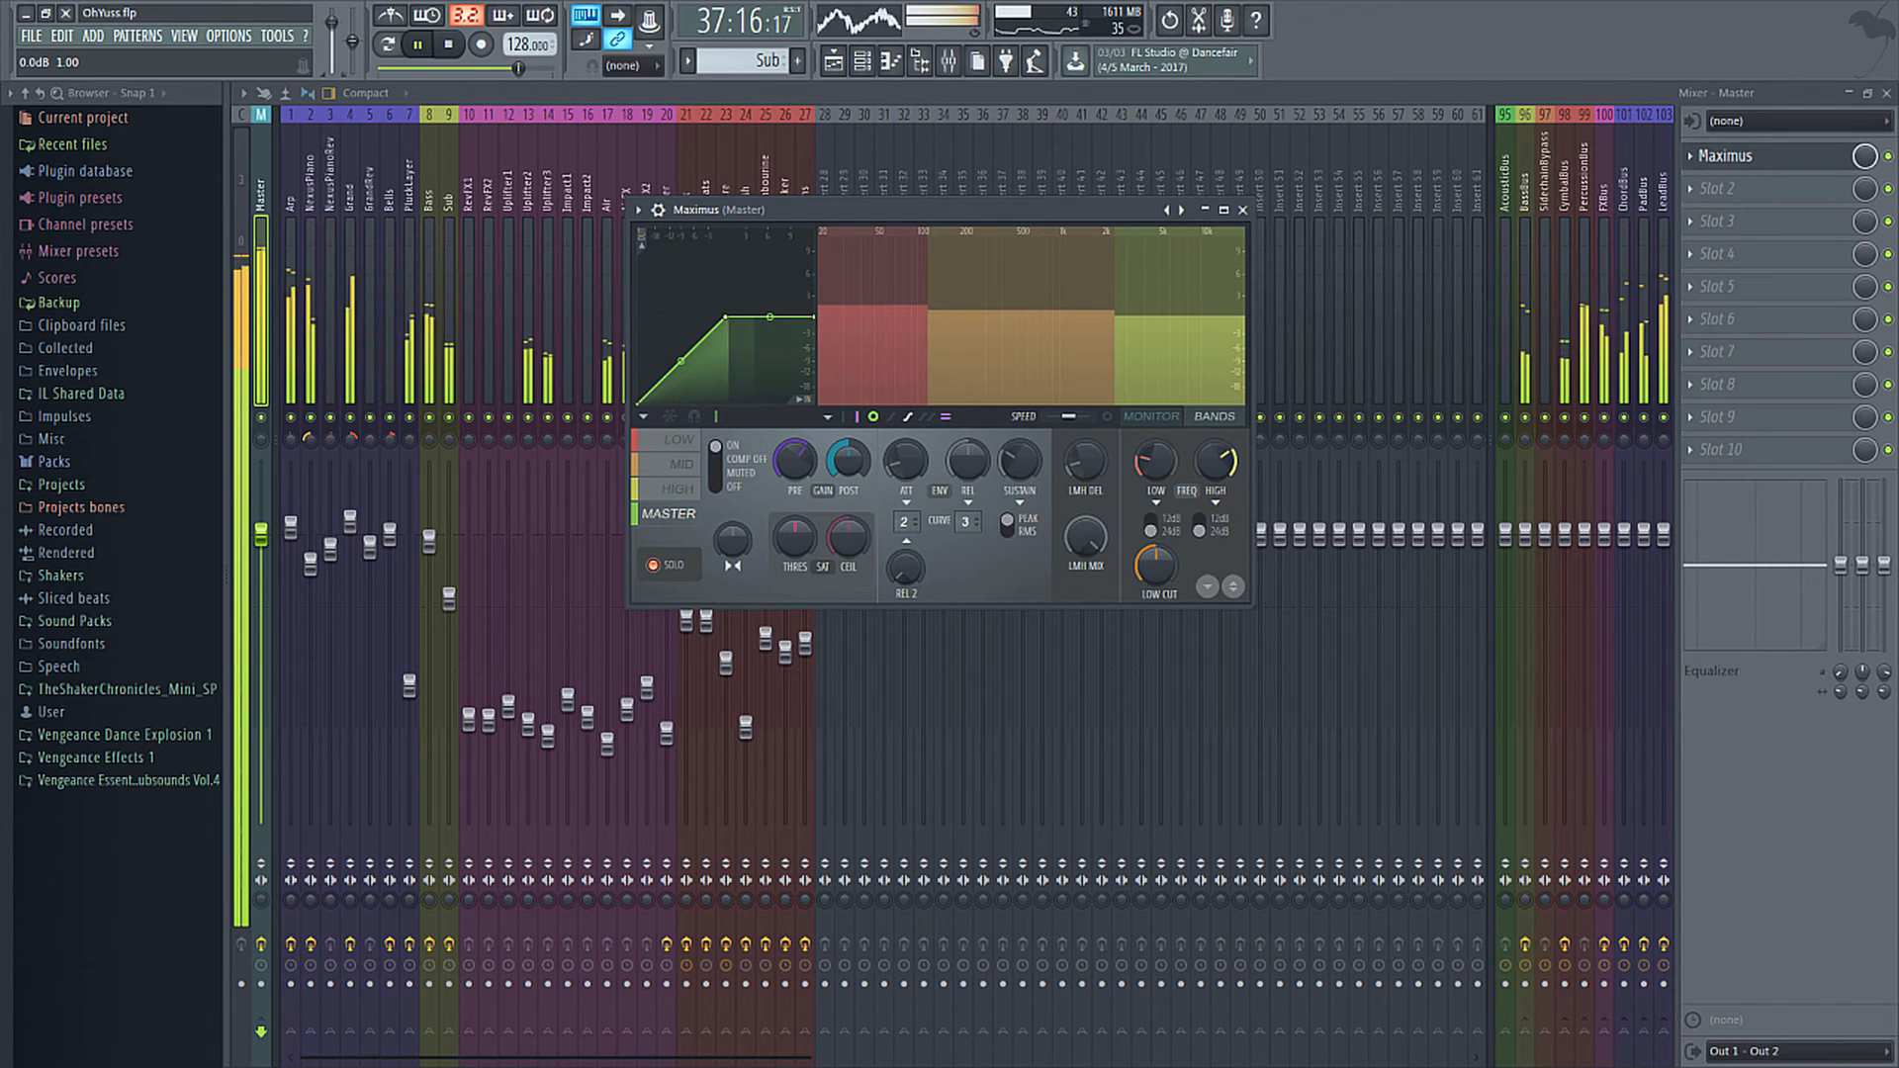
{"action": "left_click_drag", "start_coordinate": [848, 464], "coordinate": [848, 463]}
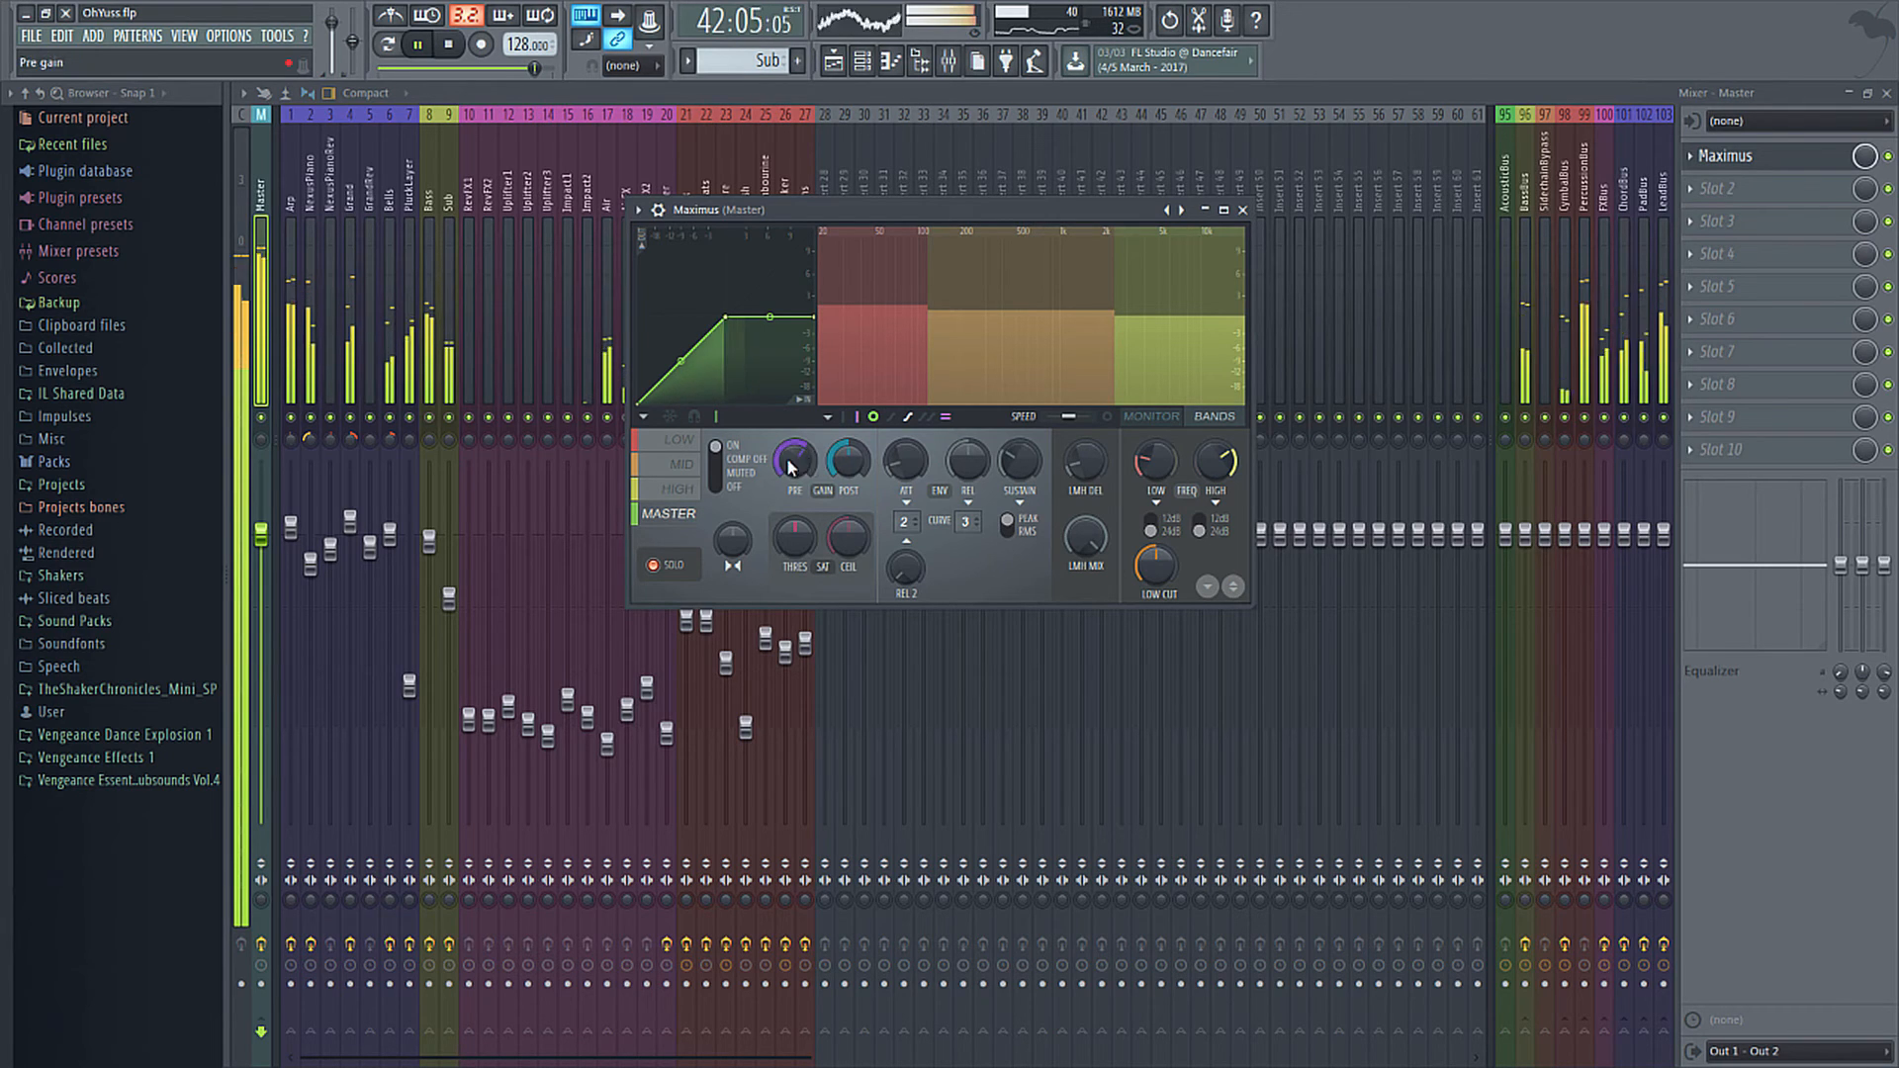
{"action": "left_click_drag", "start_coordinate": [795, 460], "coordinate": [796, 472]}
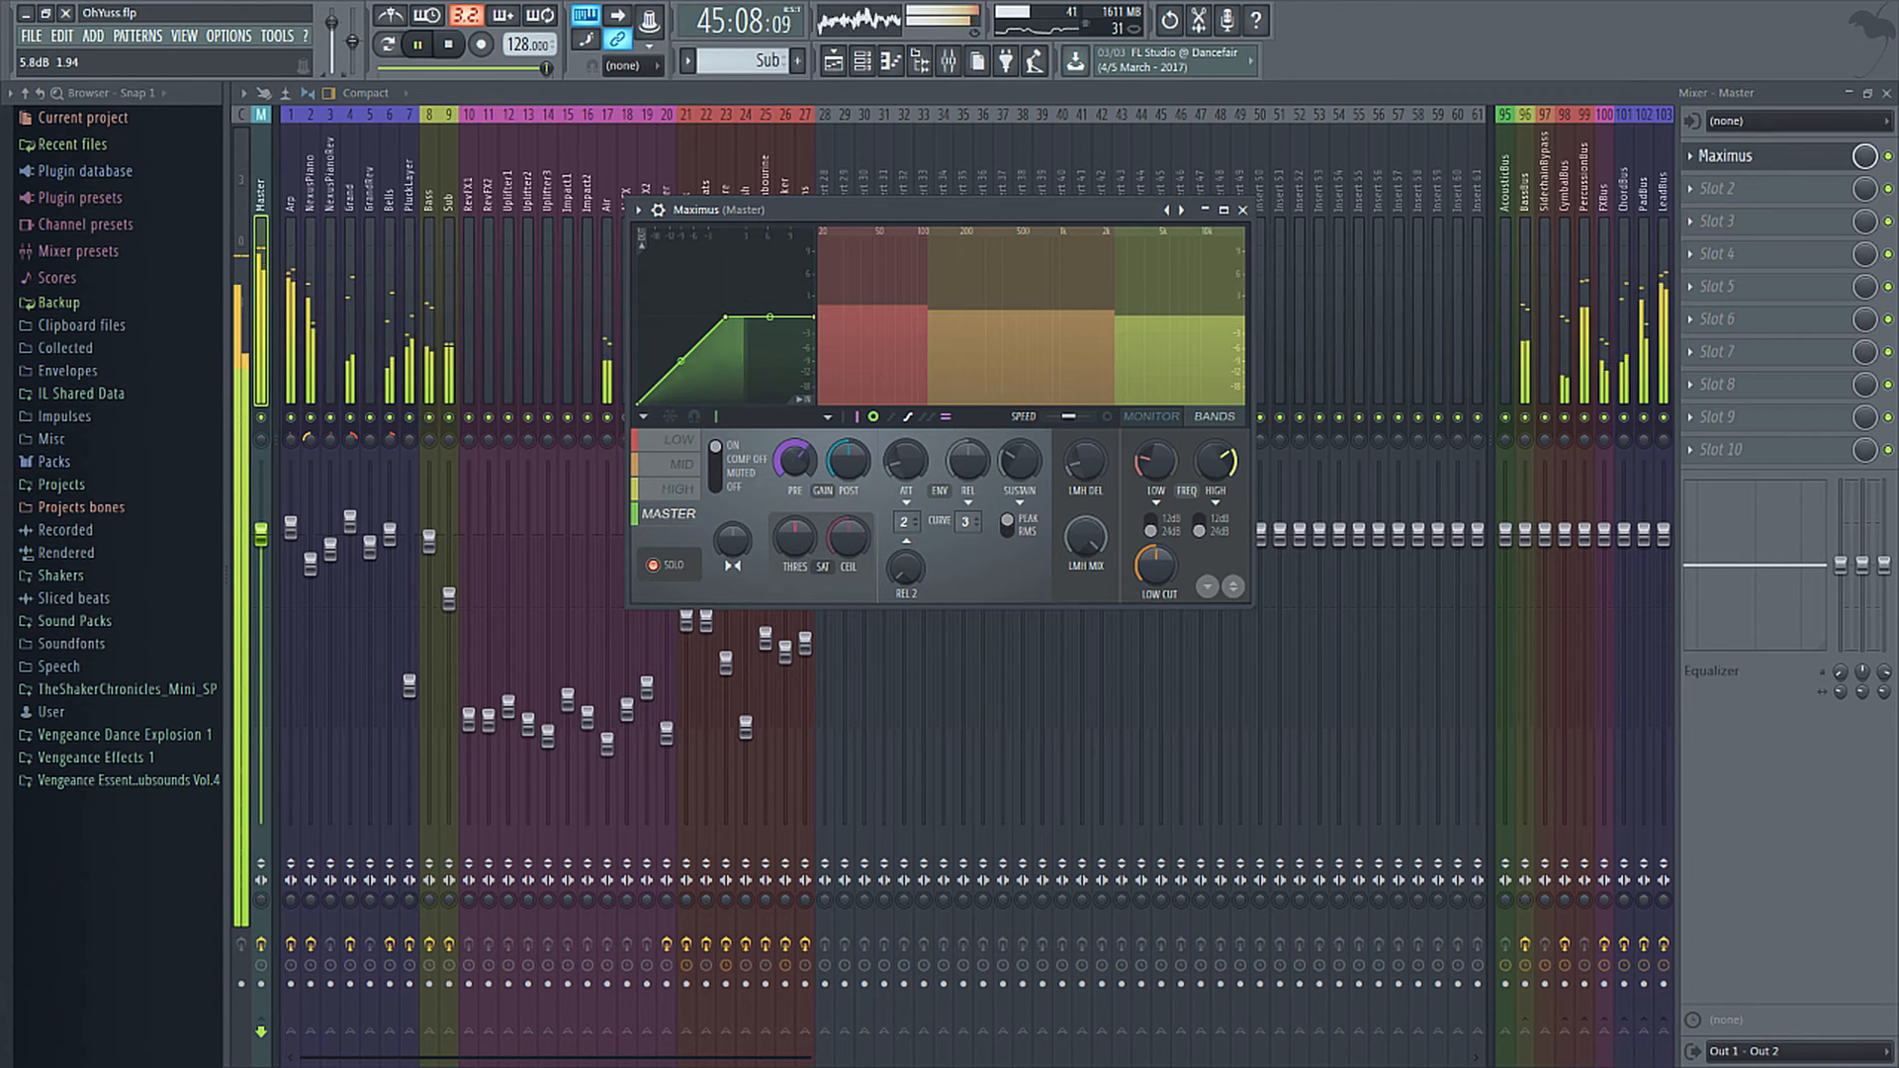
{"action": "left_click_drag", "start_coordinate": [795, 470], "coordinate": [795, 473]}
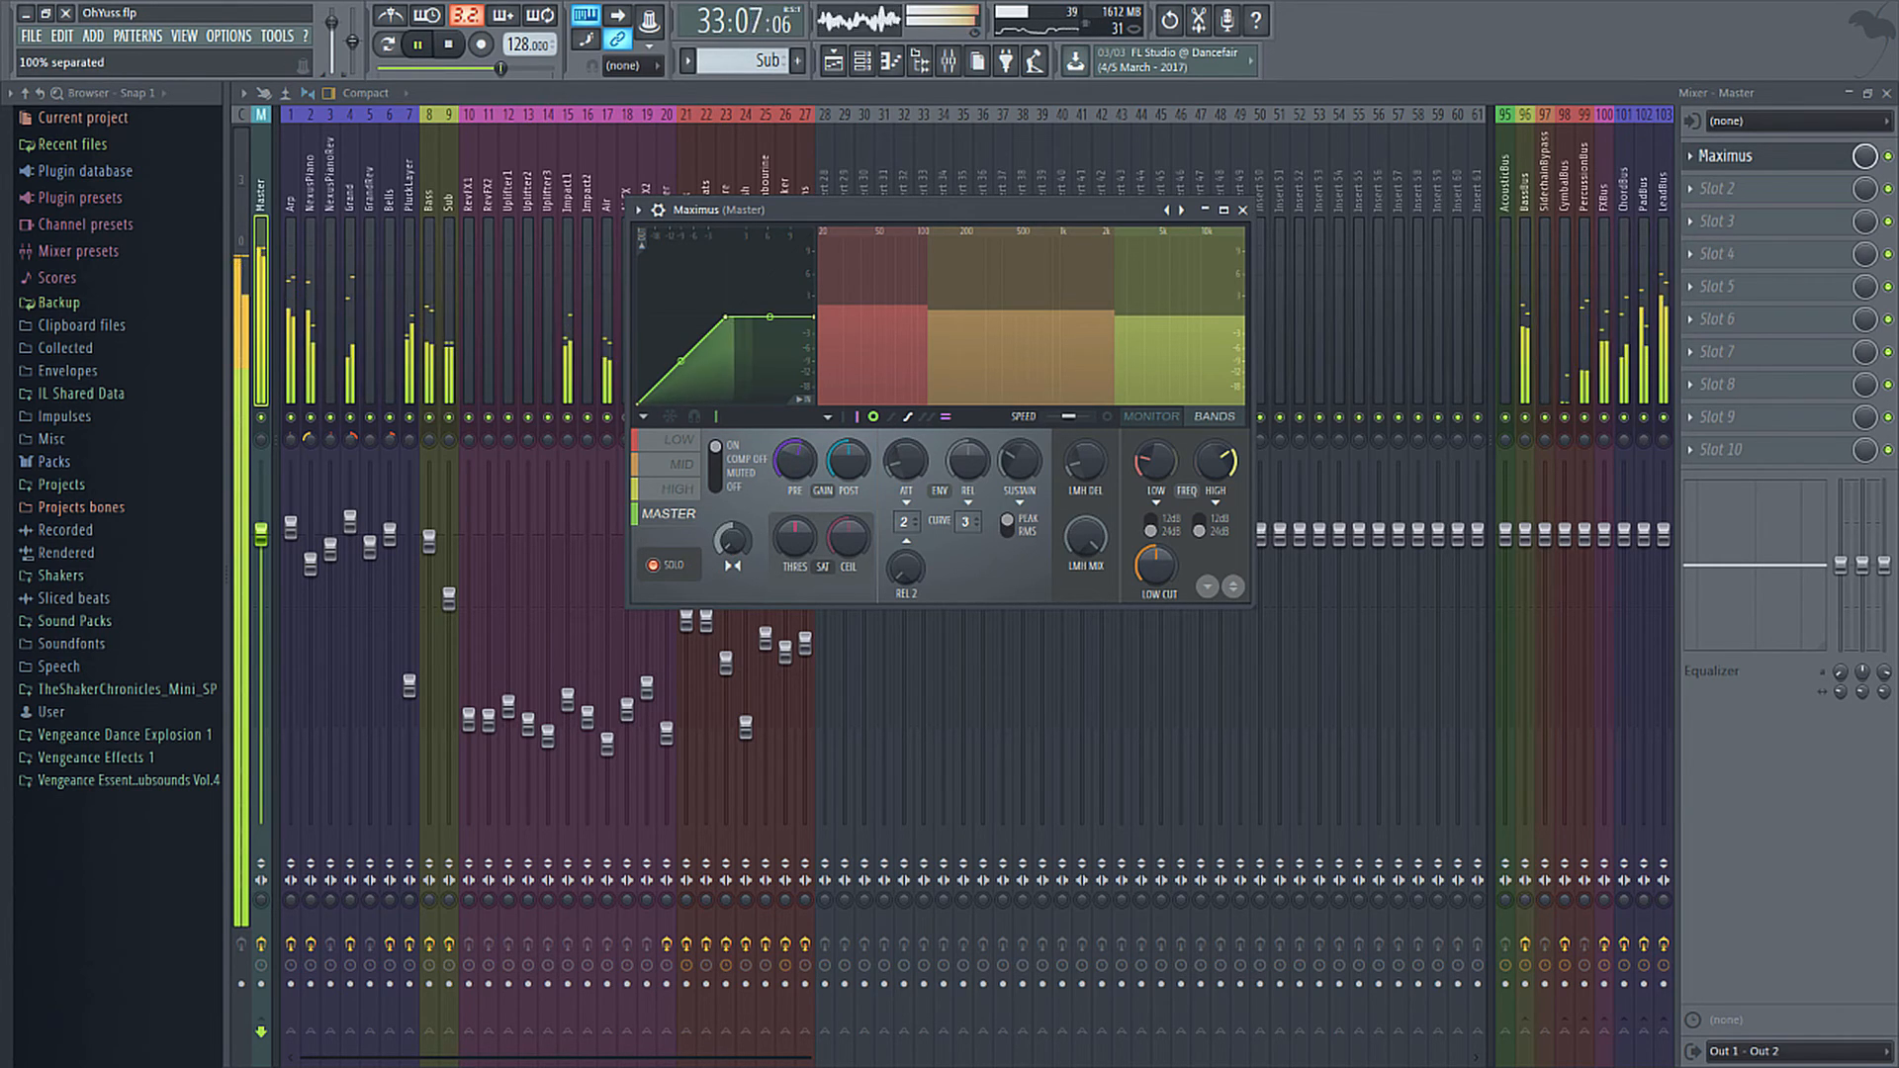
Turn band solo off while trying 100% stereo separation on the master band and about 45% on the mid band.
{"action": "left_click_drag", "start_coordinate": [732, 540], "coordinate": [732, 485]}
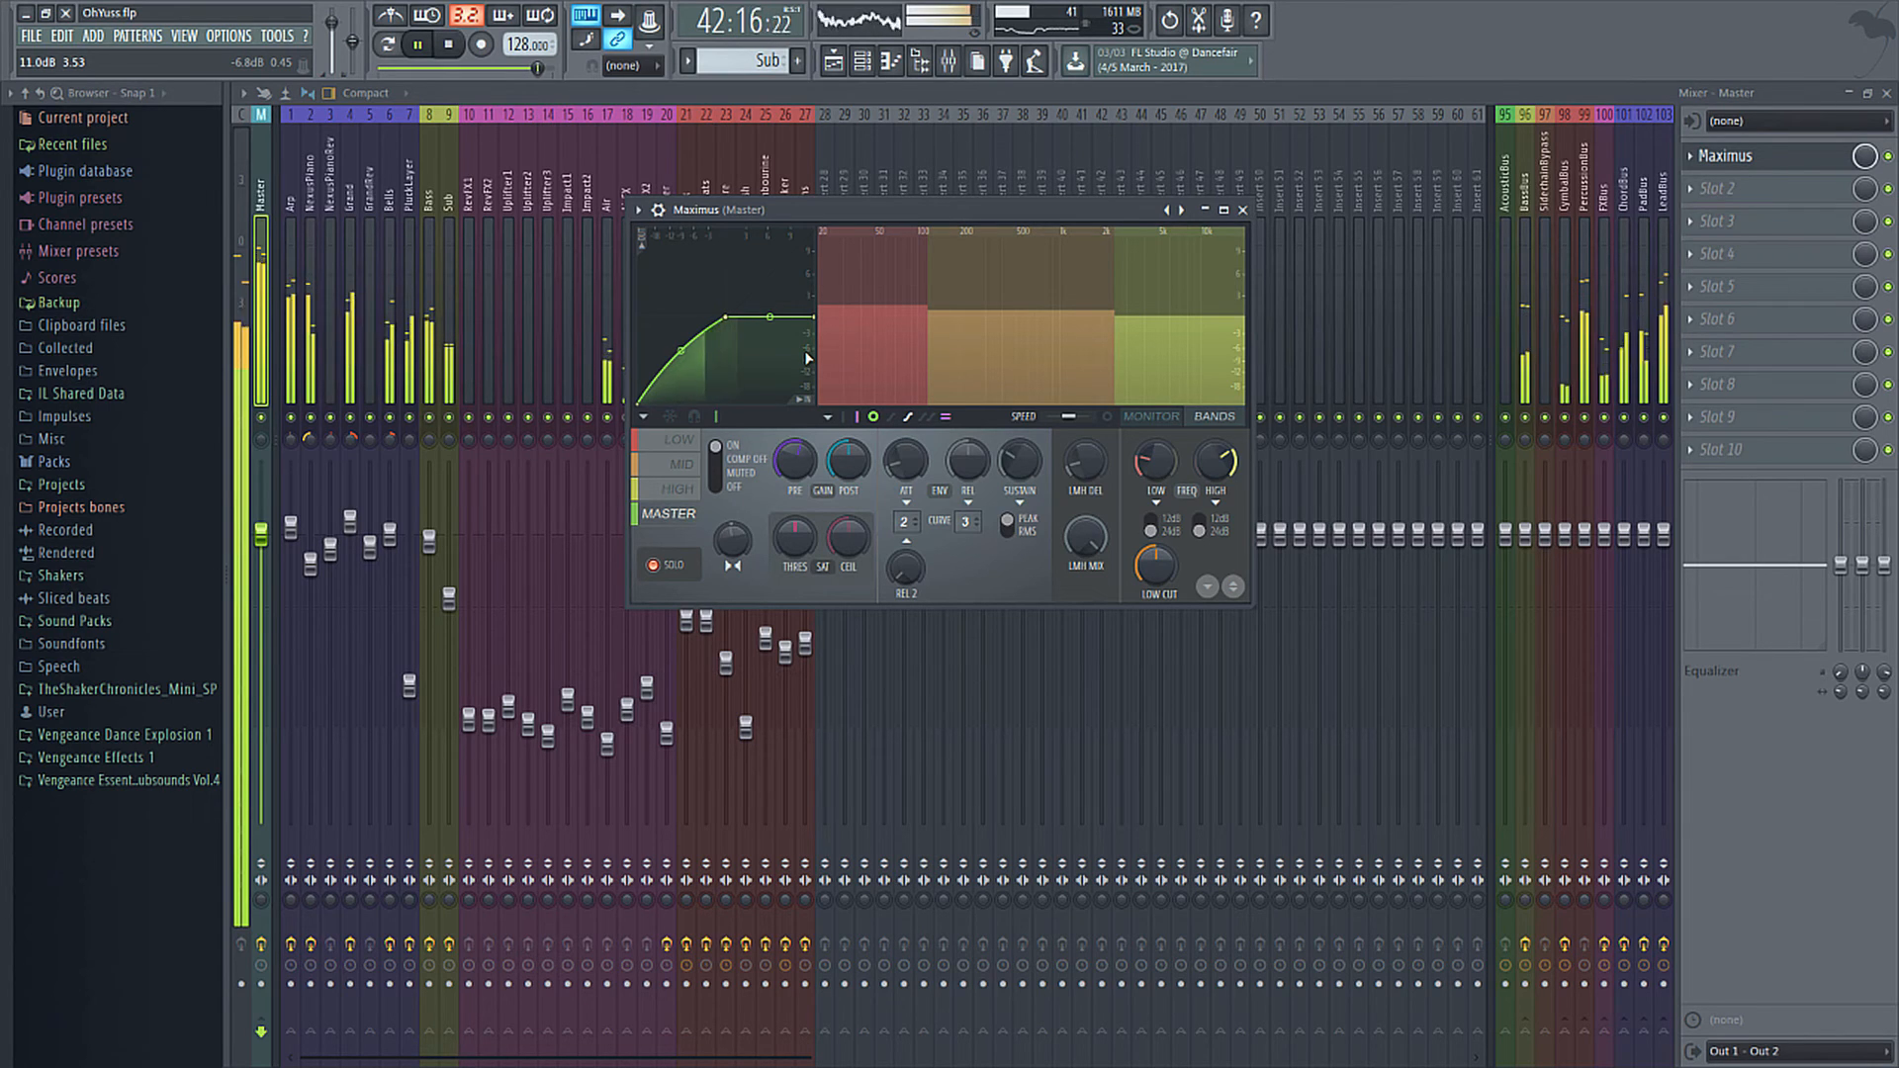
{"action": "left_click", "coordinate": [682, 463]}
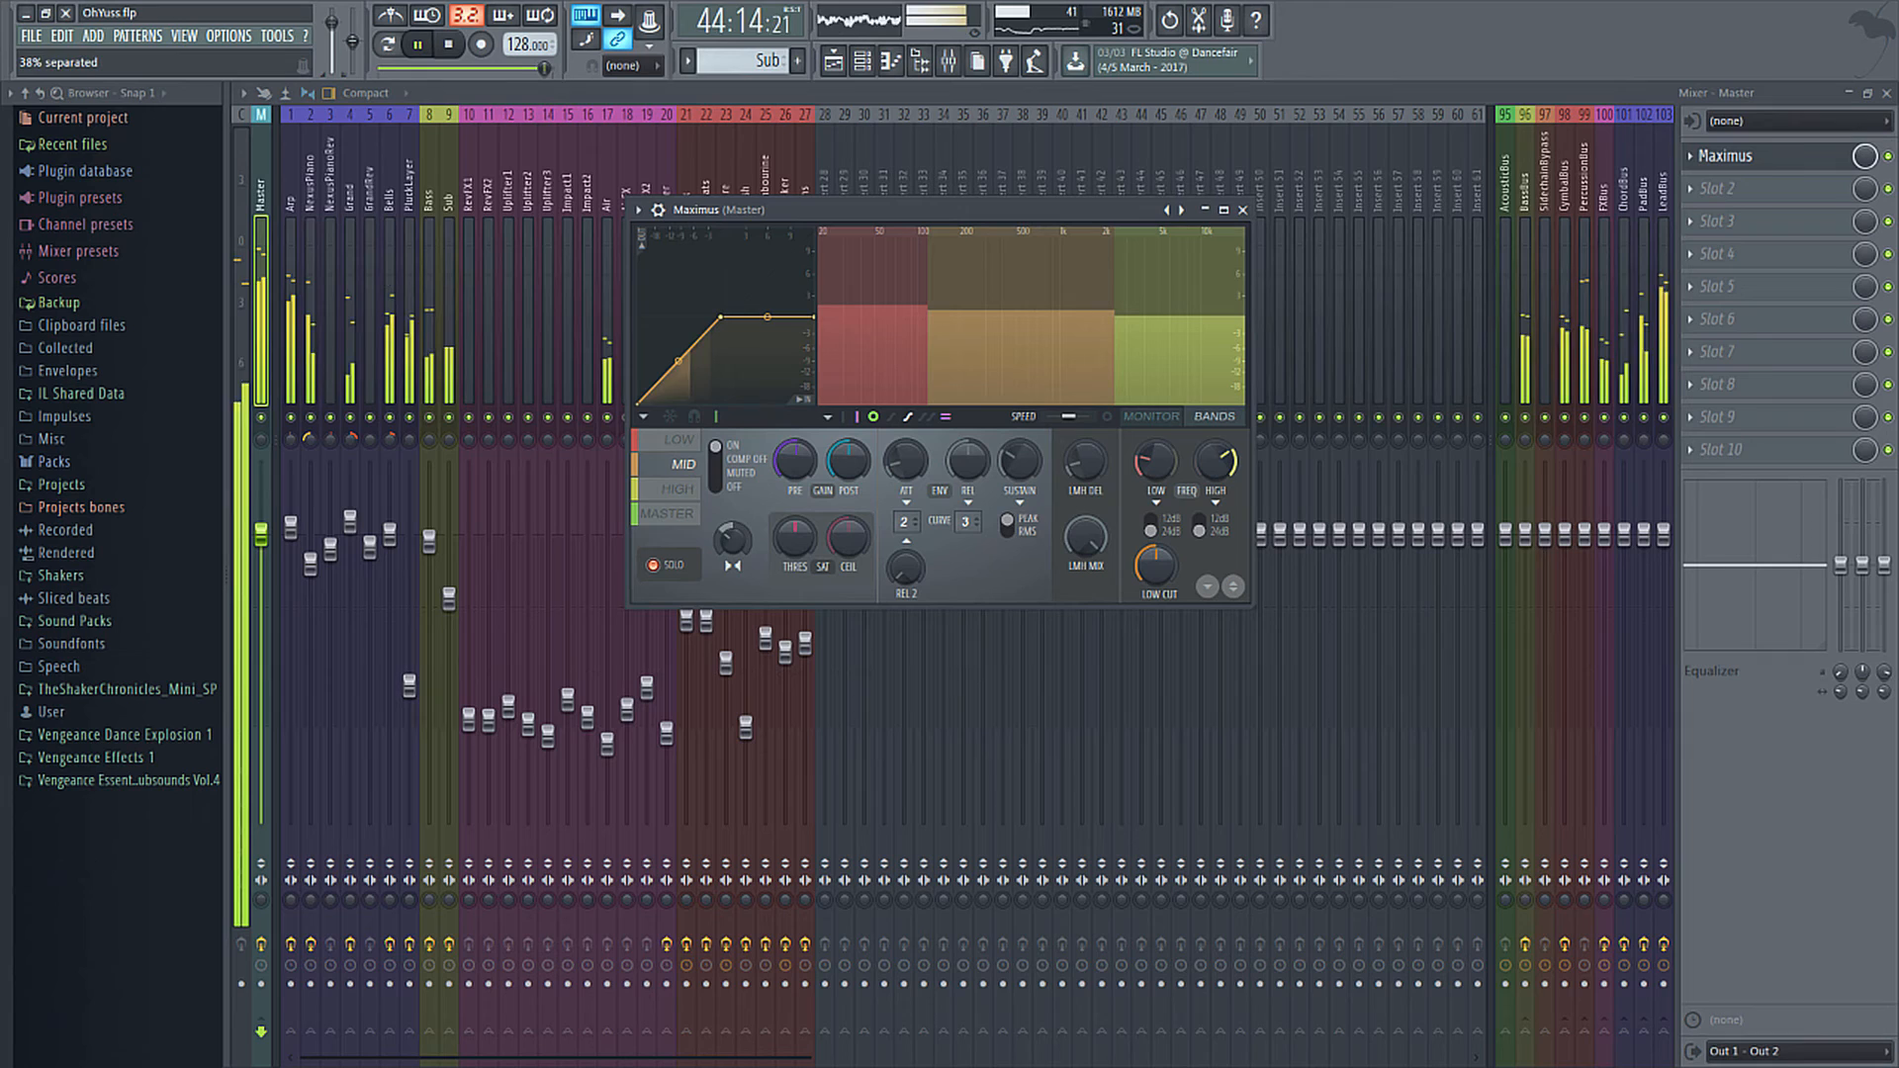
{"action": "left_click", "coordinate": [664, 570]}
{"action": "mouse_move", "coordinate": [730, 541]}
{"action": "left_mouse_down"}
{"action": "mouse_move", "coordinate": [730, 589]}
{"action": "mouse_move", "coordinate": [729, 539]}
{"action": "mouse_move", "coordinate": [753, 516]}
{"action": "left_mouse_up"}
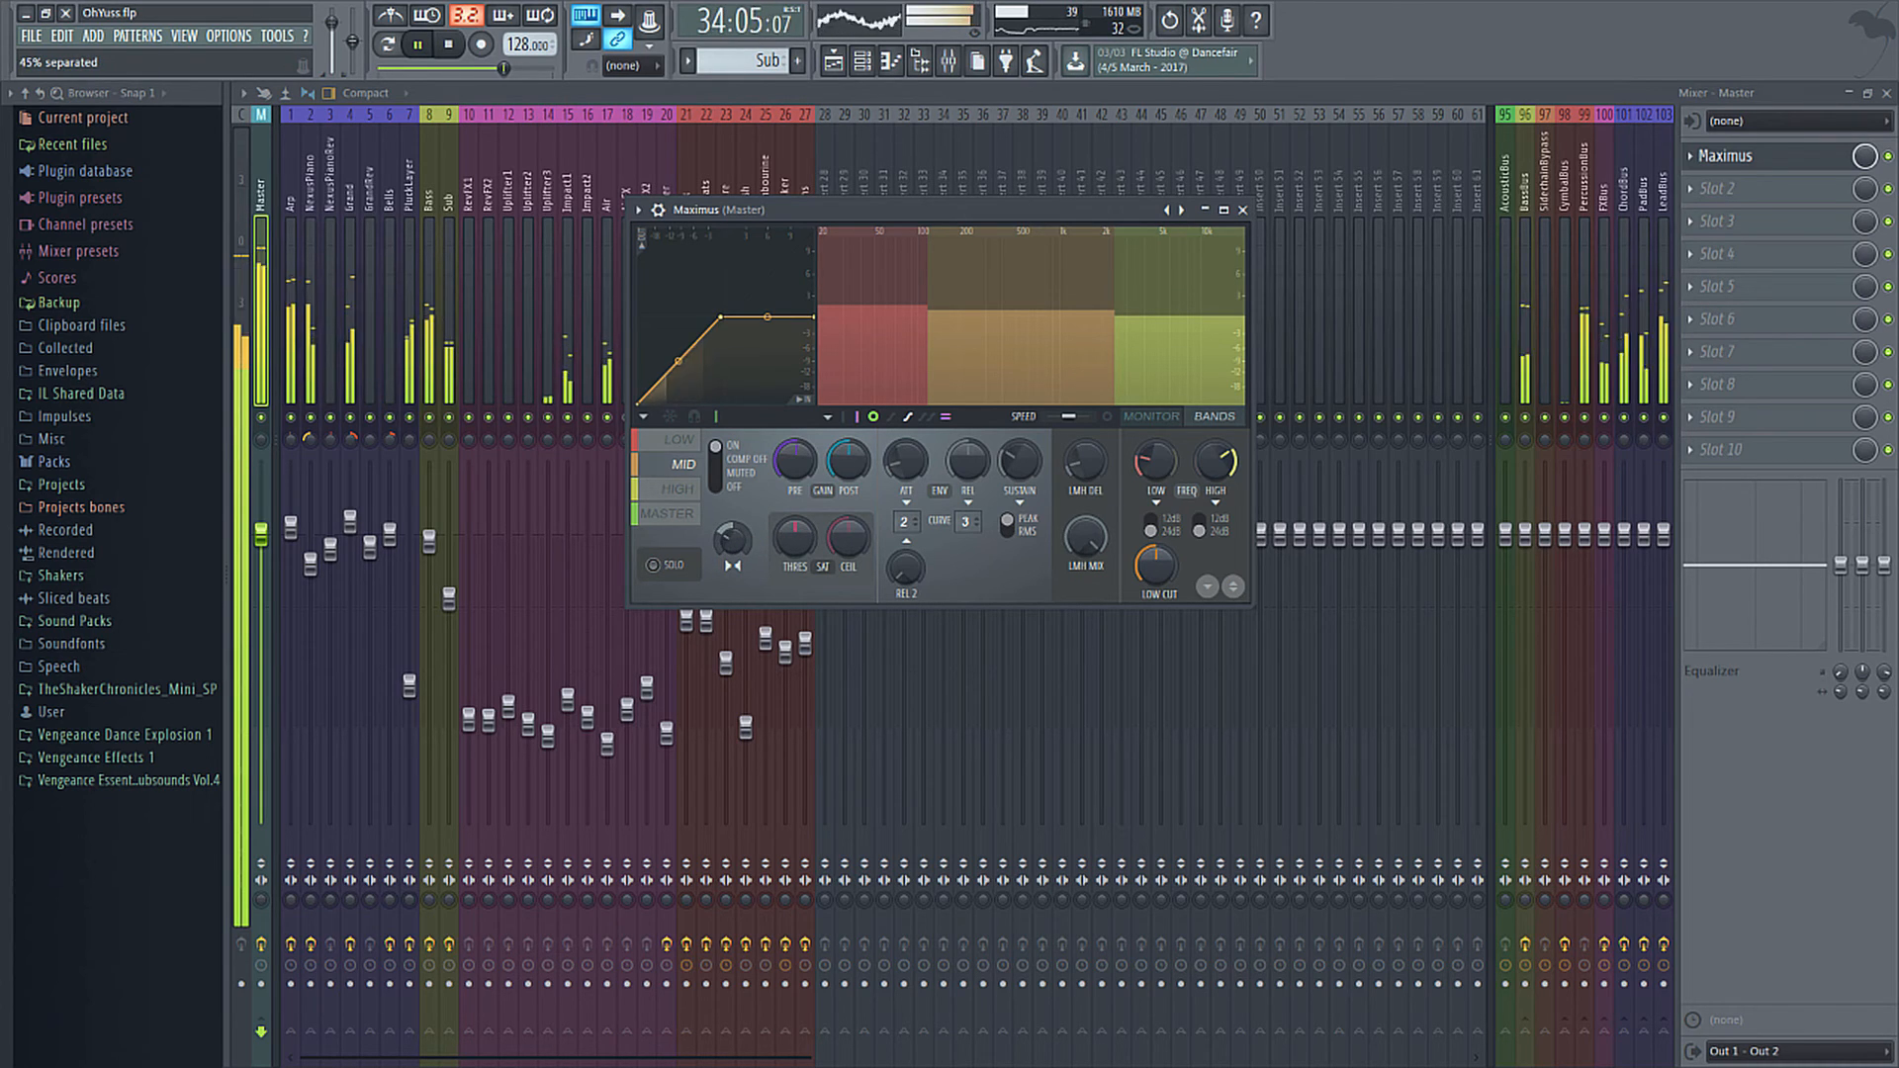
{"action": "left_click", "coordinate": [678, 488]}
{"action": "left_click", "coordinate": [682, 464]}
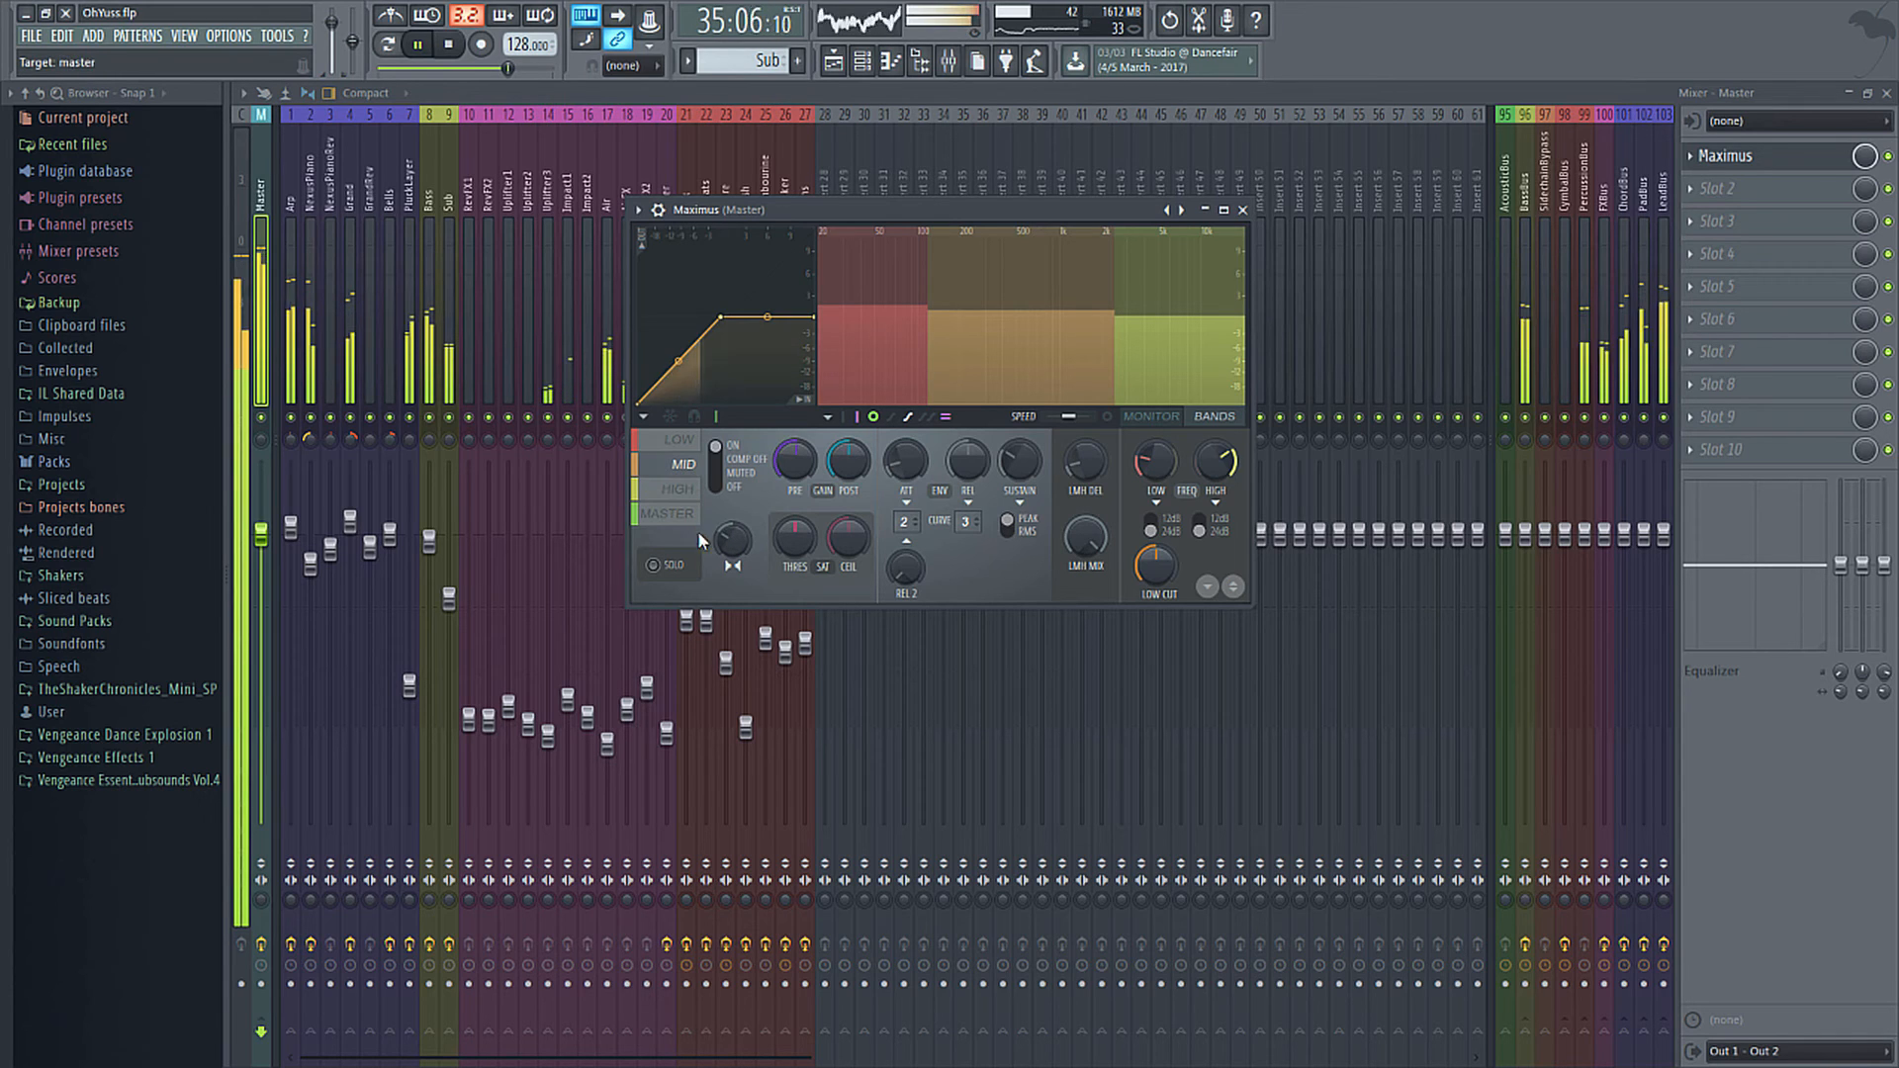
{"action": "left_click_drag", "start_coordinate": [732, 540], "coordinate": [724, 551]}
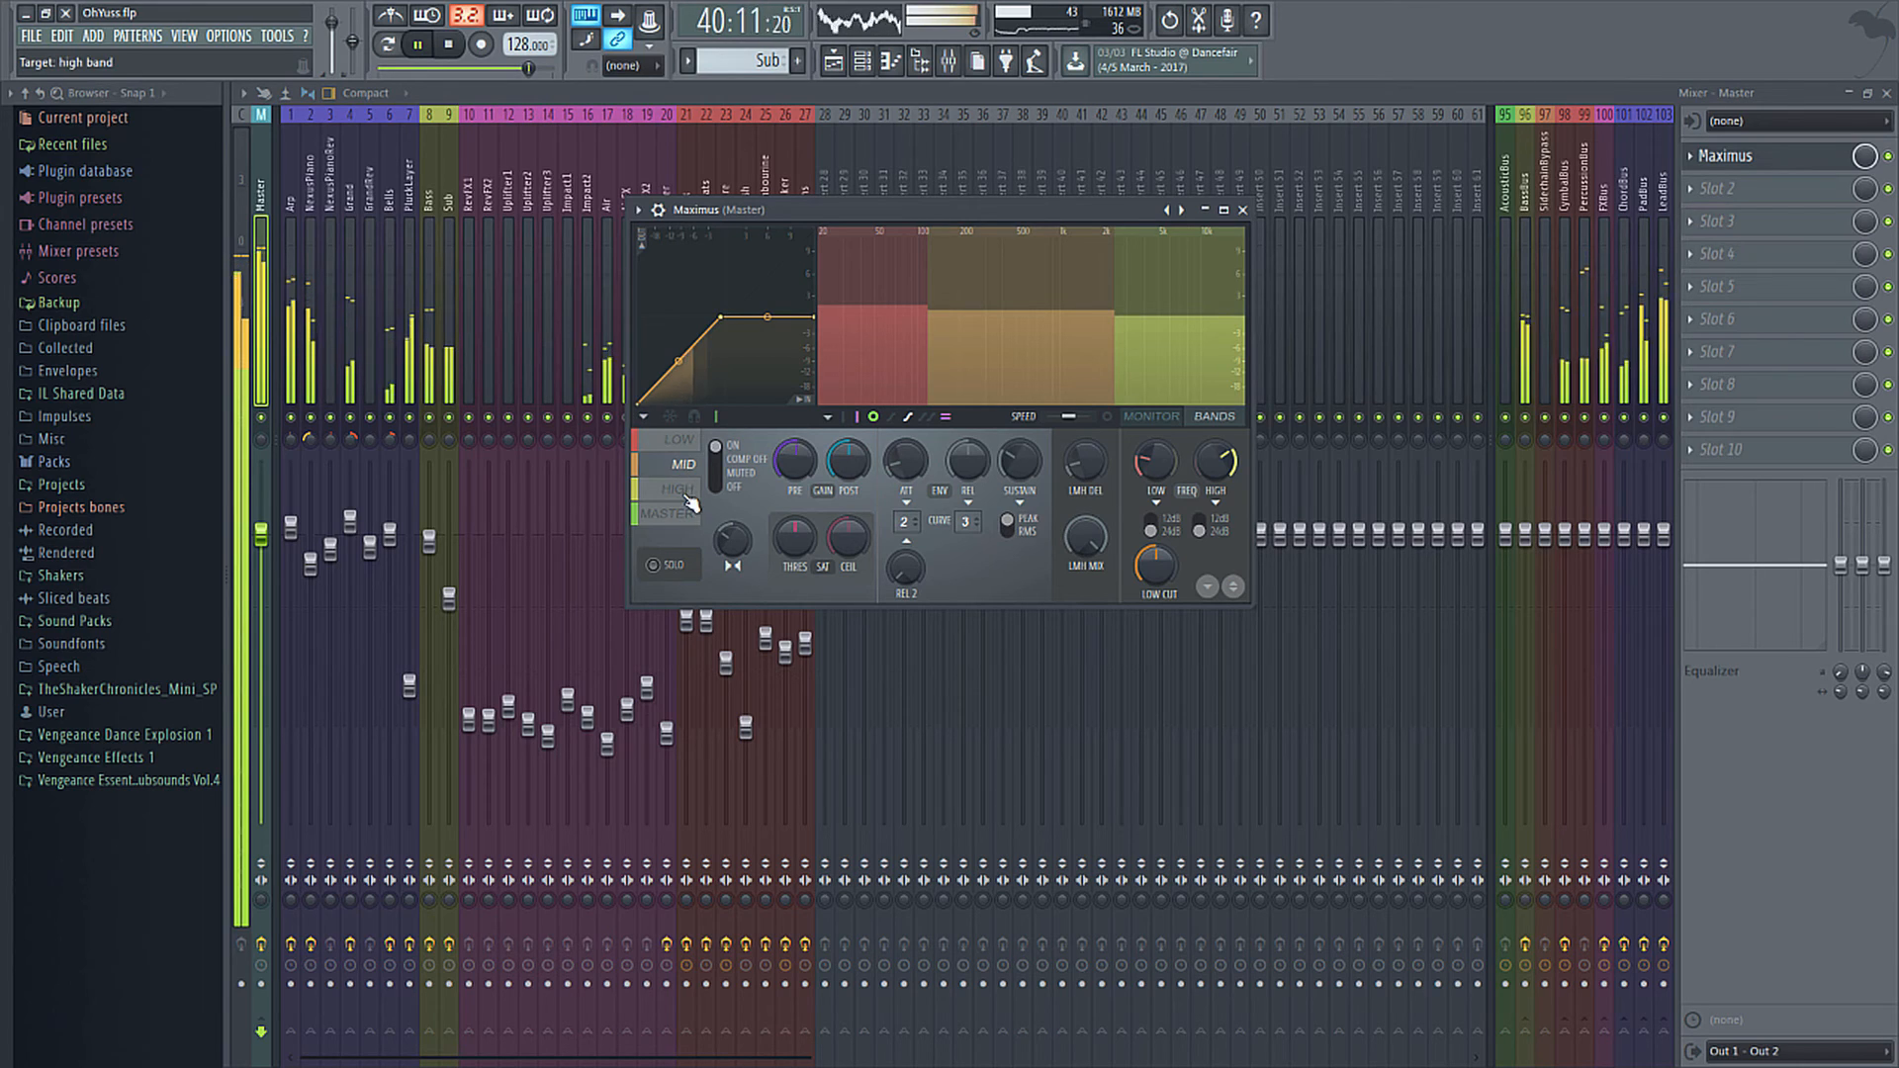
Stop playback and compare the envelope curves of the master, high, mid and low bands.
{"action": "left_click", "coordinate": [680, 517]}
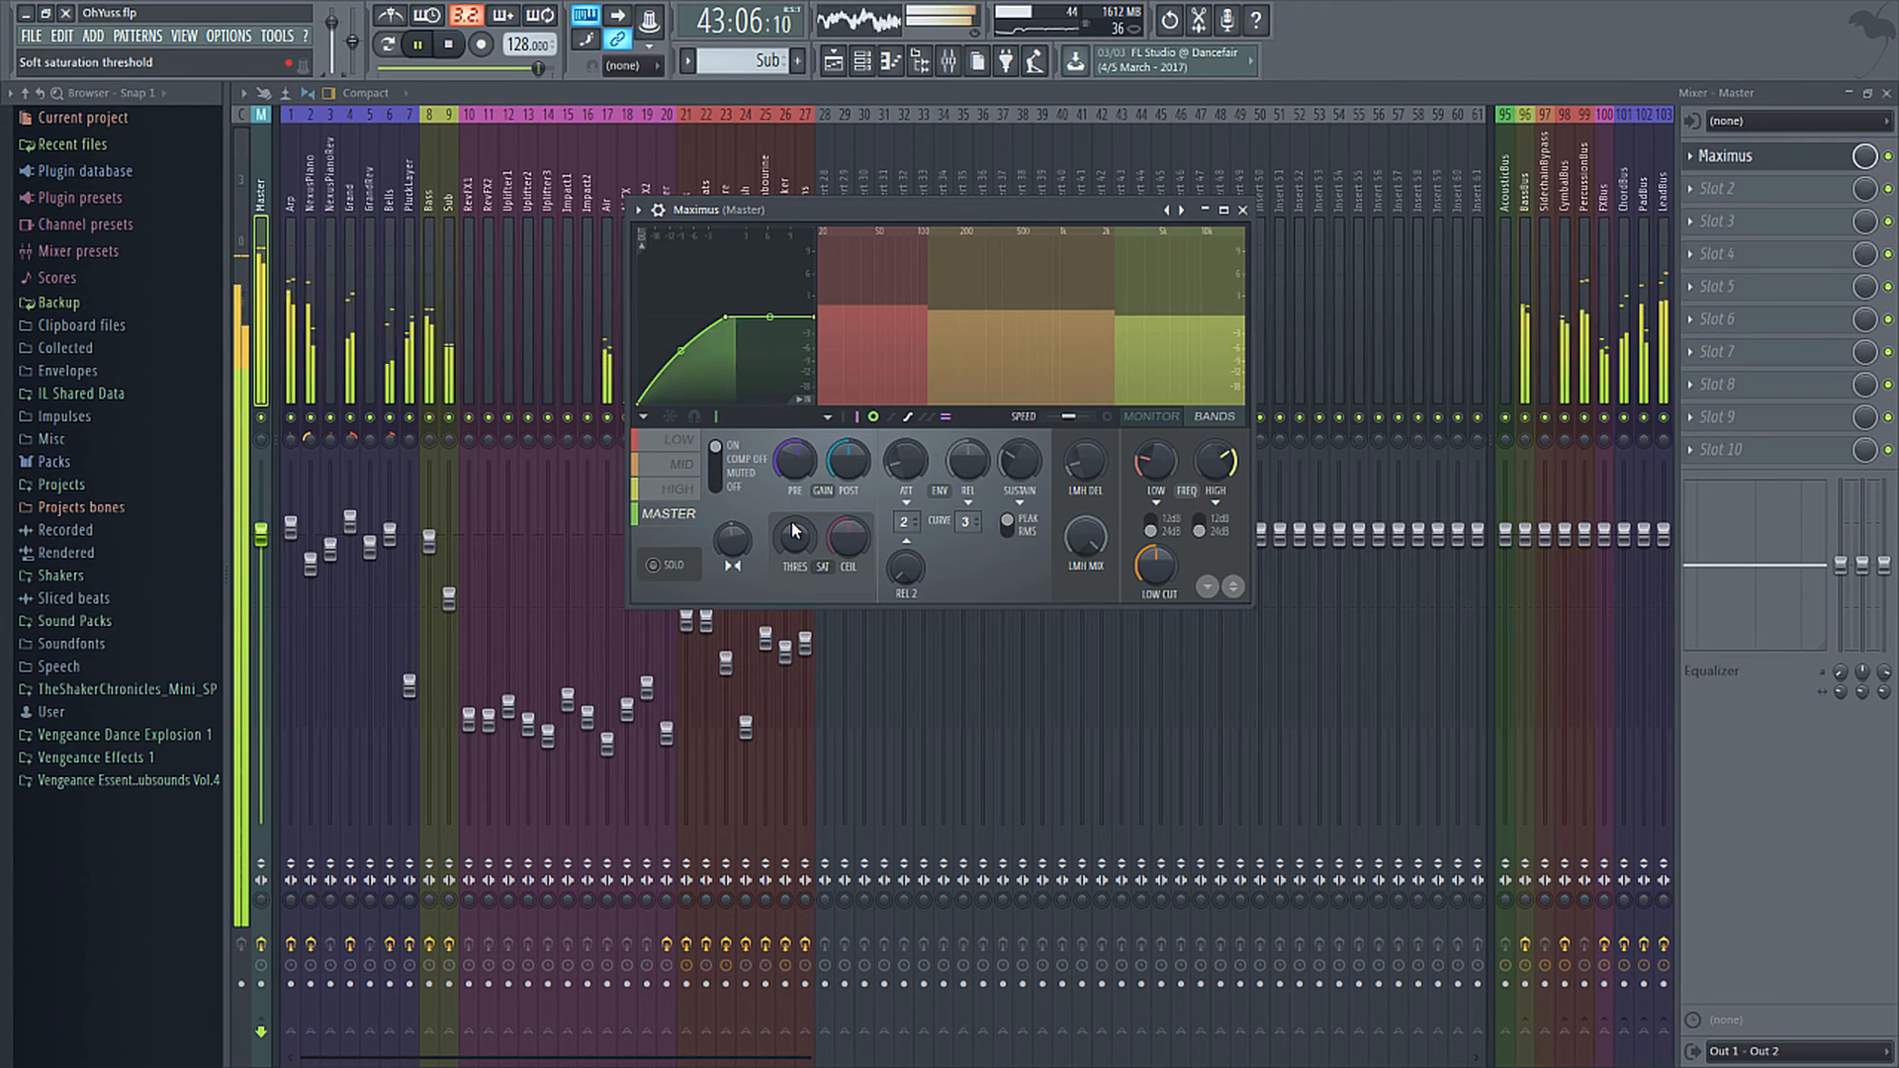
{"action": "key", "text": "space"}
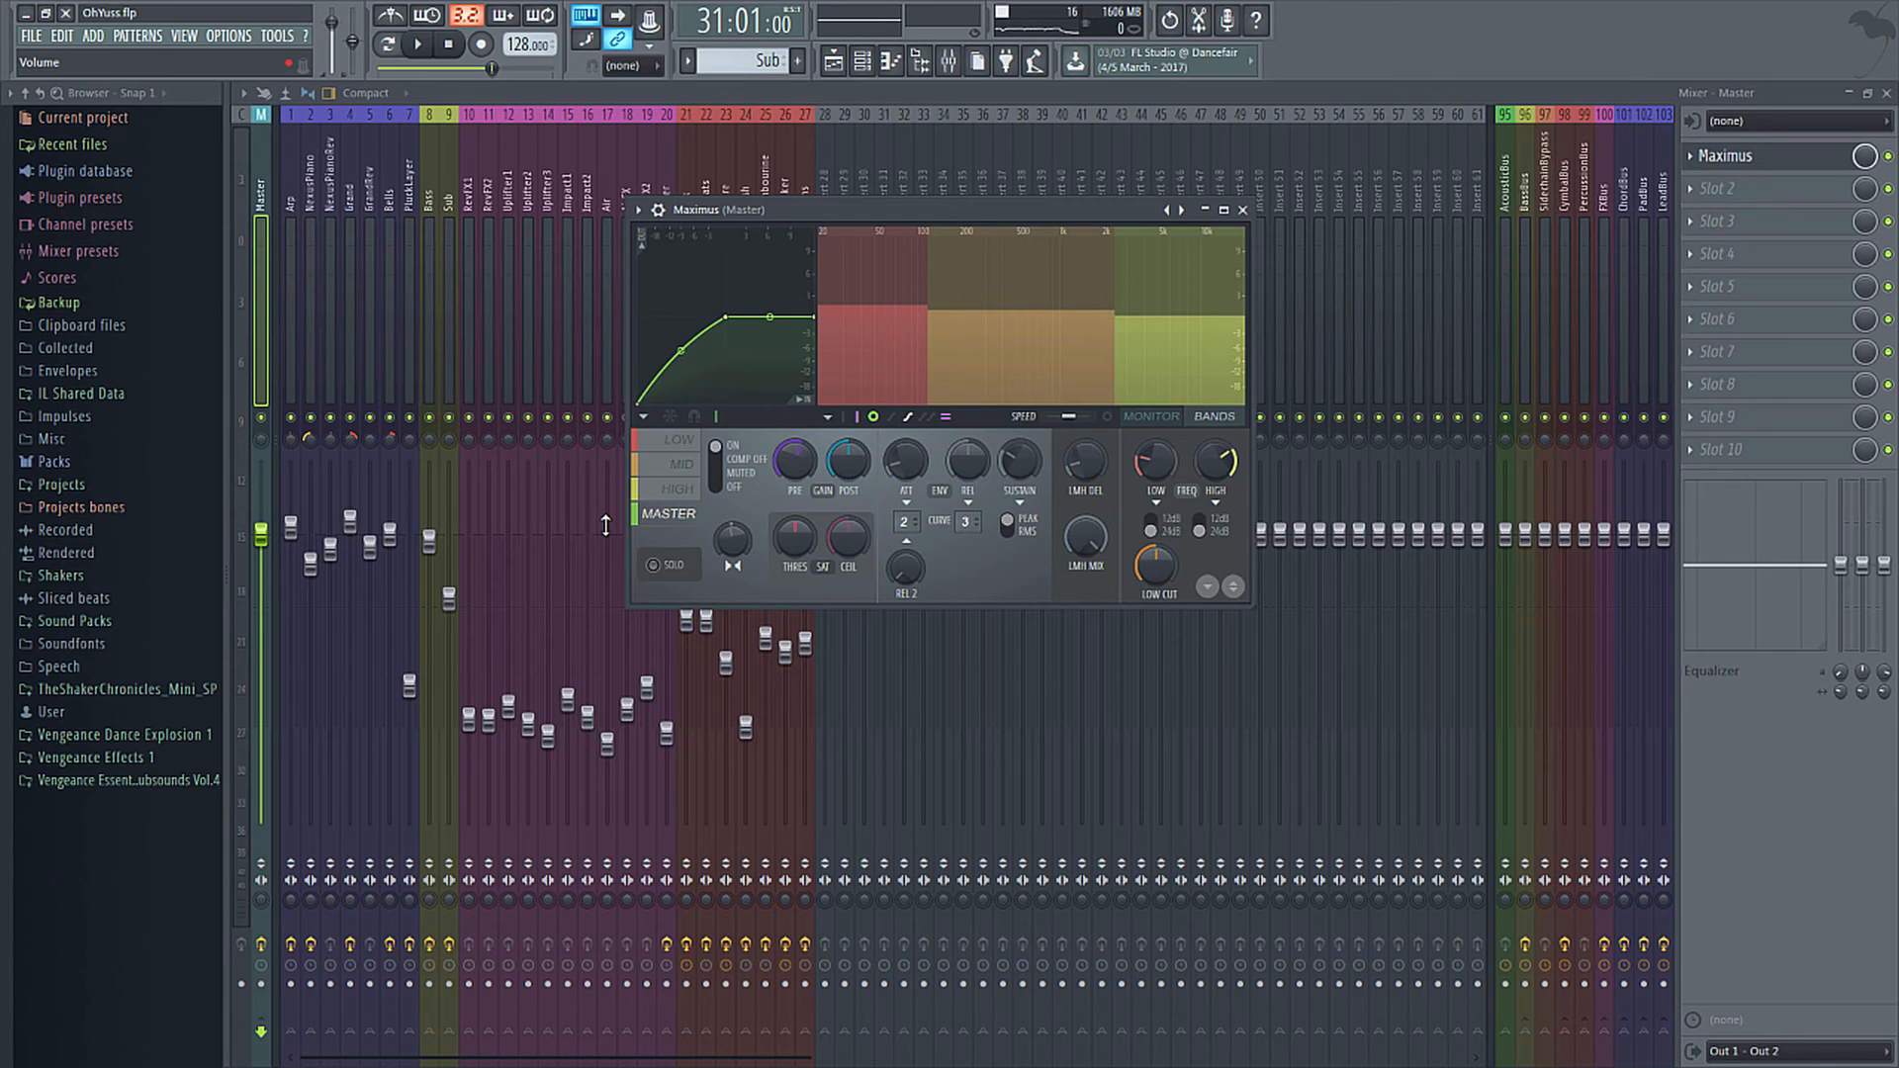
{"action": "left_click", "coordinate": [682, 492]}
{"action": "left_click", "coordinate": [685, 466]}
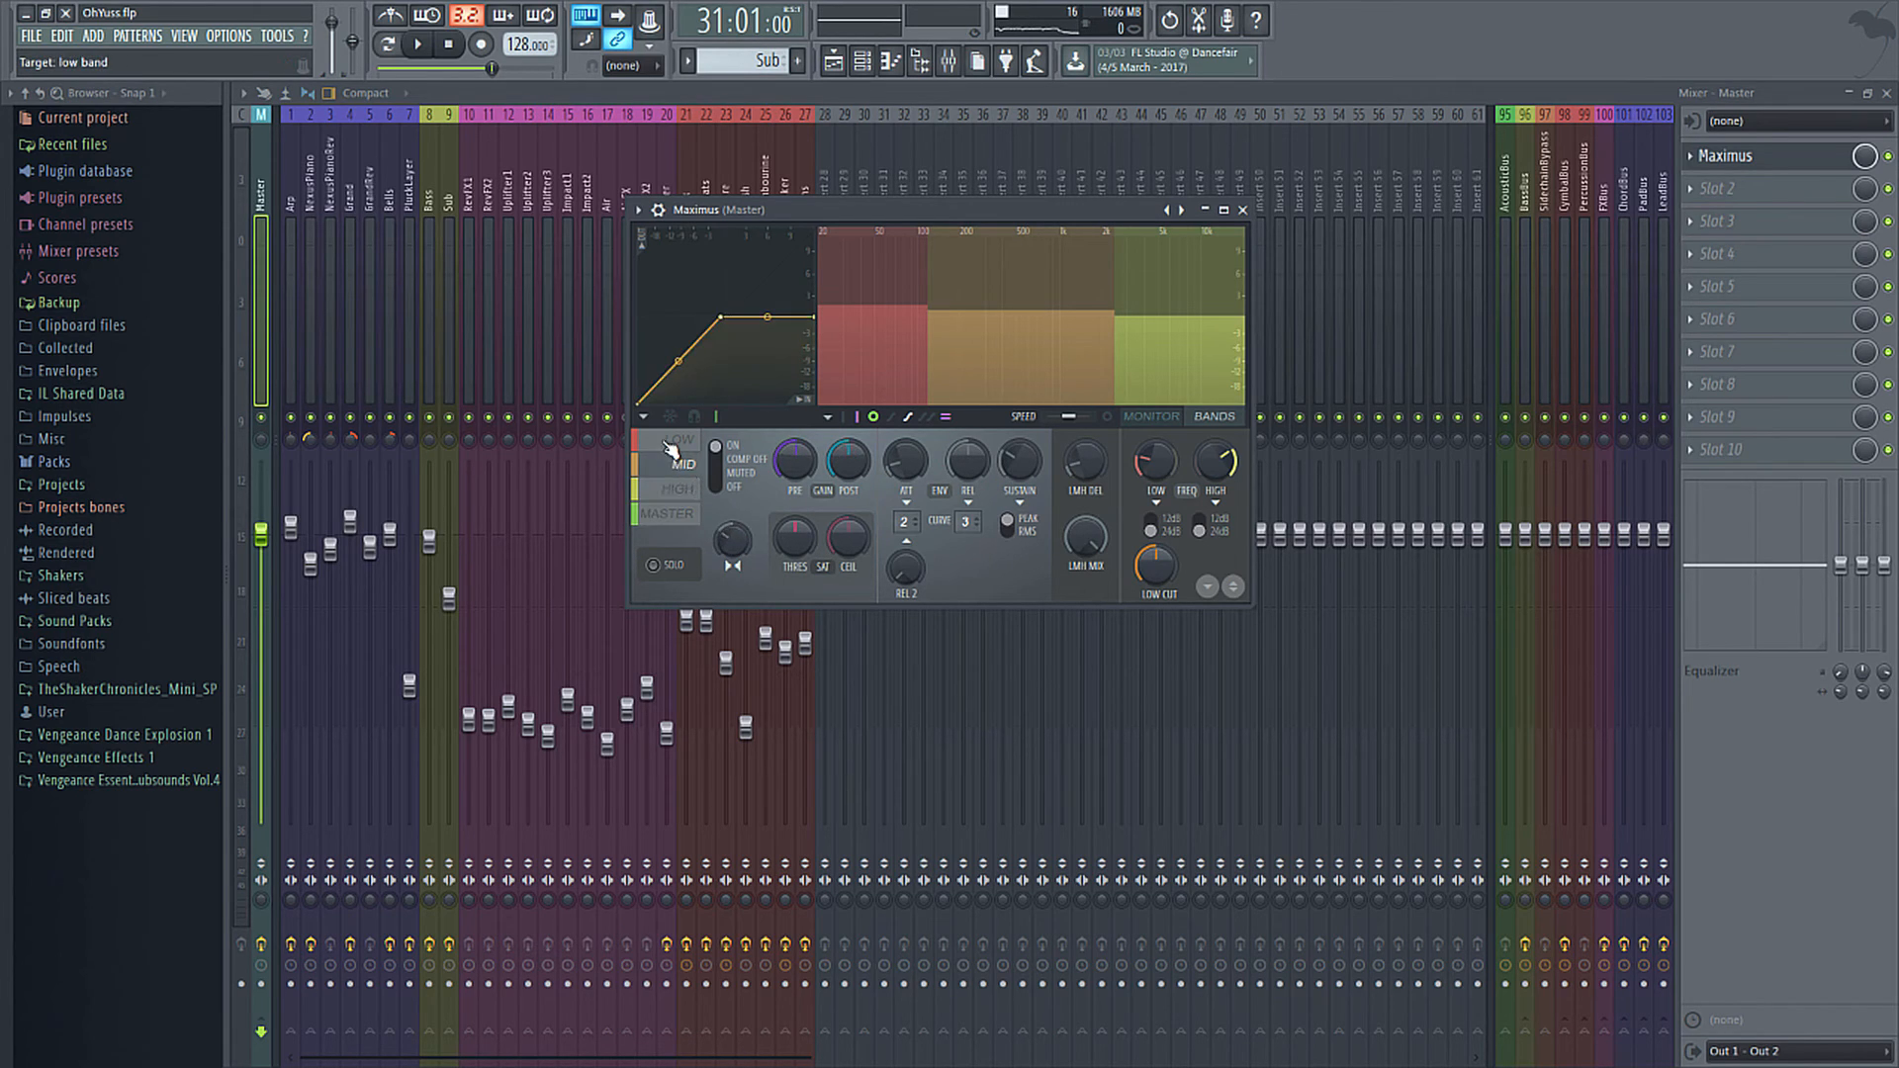
{"action": "left_click", "coordinate": [673, 441]}
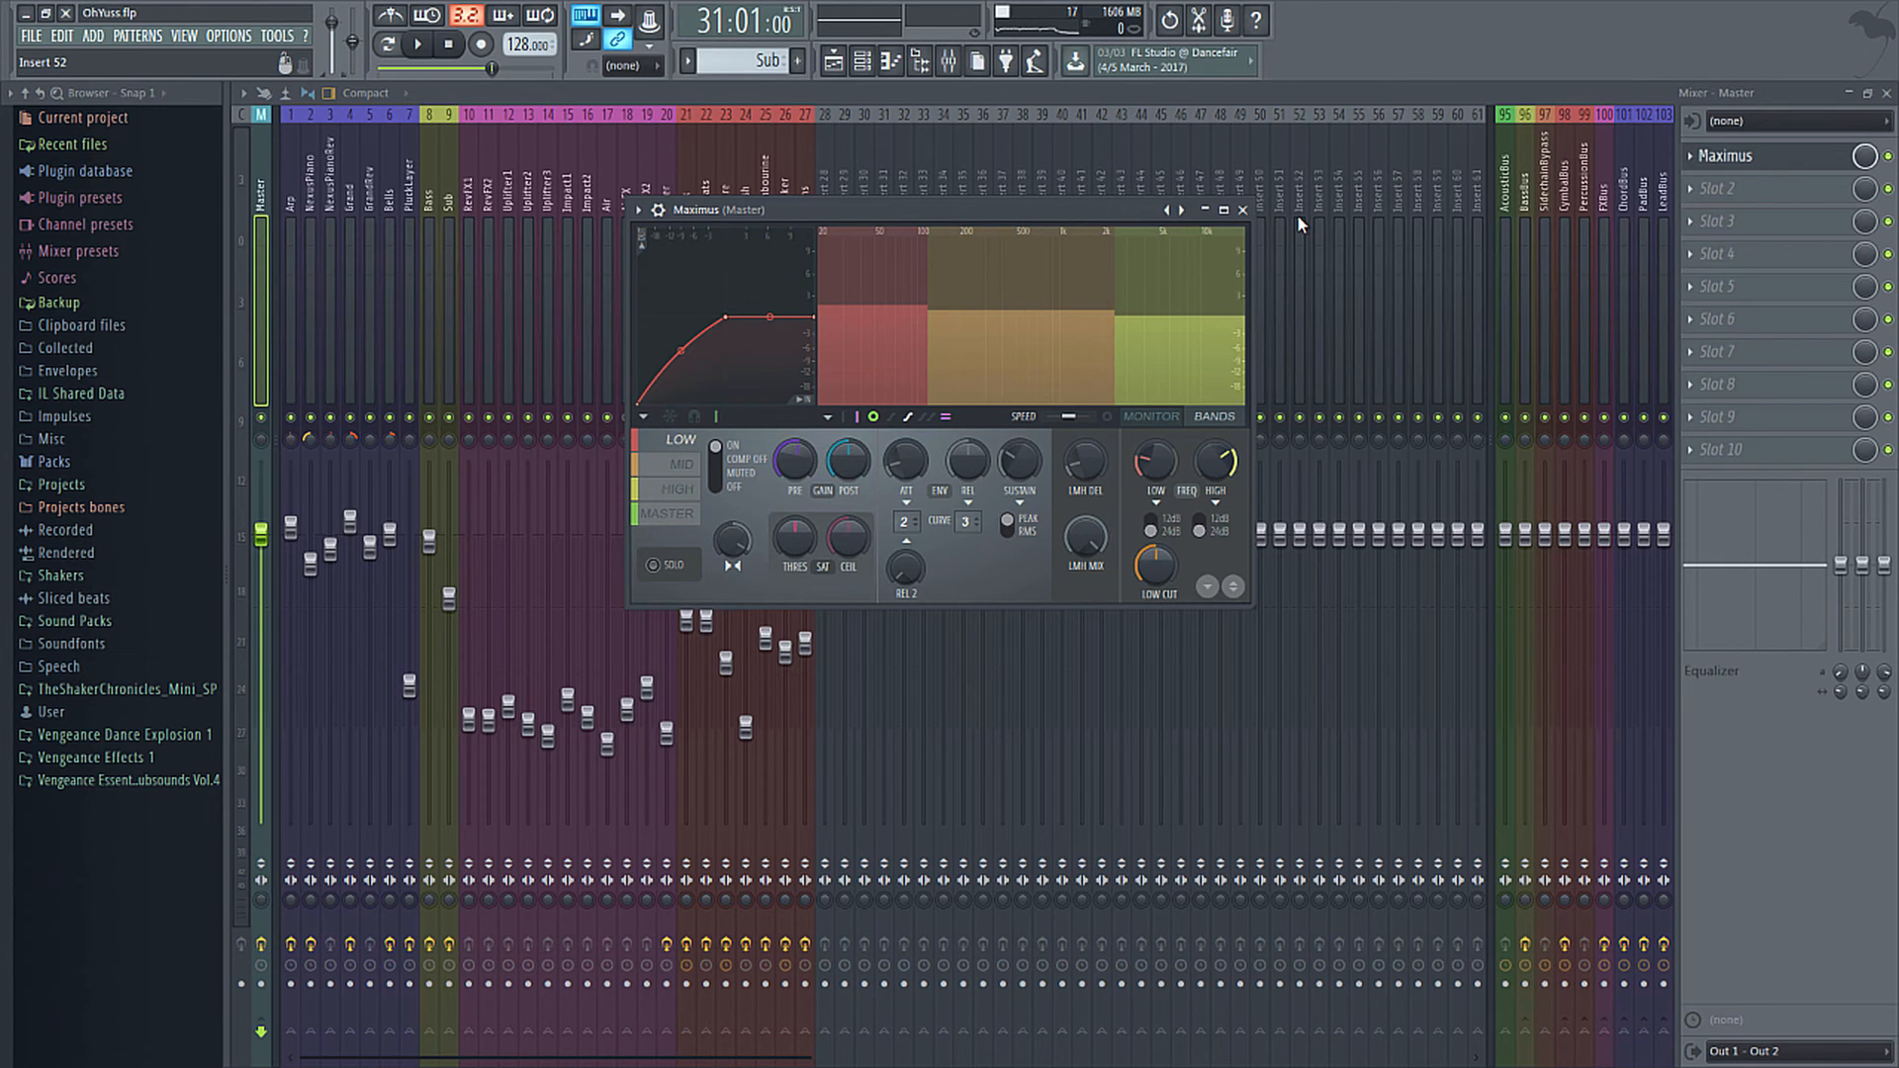
Close Maximus, play the song from bar 31 to hear the mastered section, and stop playback.
{"action": "left_click", "coordinate": [1243, 210]}
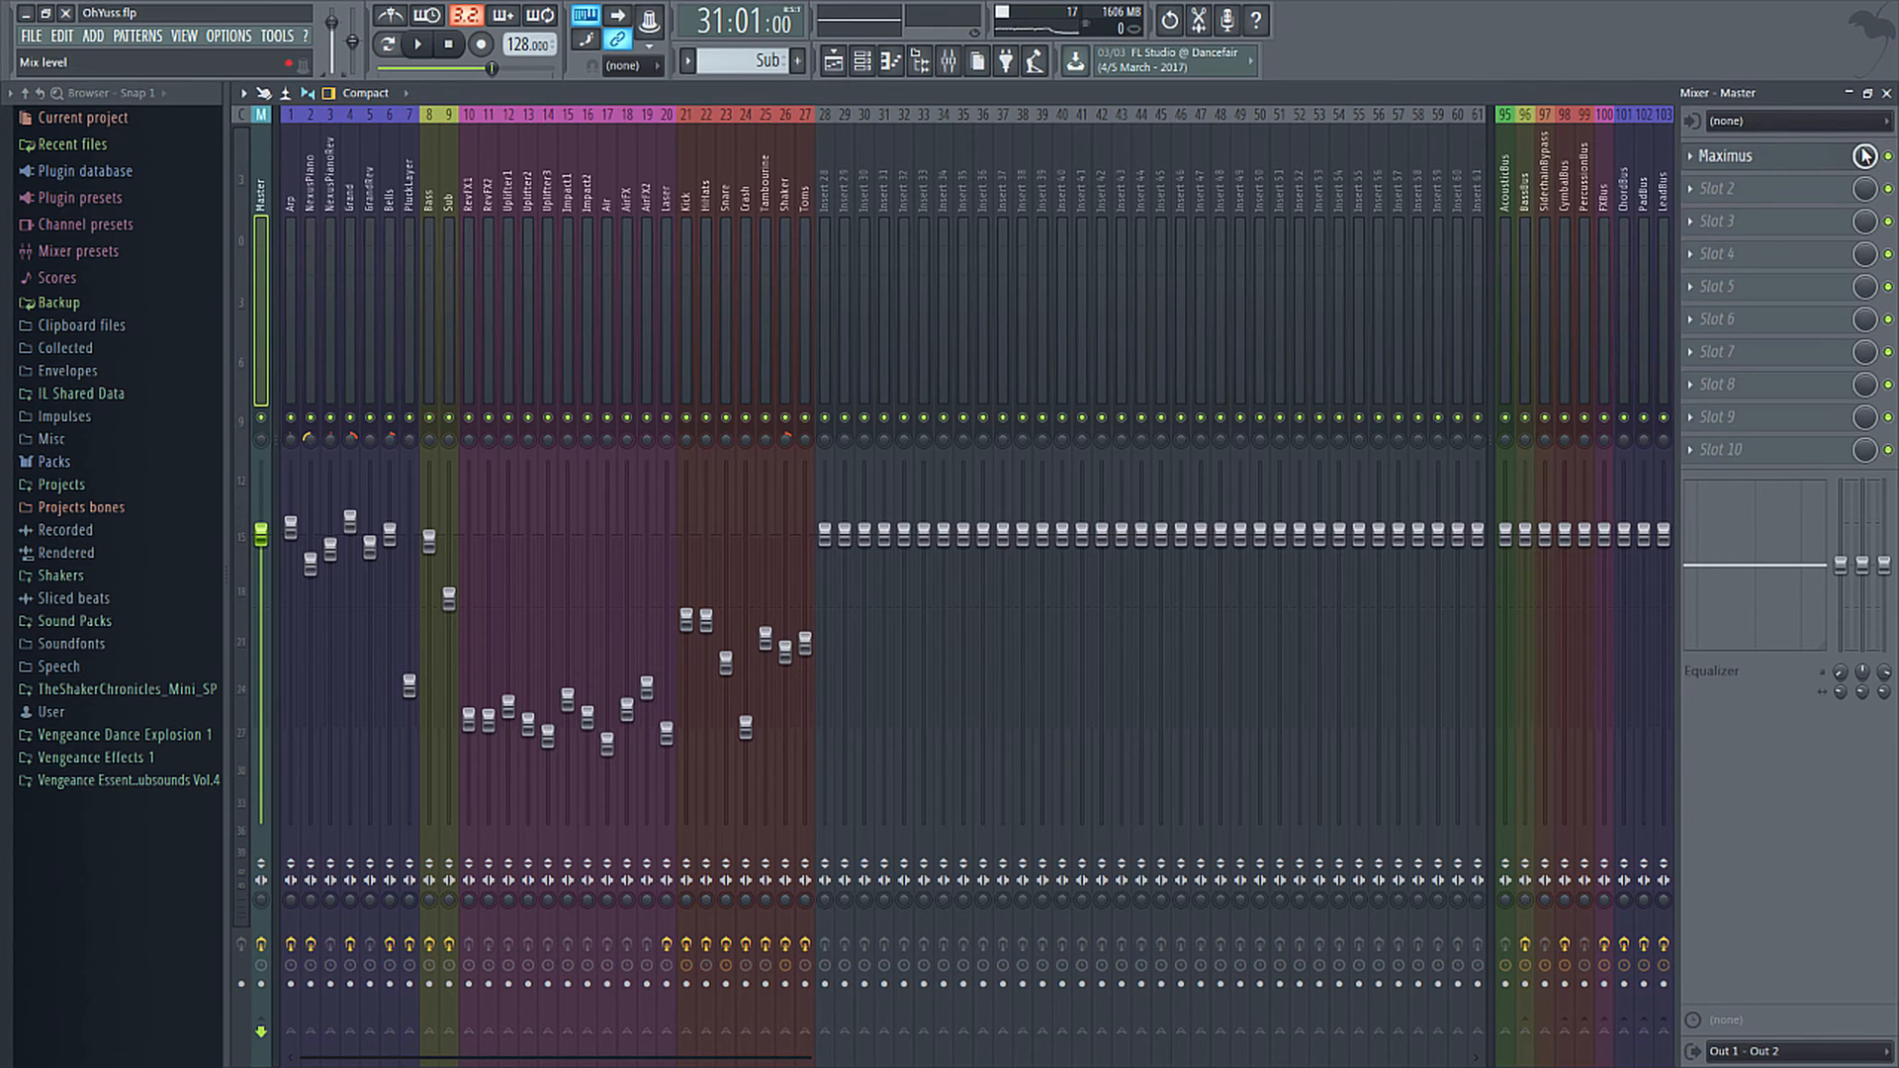
{"action": "key", "text": "space"}
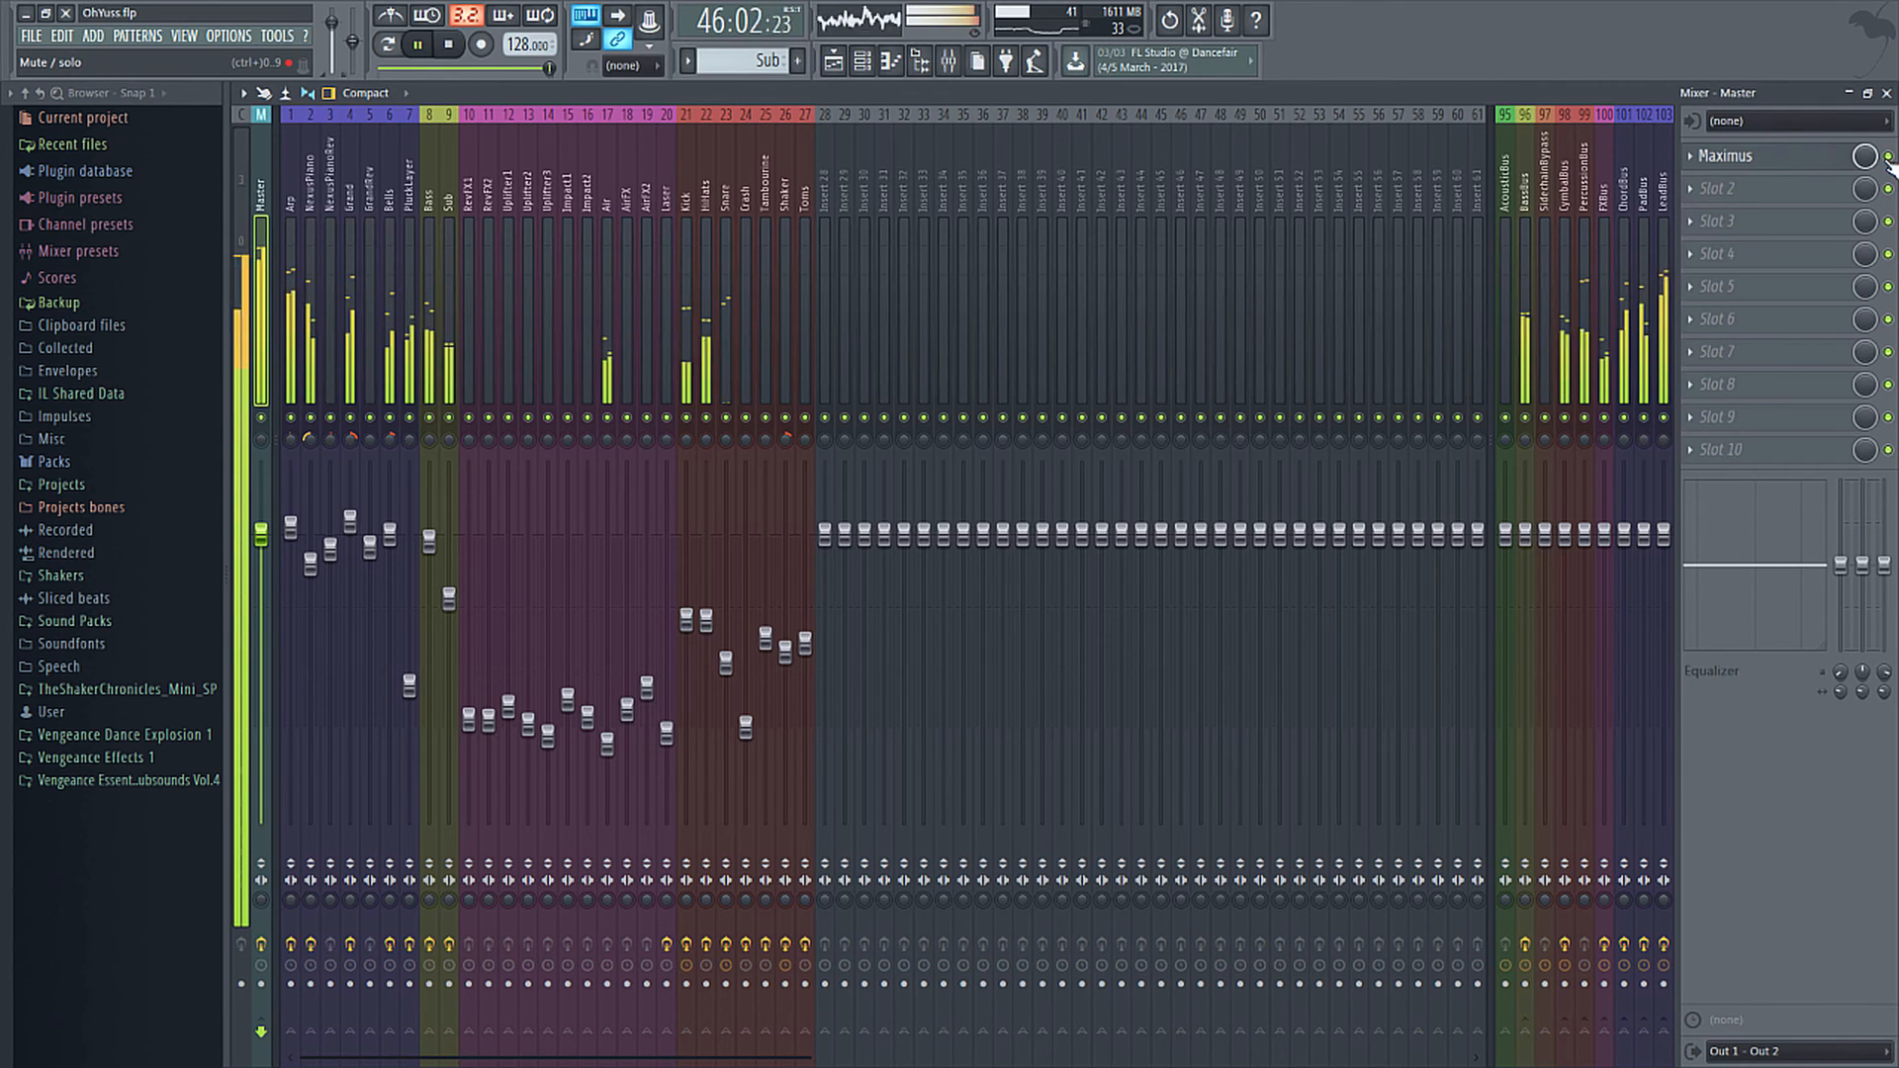
{"action": "key", "text": "space"}
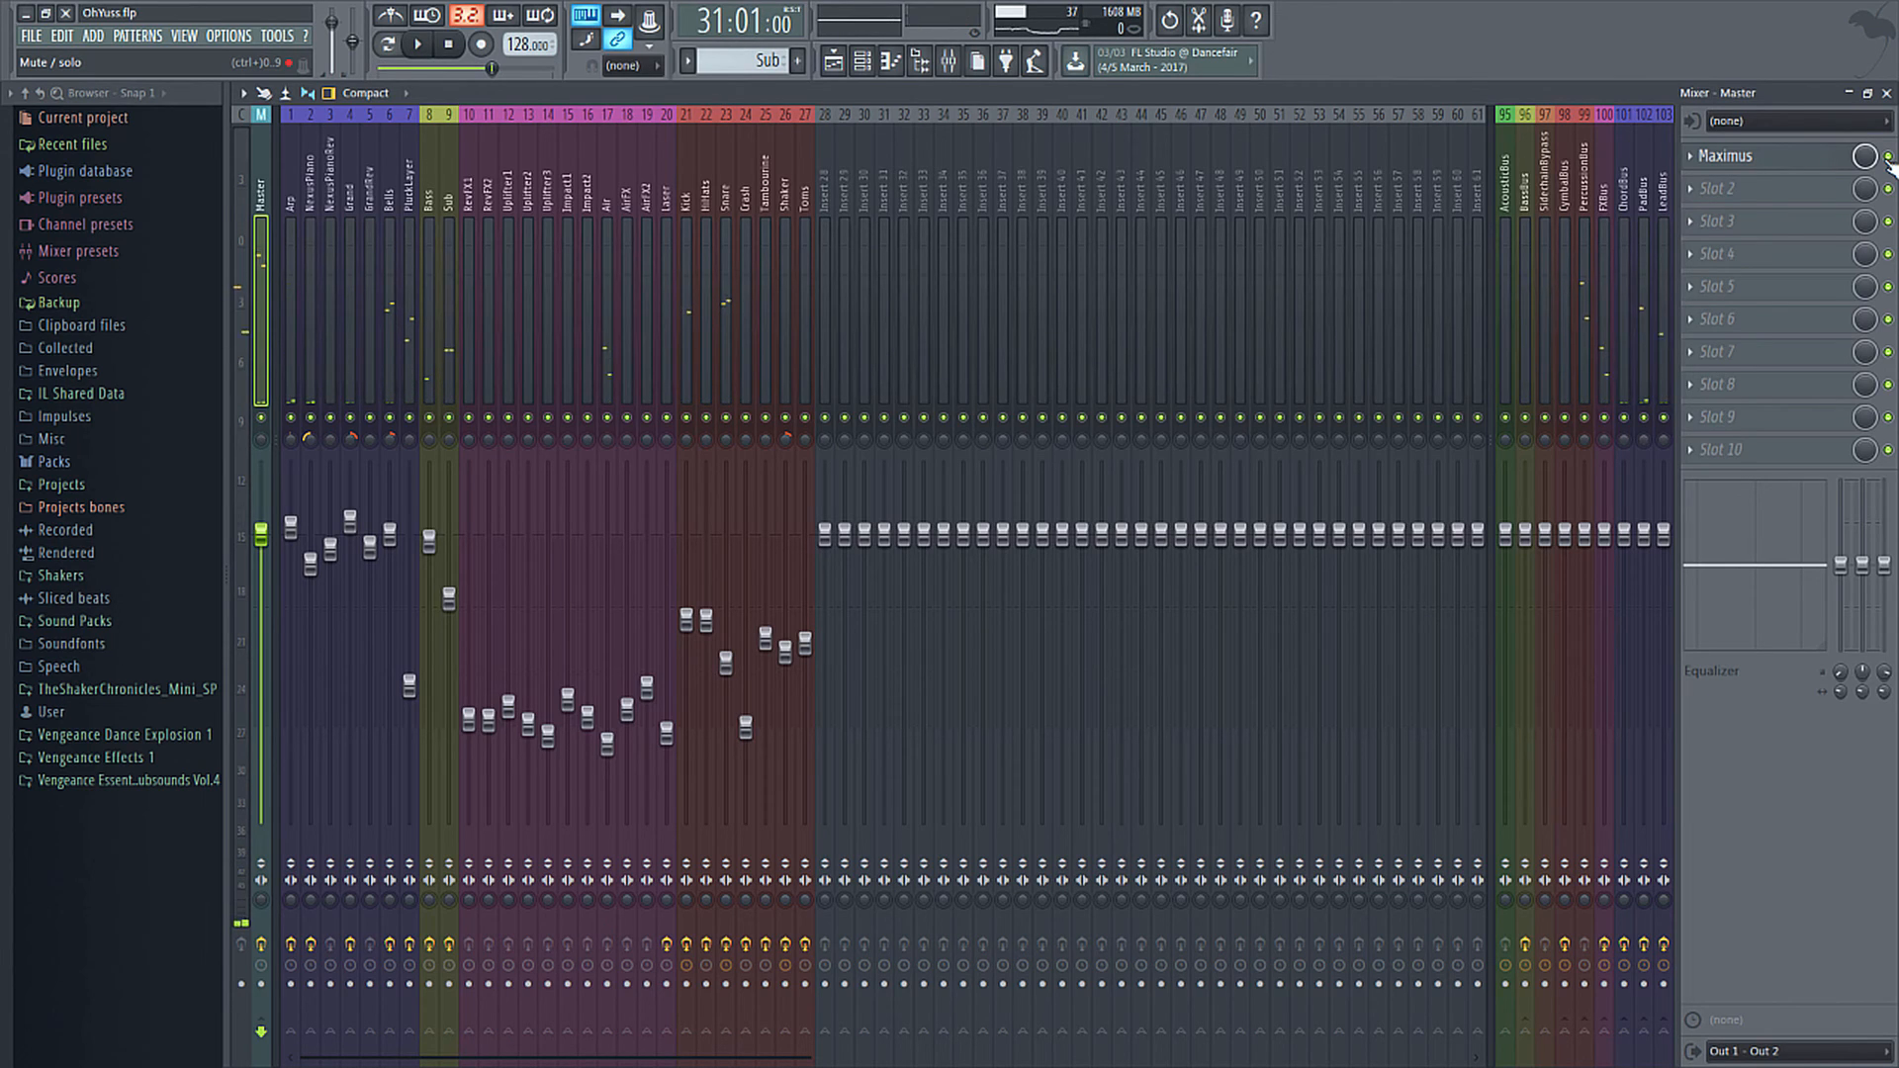
Close the mixer and play the song from bar 1 in the playlist while viewing its tracks.
{"action": "left_click", "coordinate": [1887, 92]}
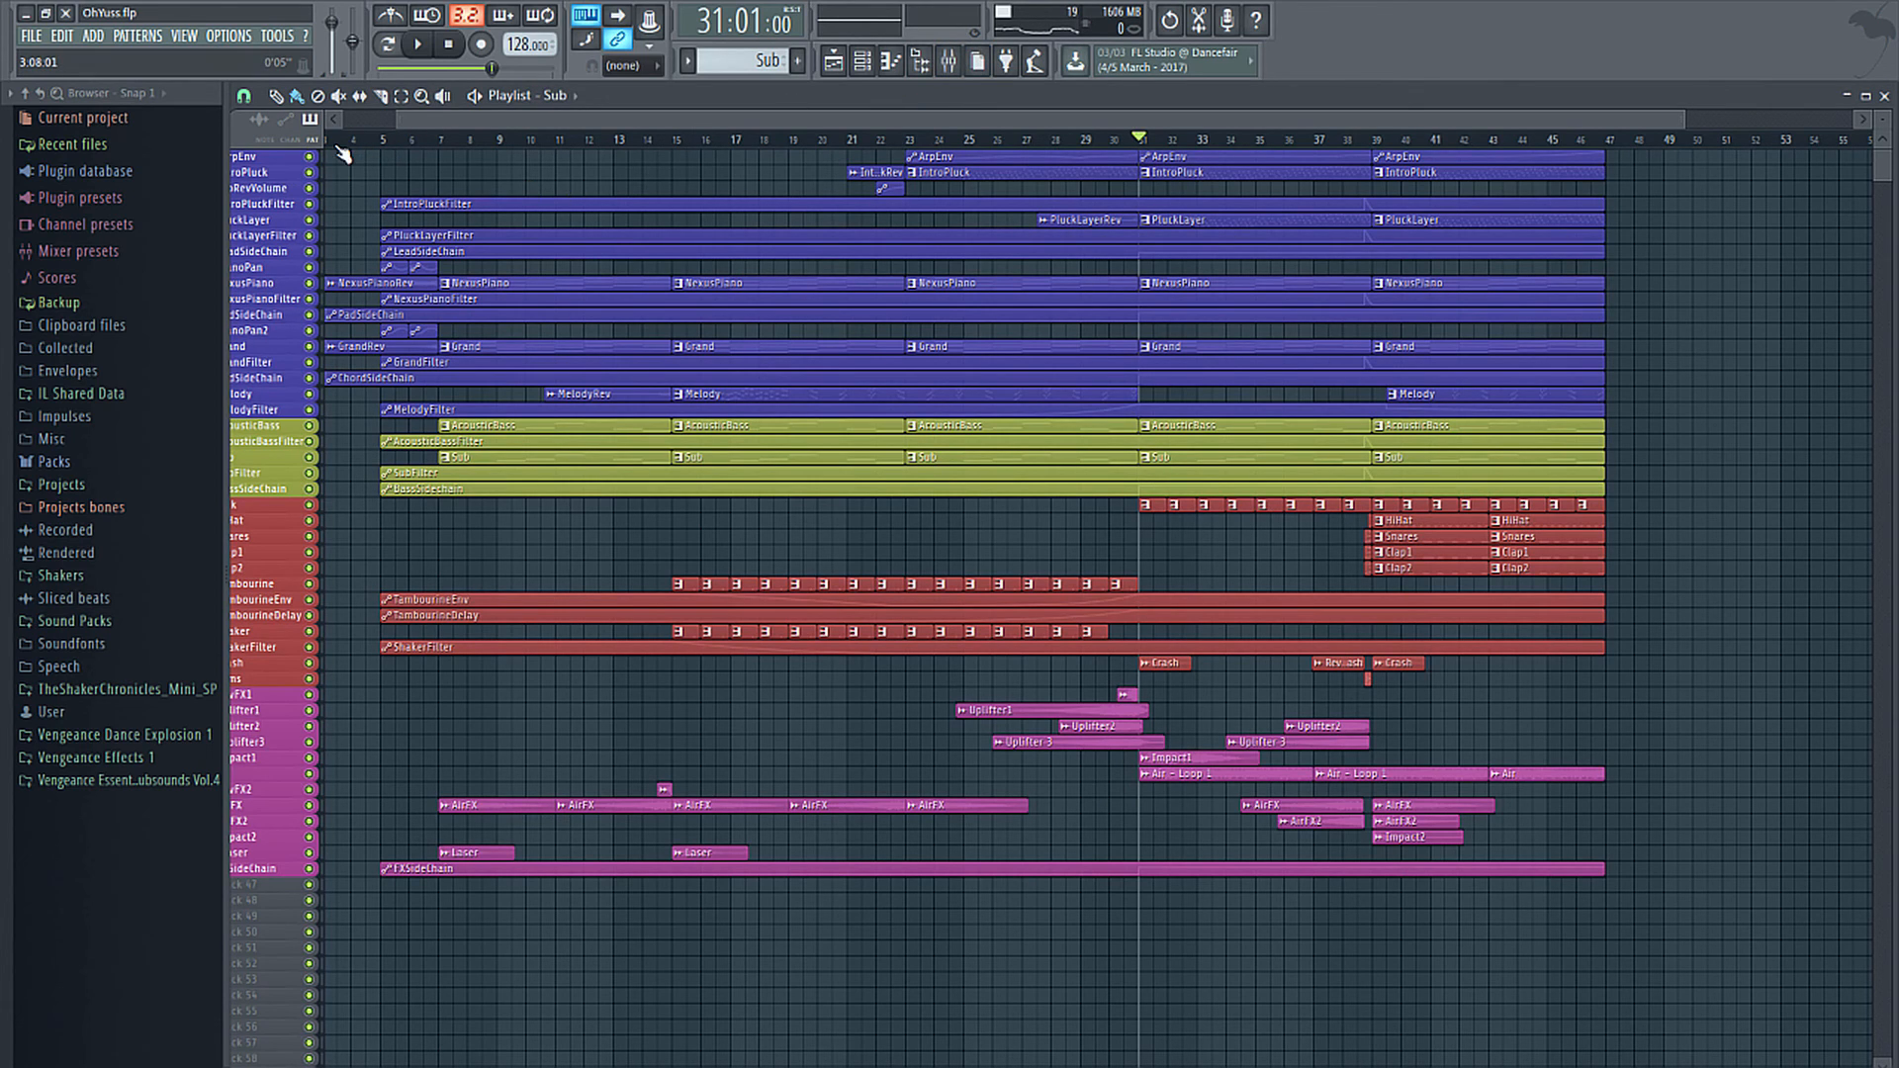
{"action": "left_click_drag", "start_coordinate": [337, 145], "coordinate": [297, 141]}
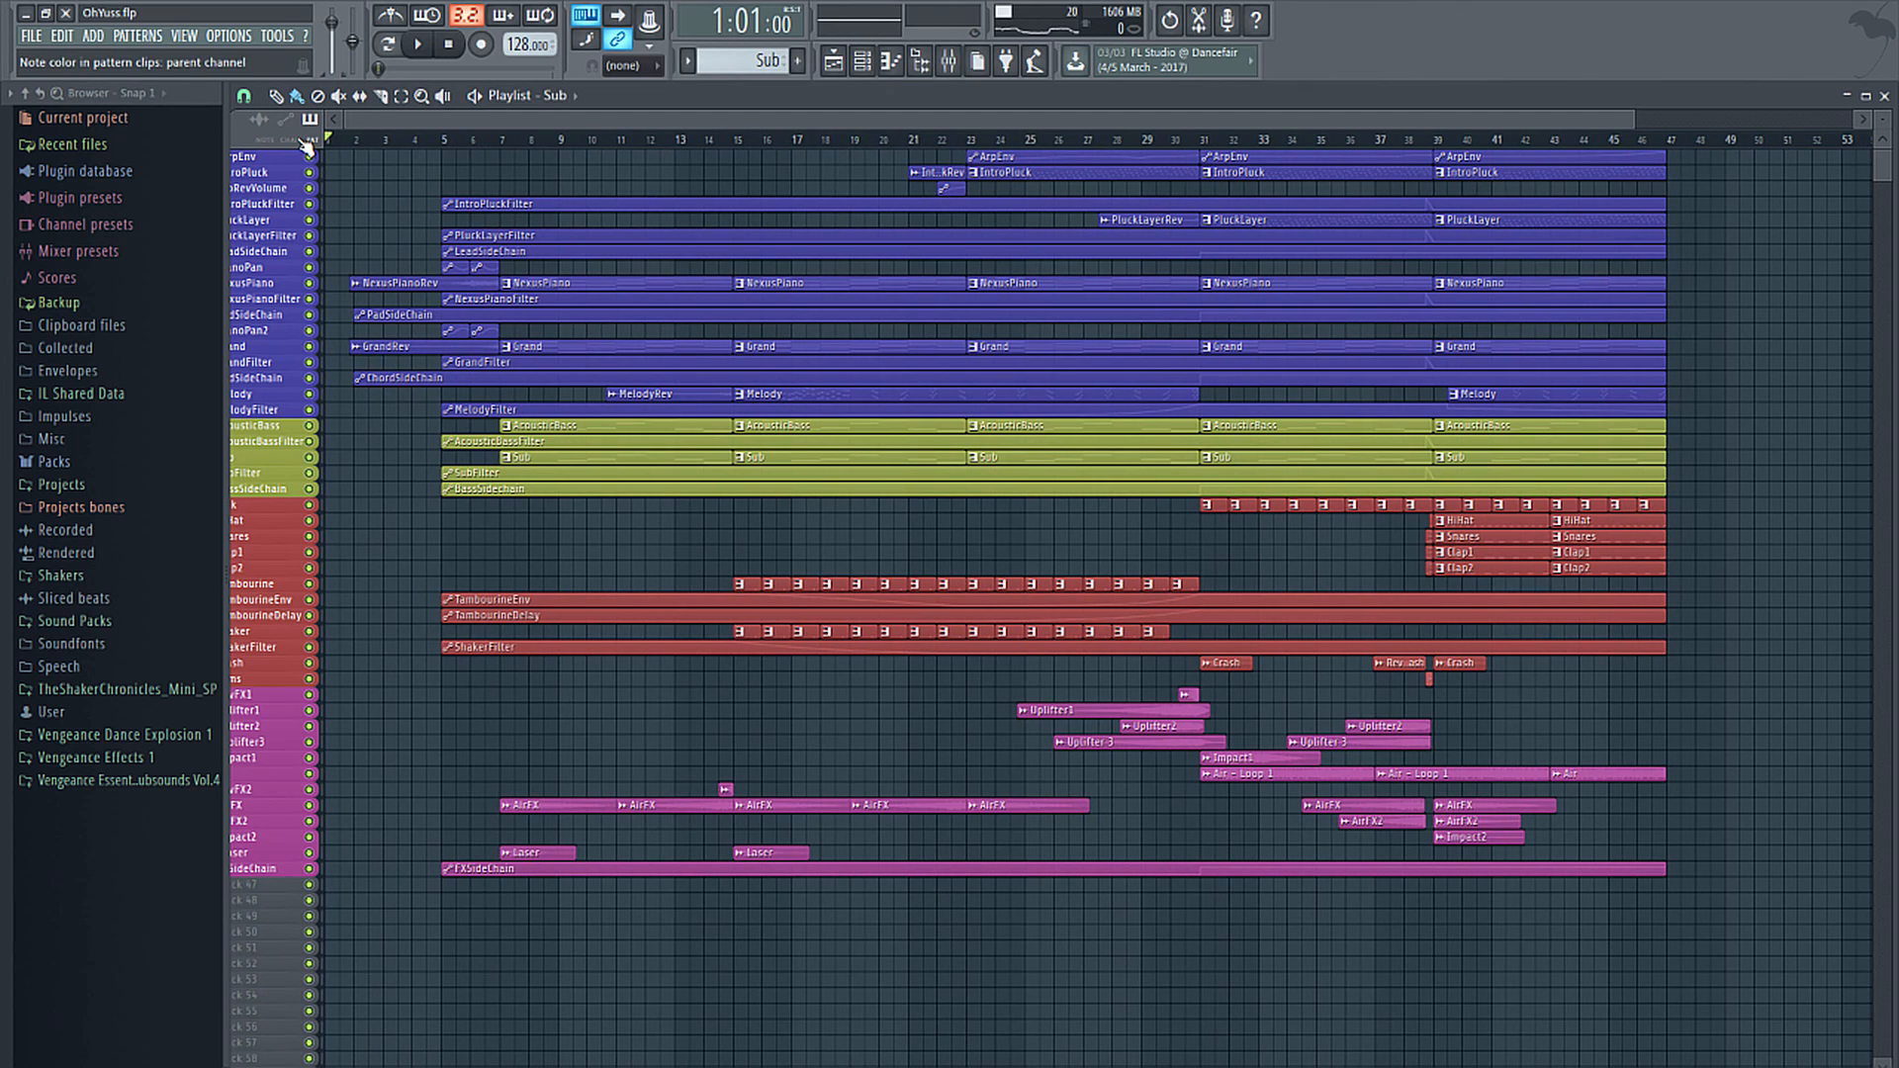
{"action": "key", "text": "space"}
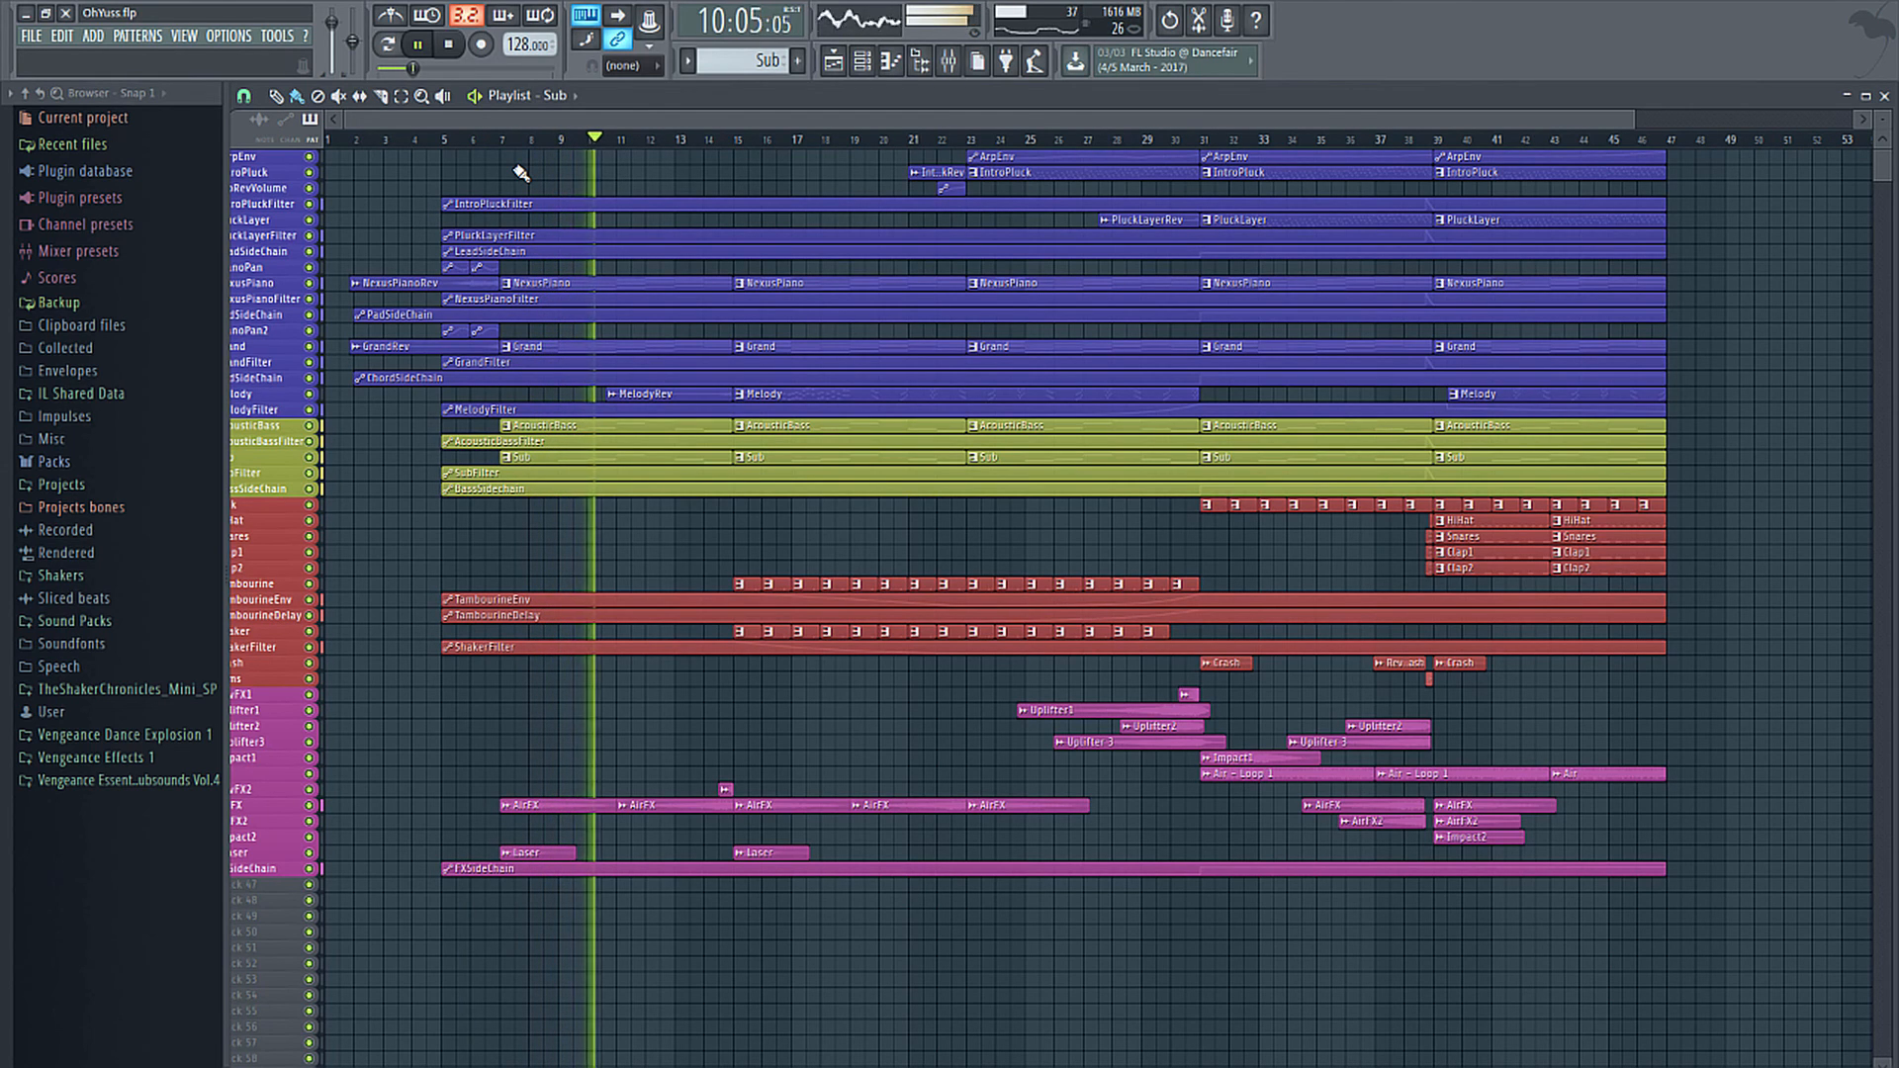
{"action": "scroll", "coordinate": [811, 376], "scroll_direction": "up", "scroll_amount": 3}
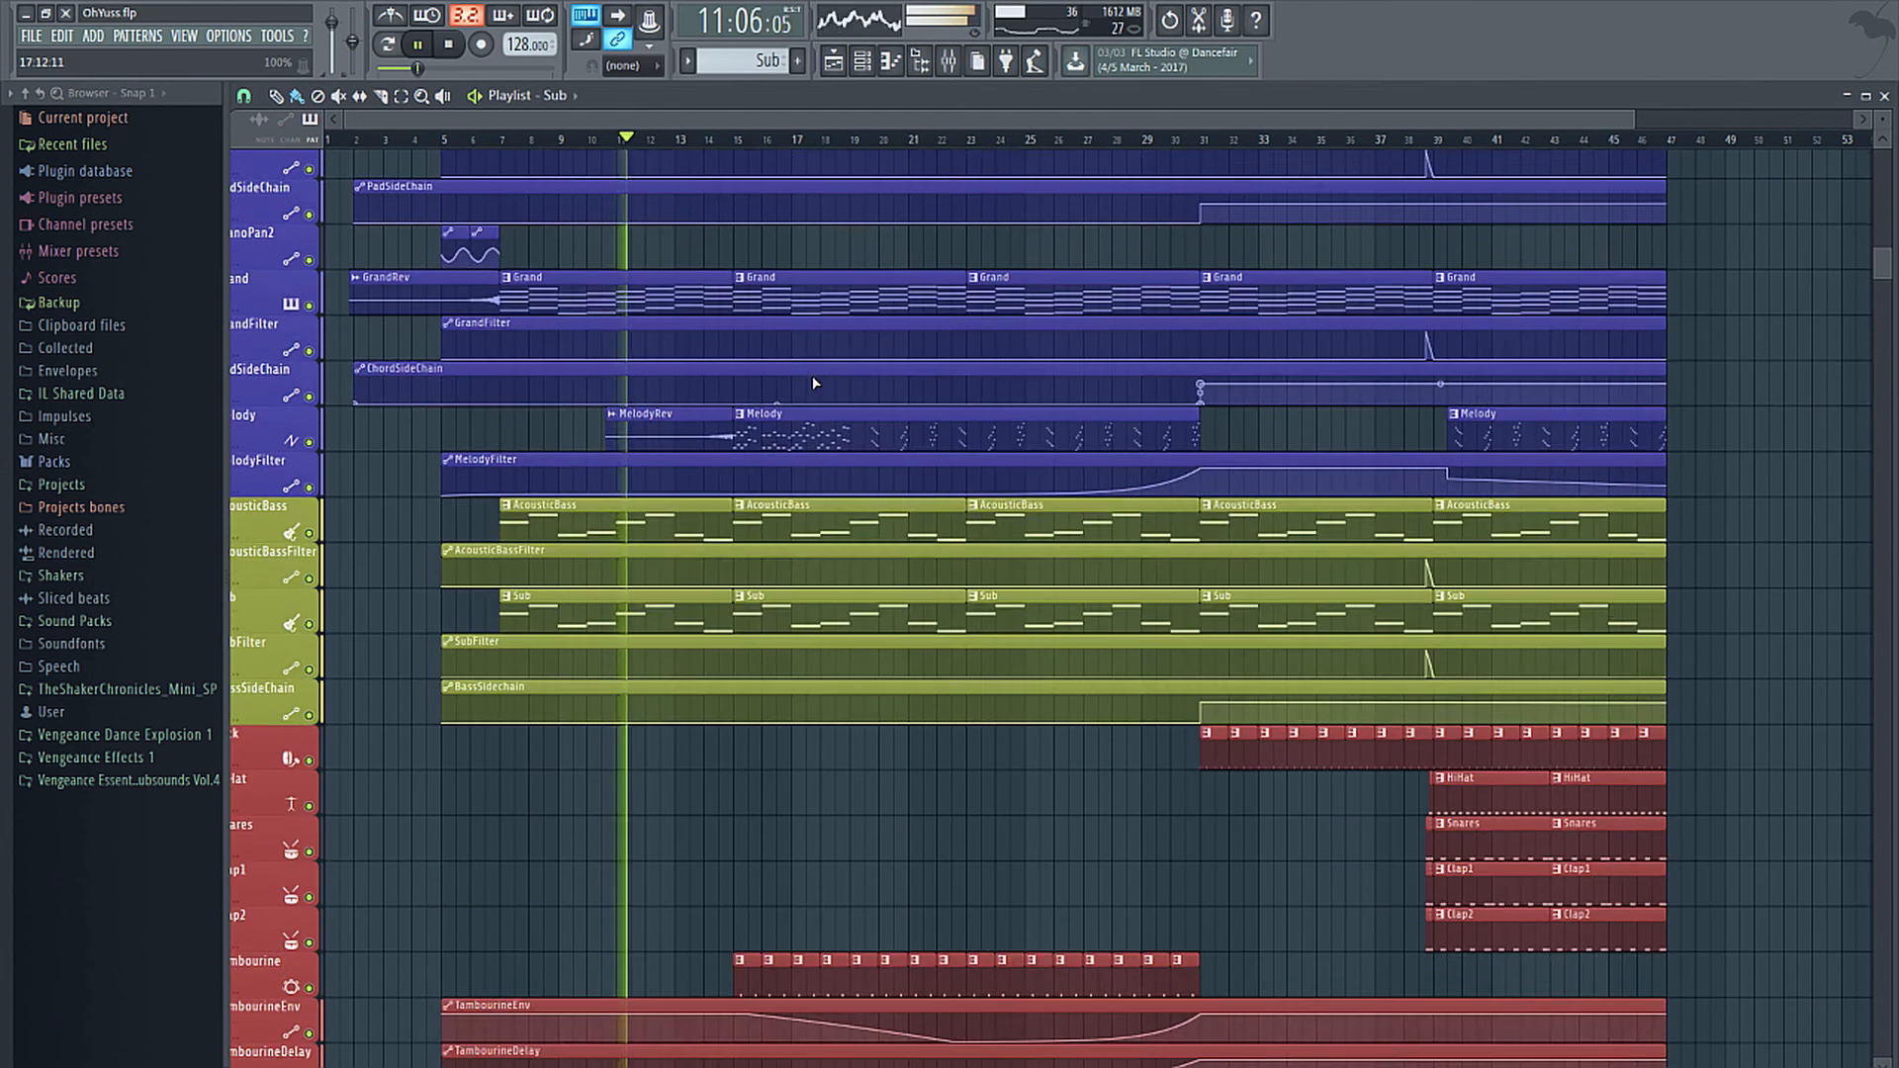
{"action": "scroll", "coordinate": [813, 382], "scroll_direction": "up", "scroll_amount": 5}
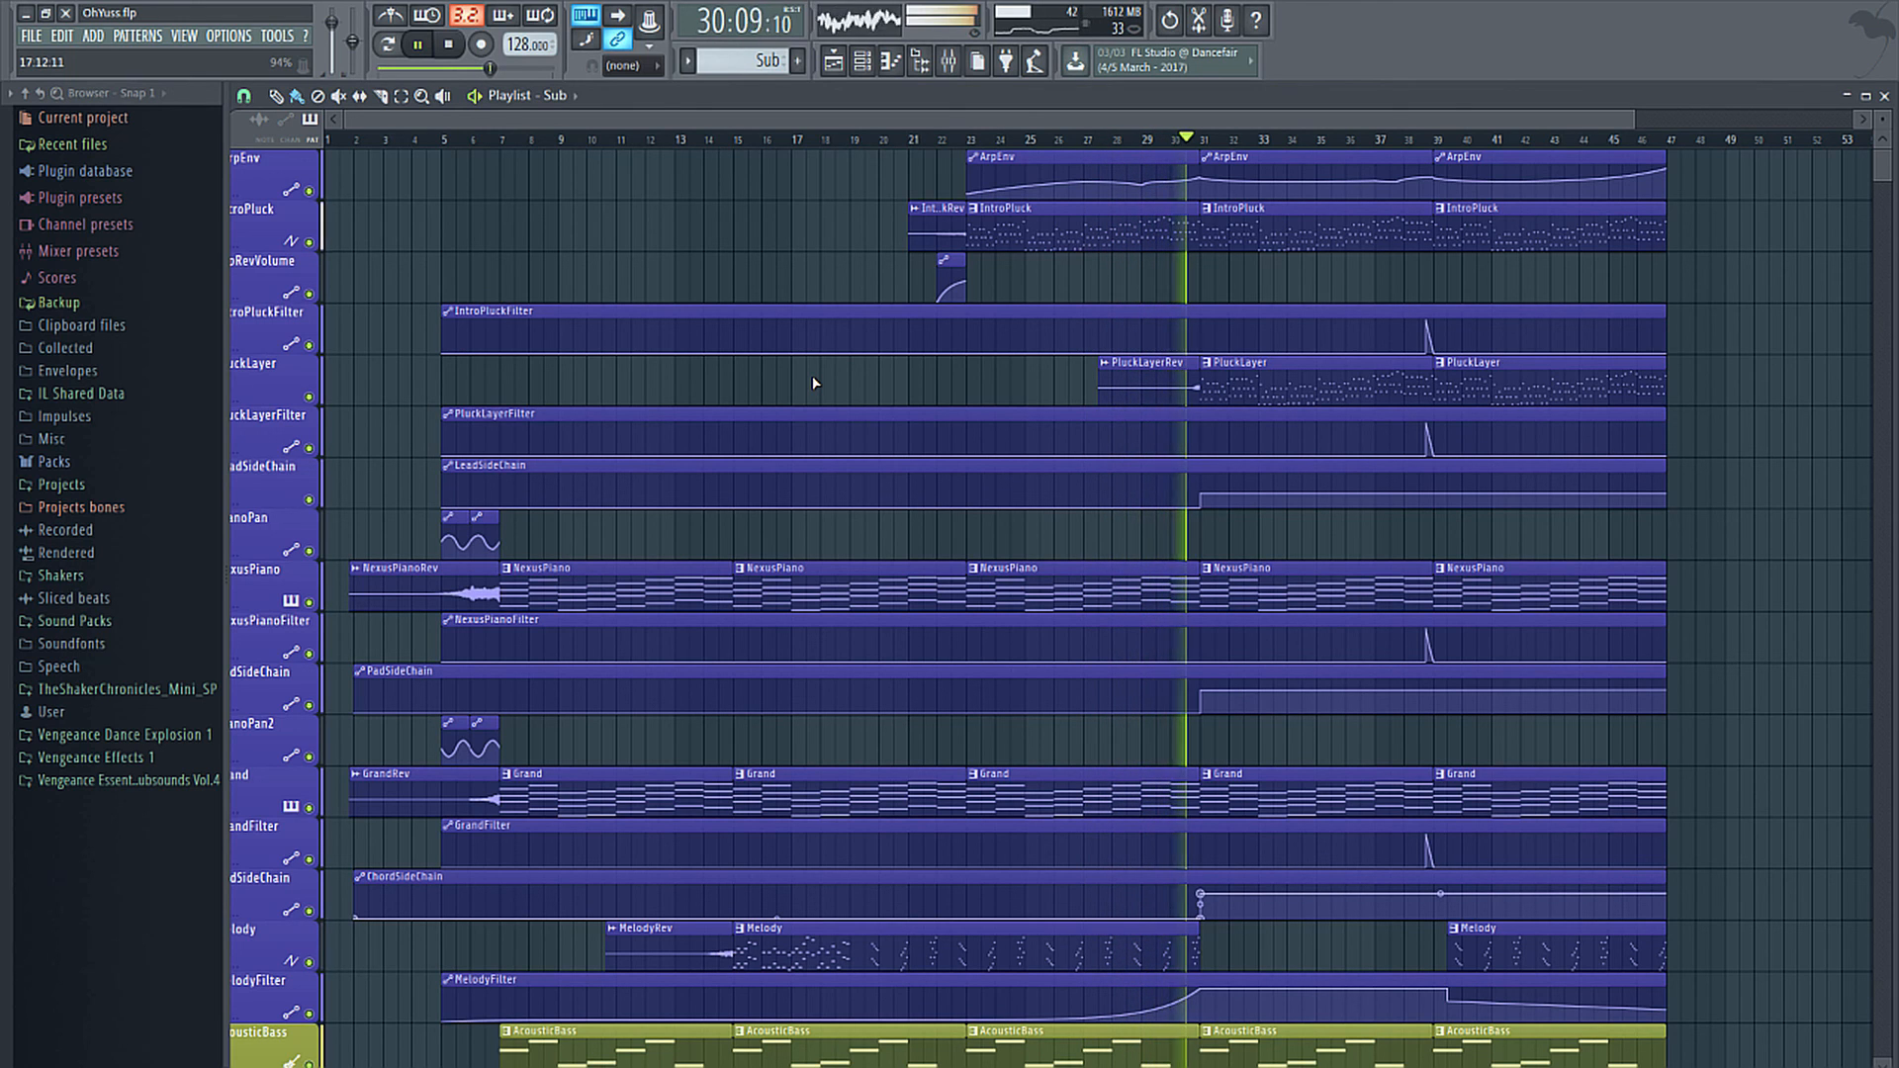
{"action": "scroll", "coordinate": [814, 384], "scroll_direction": "down", "scroll_amount": 5}
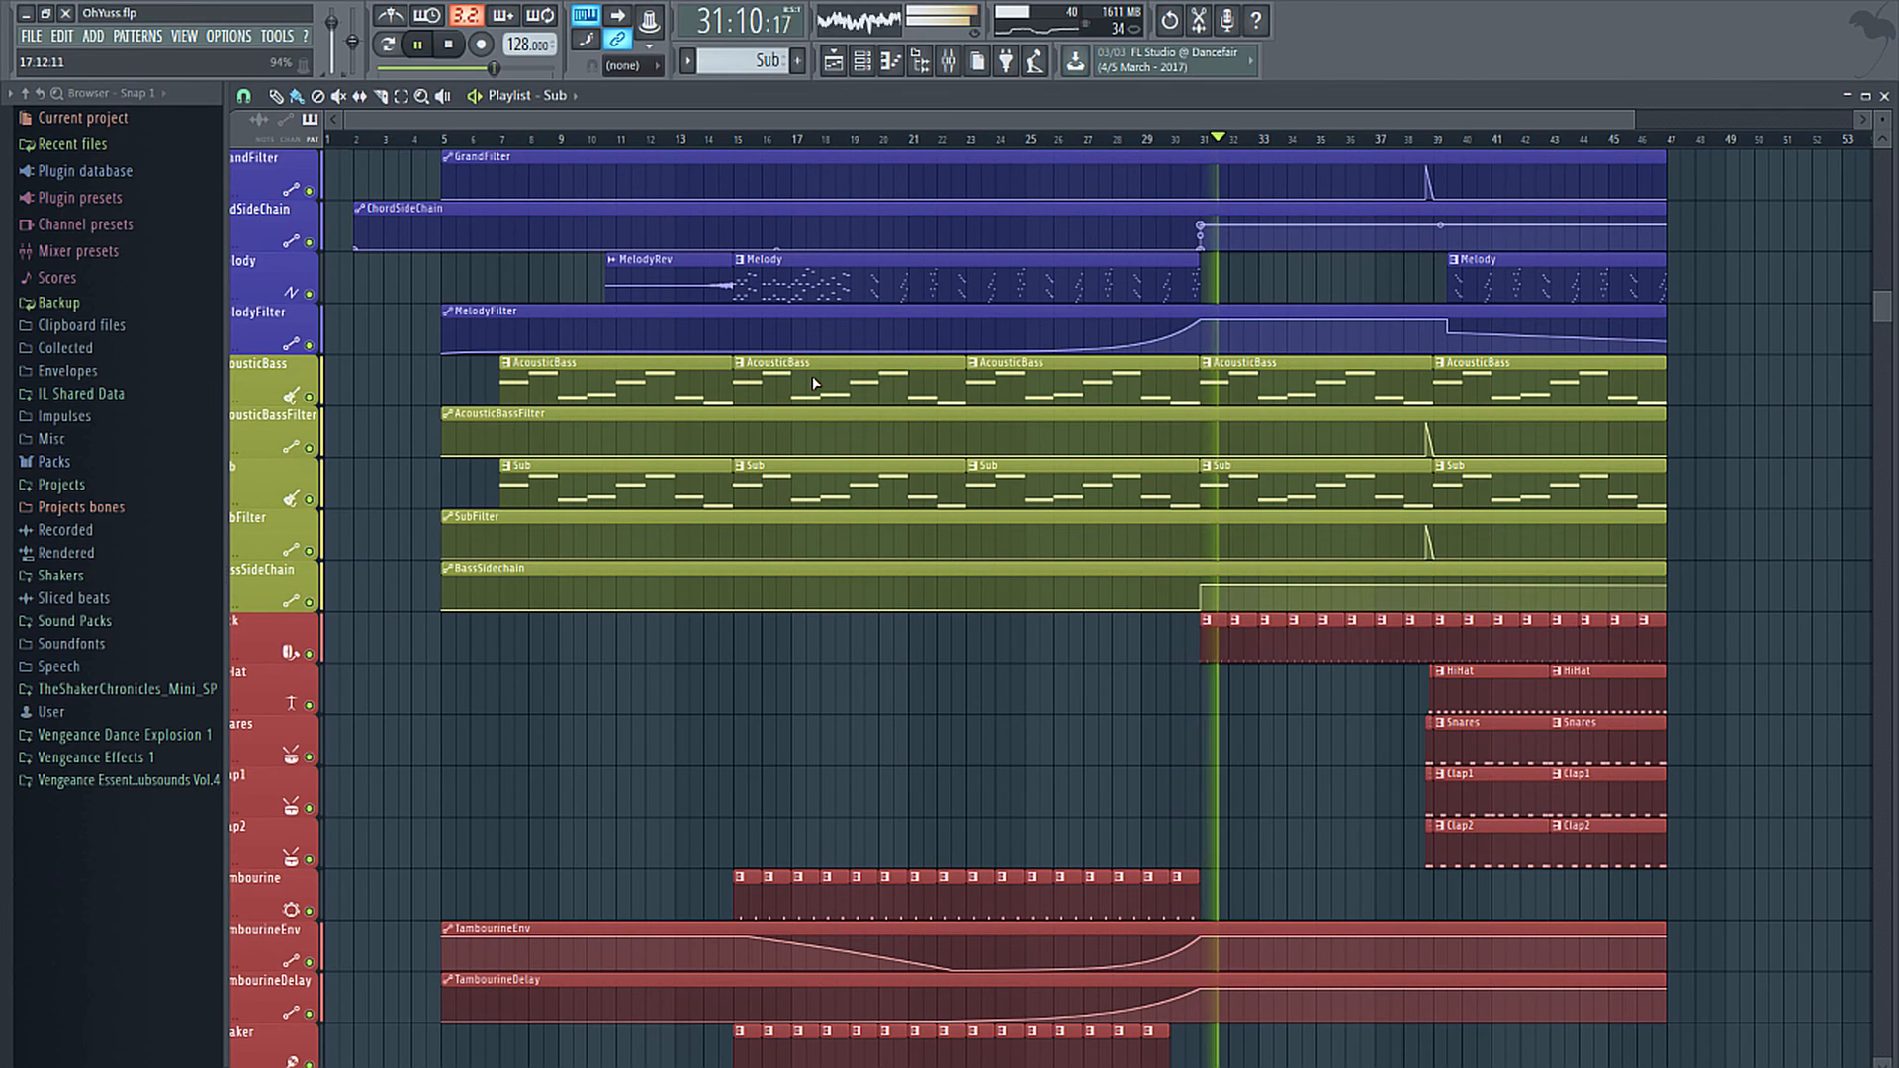
Reopen Maximus on the Master track, flatten the master band's envelope curve to a slight upward bend, and close it with the mixer.
{"action": "left_click", "coordinate": [952, 59]}
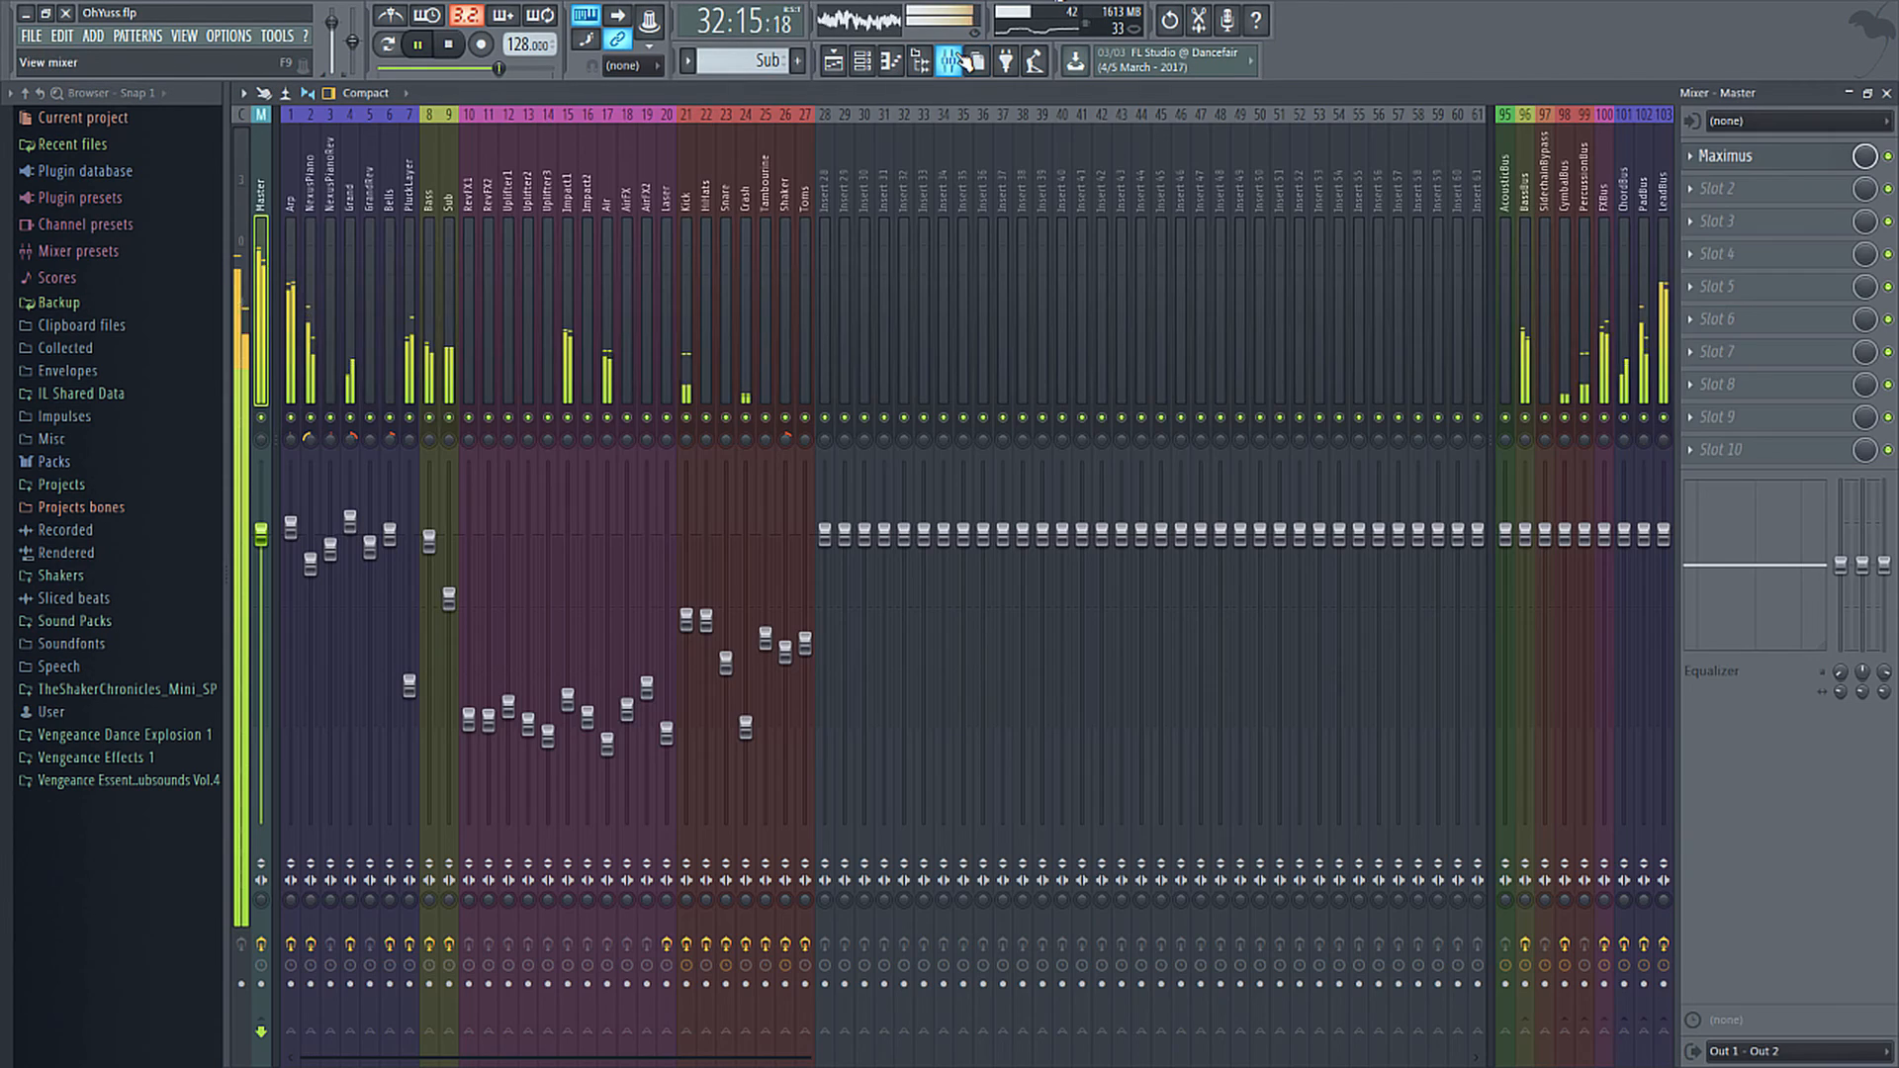
{"action": "left_click", "coordinate": [1769, 165]}
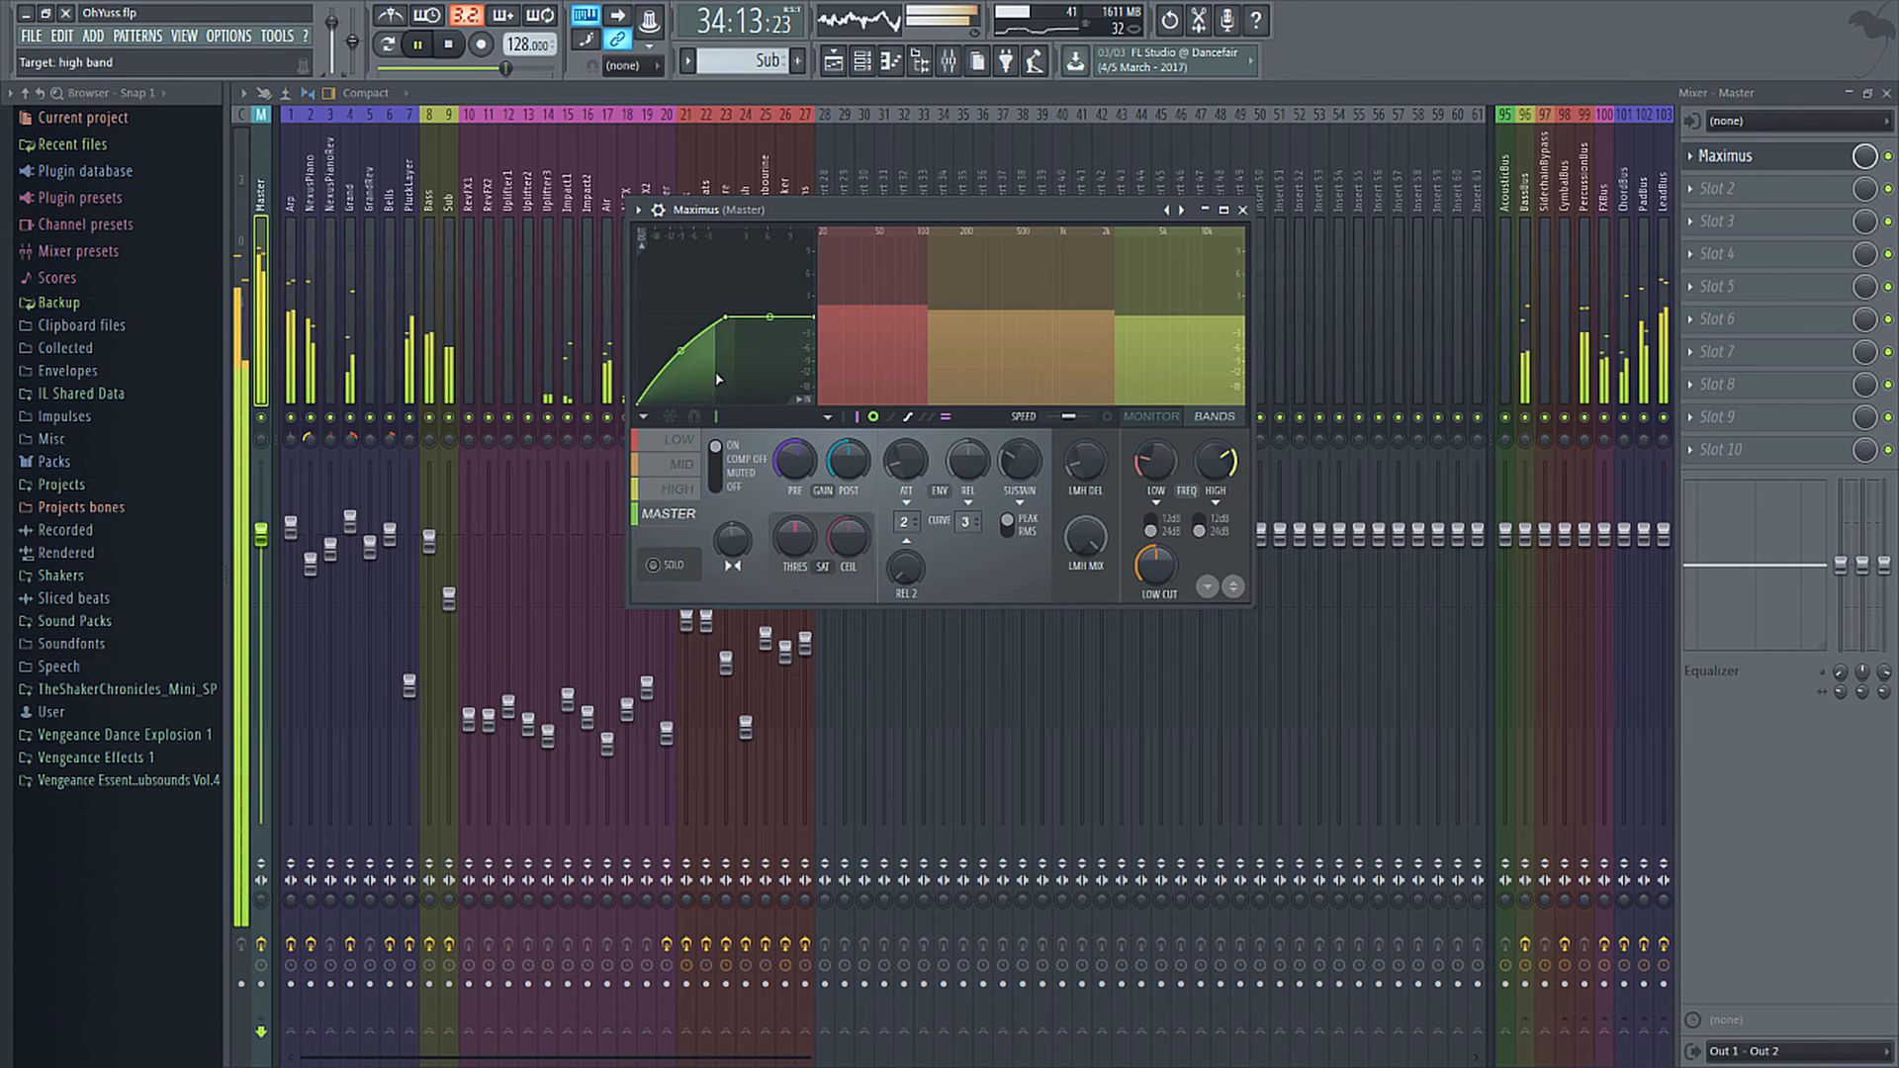
{"action": "left_click_drag", "start_coordinate": [680, 350], "coordinate": [681, 381]}
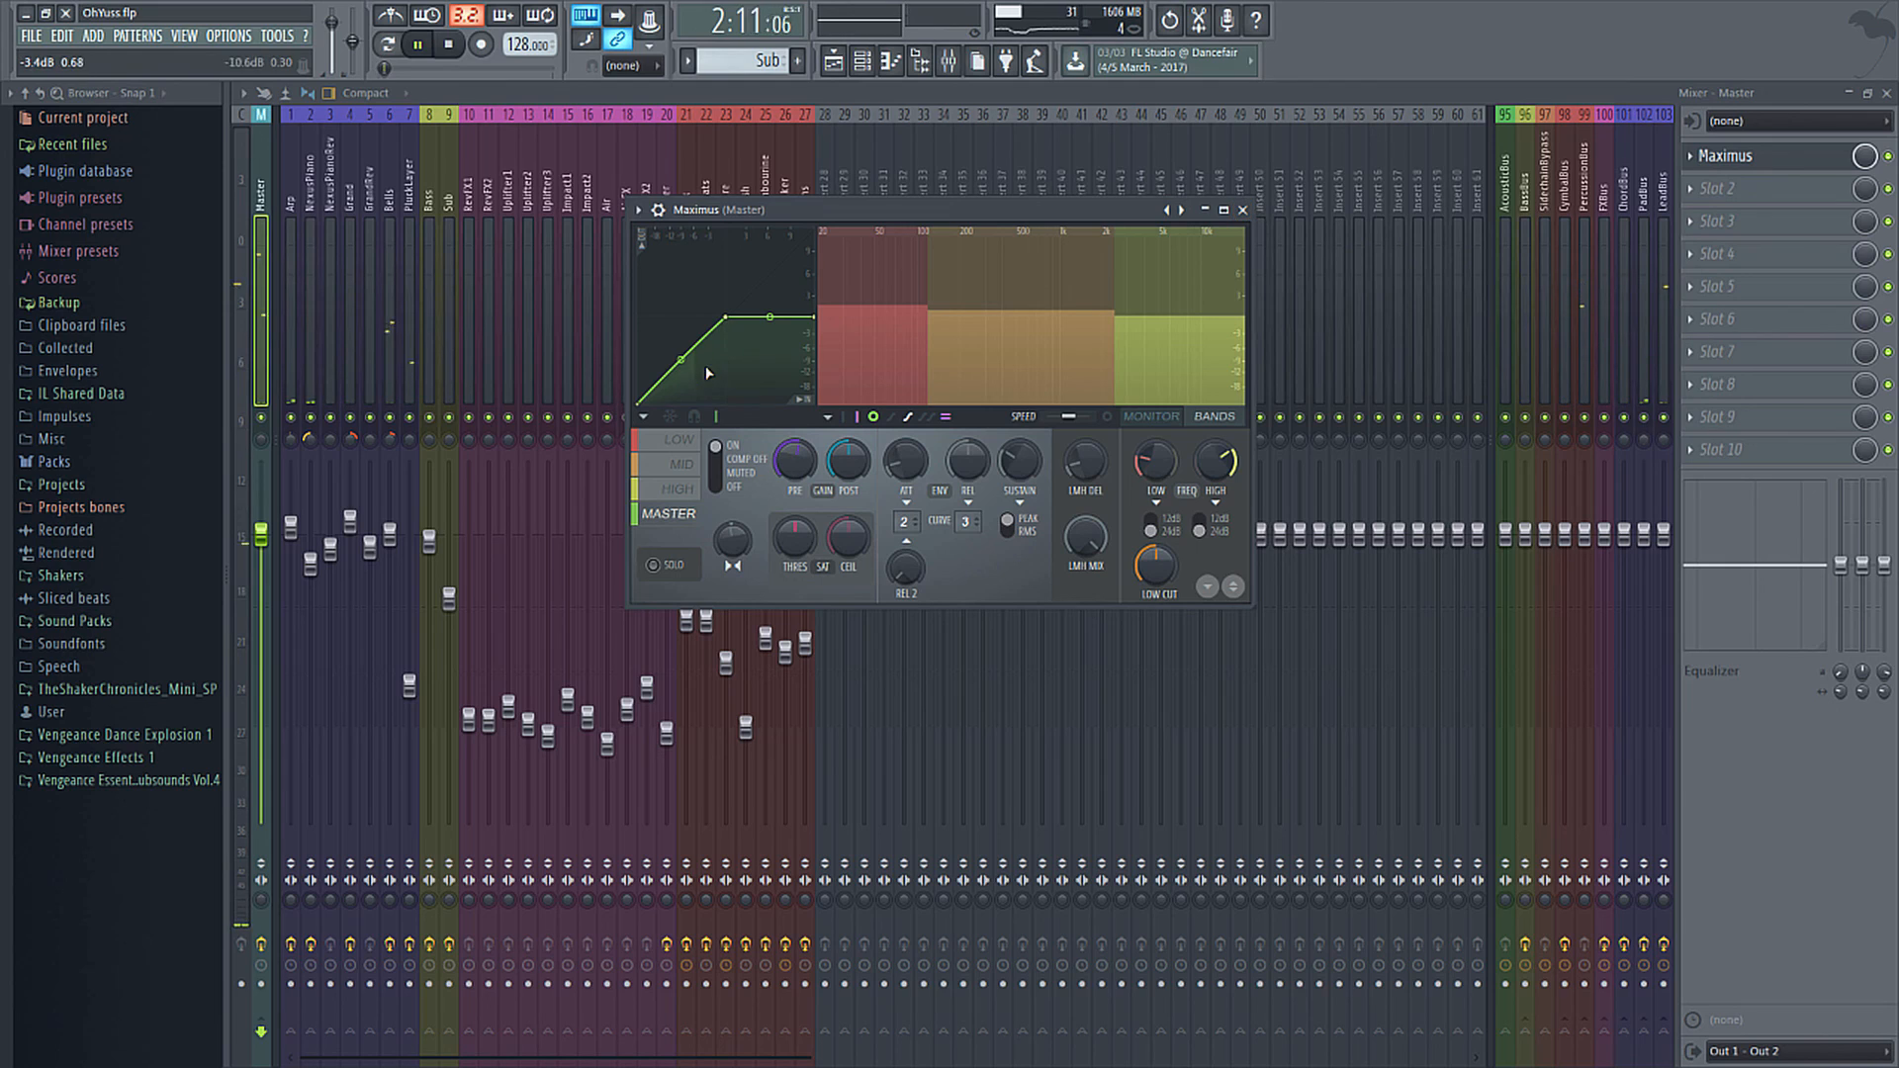
{"action": "key", "text": "space"}
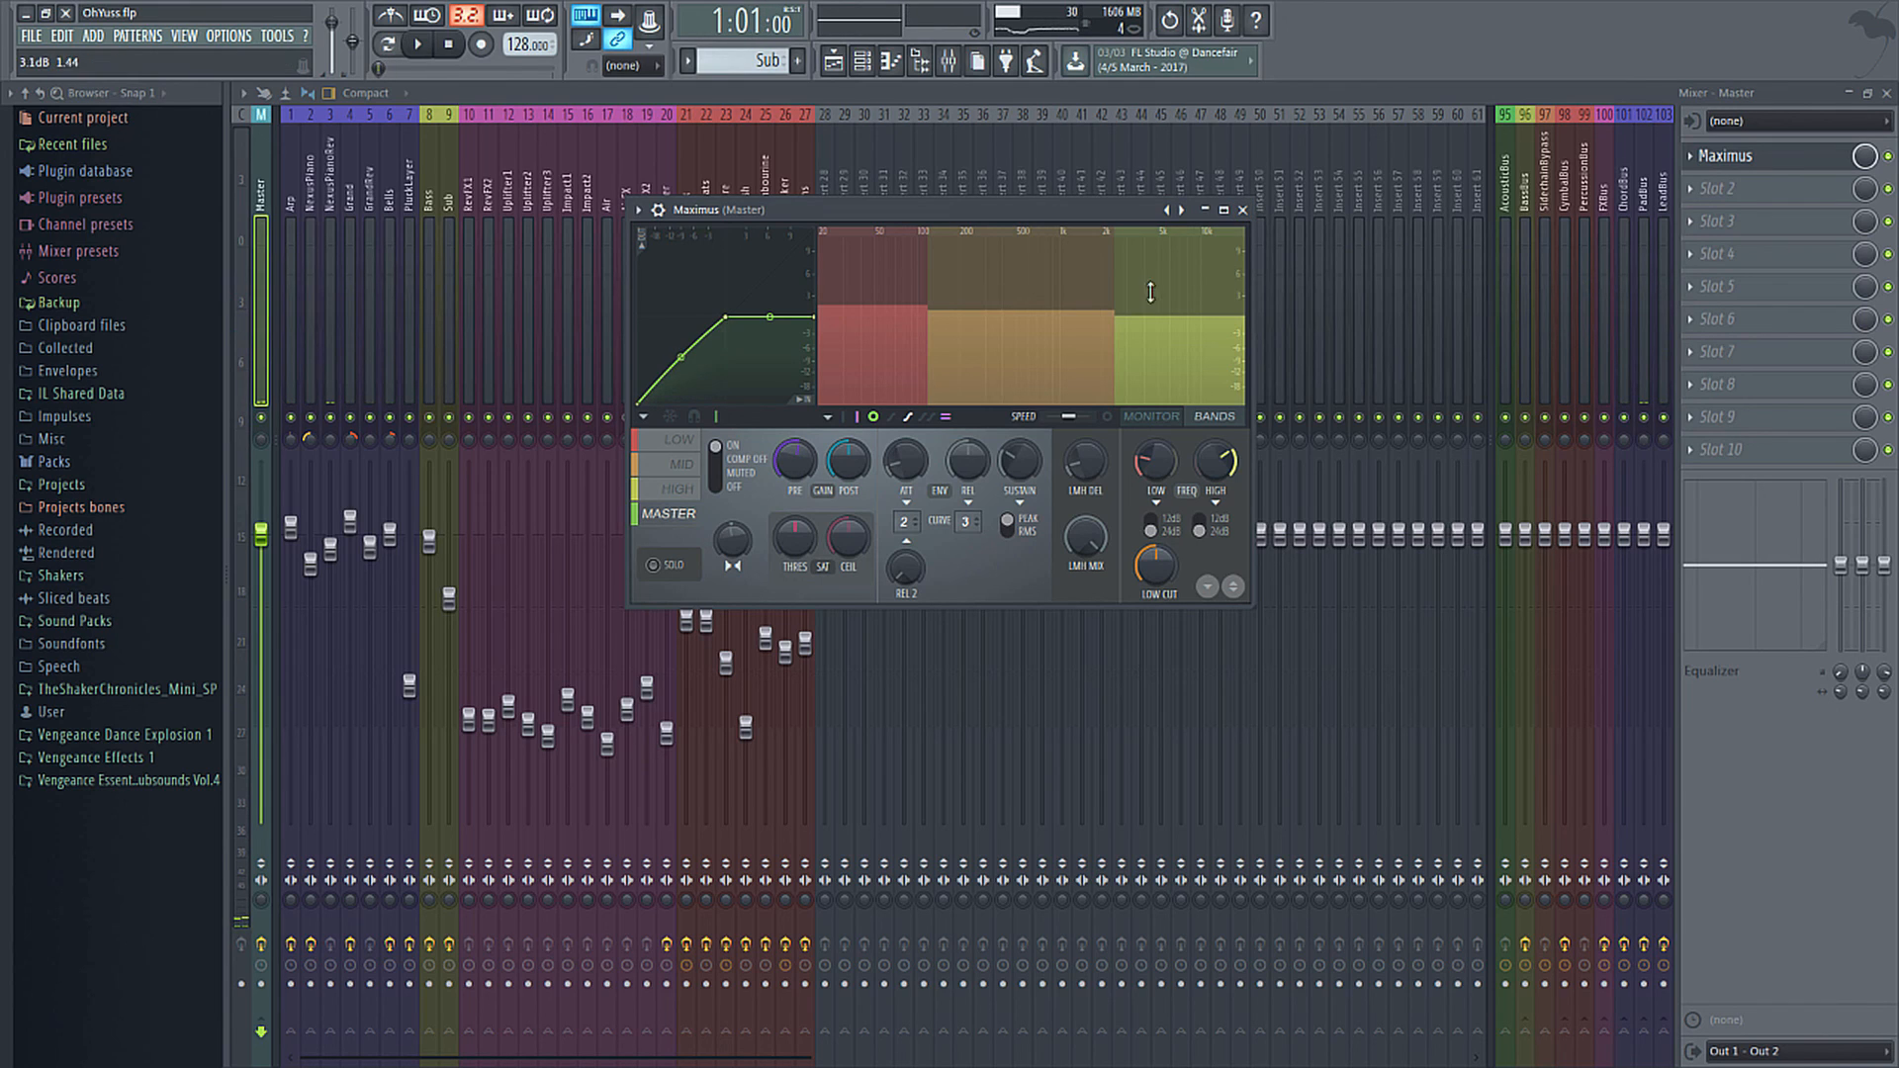
{"action": "left_click", "coordinate": [1244, 208]}
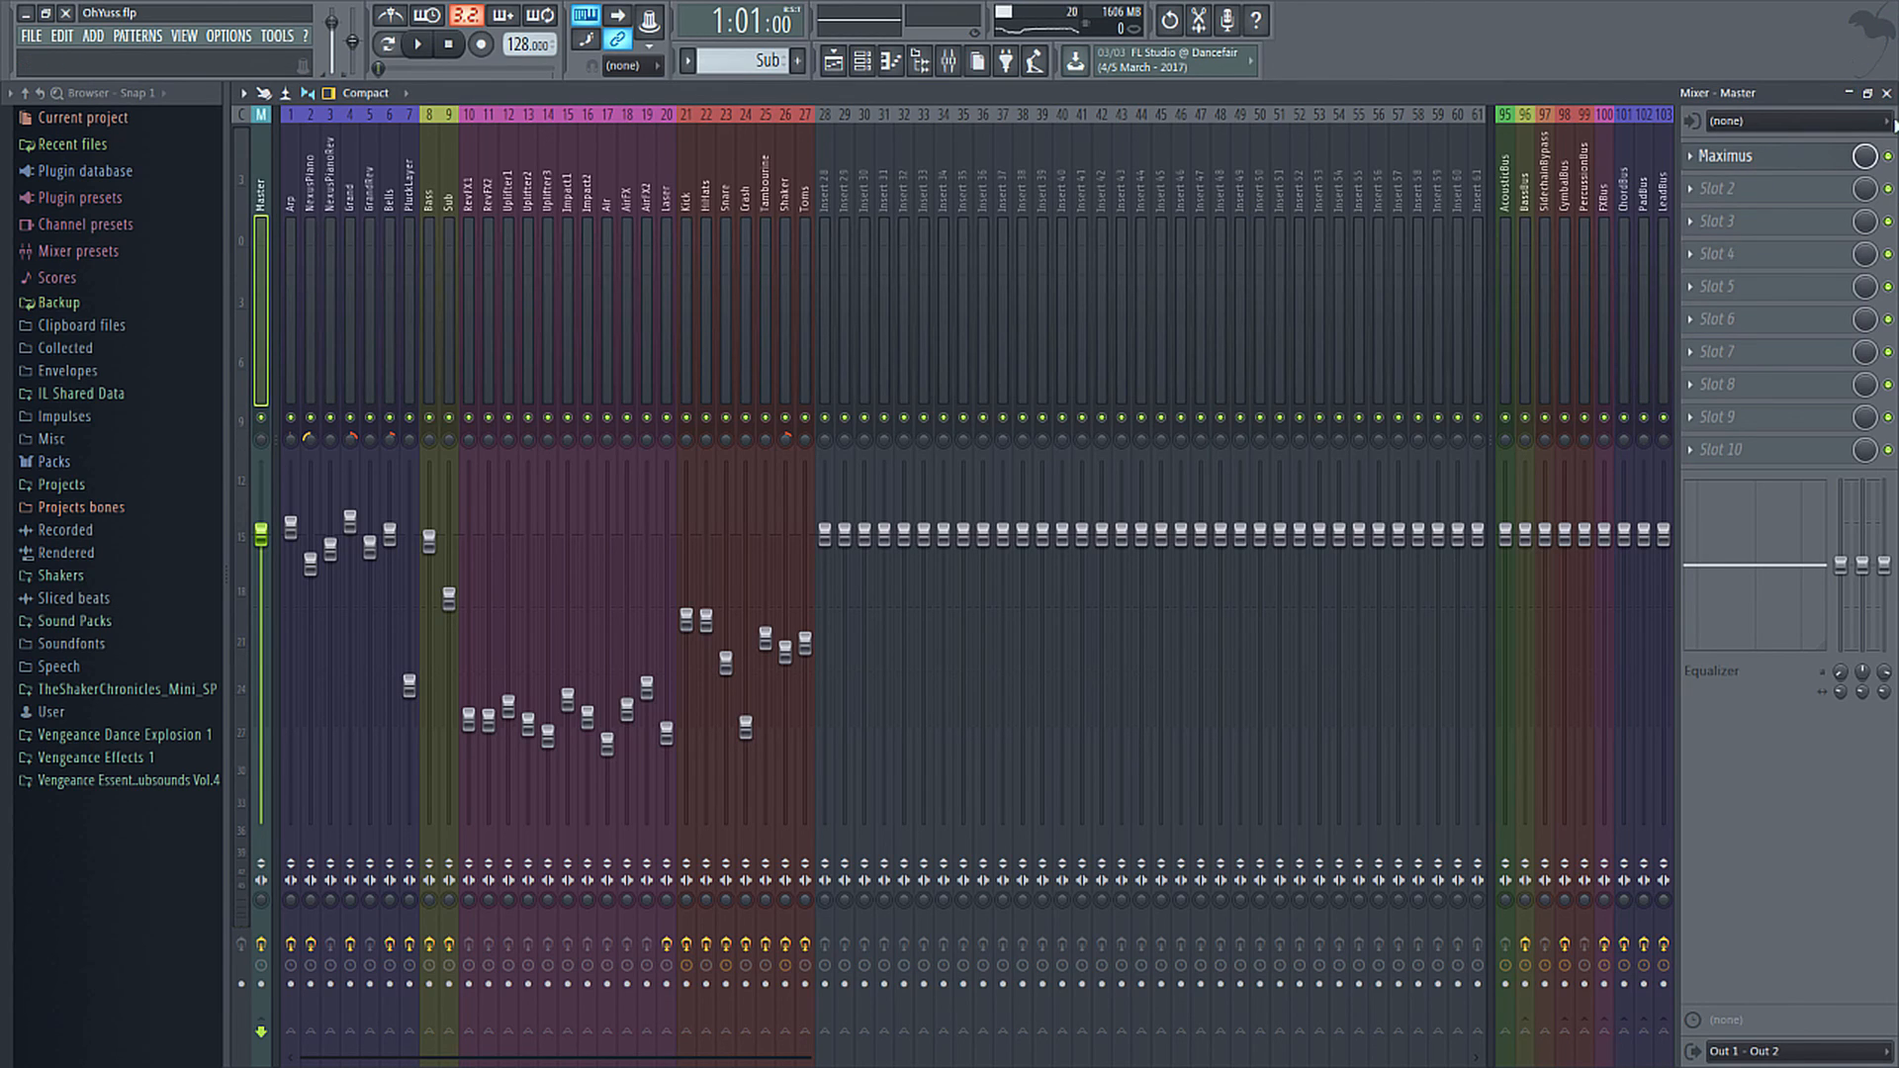
{"action": "left_click", "coordinate": [1886, 93]}
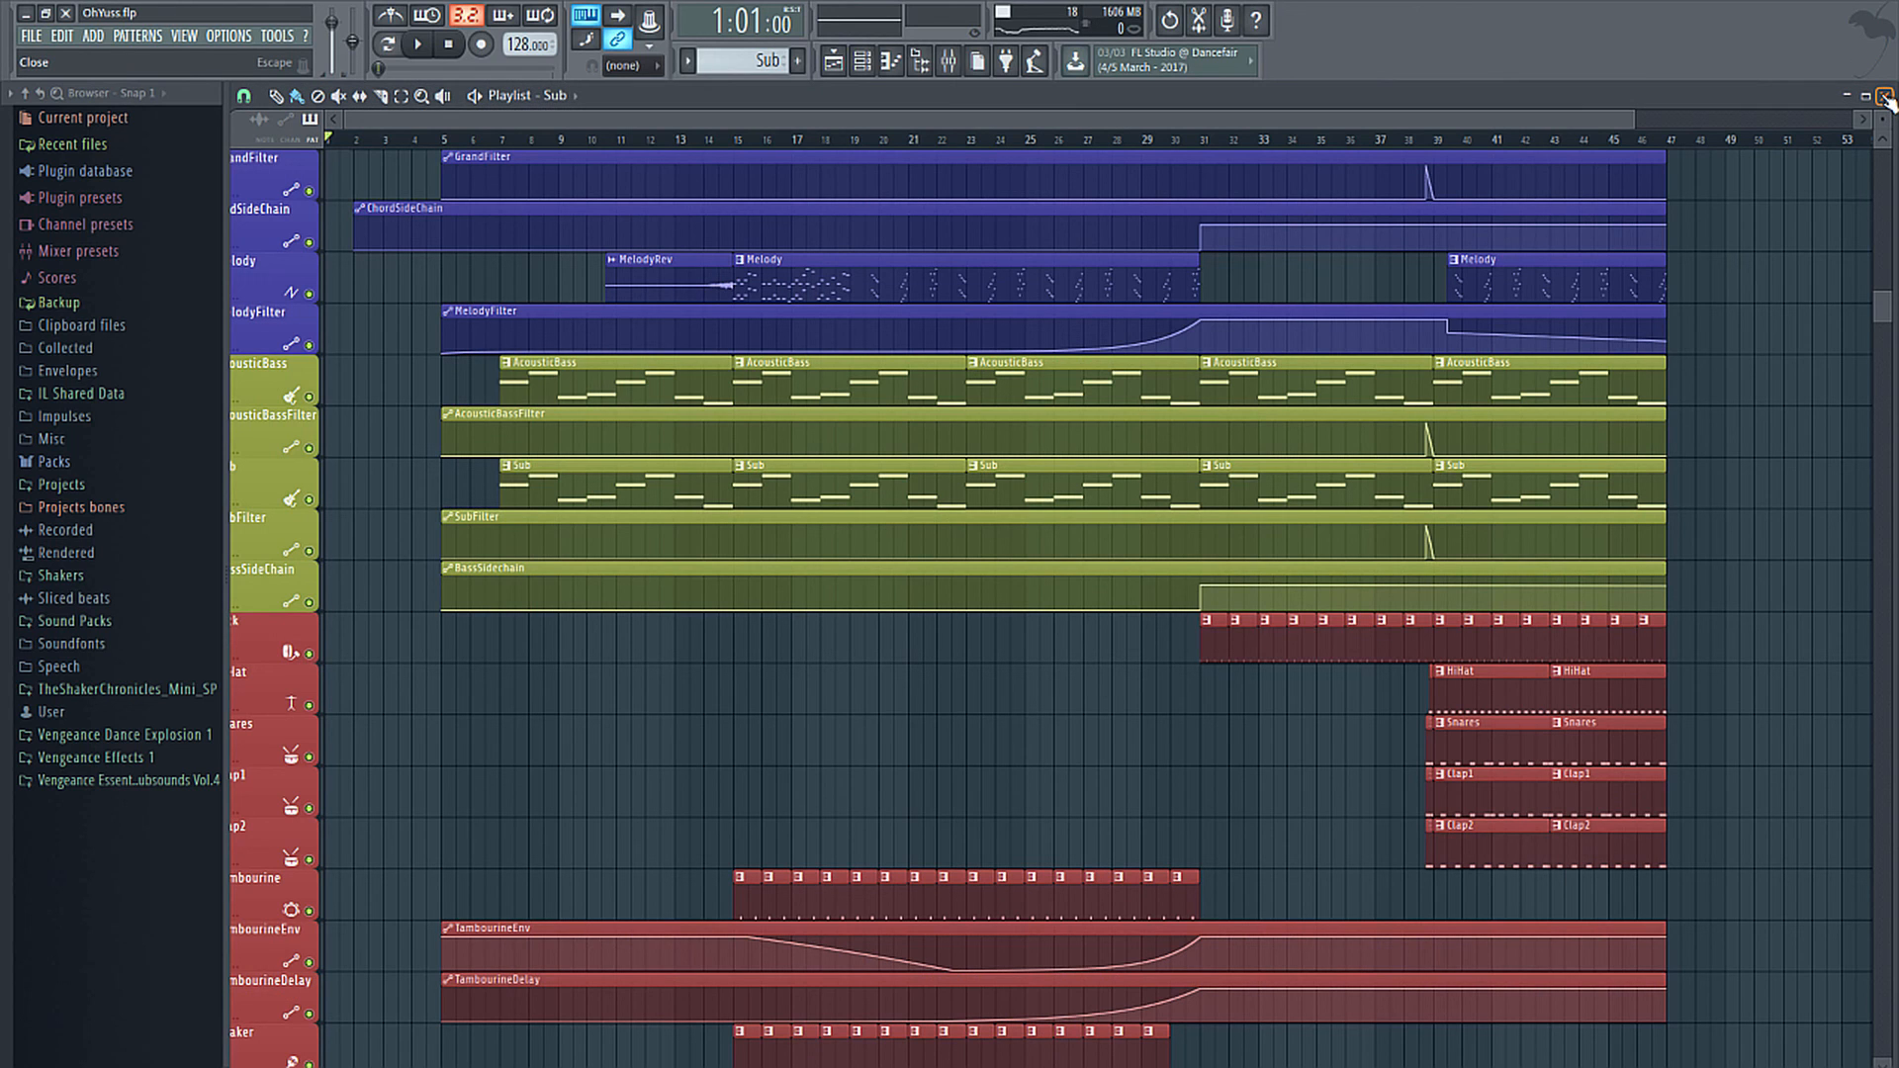
Reopen Maximus from the mixer, check the low band's envelope curve, and return to the playlist.
{"action": "scroll", "coordinate": [1059, 478], "scroll_direction": "up", "scroll_amount": 4}
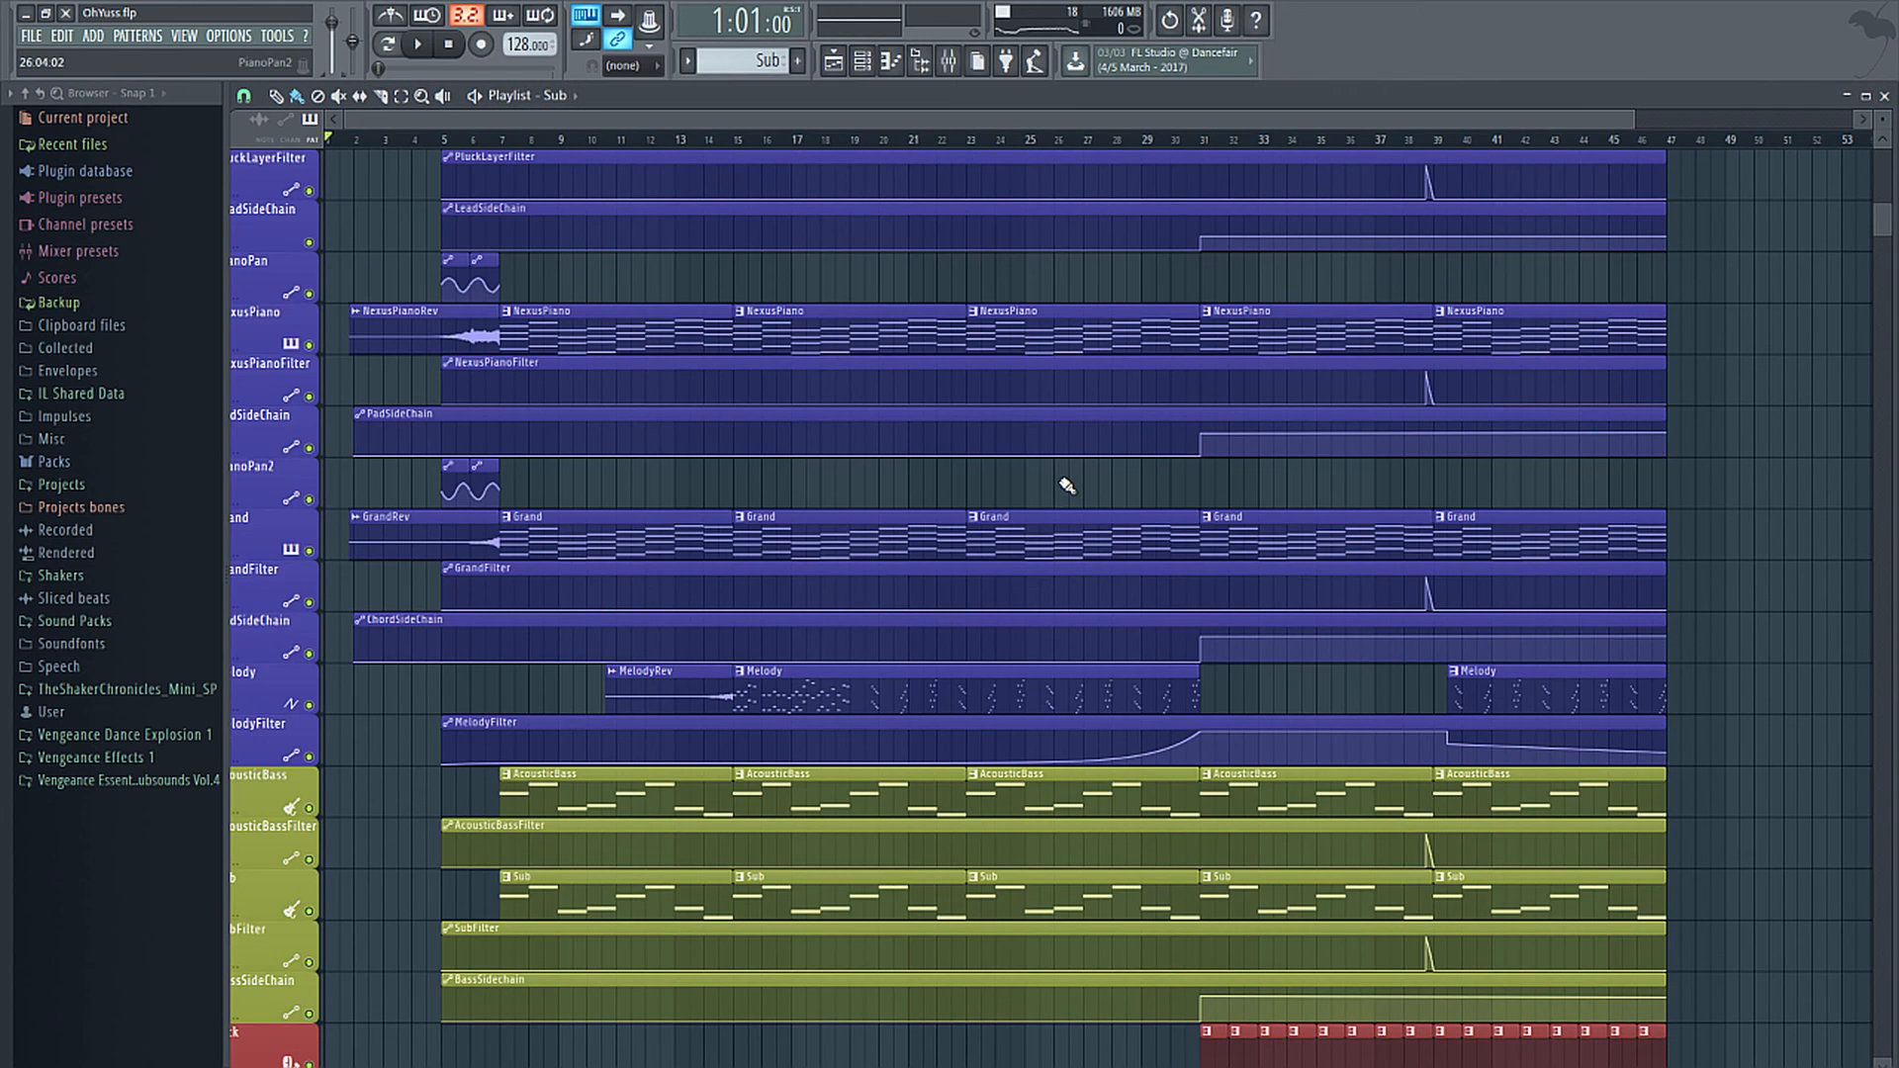
{"action": "left_click", "coordinate": [949, 64]}
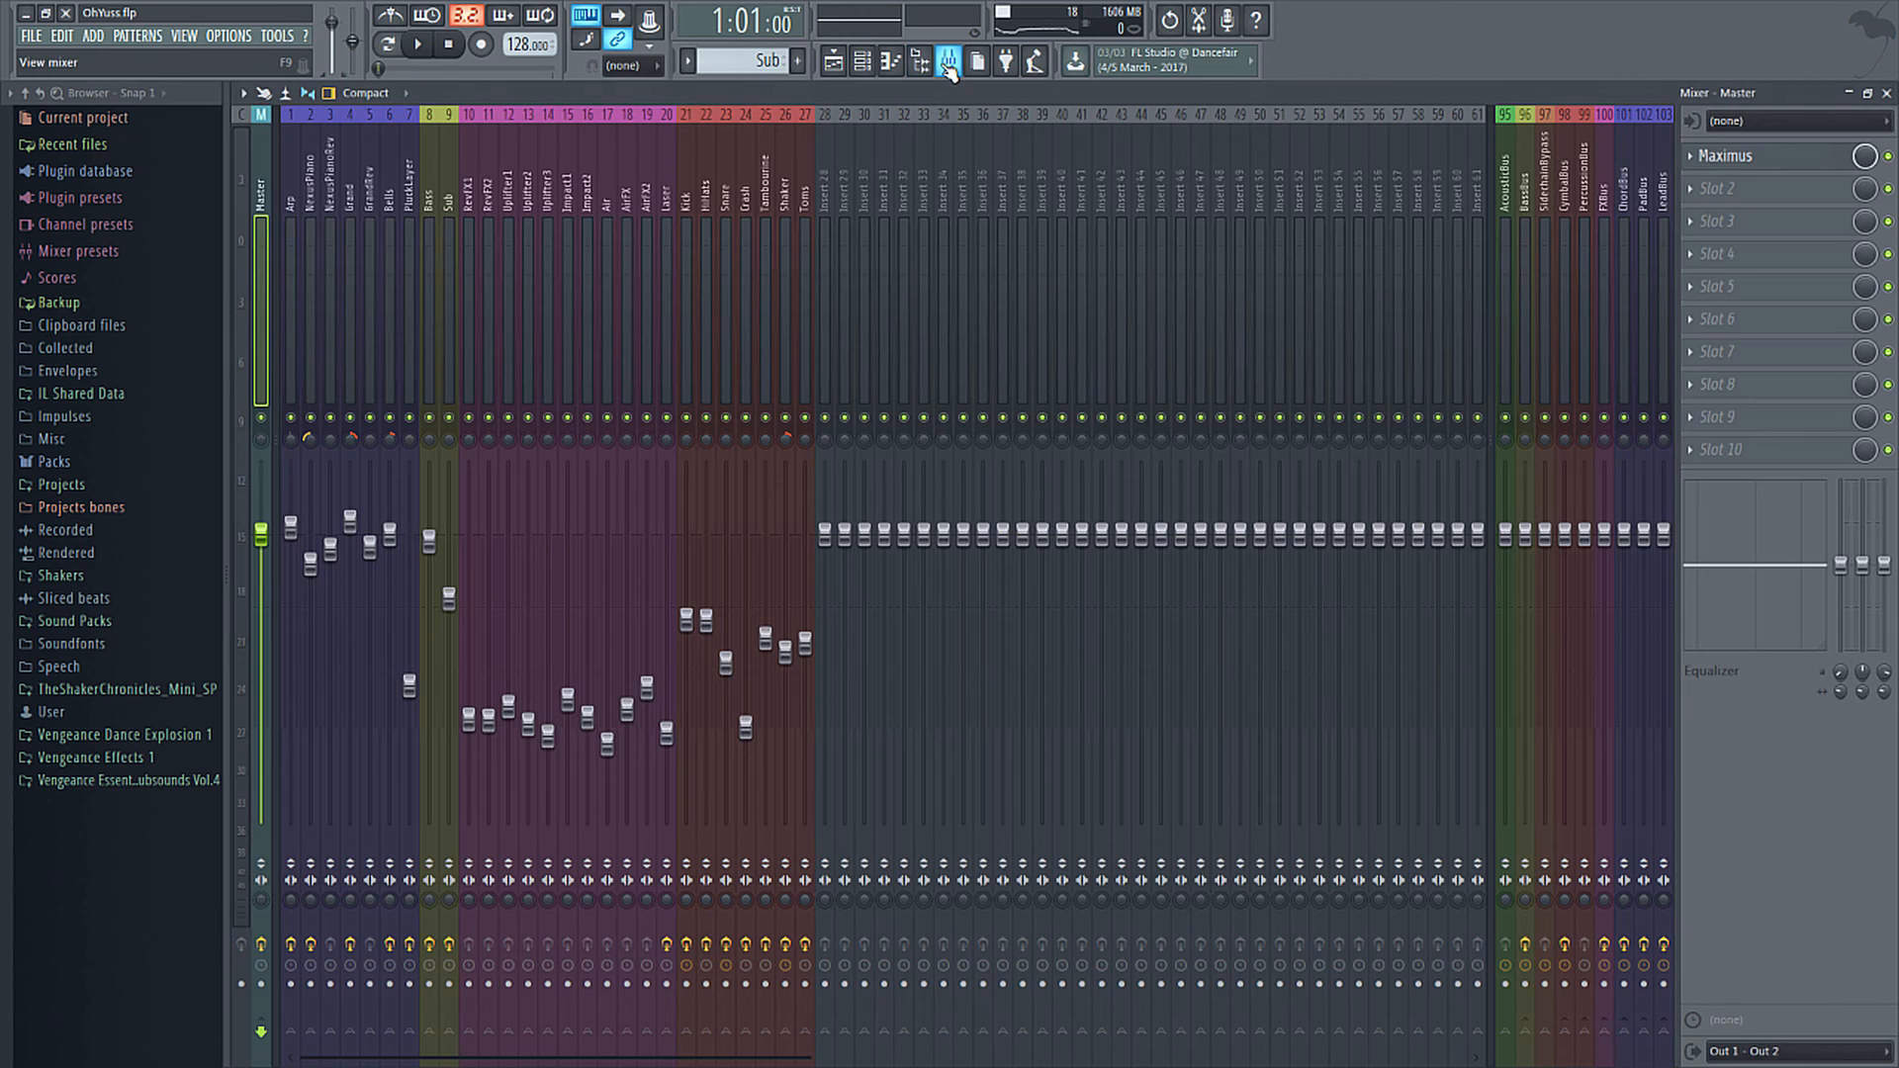
{"action": "left_click", "coordinate": [1727, 158]}
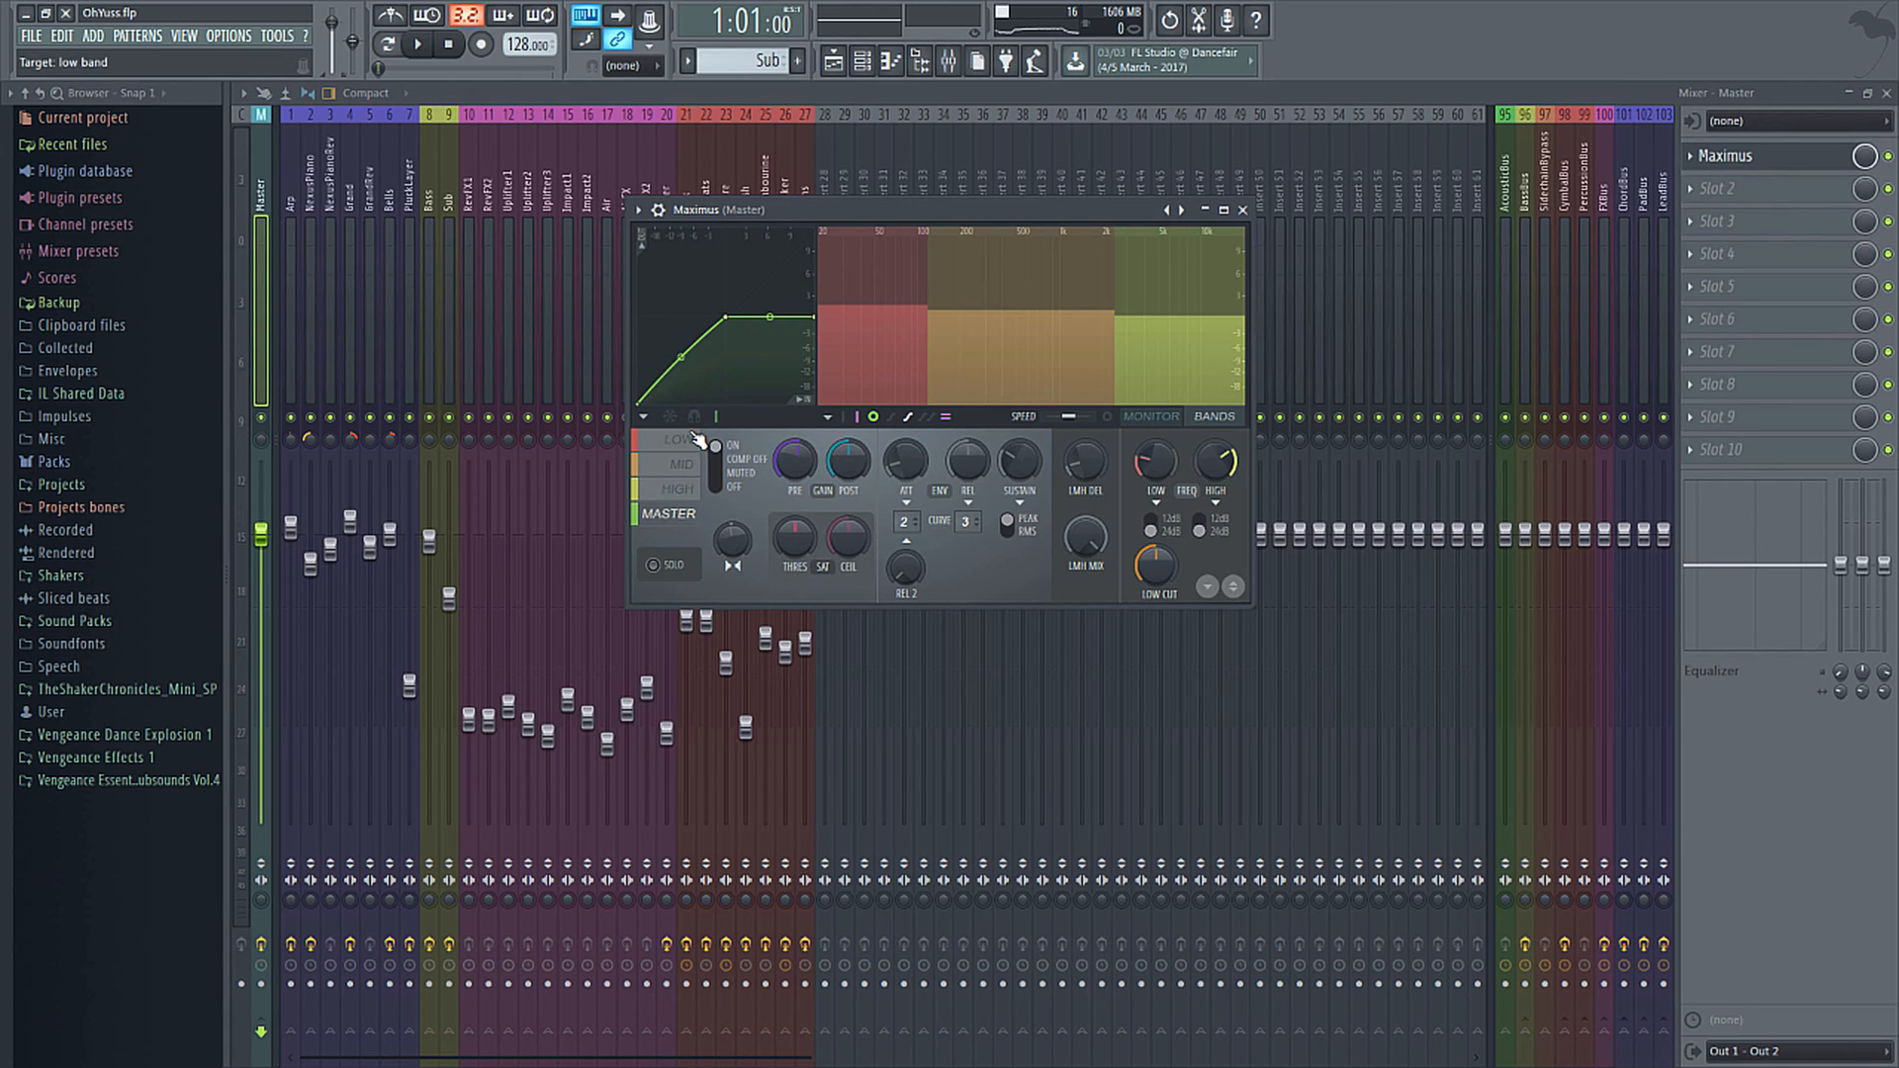
{"action": "left_click", "coordinate": [684, 440]}
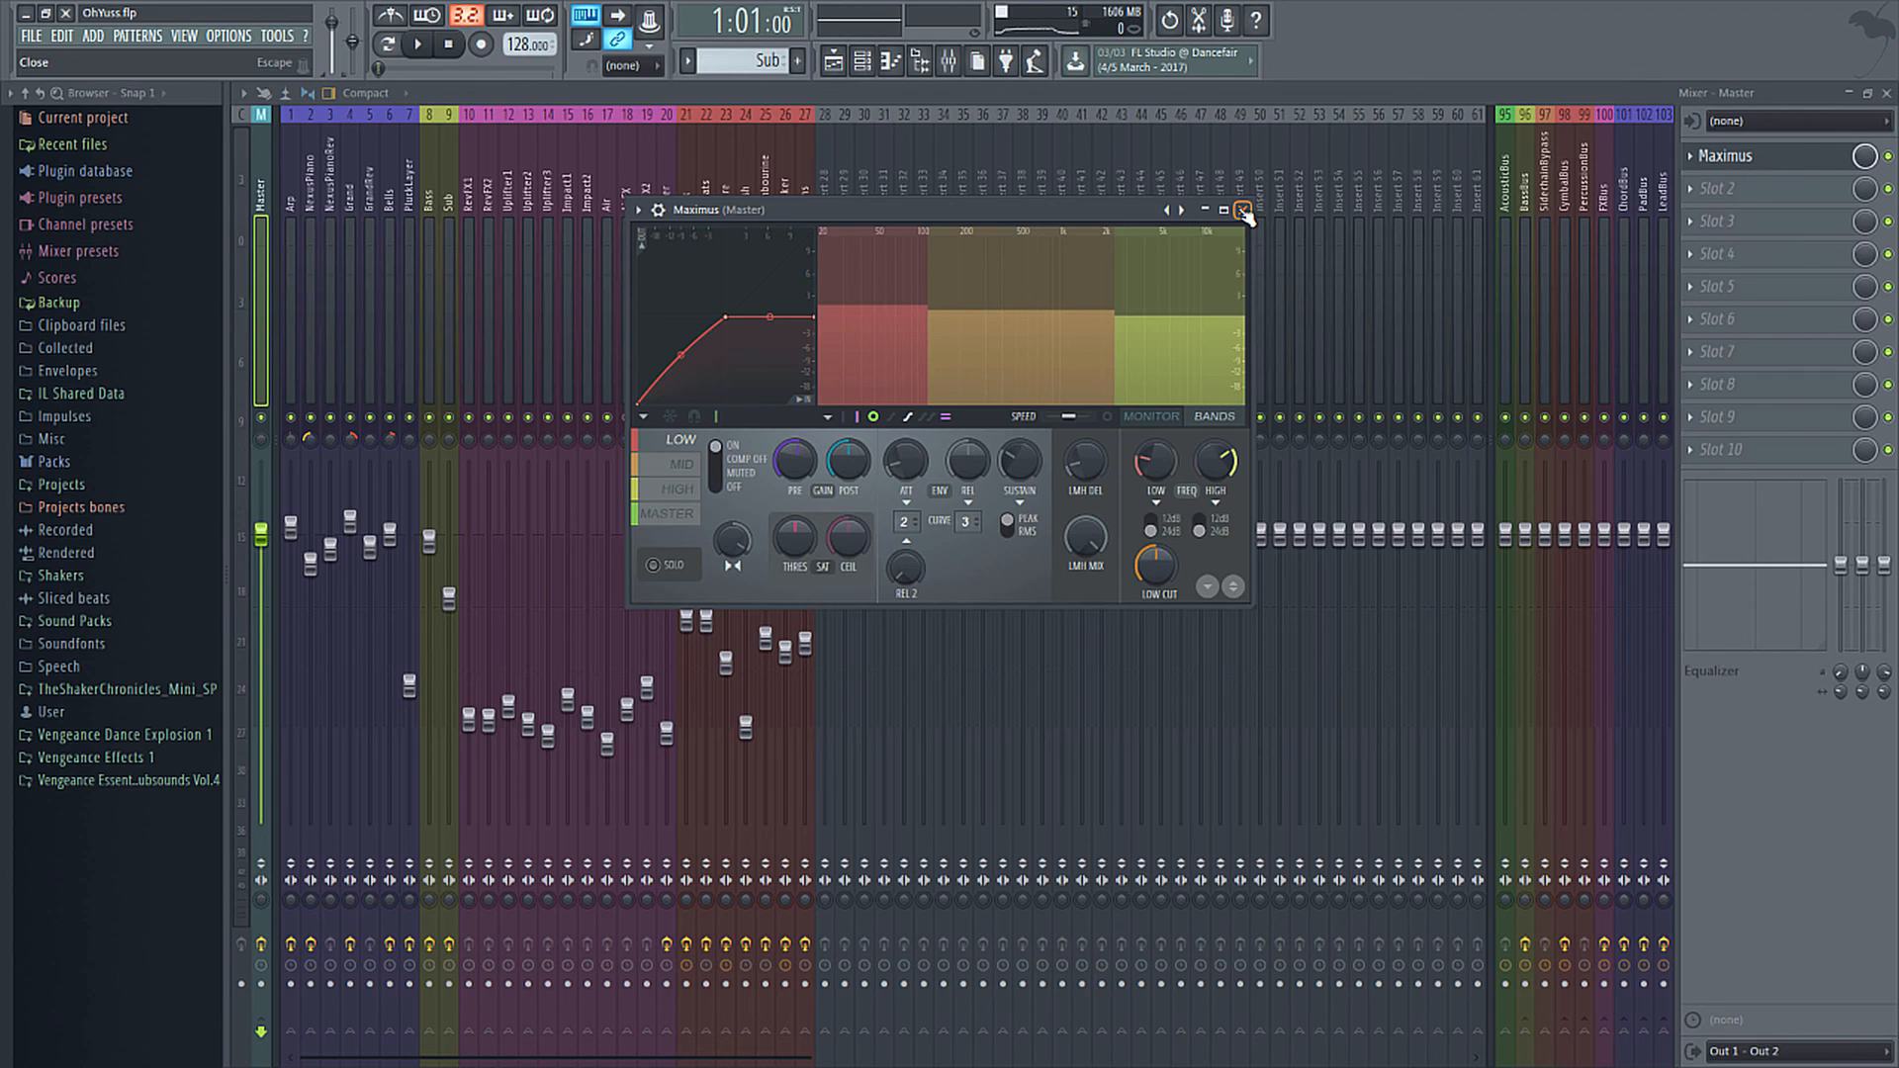
{"action": "left_click", "coordinate": [1244, 212]}
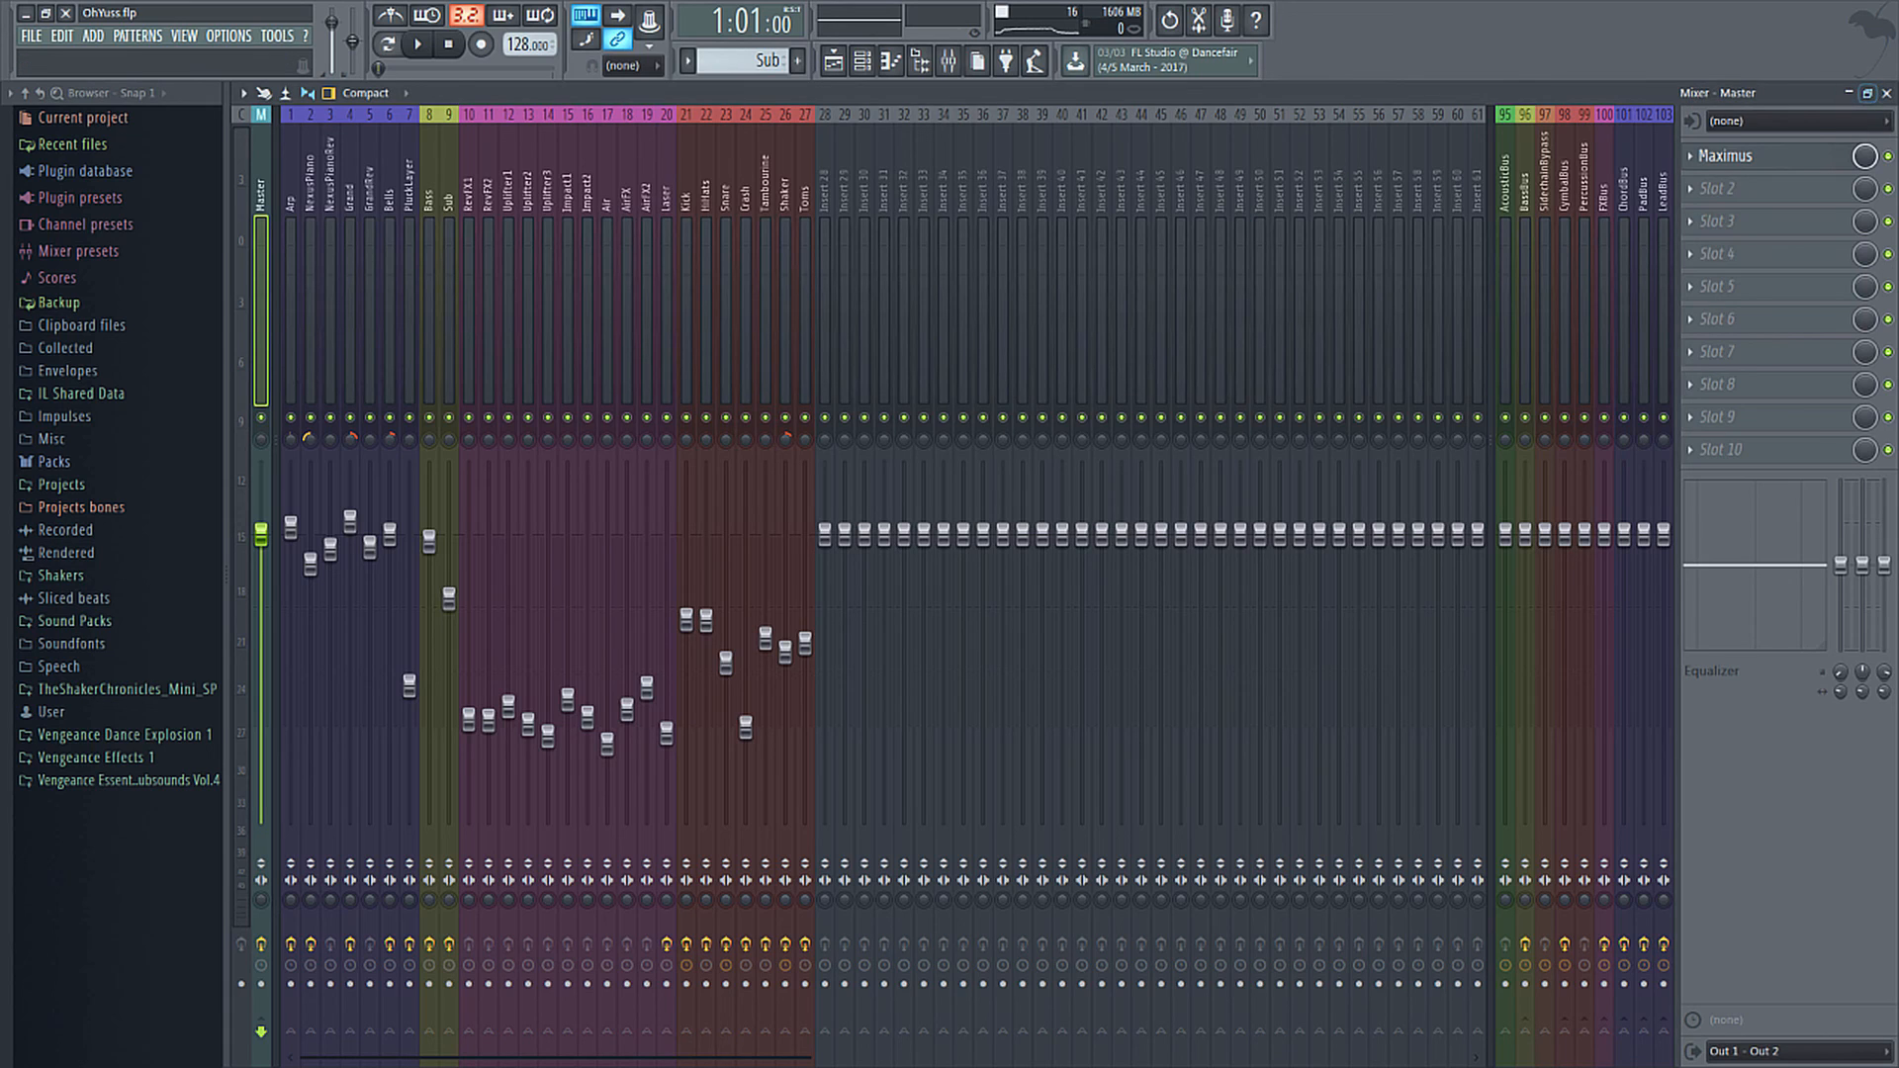
{"action": "left_click", "coordinate": [1886, 93]}
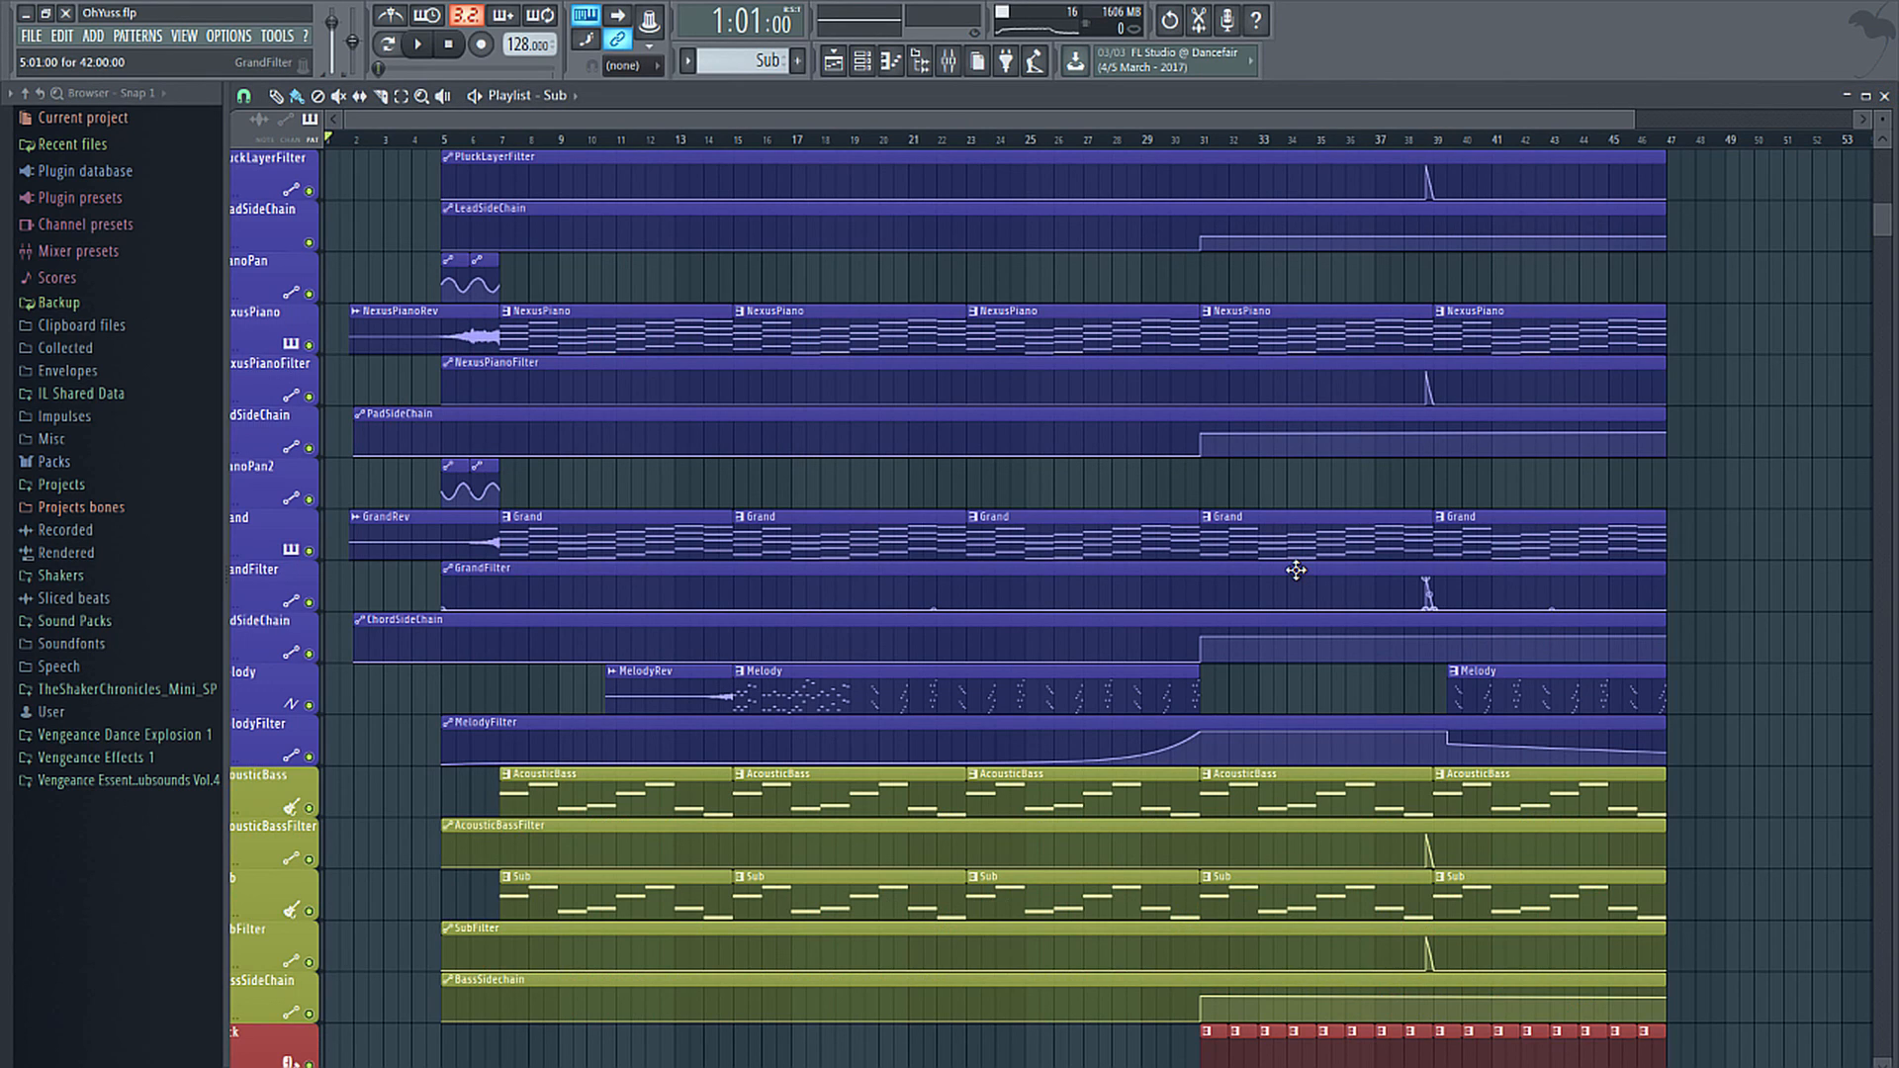